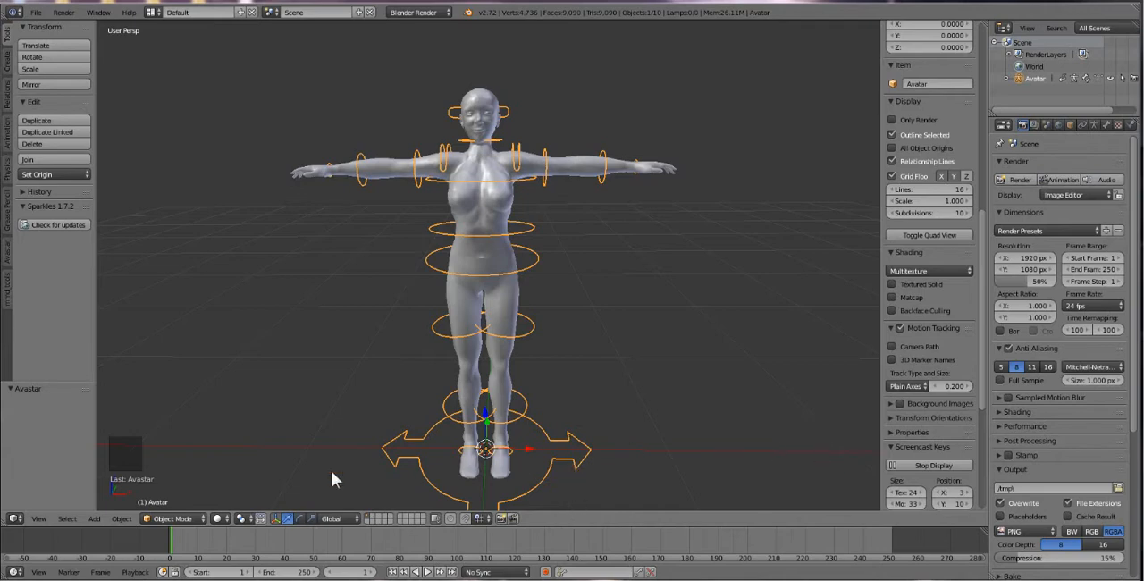
Switch to the empty second layer and add a cube mesh at the 3D cursor.
click(372, 517)
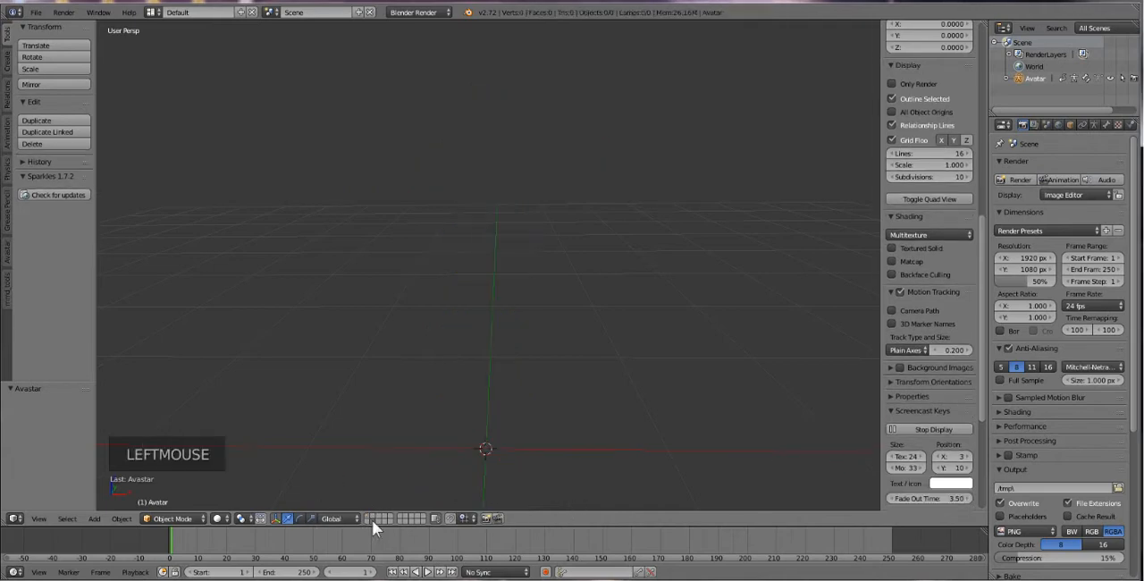
click(372, 517)
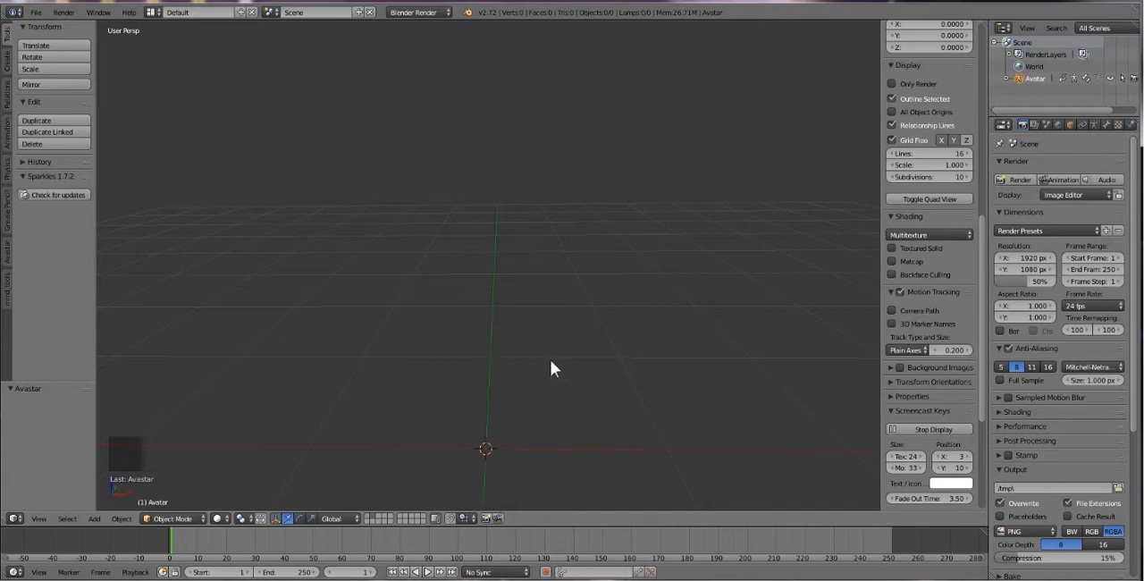
key(shift+a)
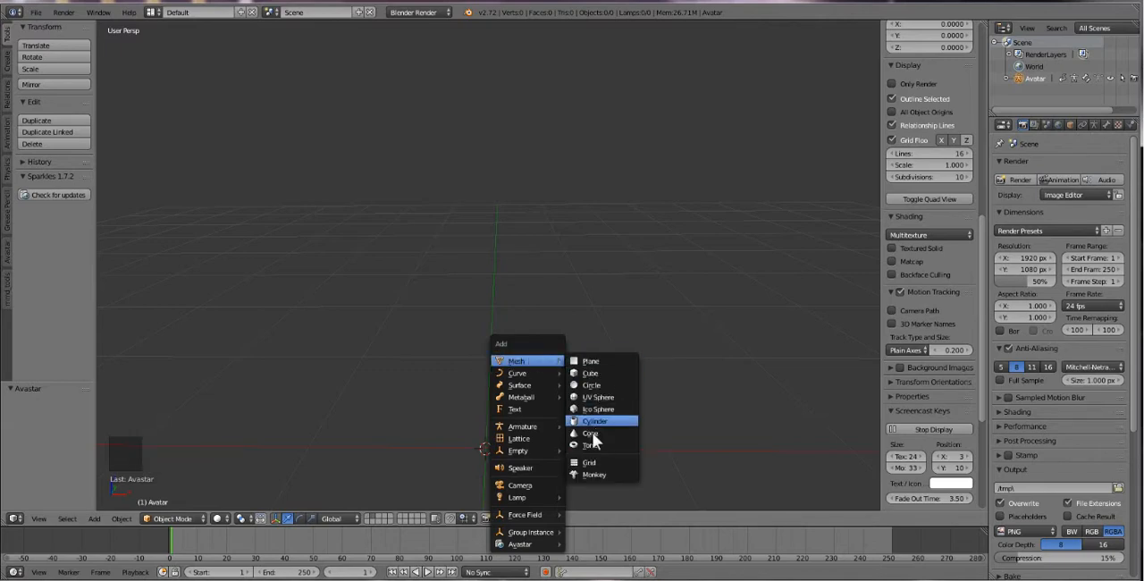
click(594, 377)
scroll(564, 410, down, 4)
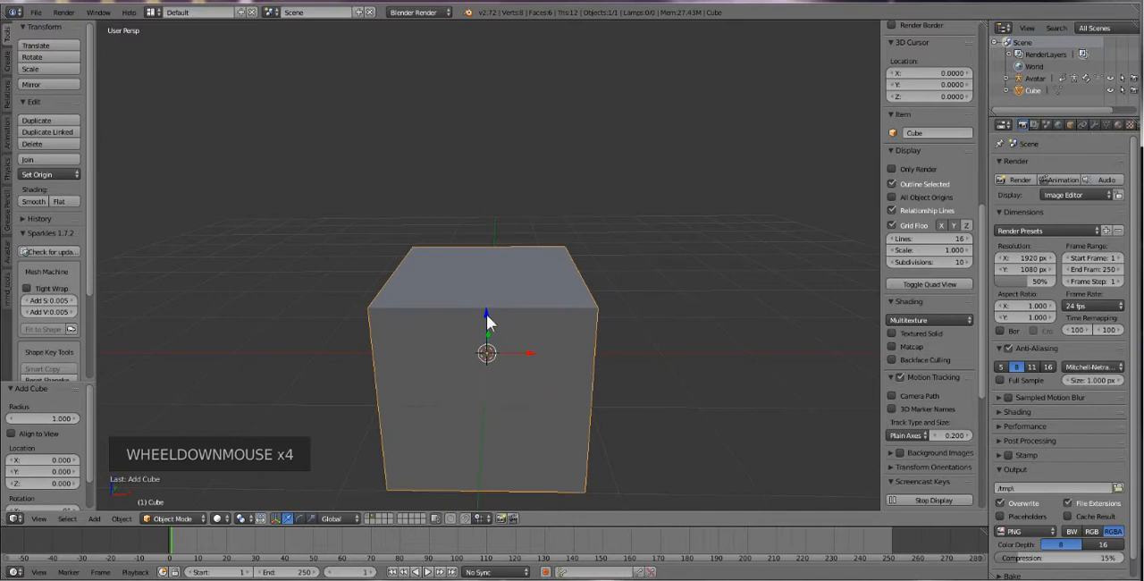
Move the cube up about 1.13 units along the Z axis.
drag(486, 315, 488, 220)
scroll(550, 261, up, 1)
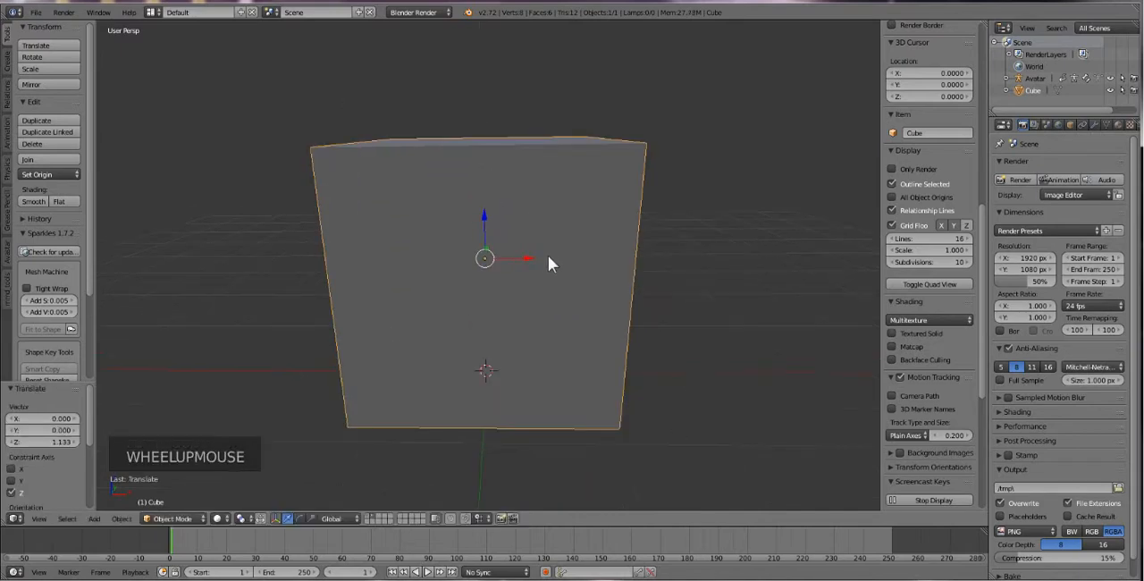
mouse_move(471, 388)
middle_down()
mouse_move(440, 376)
mouse_move(509, 353)
mouse_move(671, 375)
mouse_move(724, 397)
mouse_move(471, 380)
middle_up()
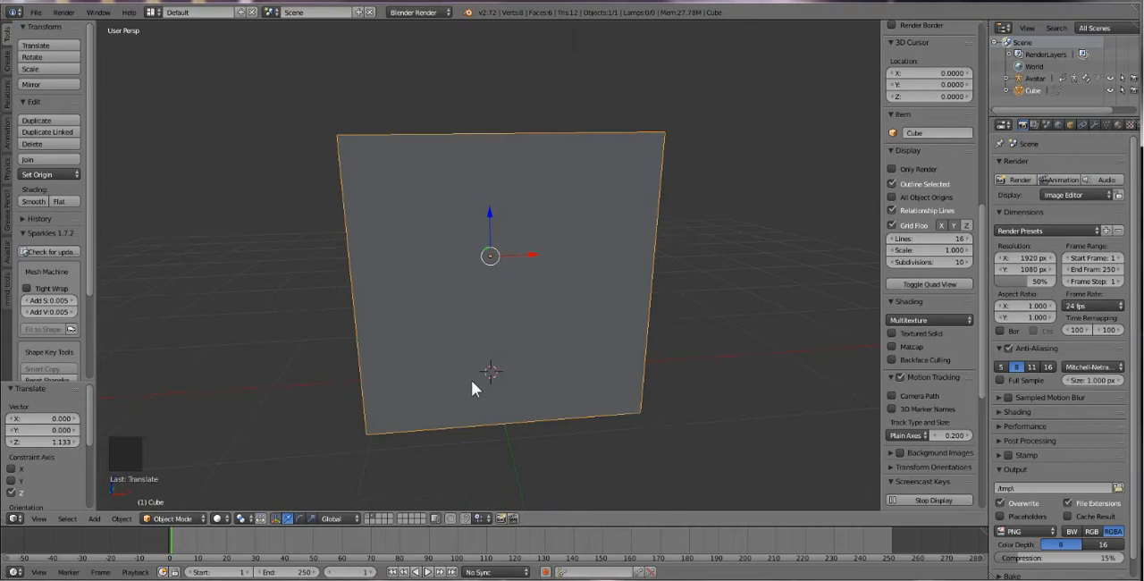
shift+click(364, 514)
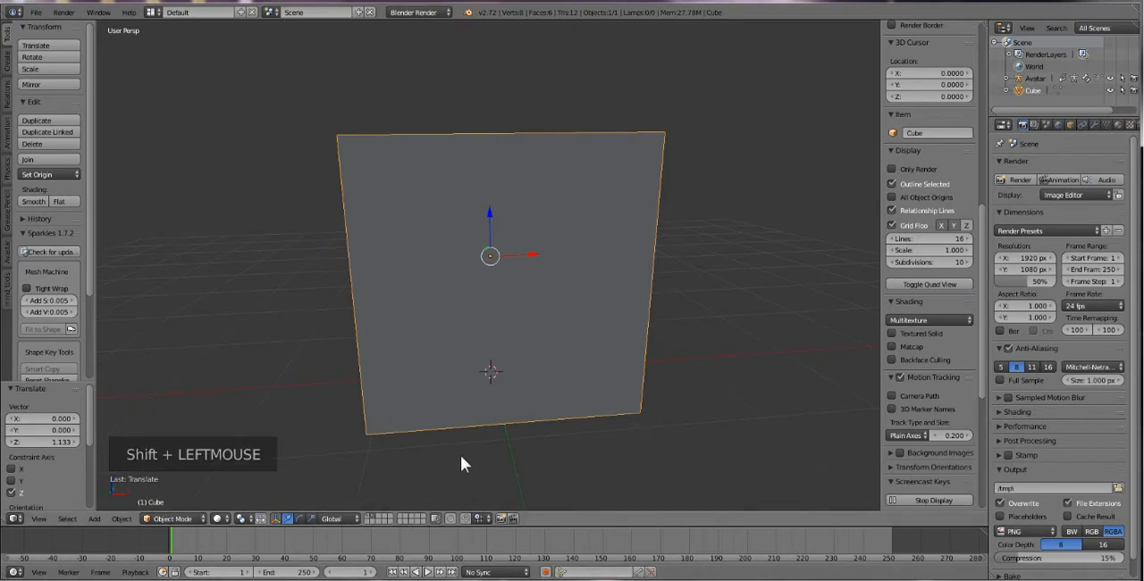
middle_drag(631, 421, 617, 427)
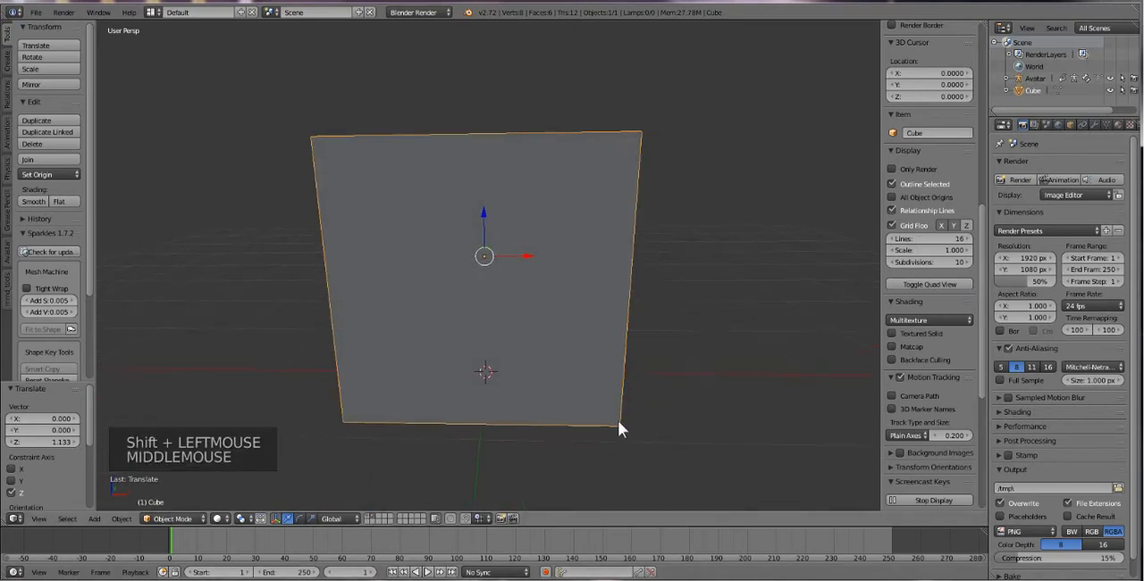
middle_drag(501, 379, 524, 347)
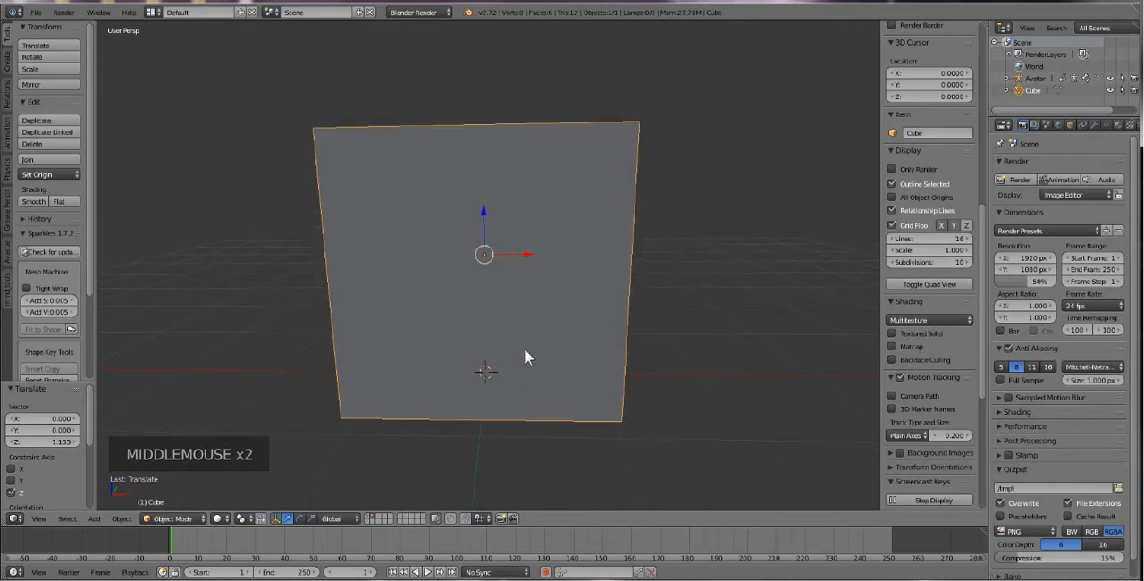
Try scaling the cube to about 0.19 and comparing it with the avatar on the first layer, and undo the scaling.
right_click(516, 179)
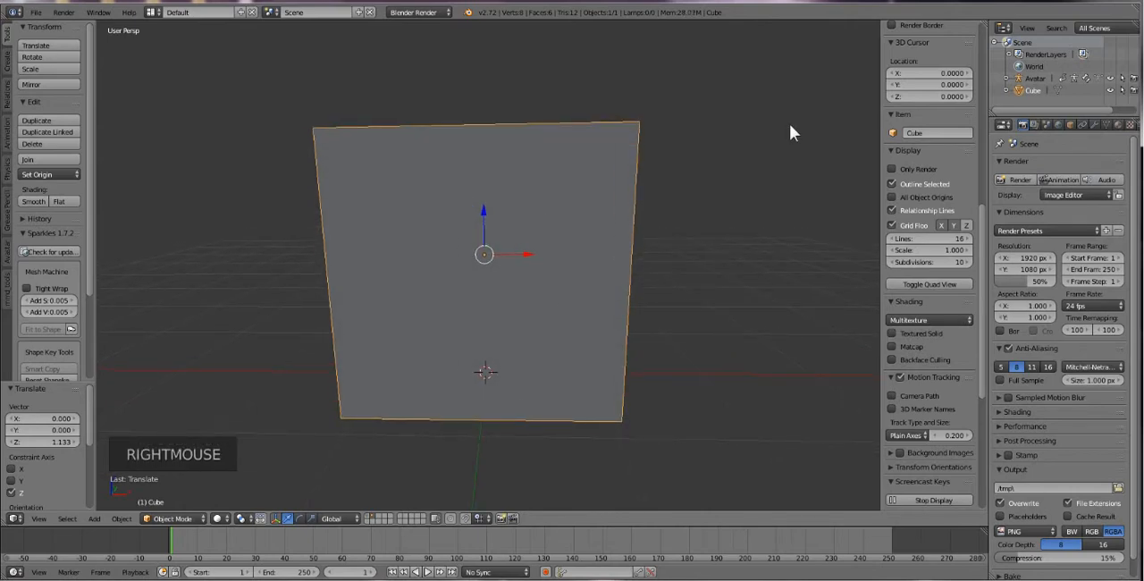
key(s)
key(s)
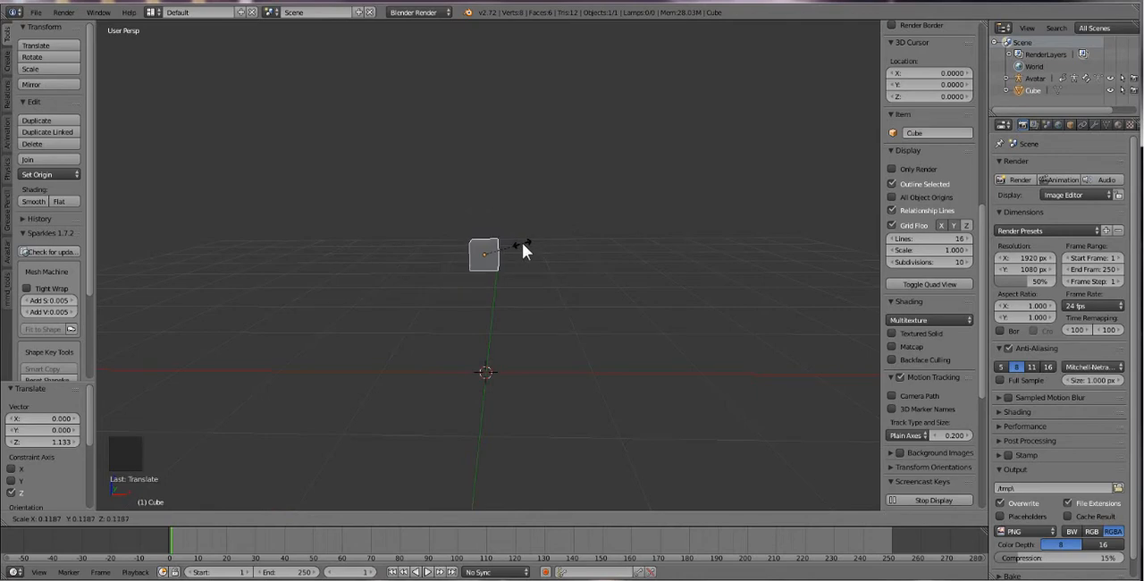
click(545, 231)
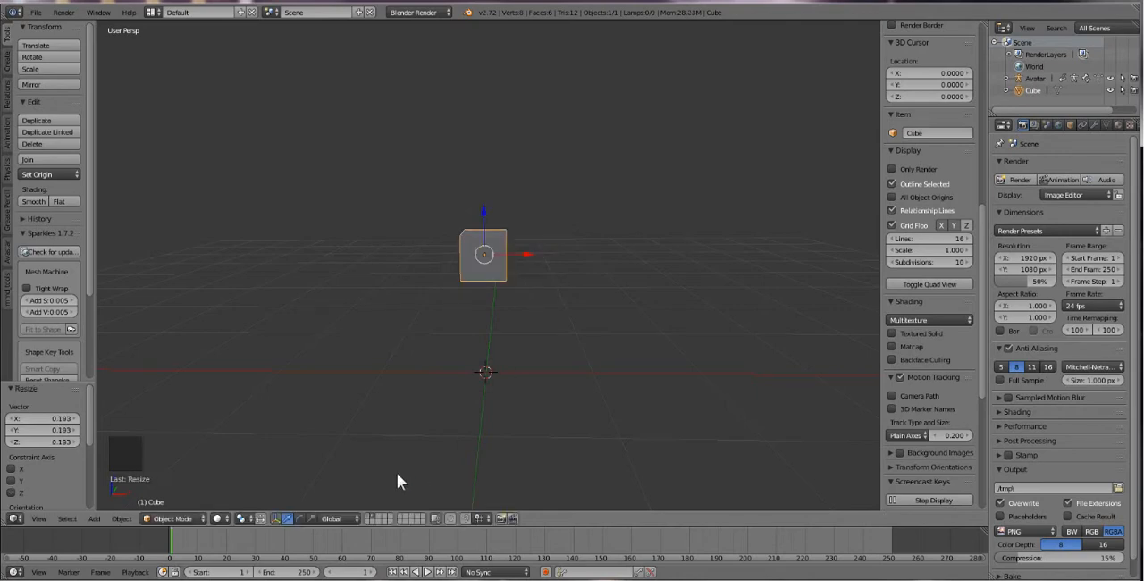
shift+click(366, 516)
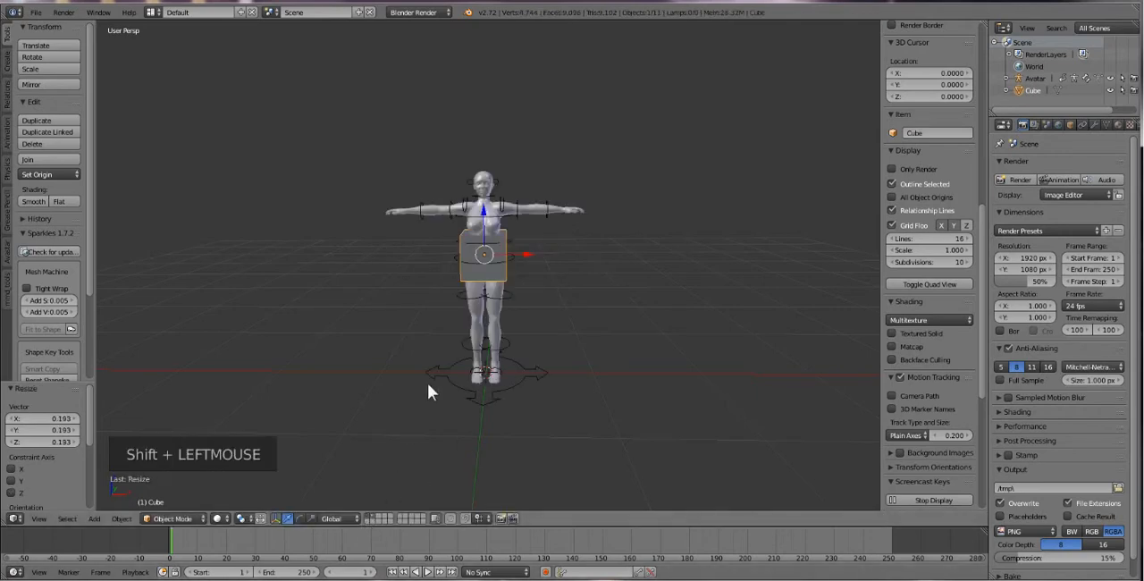
scroll(422, 395, up, 3)
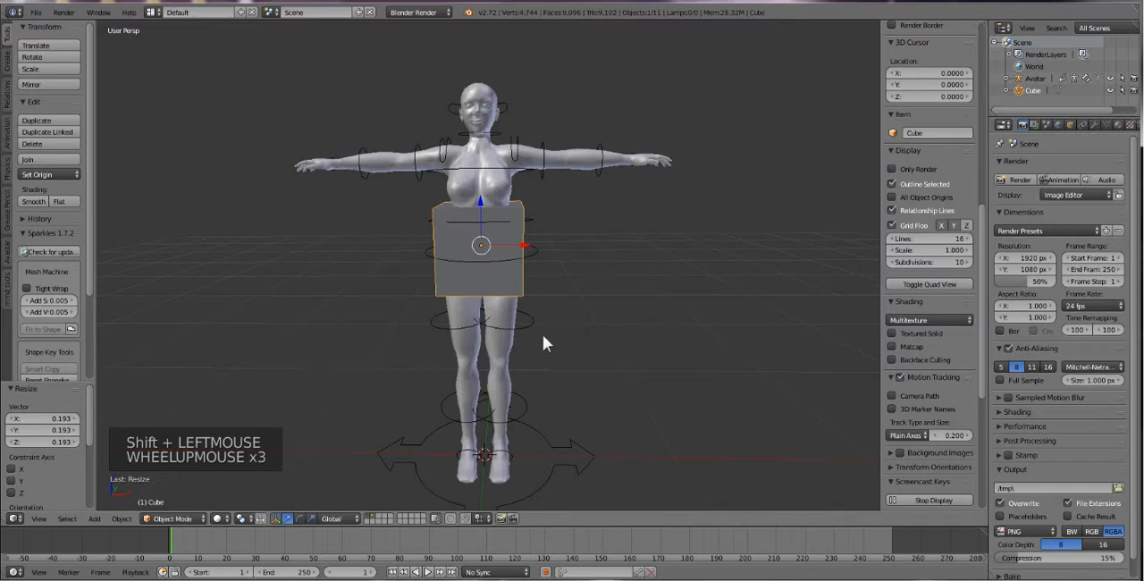
key(ctrl+z)
key(ctrl+z)
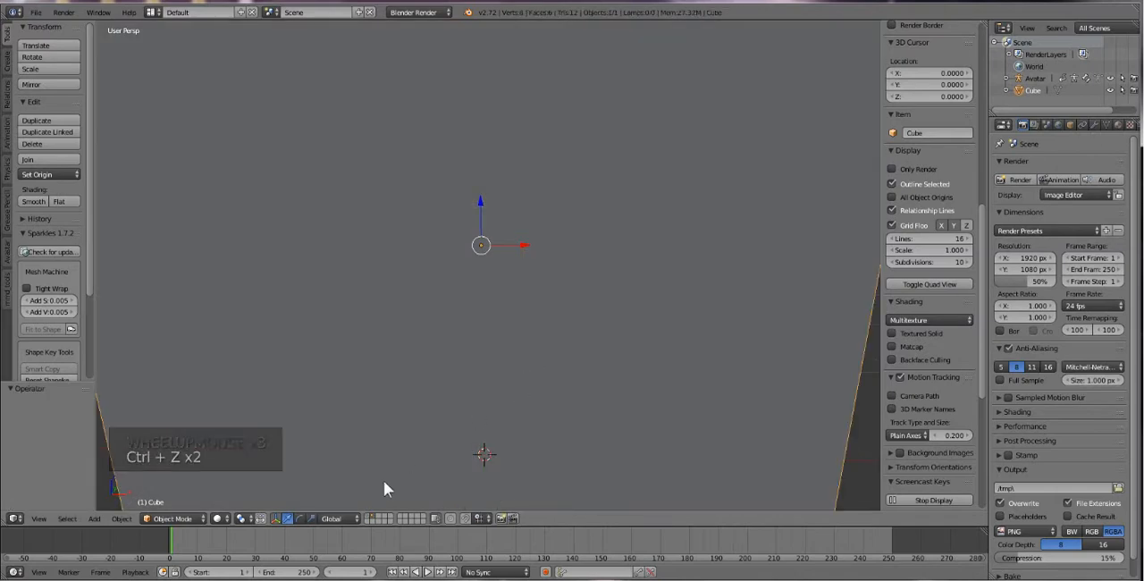
Show the avatar's layer together with the cube's layer and scale the cube uniformly to about 0.157, roughly the width of the torso.
shift+click(367, 516)
scroll(467, 396, down, 2)
middle_drag(468, 396, 470, 390)
right_click(603, 238)
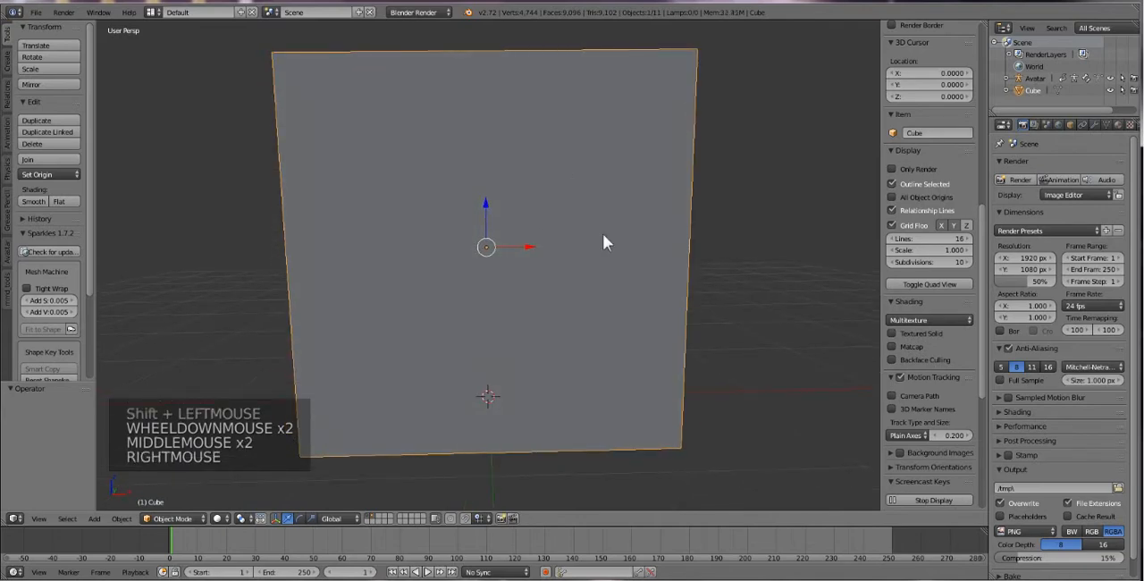
key(s)
key(s)
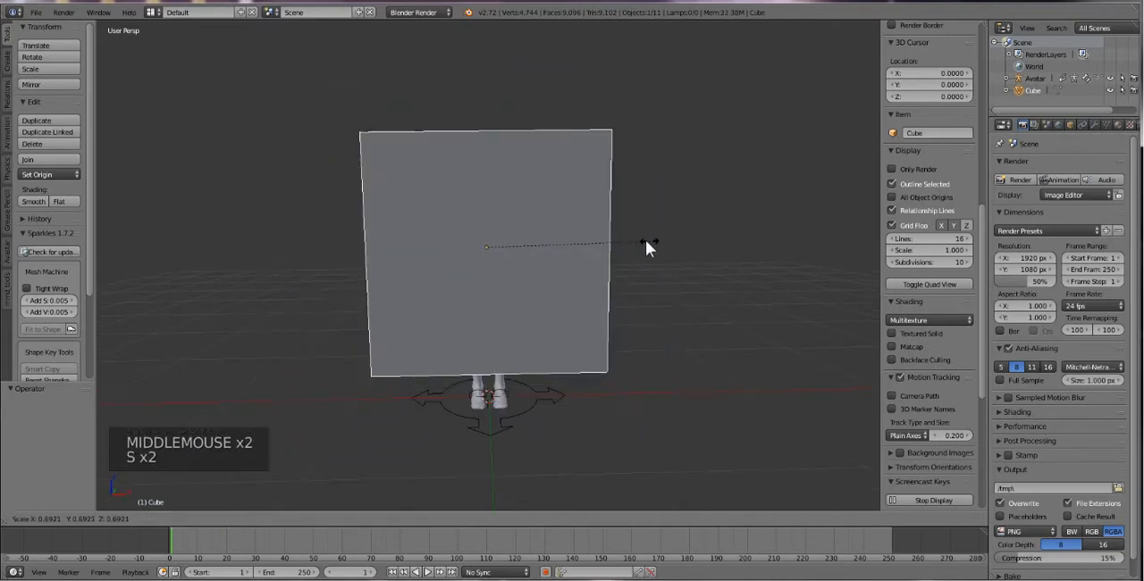
click(523, 242)
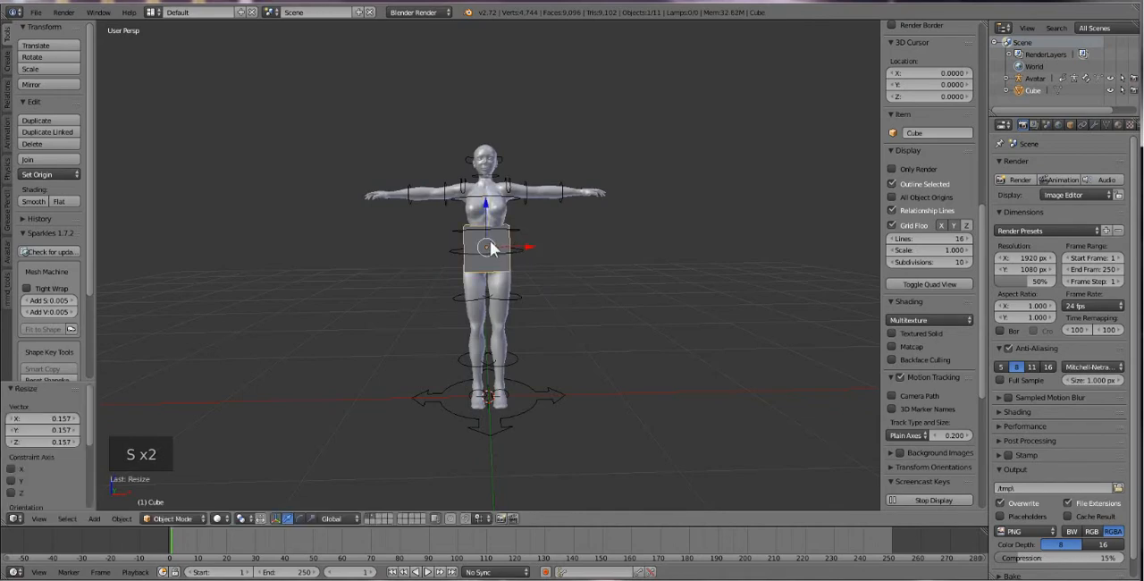
Raise the cube about 0.187 units along the Z axis so it surrounds the avatar's chest.
scroll(490, 248, up, 4)
shift+middle_drag(472, 179, 509, 274)
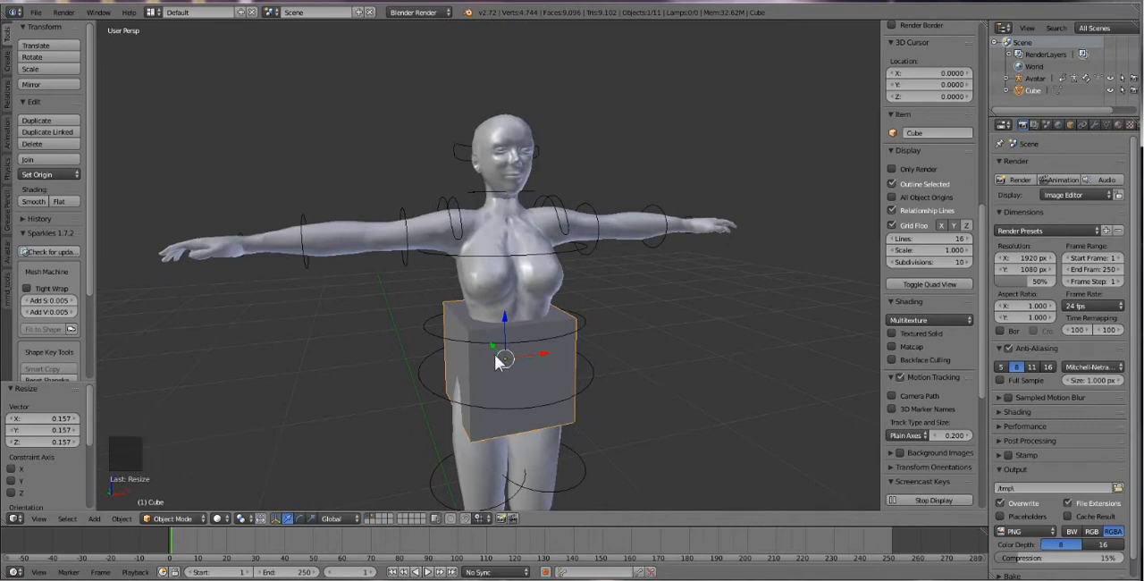
middle_drag(498, 354, 472, 358)
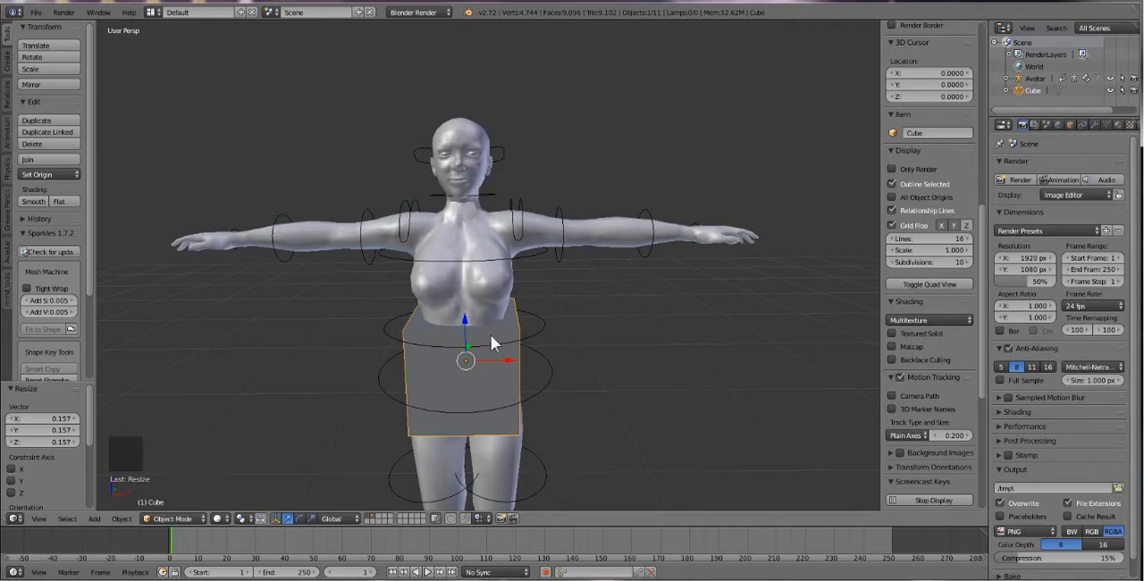
drag(470, 331, 462, 270)
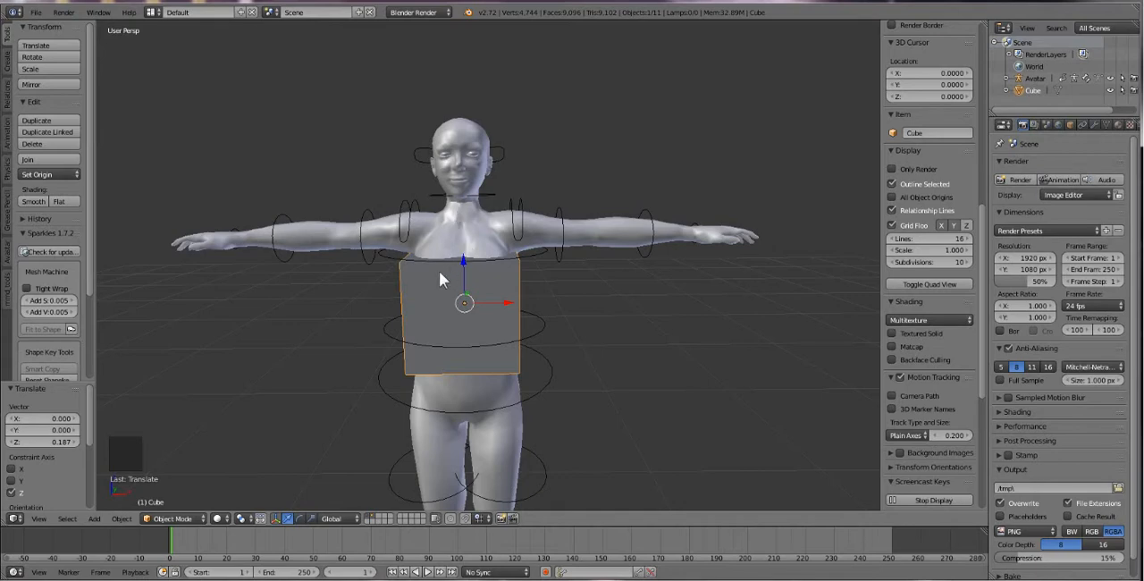
middle_click(461, 300)
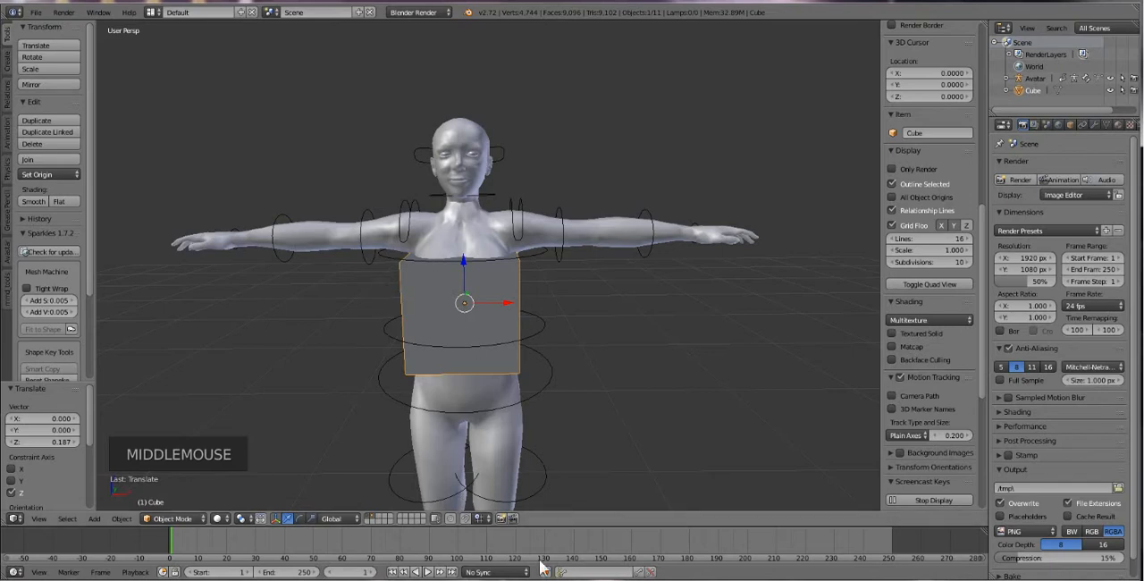
Show only the second layer and put the cube in Edit Mode.
click(371, 516)
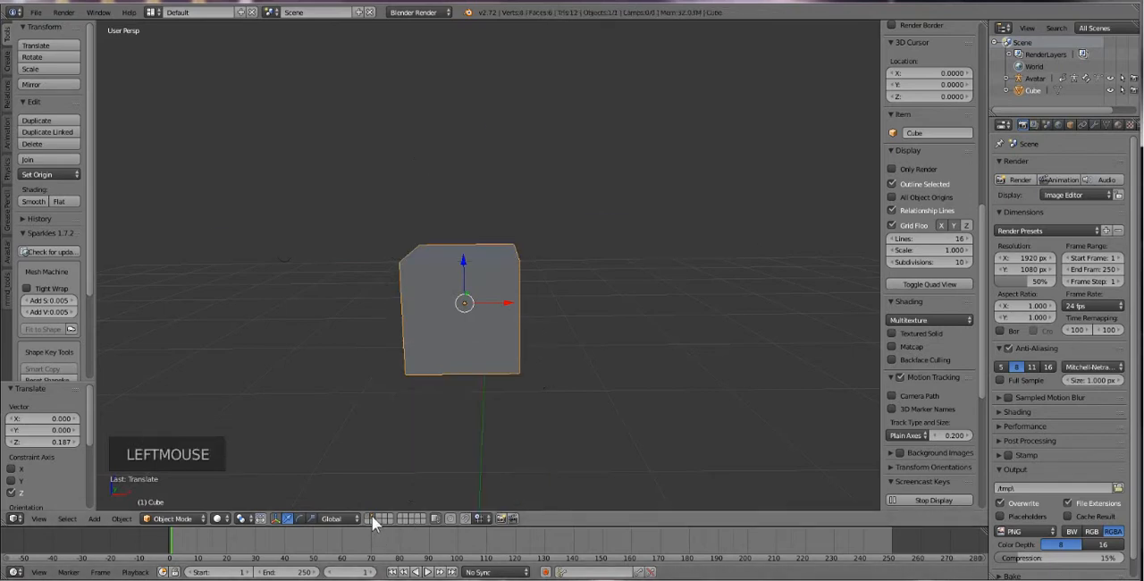
mouse_move(447, 429)
middle_down()
mouse_move(495, 408)
mouse_move(466, 438)
middle_up()
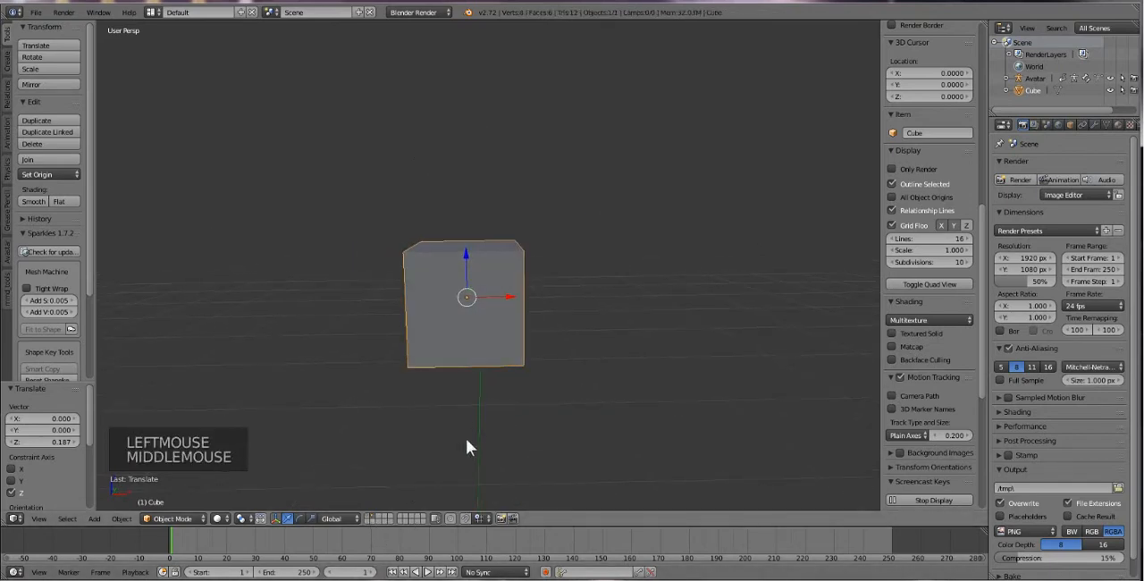
key(Tab)
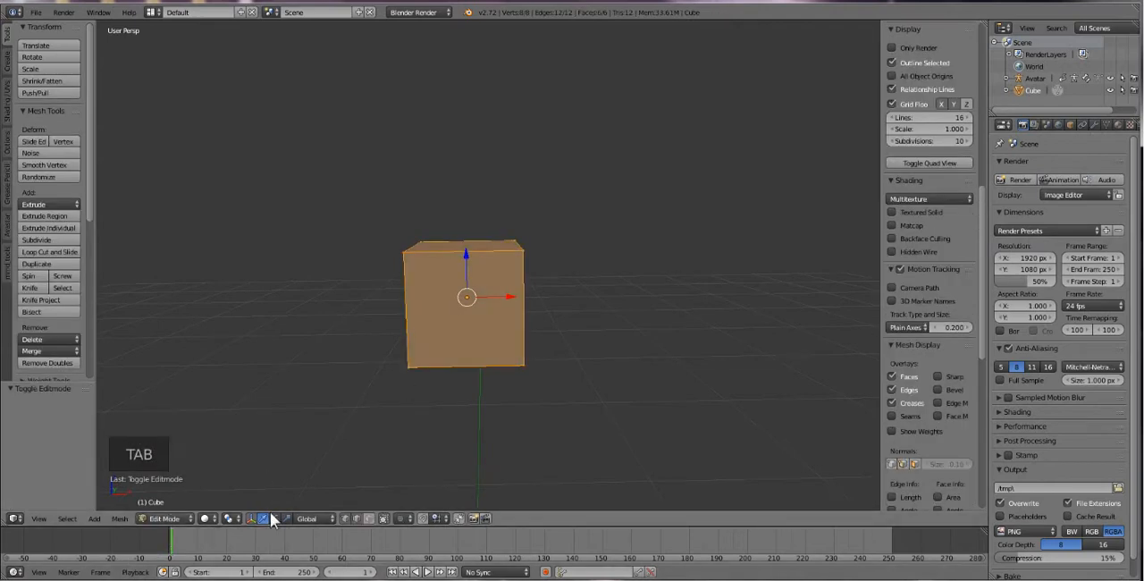
click(162, 519)
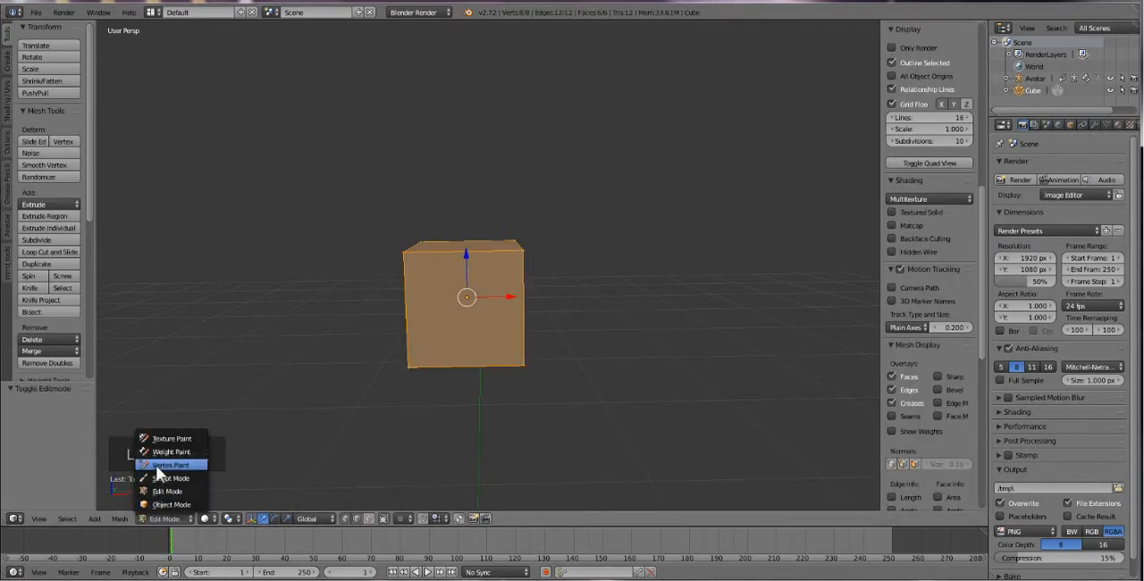
click(170, 520)
click(176, 519)
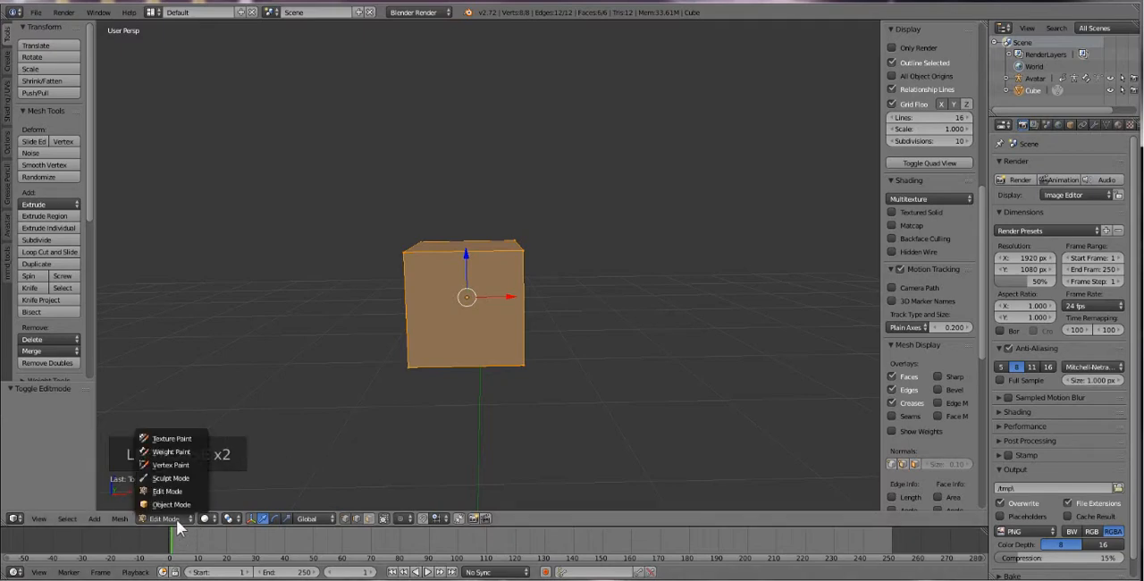
click(172, 490)
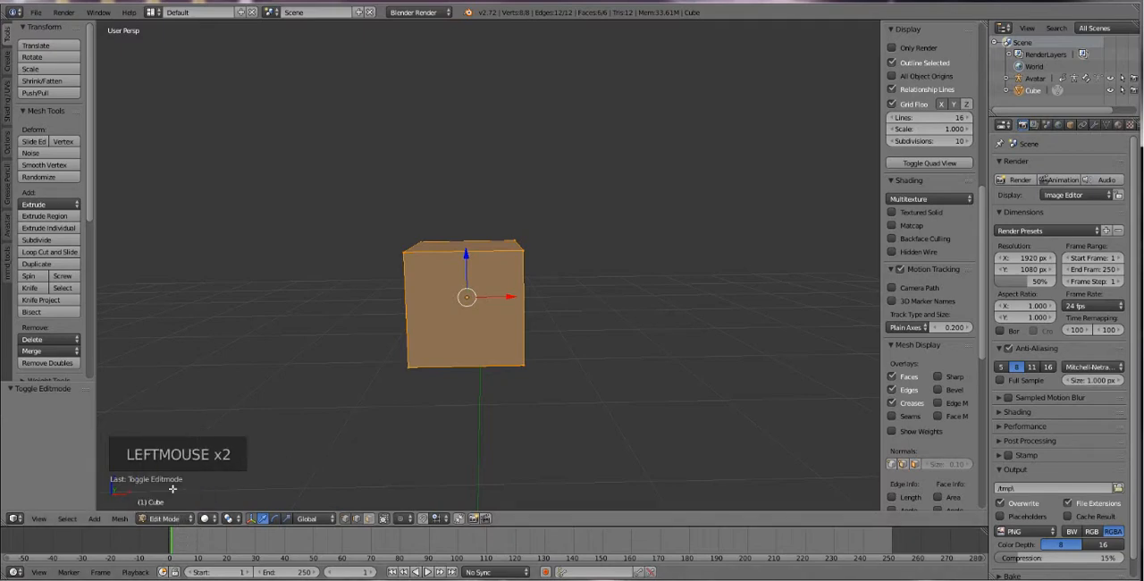
right_click(466, 324)
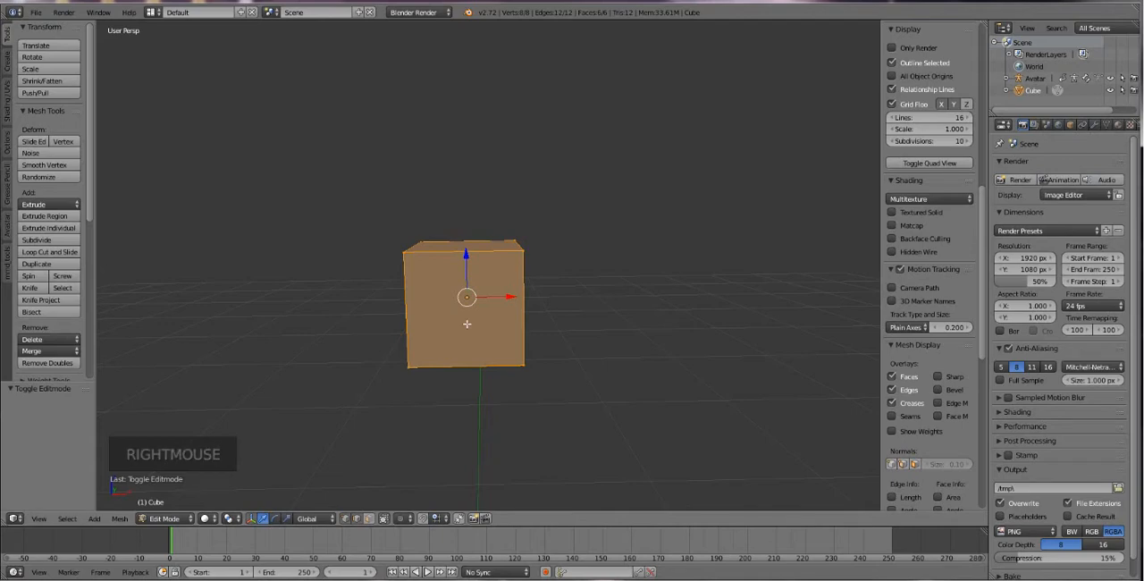
Add a single vertical loop cut down the middle of the cube's front, splitting it into two halves.
key(ctrl+r)
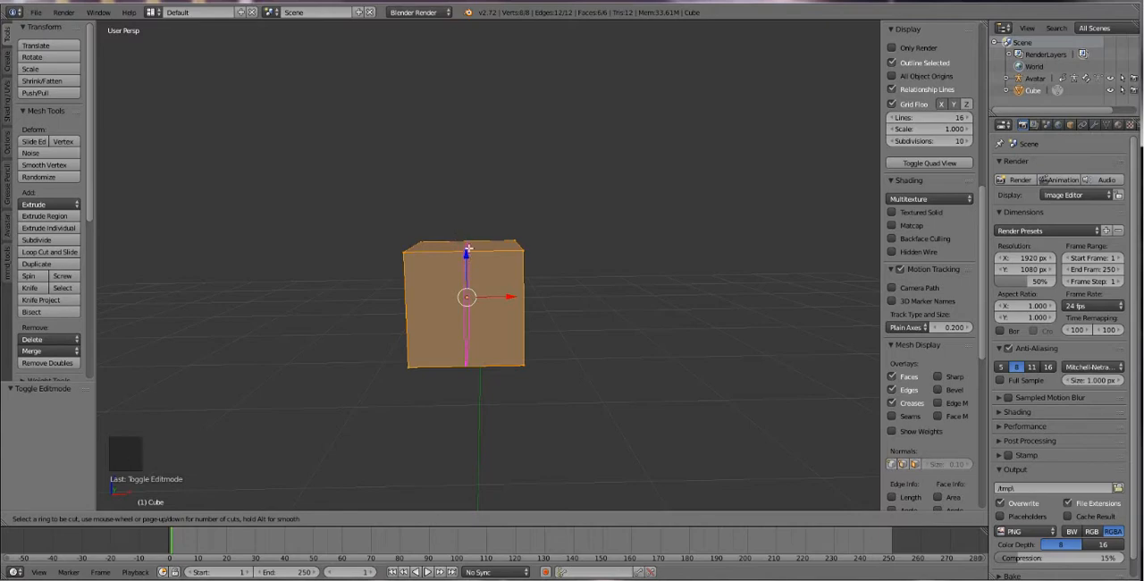
scroll(469, 249, up, 1)
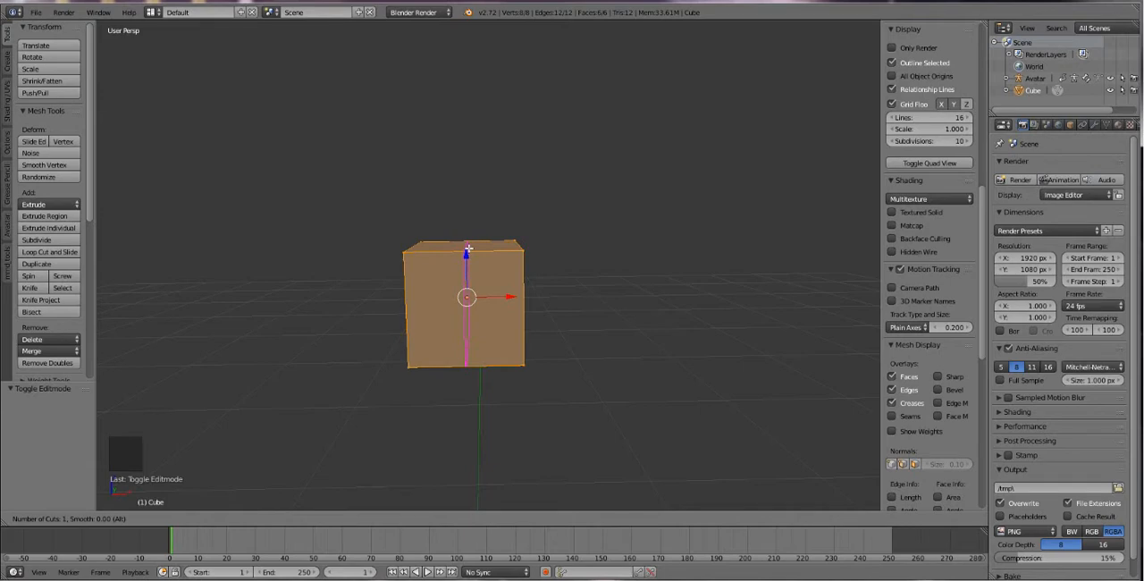
click(468, 249)
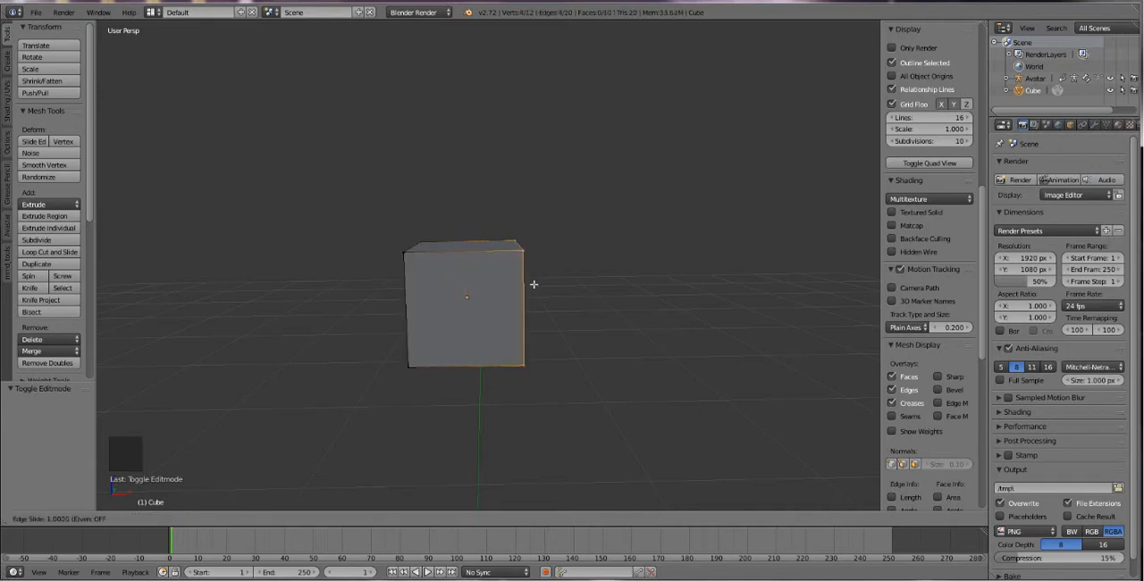
click(471, 289)
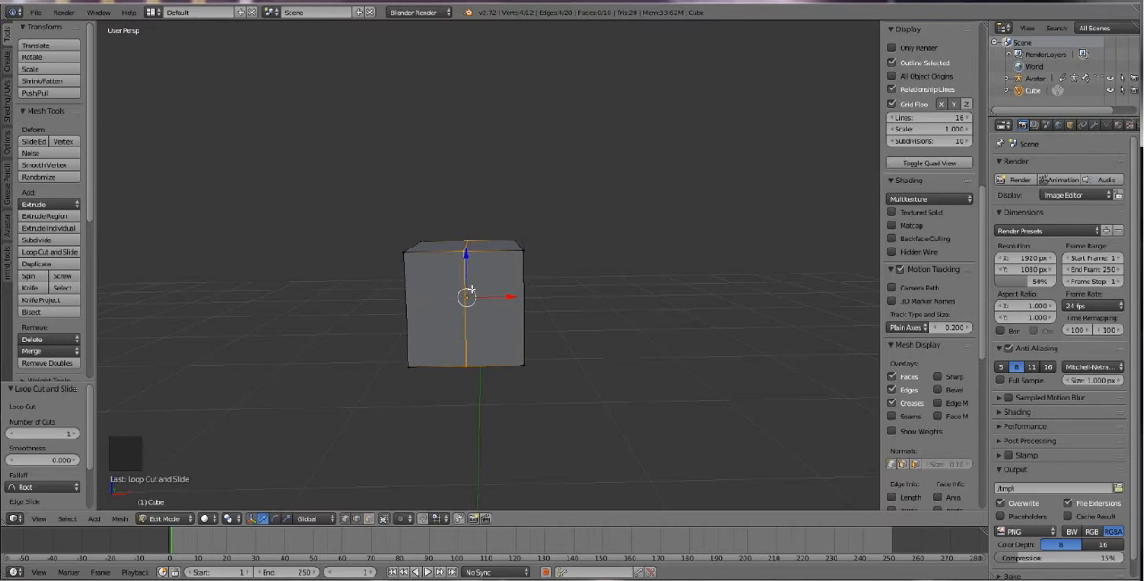
click(471, 289)
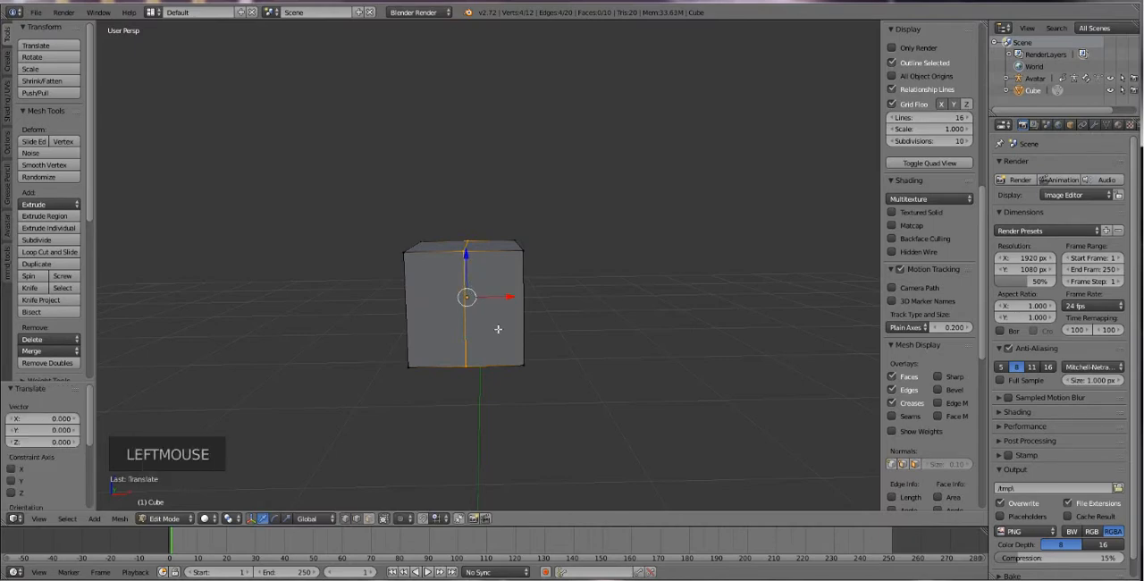
scroll(498, 328, up, 2)
middle_drag(498, 329, 453, 306)
middle_click(459, 312)
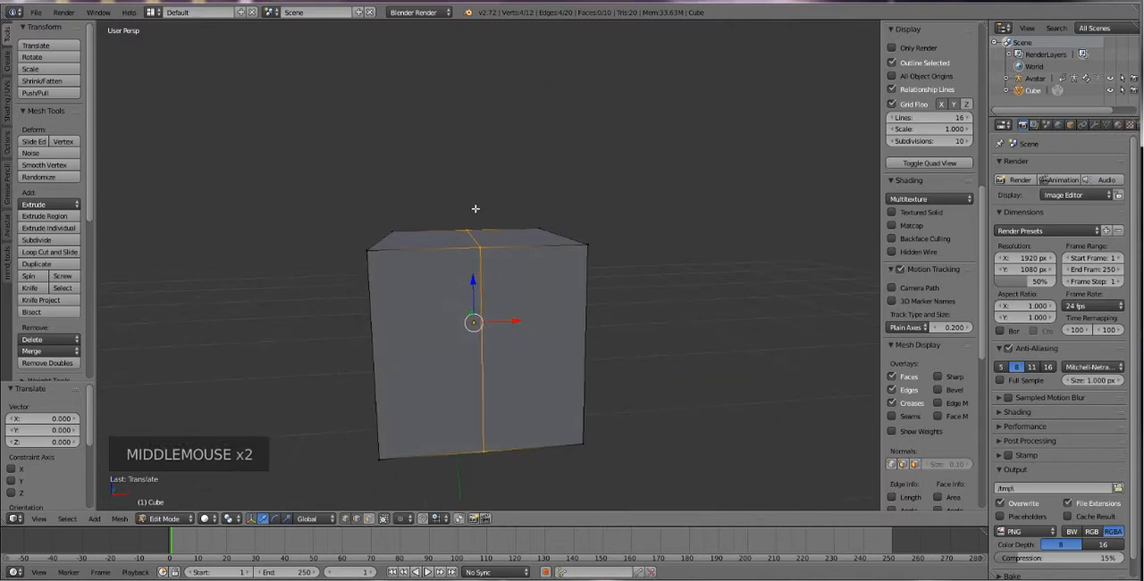
Switch the cube's mesh selection to face mode.
middle_drag(475, 208, 470, 233)
middle_drag(448, 426, 438, 378)
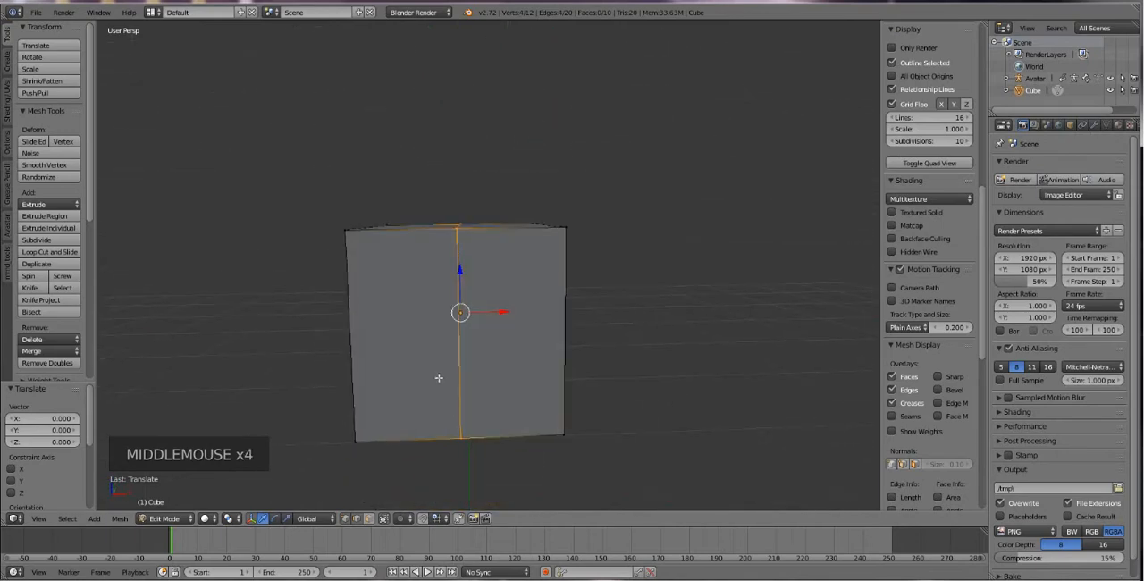
middle_drag(486, 278, 490, 283)
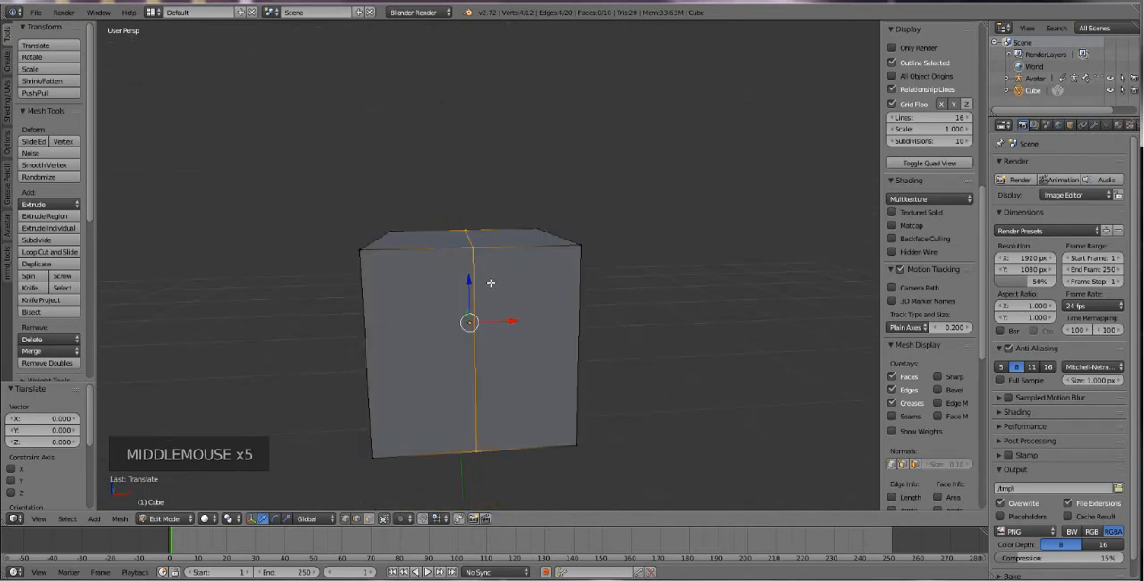
middle_drag(468, 352, 481, 322)
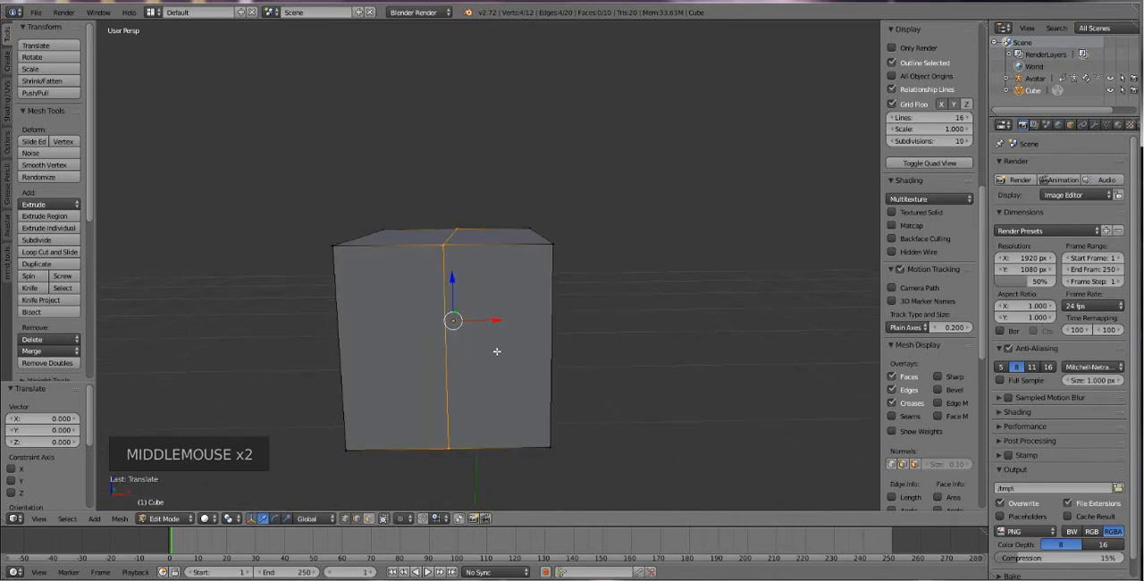
right_click(404, 260)
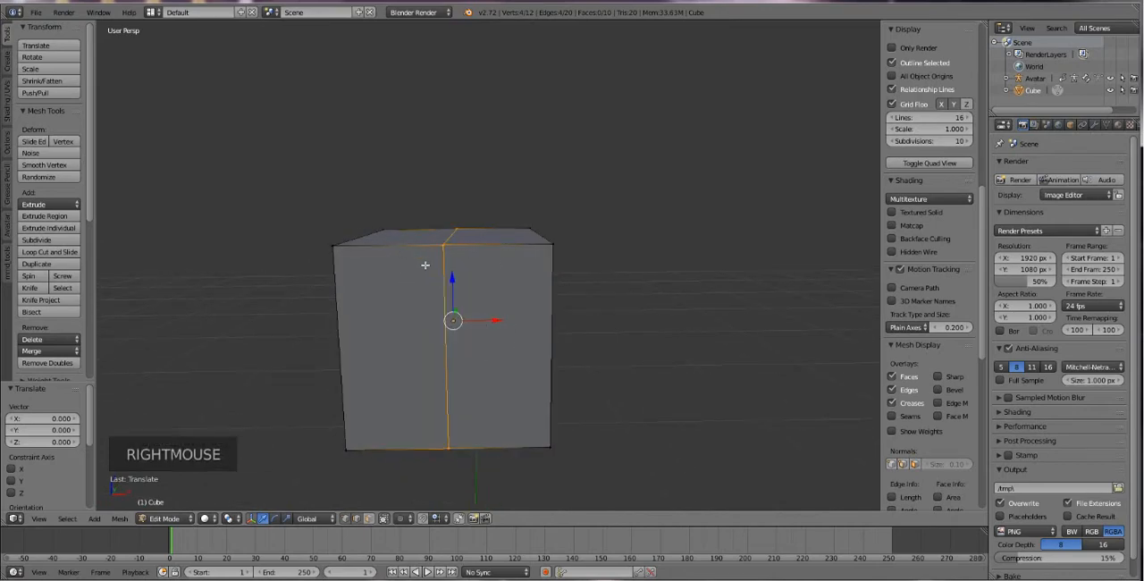
middle_drag(427, 267, 435, 268)
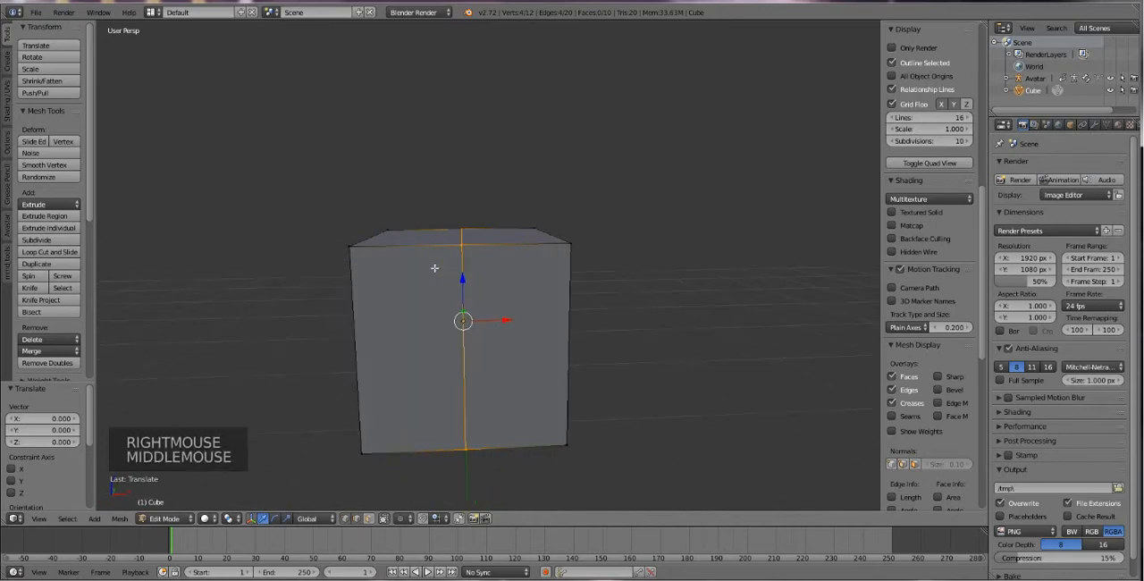
click(368, 518)
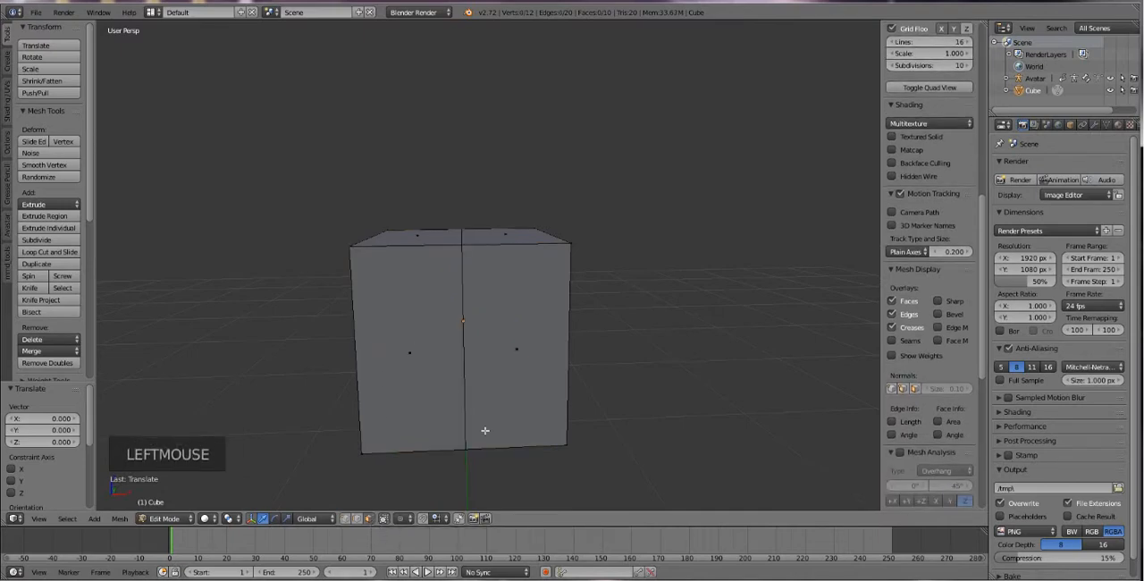
Select all five faces of the cube's left half as seen from the front and delete them as Faces.
right_click(395, 306)
middle_drag(396, 307, 513, 286)
shift+right_click(420, 304)
shift+right_click(609, 288)
shift+right_click(642, 315)
shift+right_click(630, 304)
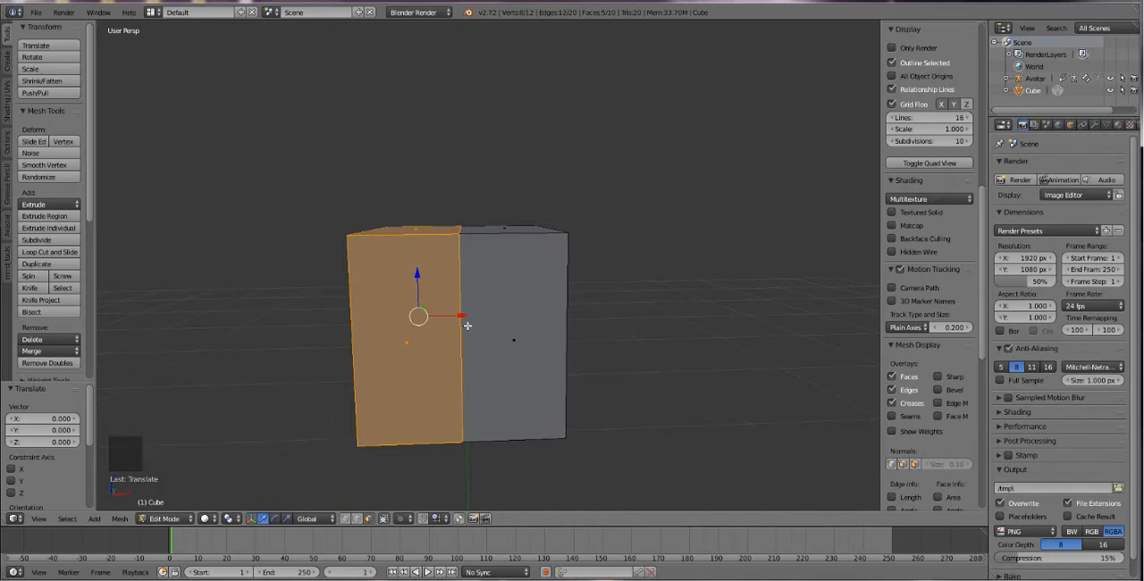
key(Delete)
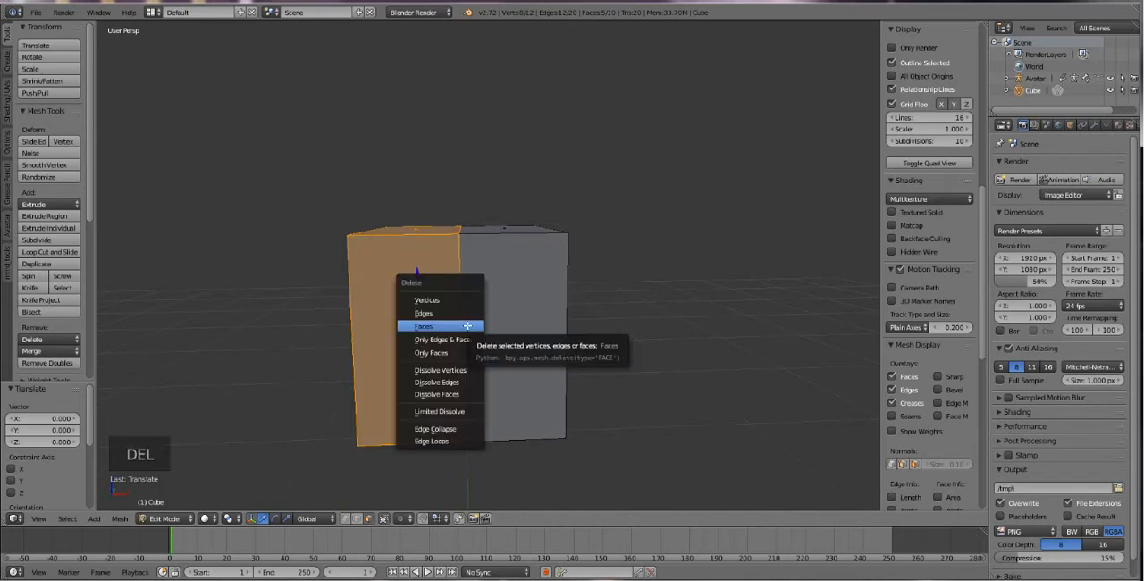
click(451, 325)
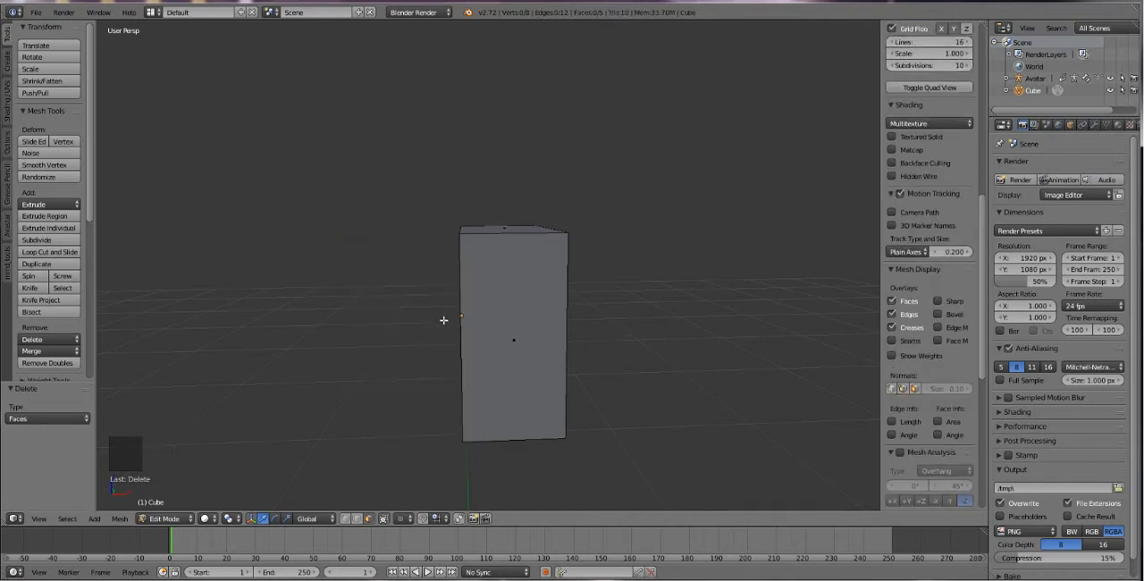
Return to Object Mode with the avatar's layer also shown, and raise the half cube 0.125 units along the Z axis.
middle_drag(444, 319, 495, 370)
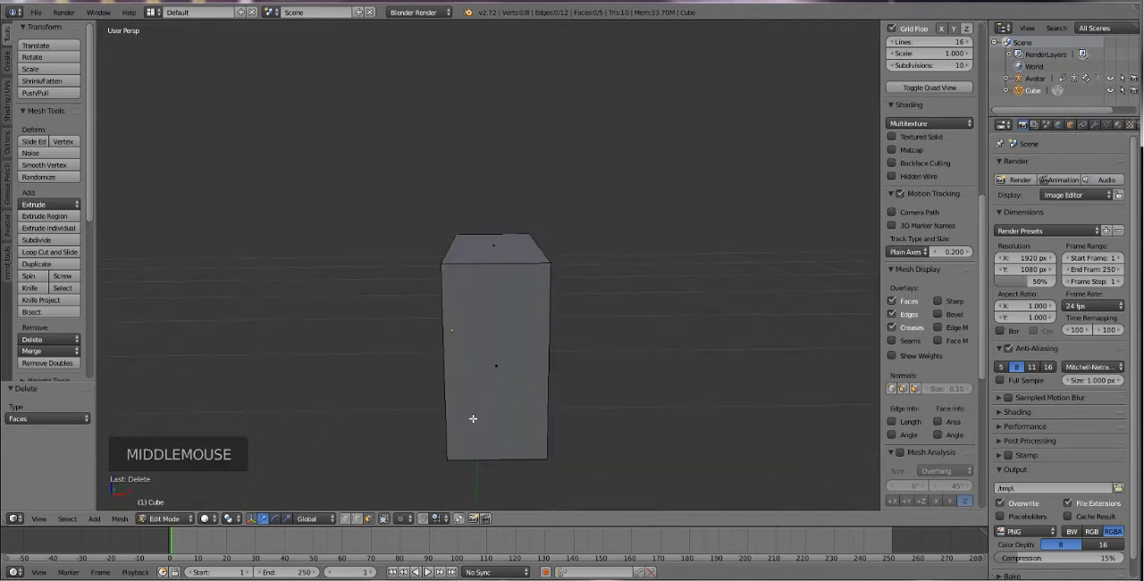
click(173, 520)
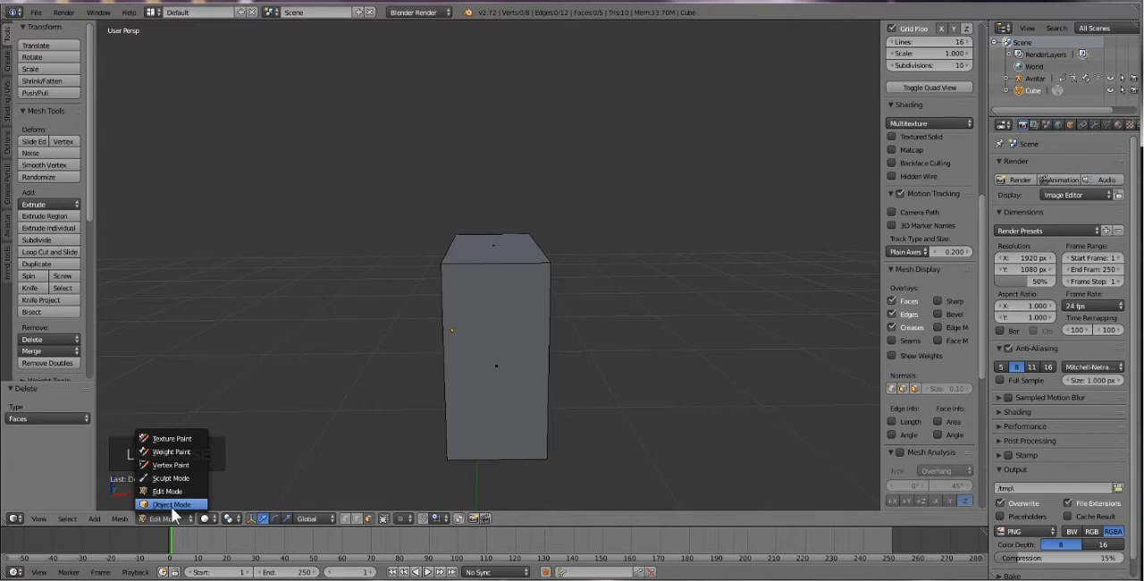
click(171, 506)
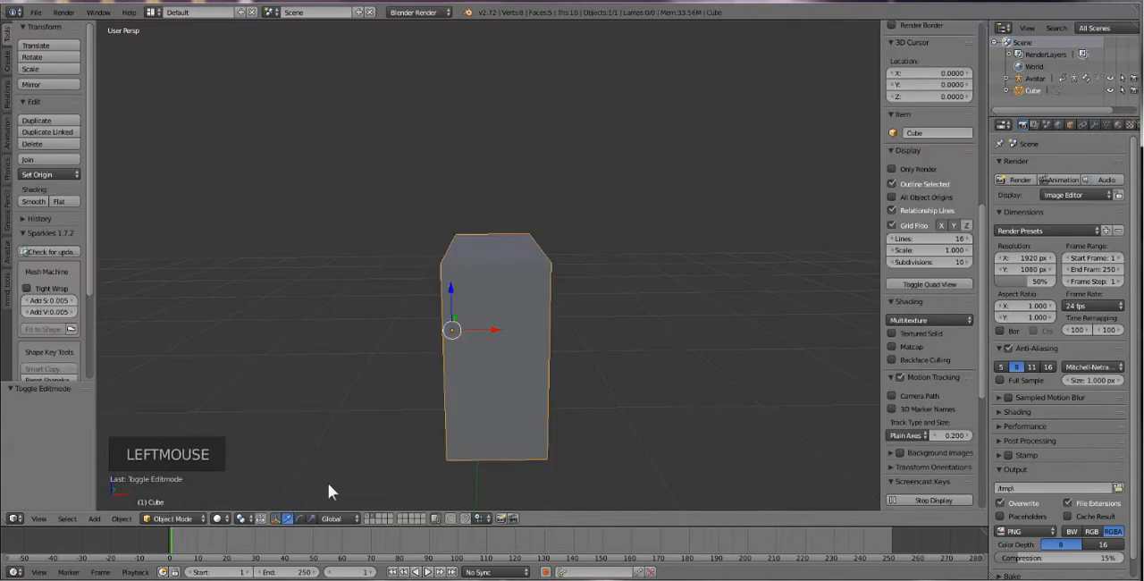
shift+click(366, 517)
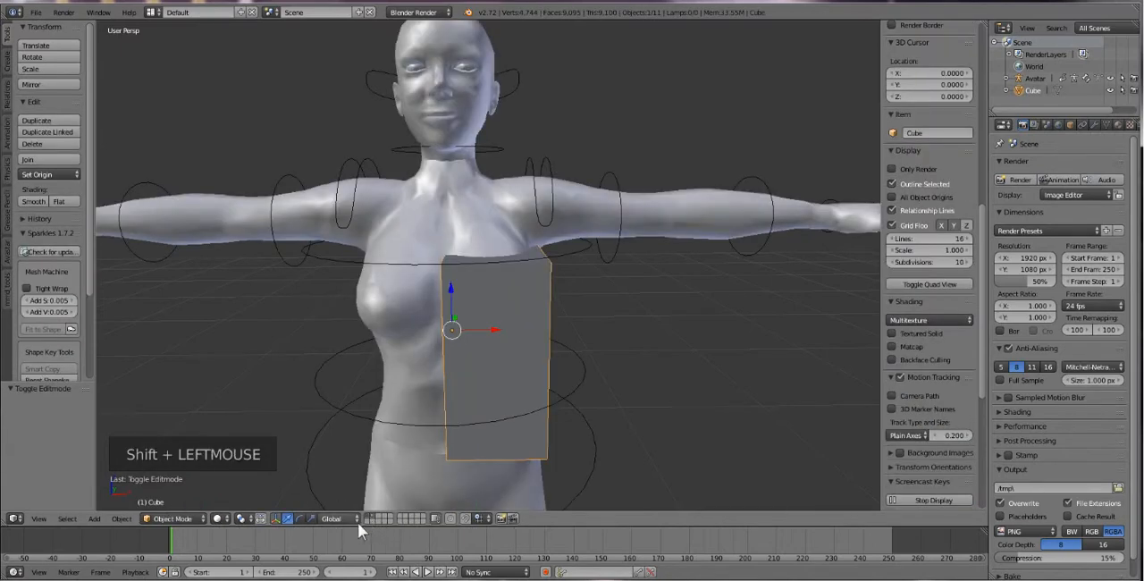
drag(452, 291, 454, 226)
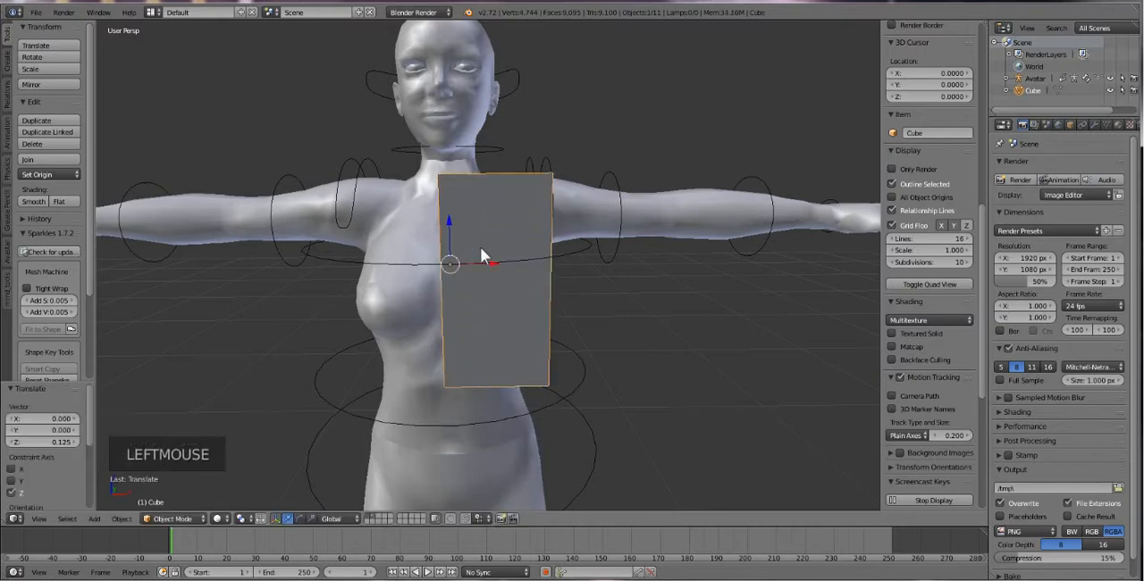
Add a Mirror modifier on the X axis to the half cube so both sides of the torso are covered.
middle_drag(480, 246, 705, 237)
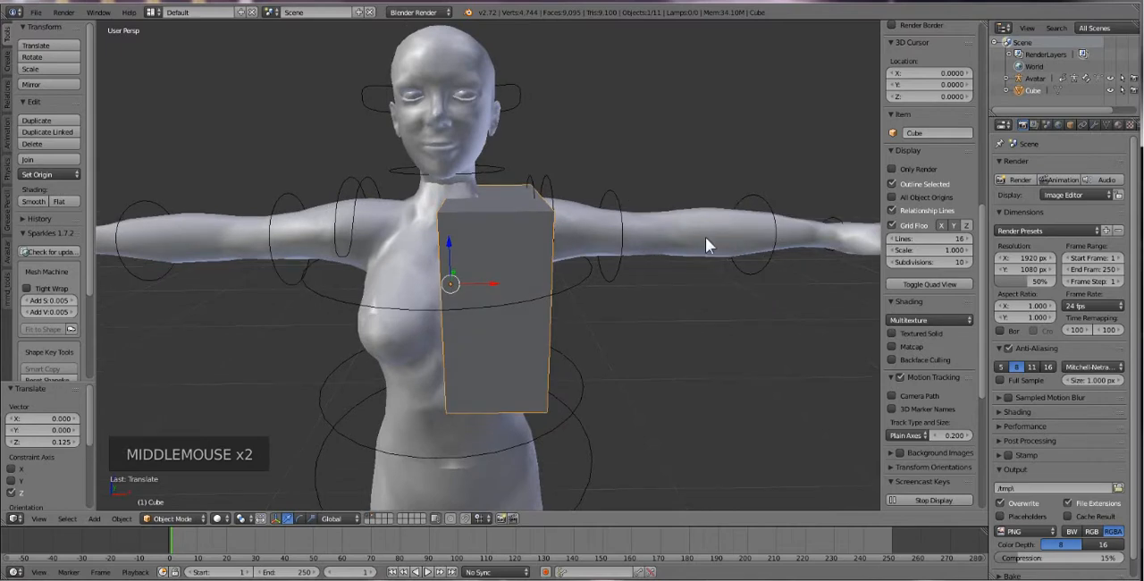
click(1099, 124)
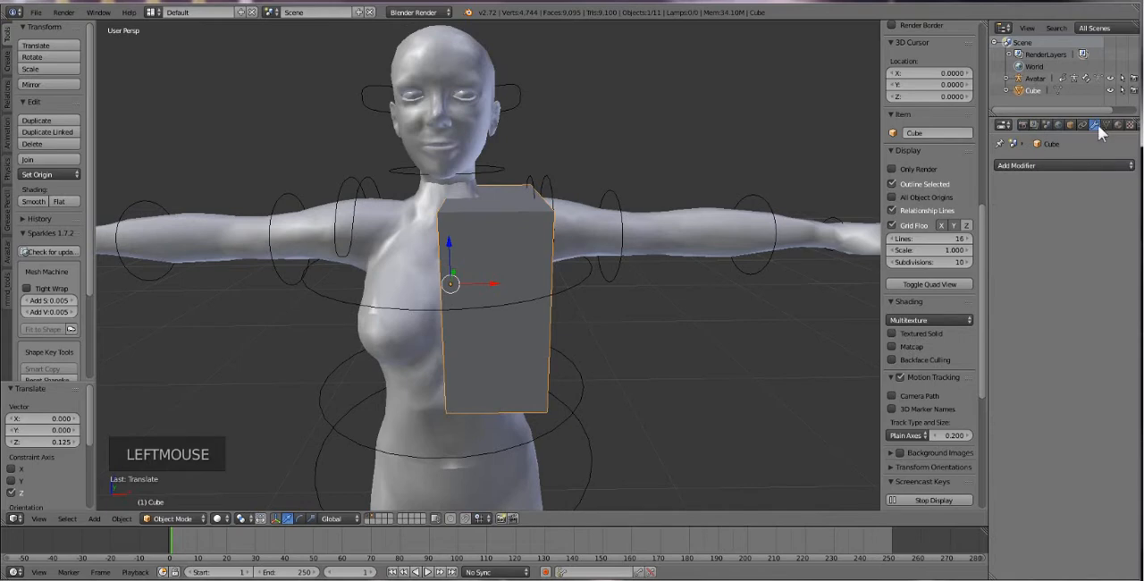
click(1071, 165)
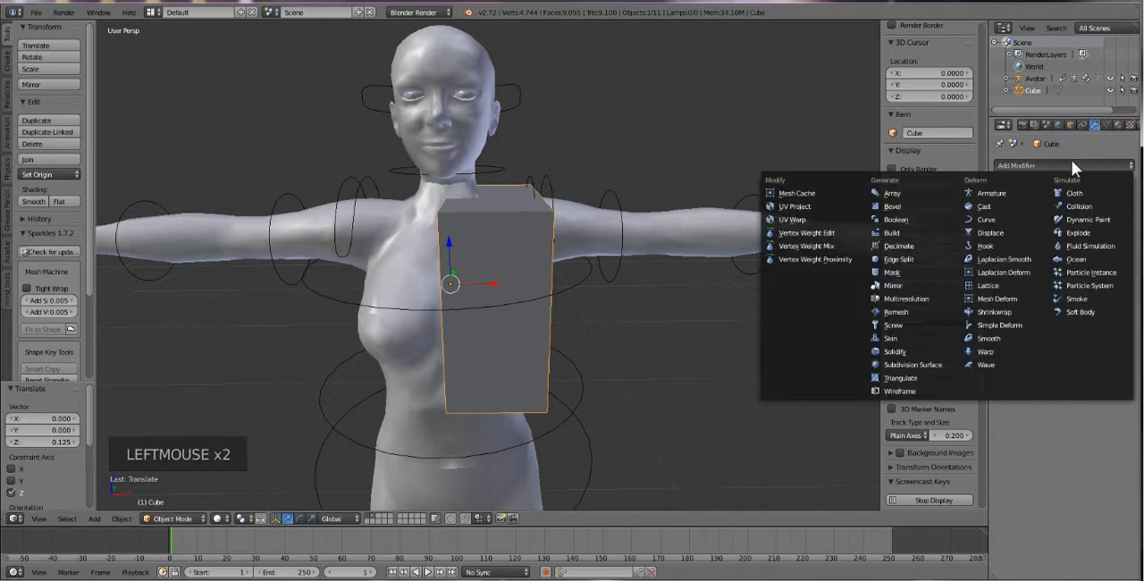
click(913, 287)
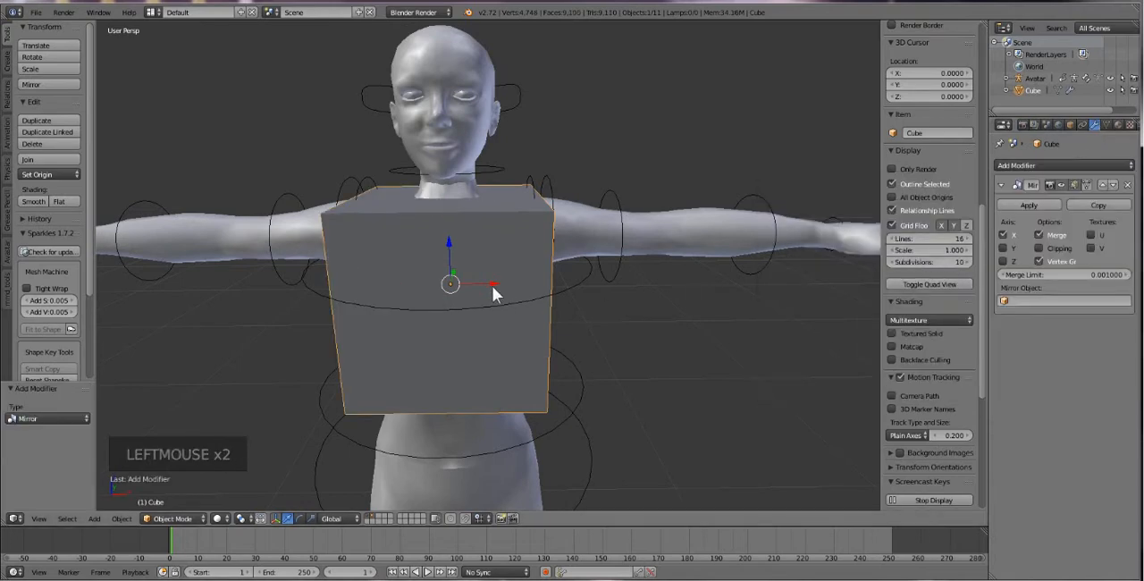
mouse_move(492, 291)
middle_down()
mouse_move(536, 281)
mouse_move(499, 274)
middle_up()
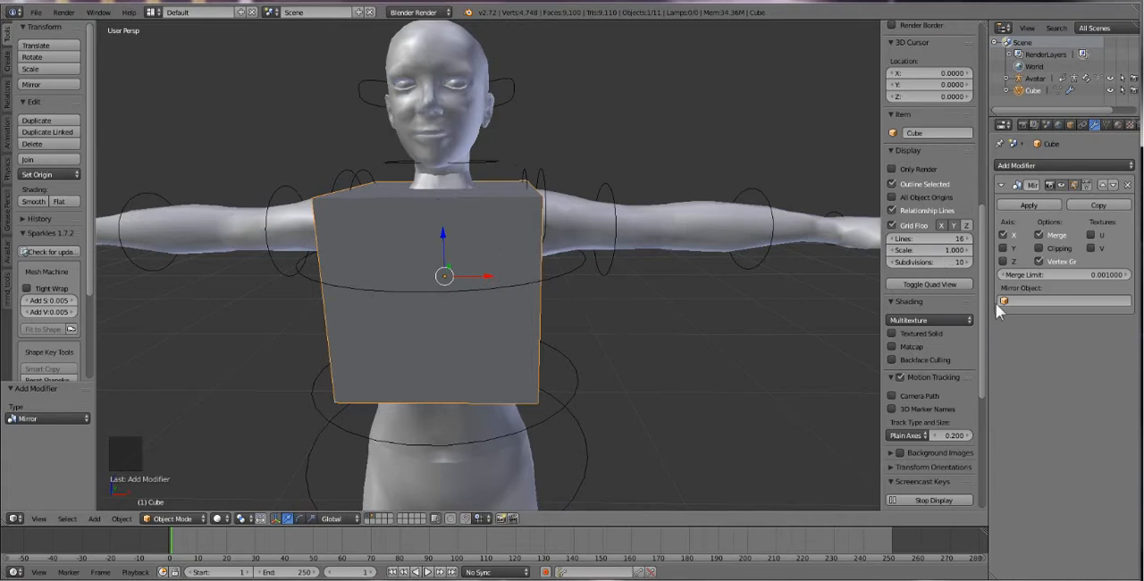
Toggle the Mirror modifier's Clipping on and off again, and shift the mirrored cube slightly along the X axis in Object Mode.
click(1037, 248)
click(1037, 249)
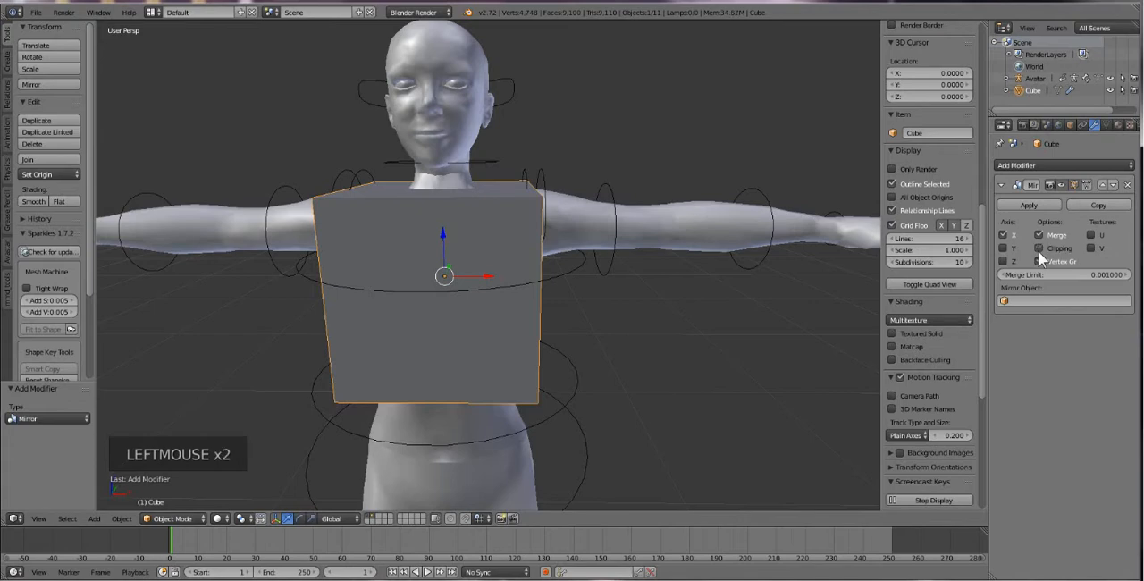
drag(479, 273, 494, 279)
right_click(493, 328)
right_click(493, 320)
right_click(524, 317)
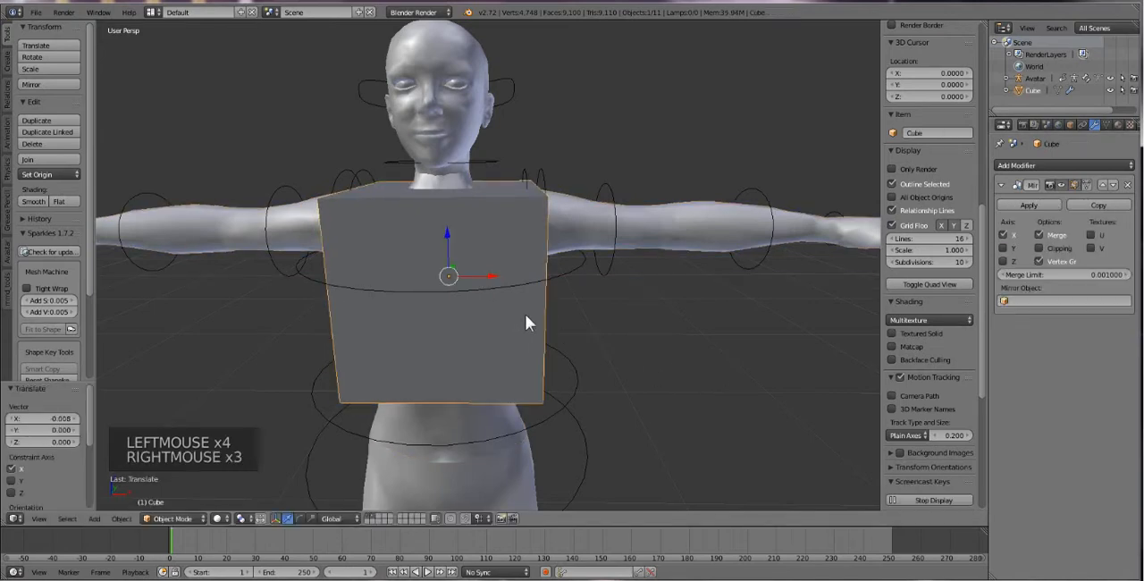
In Edit Mode, select the entire half cube and try moving it about 0.102 units along the X axis, undoing the move.
key(Tab)
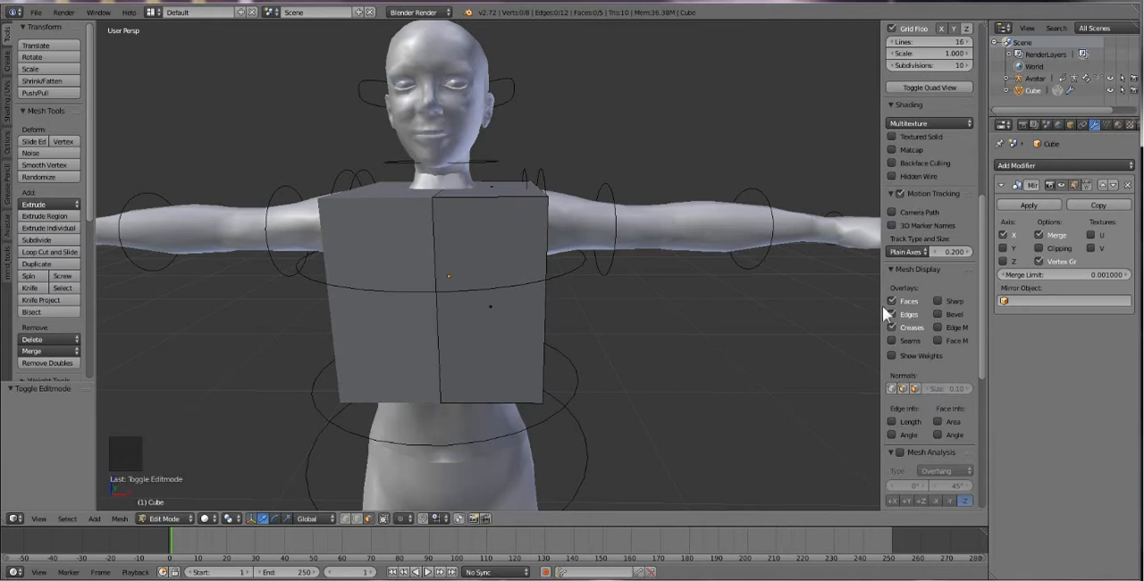
key(a)
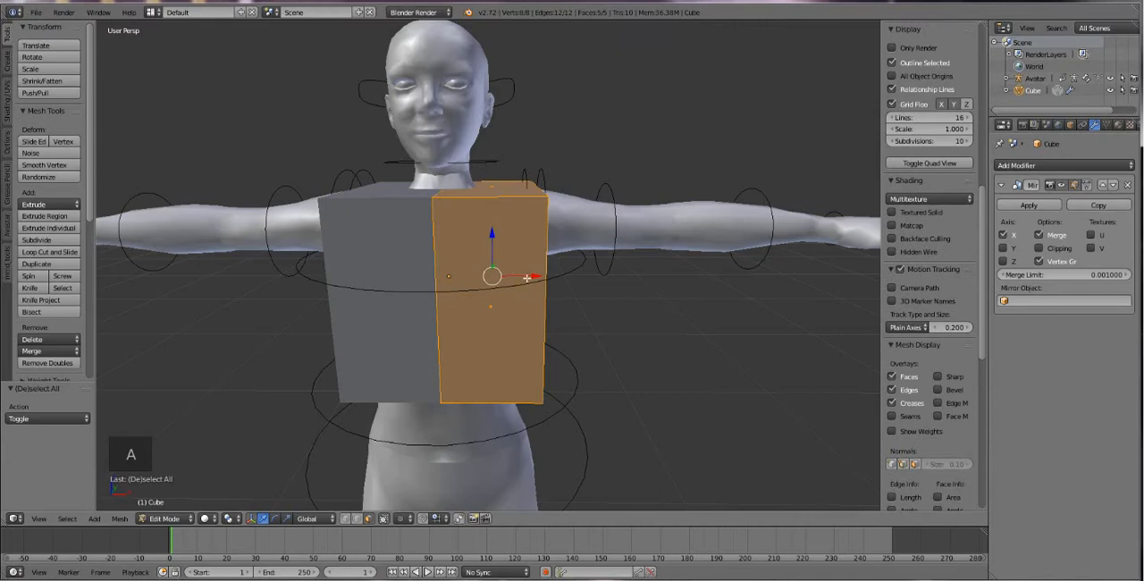
drag(527, 277, 586, 294)
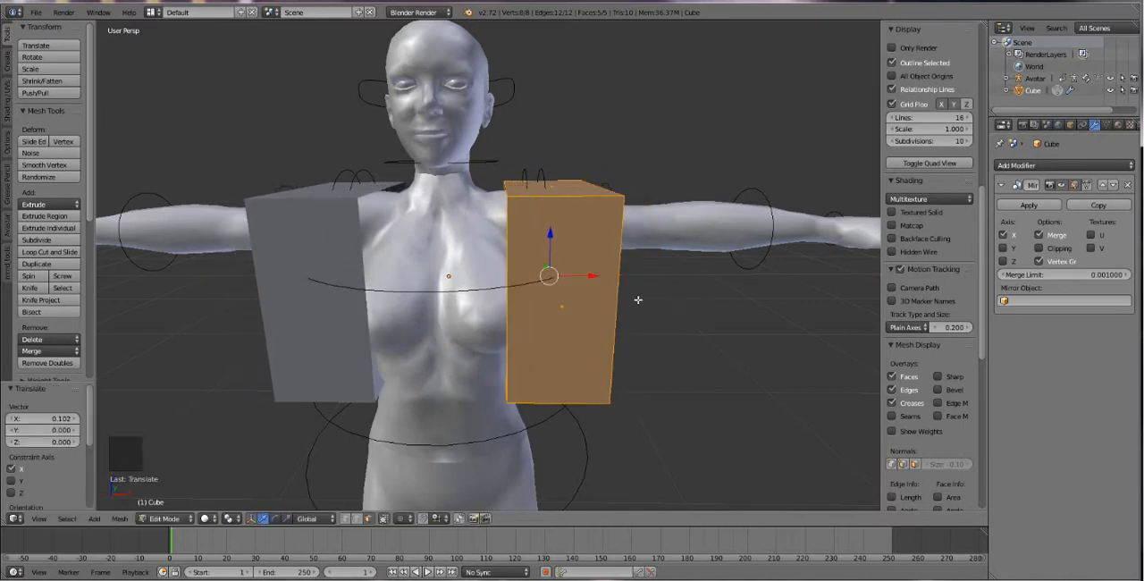
key(ctrl+z)
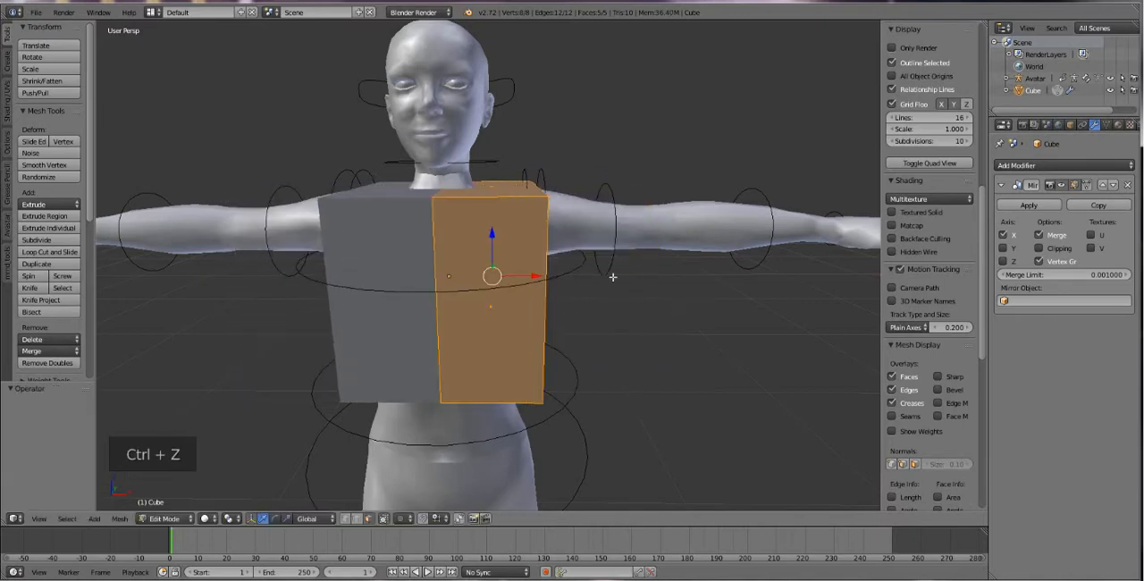
Enable Clipping on the Mirror modifier, move the selected half 0.005 units along the X axis, and deselect everything.
click(1038, 248)
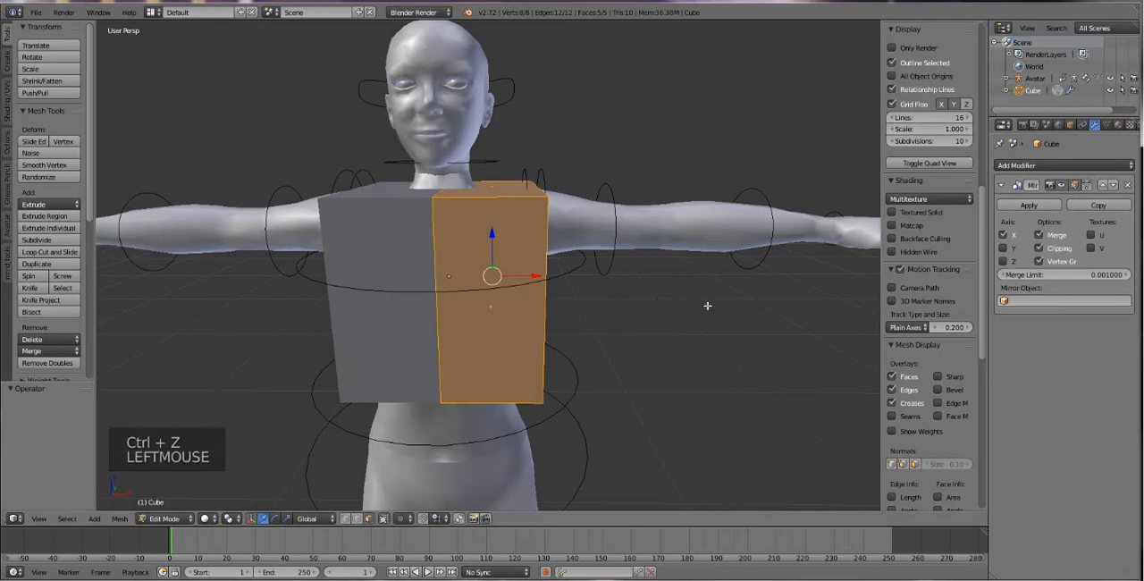
mouse_move(523, 272)
mouse_down()
mouse_move(694, 278)
mouse_move(448, 287)
mouse_move(569, 288)
mouse_move(536, 287)
mouse_up()
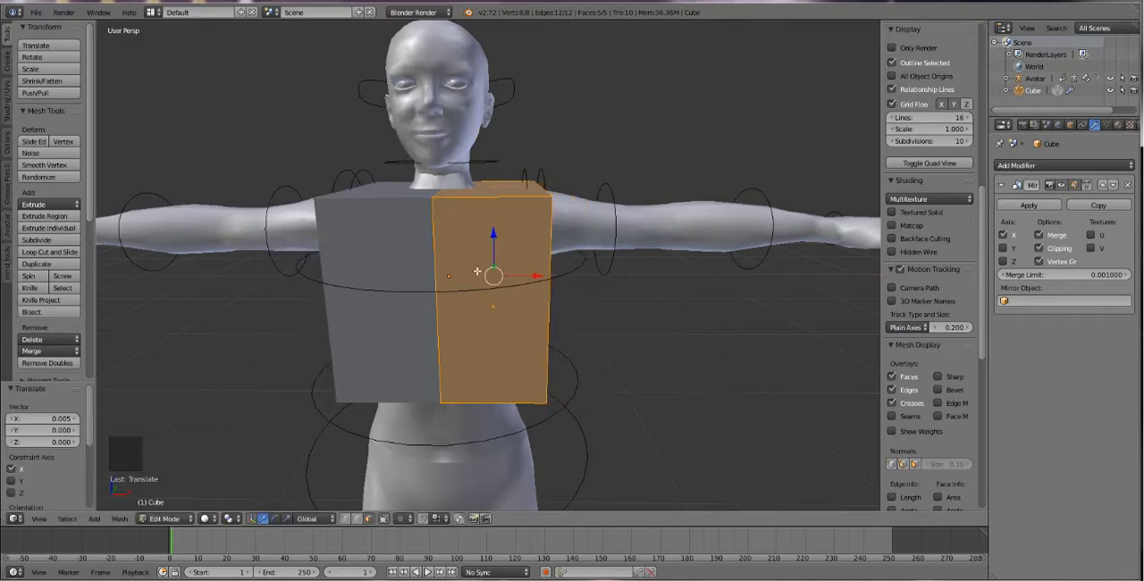
middle_drag(469, 214, 477, 282)
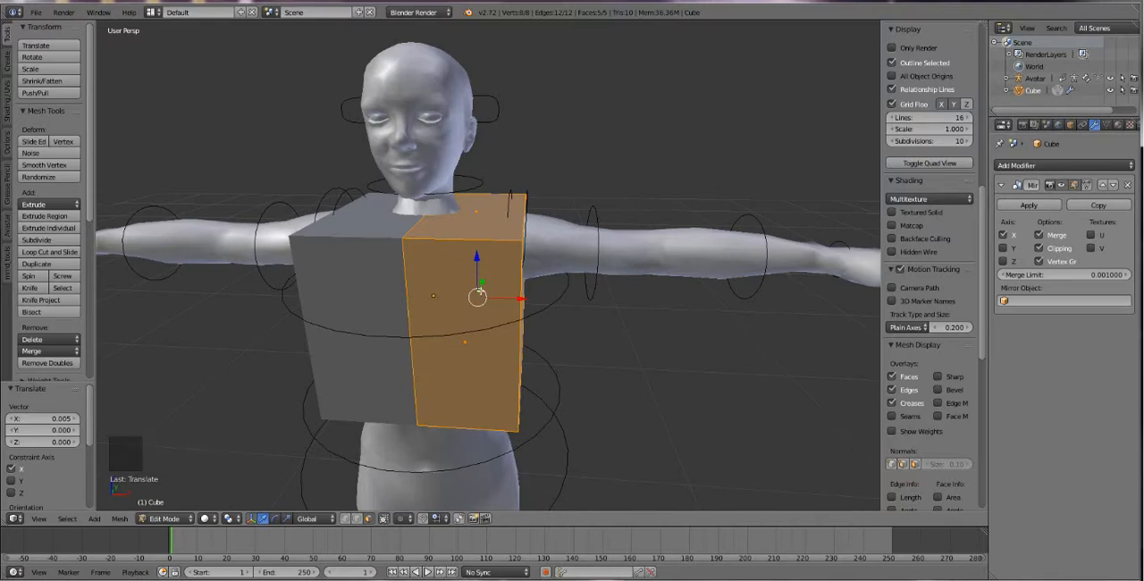
key(a)
Add one vertical loop cut to the half cube and slide it about 0.307 toward the mirror centre line.
middle_drag(426, 301, 434, 290)
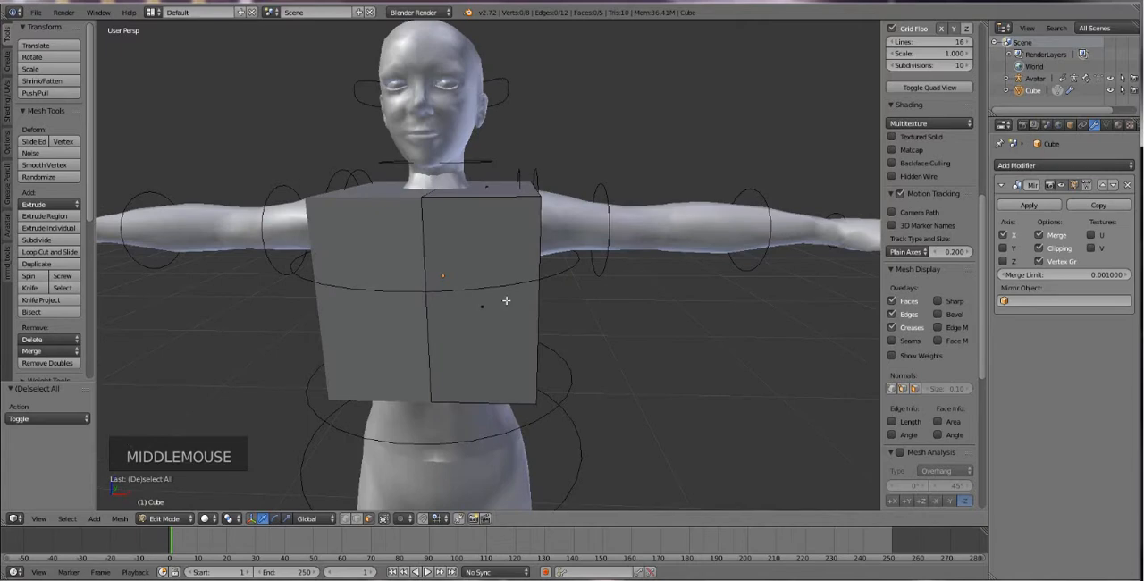
key(ctrl+r)
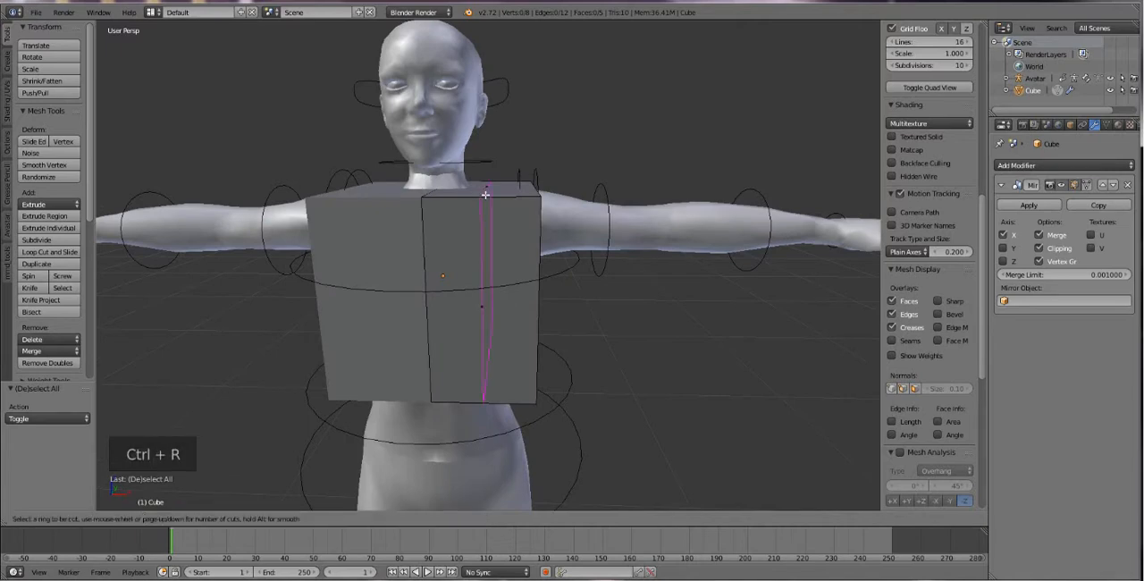
click(485, 194)
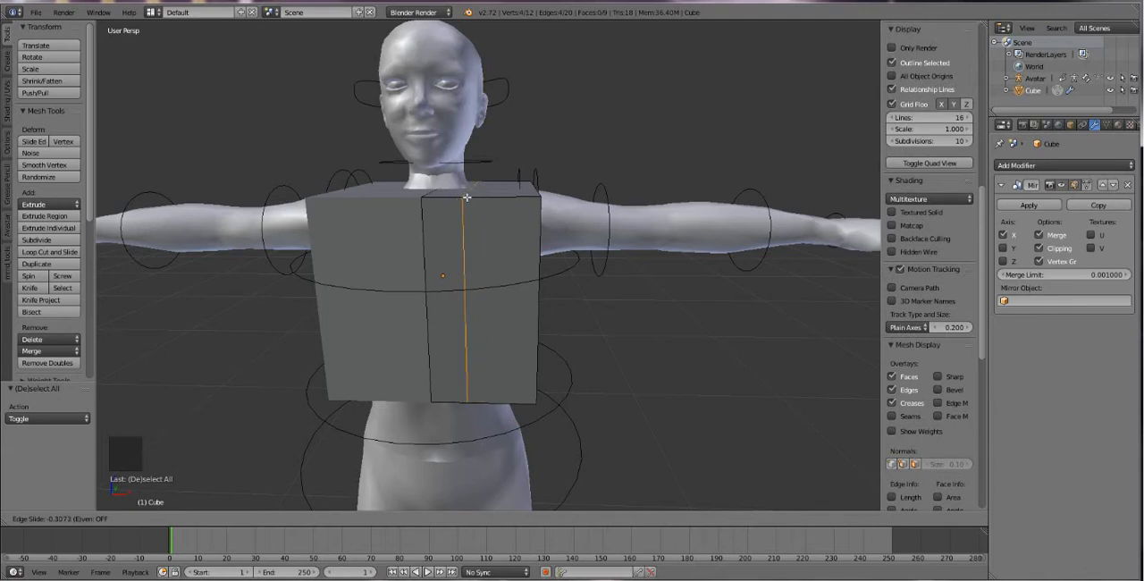
click(466, 197)
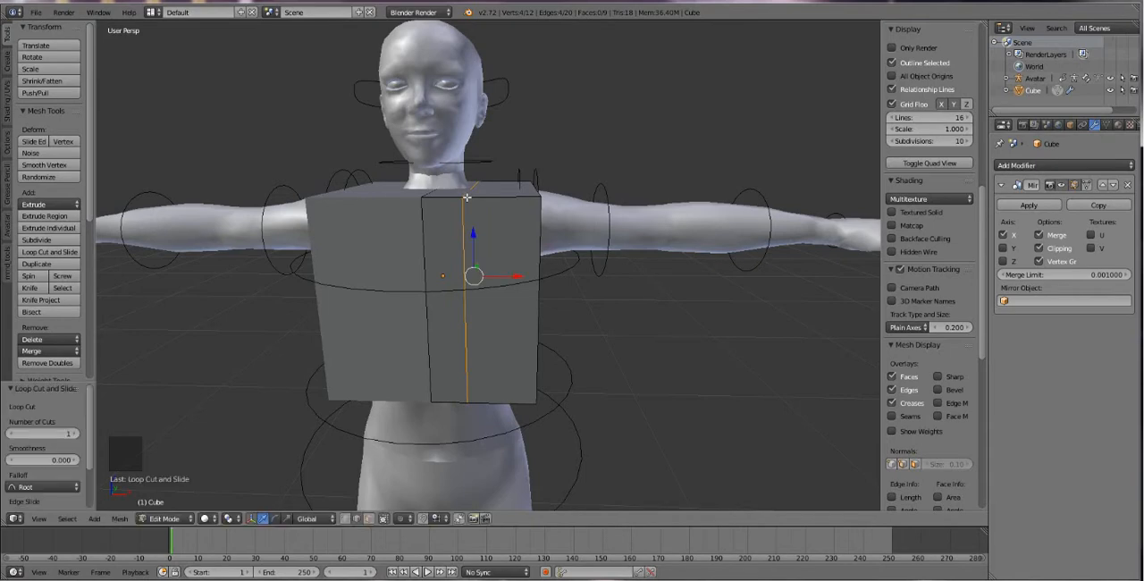
Try adding a horizontal loop cut slid toward the upper part of the half cube, and undo it.
middle_drag(448, 244, 464, 267)
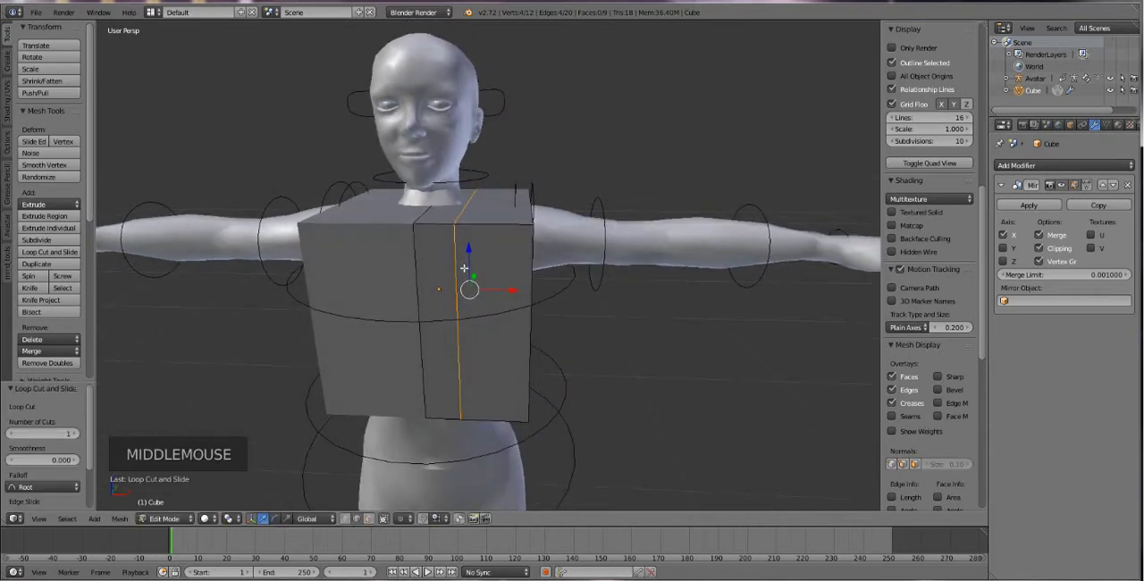
key(ctrl+r)
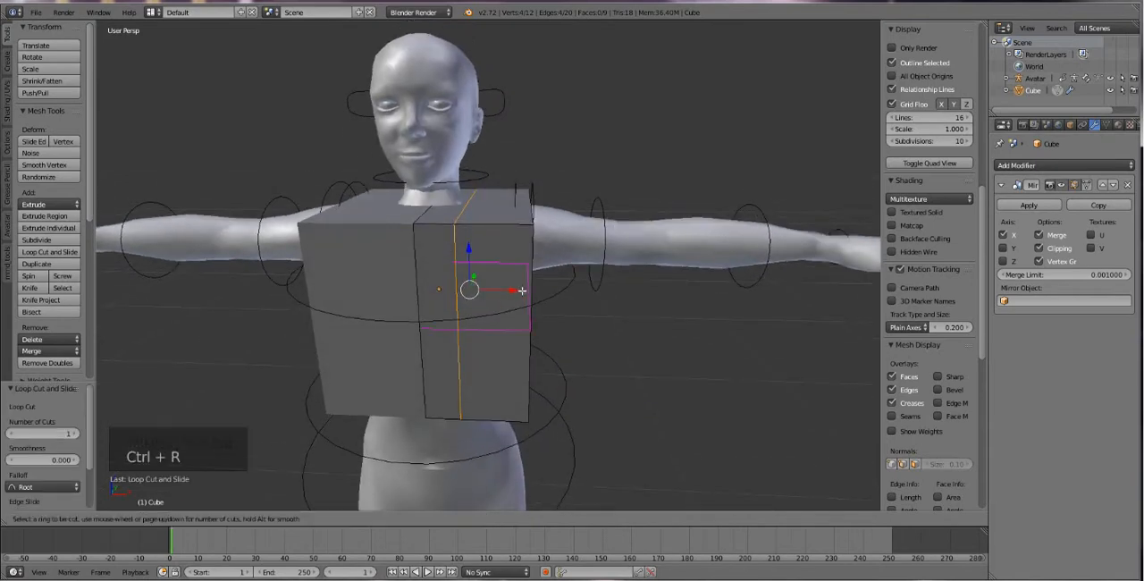
click(522, 290)
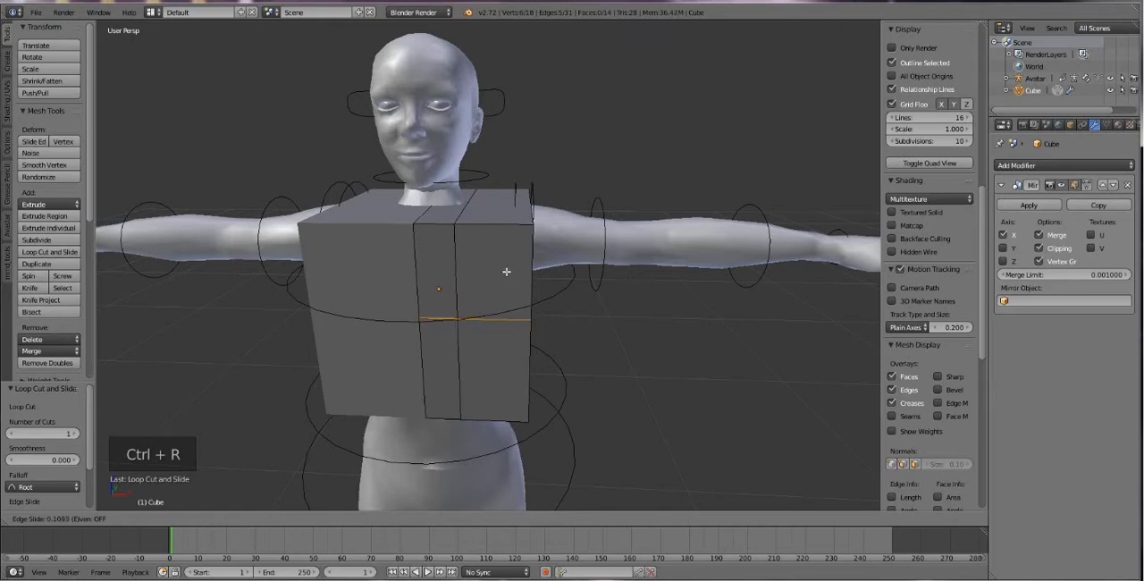
click(497, 245)
middle_drag(501, 259, 505, 312)
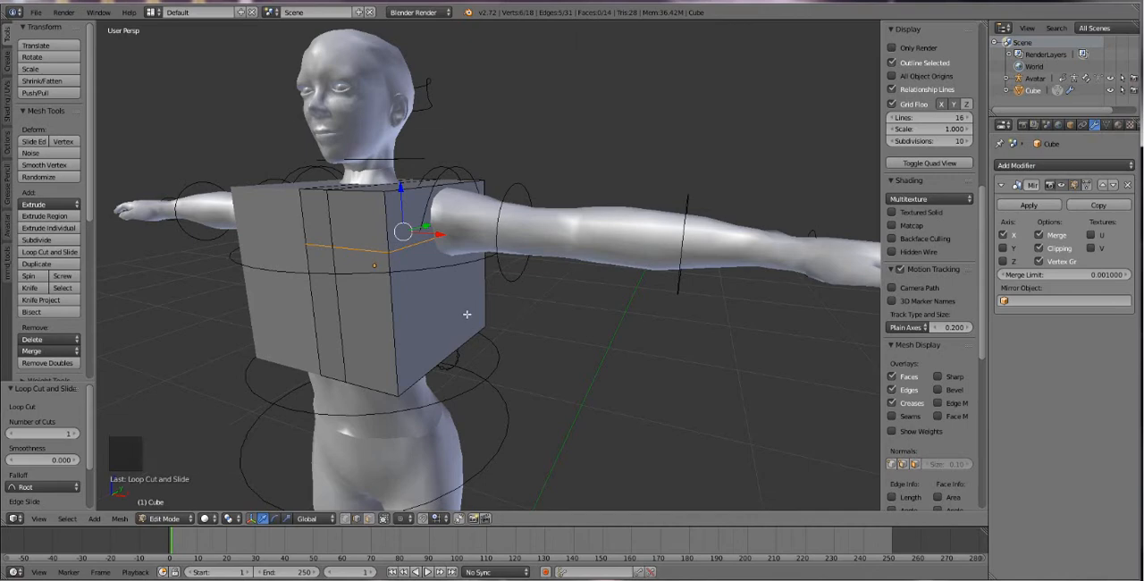
key(ctrl+z)
Add one horizontal loop cut around the half cube at about mid-height.
mouse_move(466, 312)
middle_down()
mouse_move(518, 313)
mouse_move(459, 307)
middle_up()
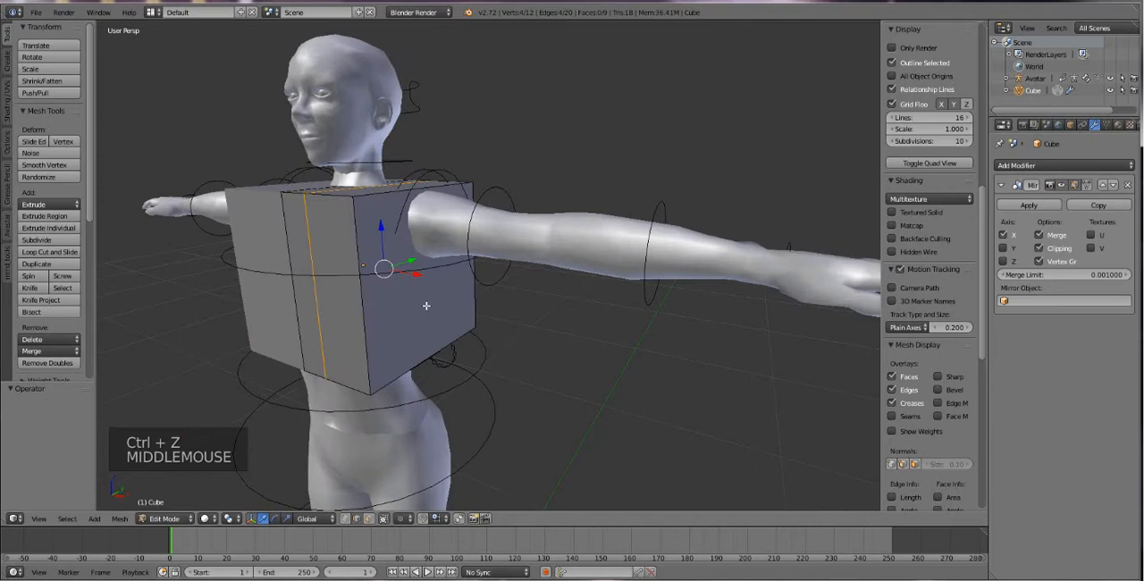
key(ctrl+r)
click(348, 275)
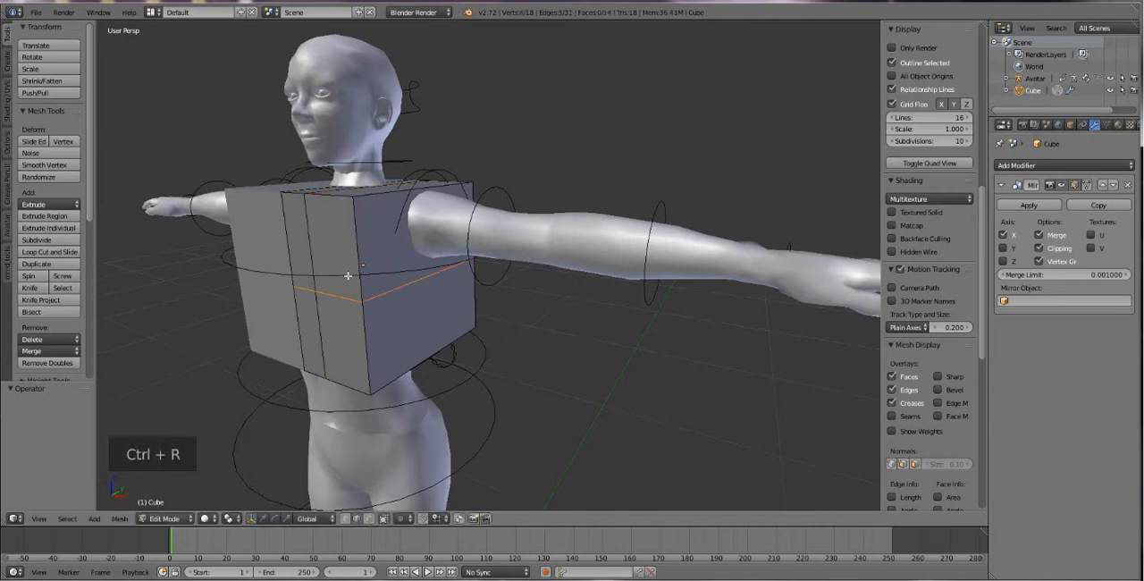
click(365, 259)
Add two vertical loop cuts across the half cube's side, one slid toward the back and one slid about 0.148 toward the front.
middle_drag(365, 258, 428, 231)
key(ctrl+r)
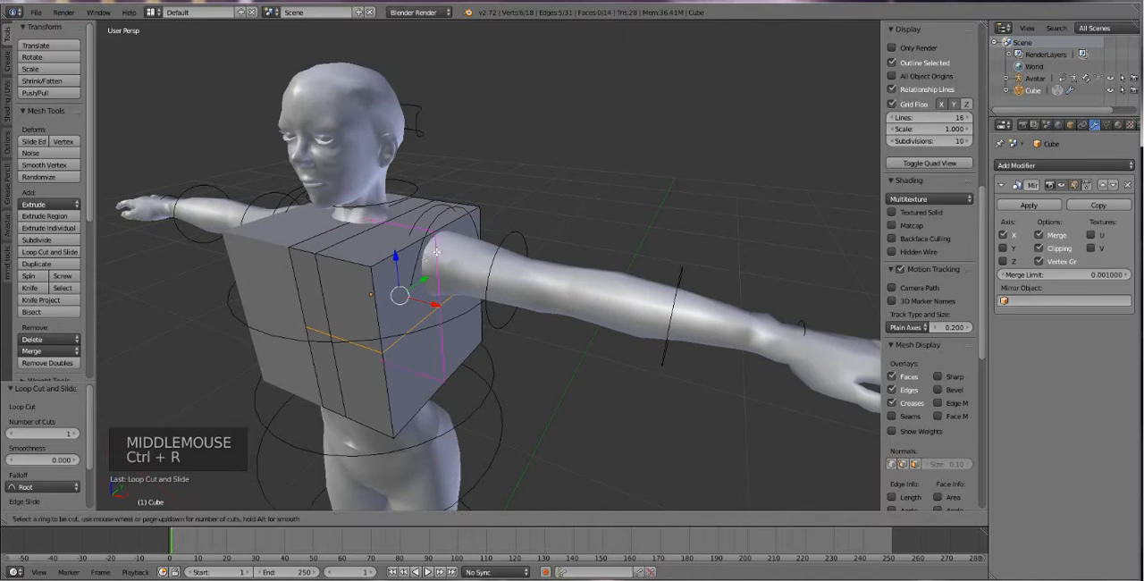
click(424, 243)
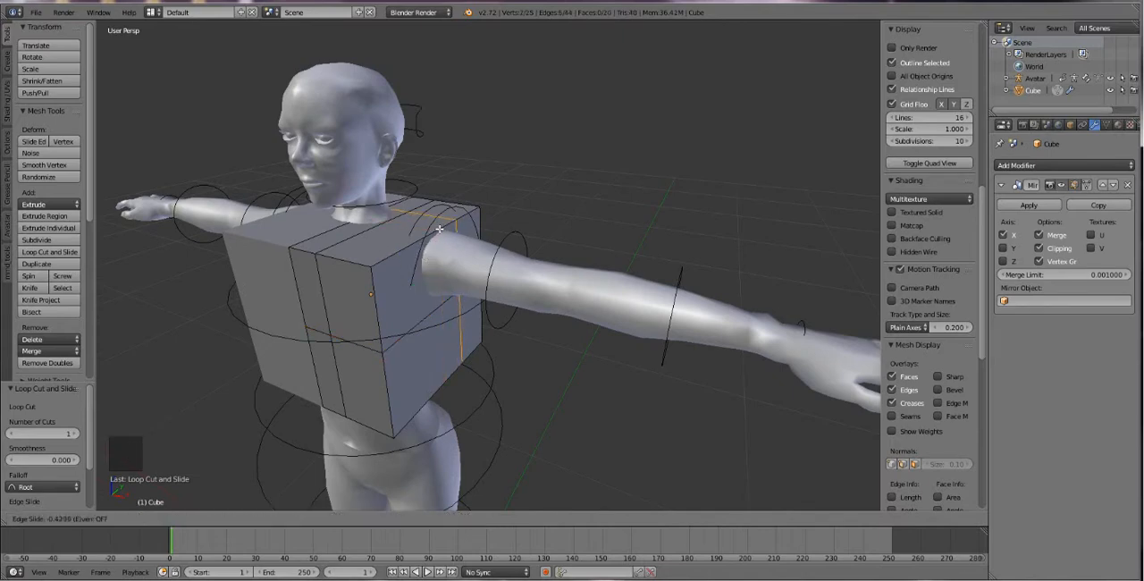
click(444, 229)
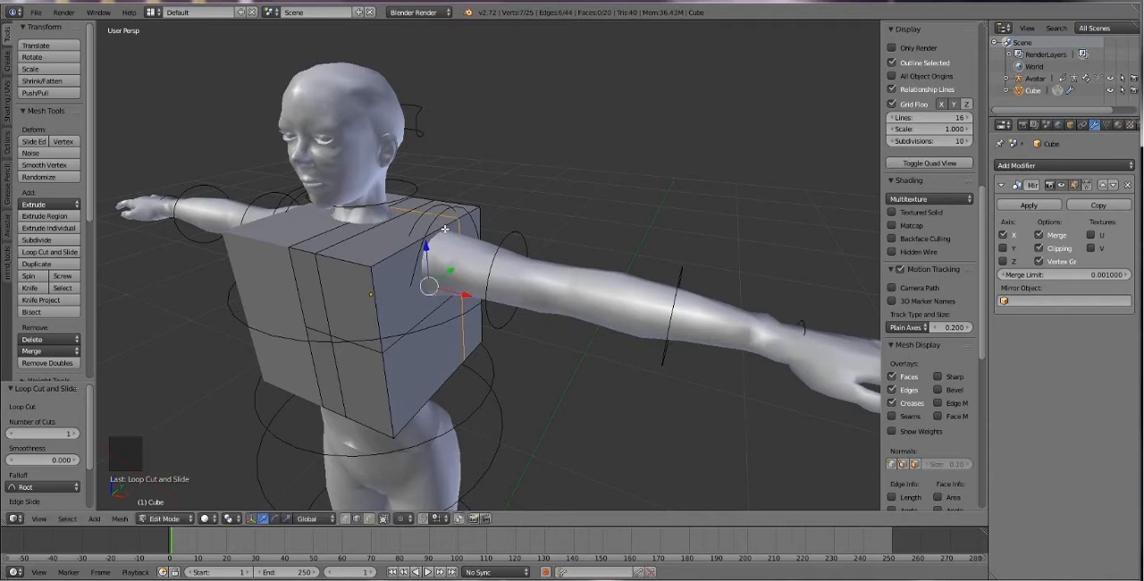
key(ctrl+r)
click(427, 237)
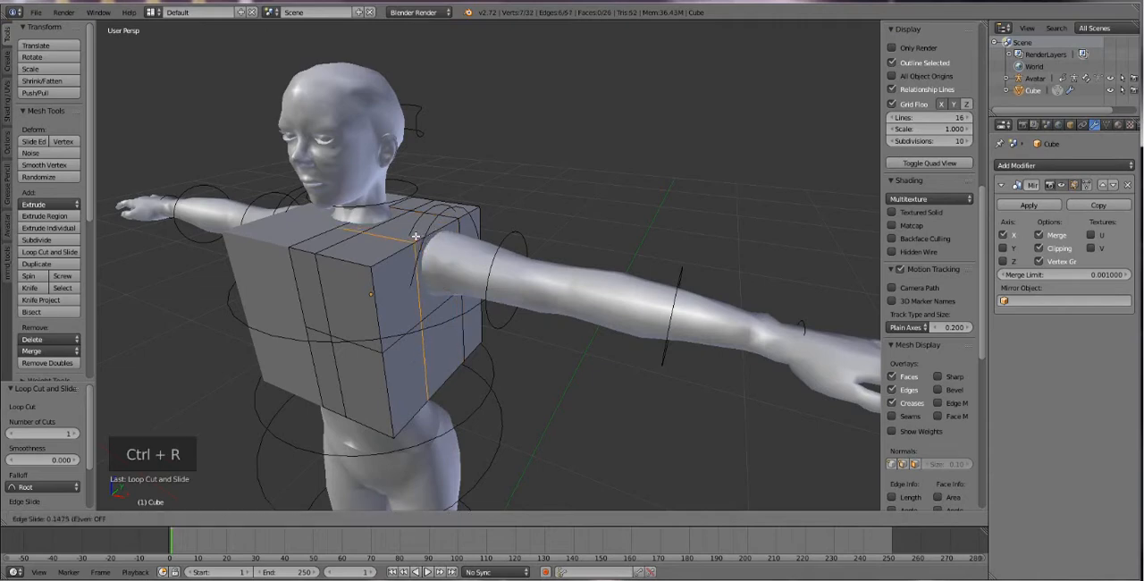
click(416, 236)
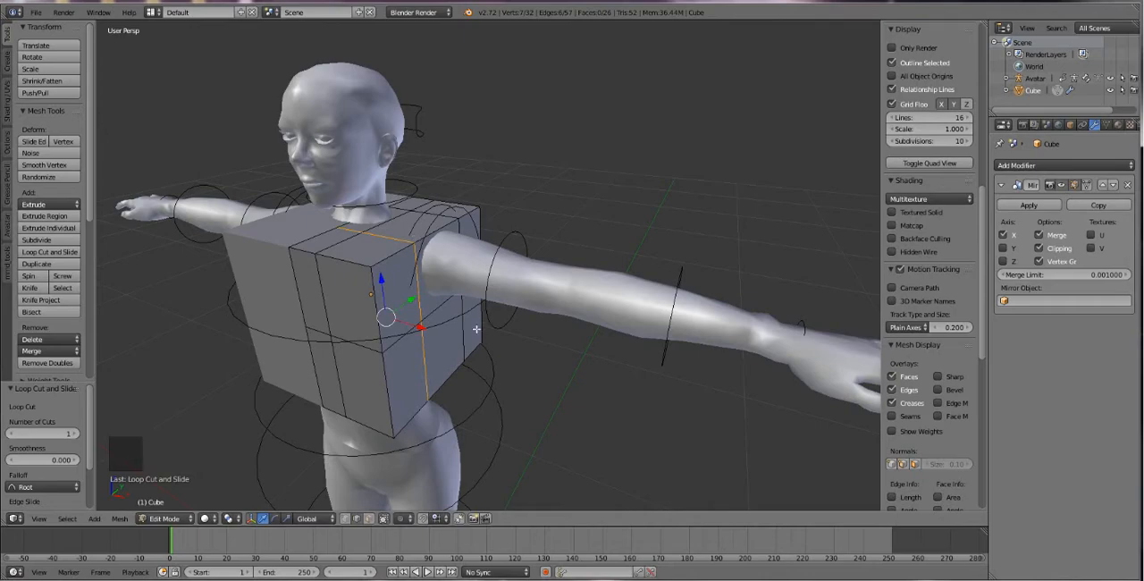
Switch to face selection, select all six bottom faces of the half cube around the waist, and delete them.
middle_drag(422, 342, 372, 269)
scroll(368, 256, up, 3)
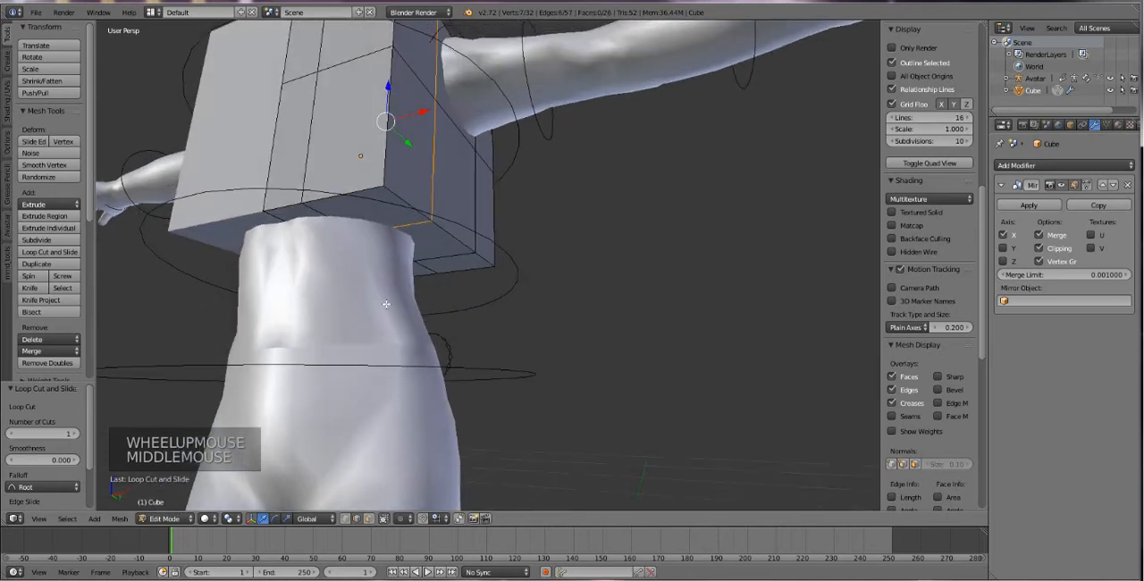
middle_drag(386, 303, 383, 259)
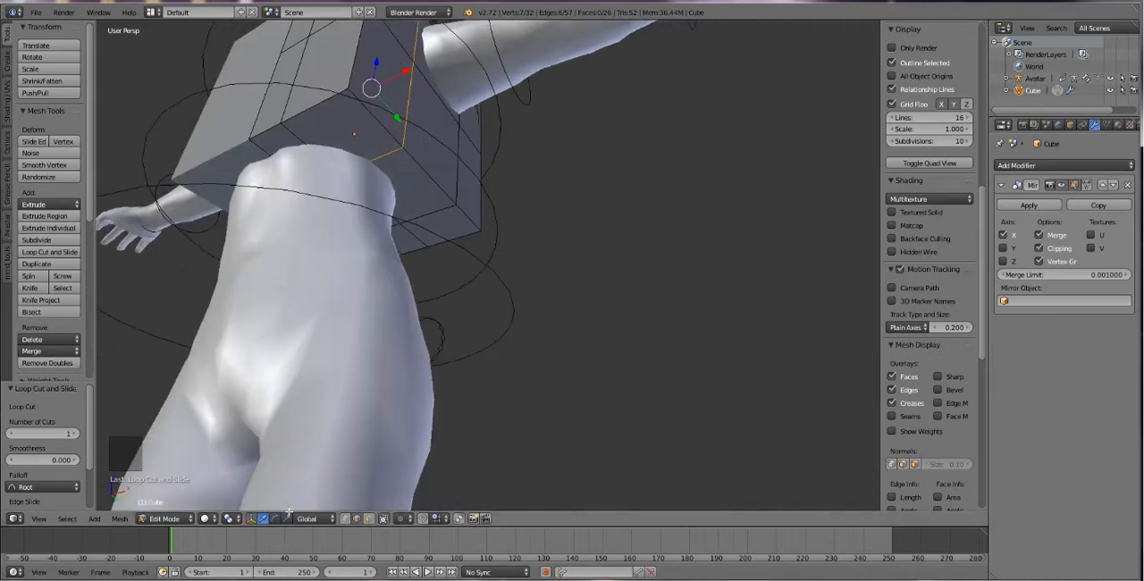
click(367, 518)
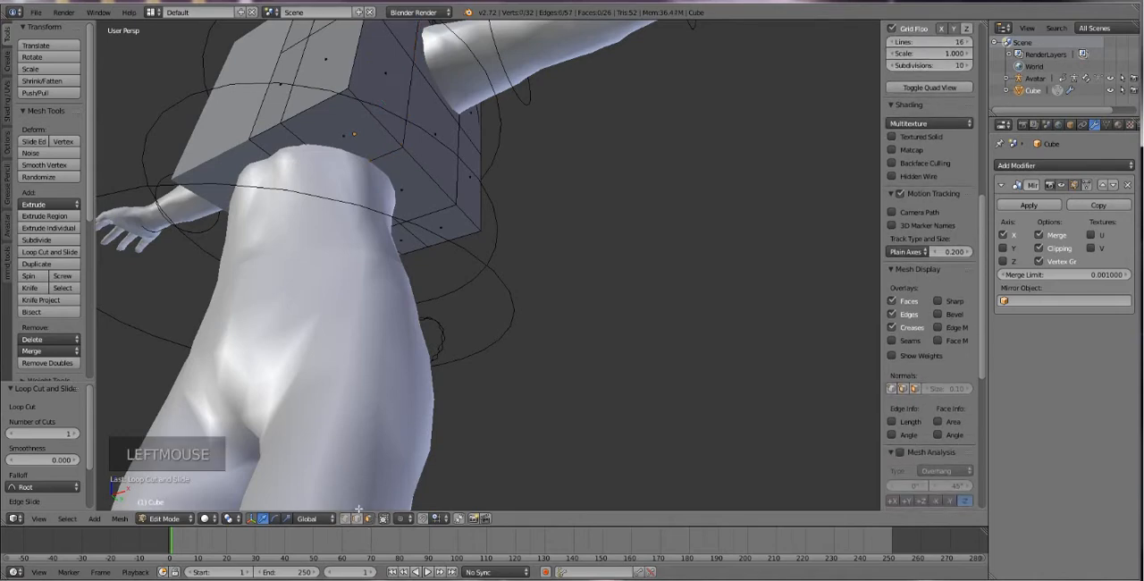
right_click(316, 130)
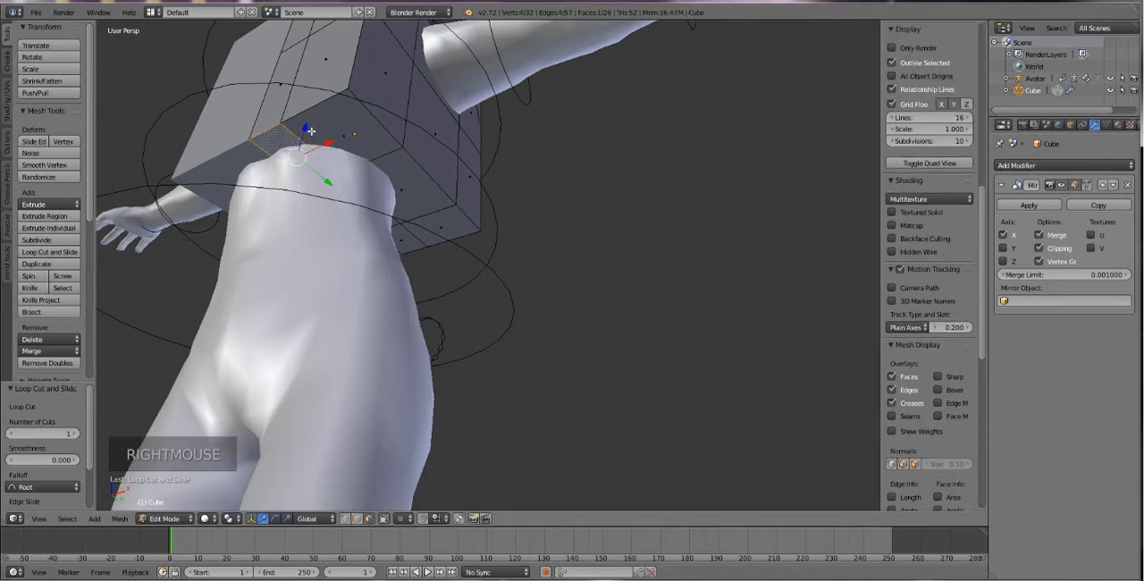
shift+right_click(371, 163)
shift+right_click(372, 162)
shift+right_click(365, 186)
shift+right_click(370, 202)
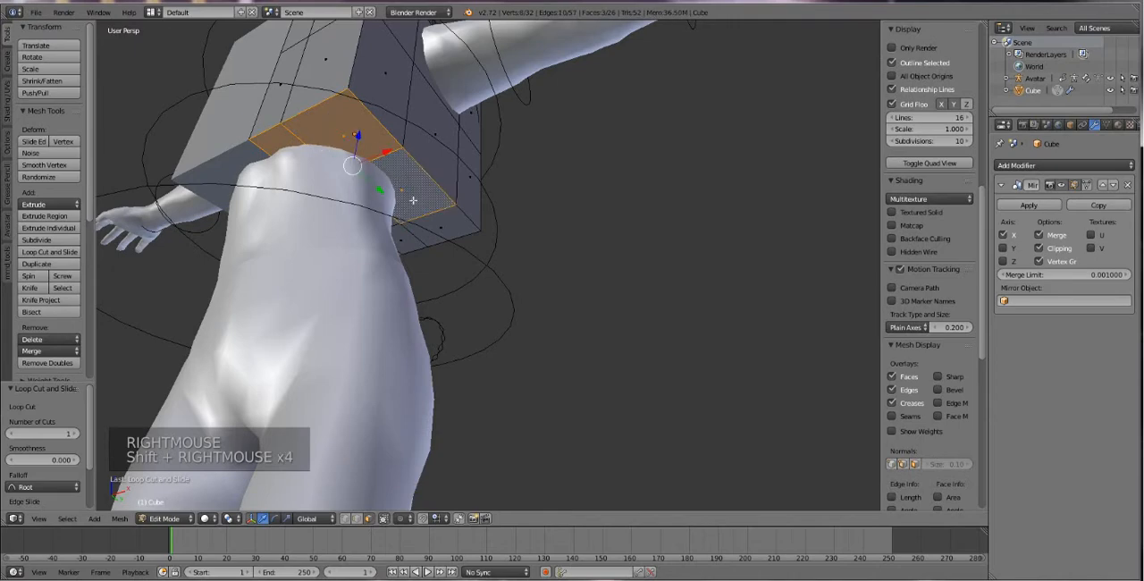
shift+right_click(420, 215)
shift+right_click(402, 241)
shift+right_click(394, 223)
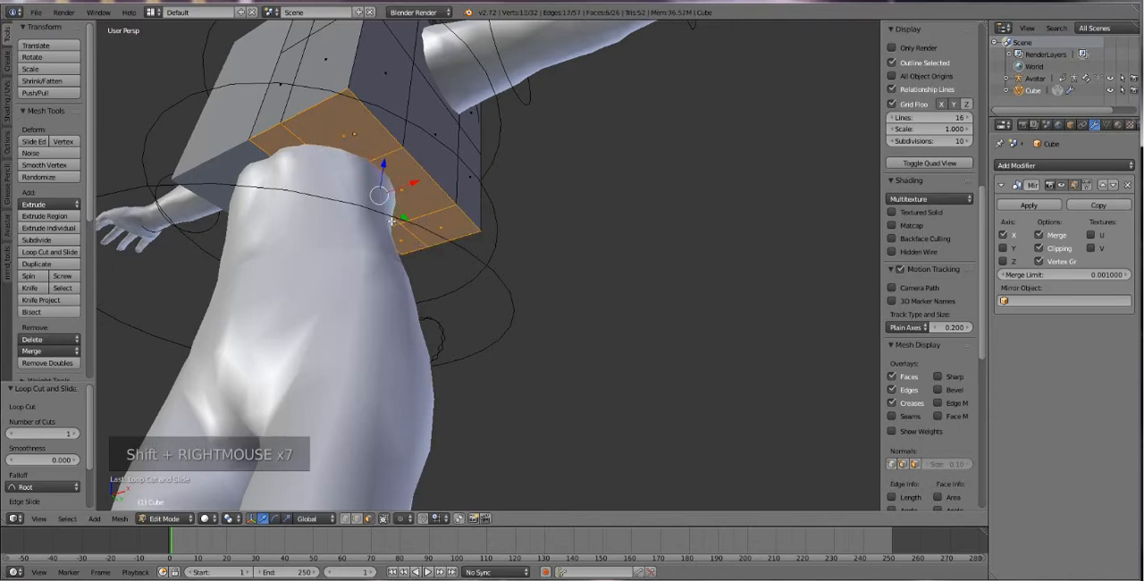
key(Delete)
click(391, 221)
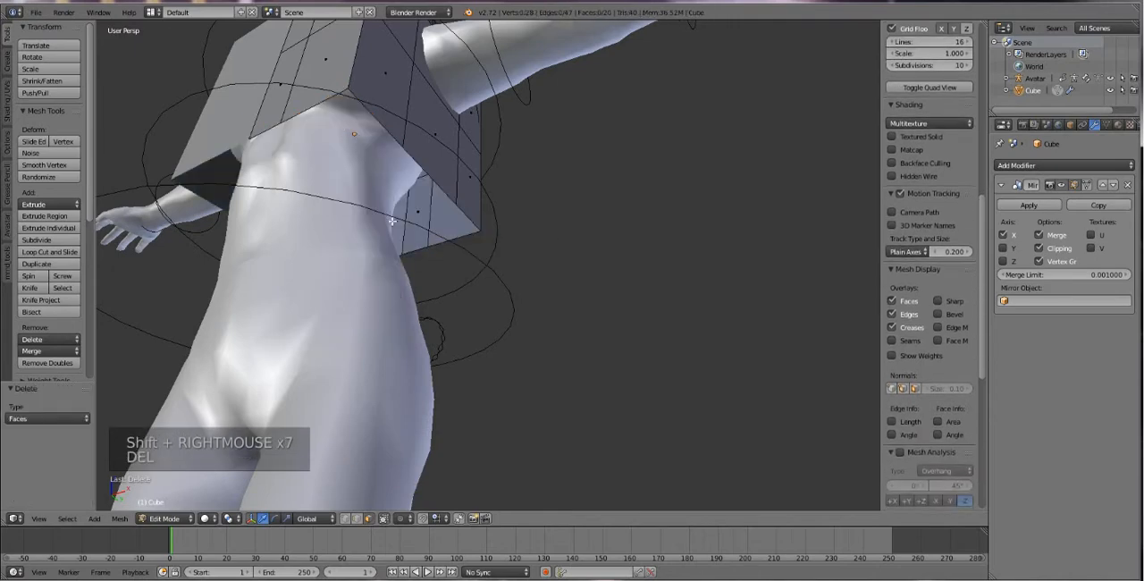
Delete the top face next to the mirror centre line where the avatar's neck passes through.
middle_drag(360, 186, 382, 244)
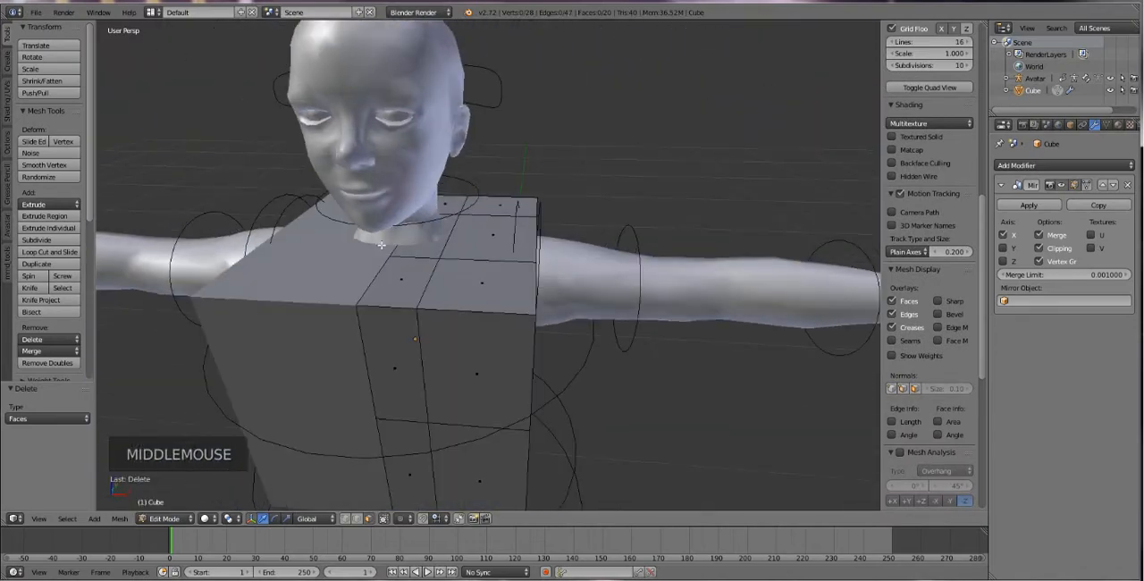
right_click(427, 248)
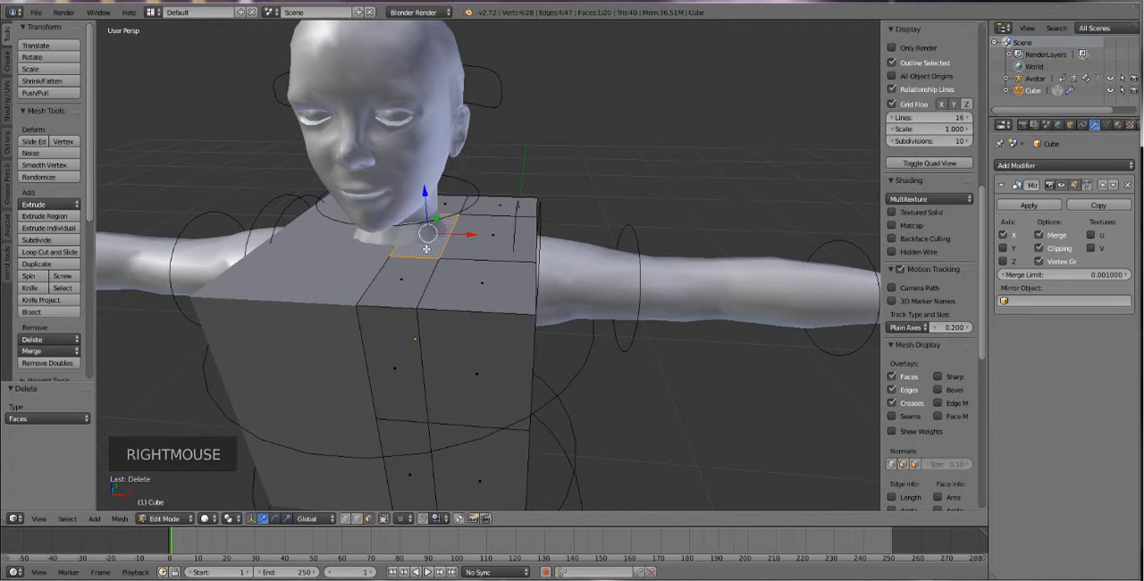
key(Delete)
click(426, 248)
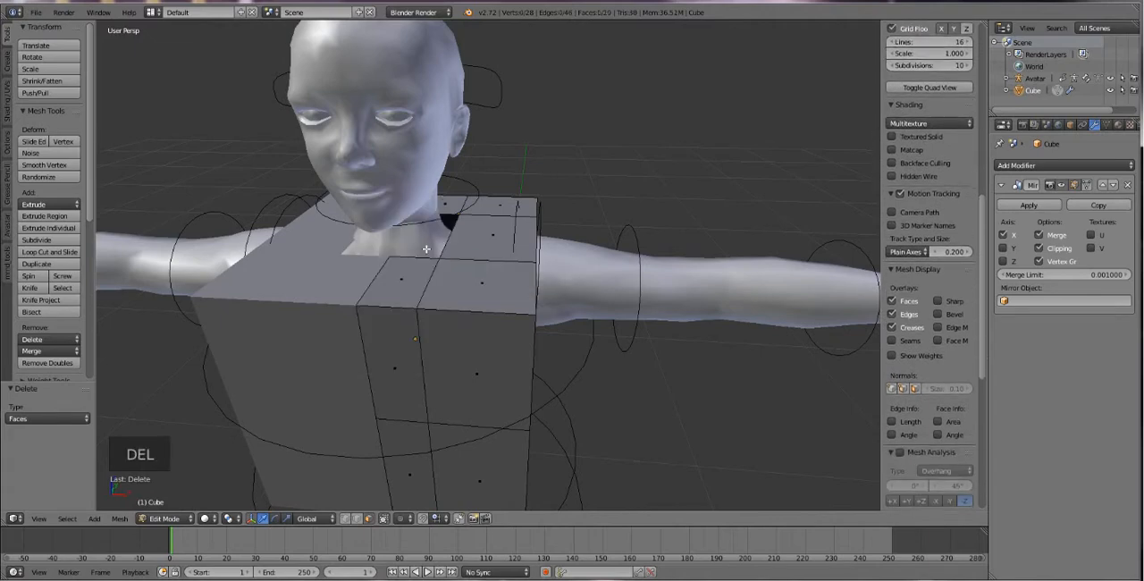
Switch to edge selection and select the whole open bottom edge loop of the half cube.
middle_drag(427, 249, 435, 279)
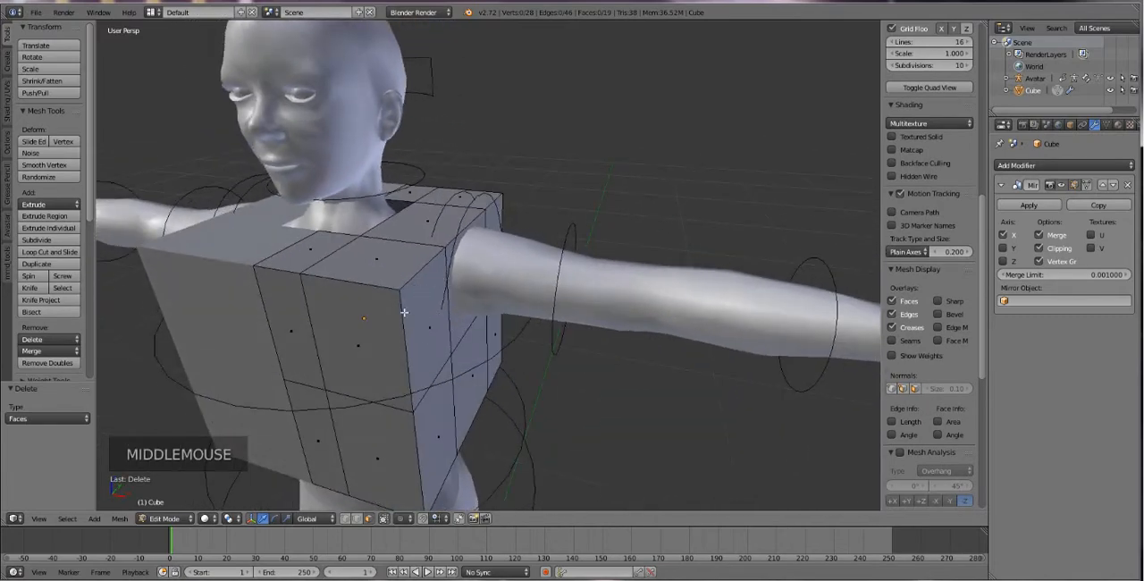
middle_drag(405, 333, 430, 312)
scroll(505, 393, down, 2)
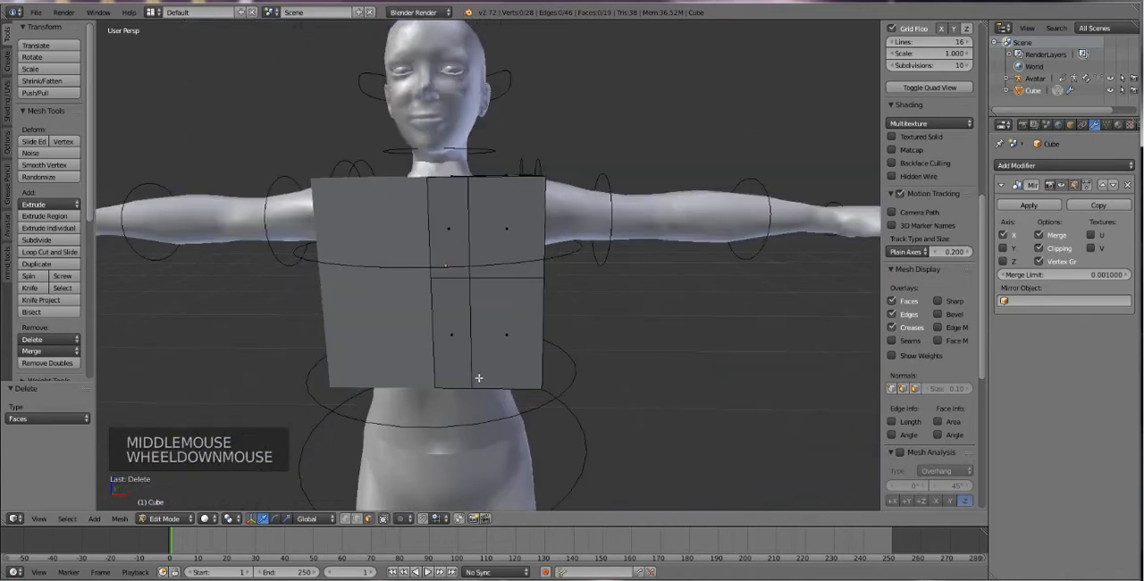
scroll(478, 378, up, 3)
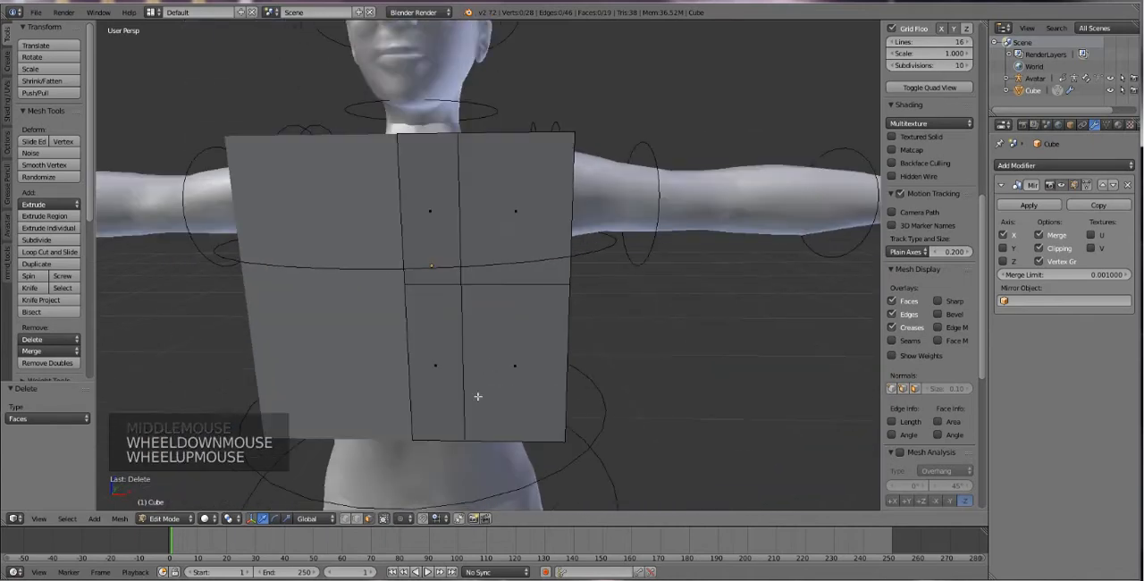
click(358, 517)
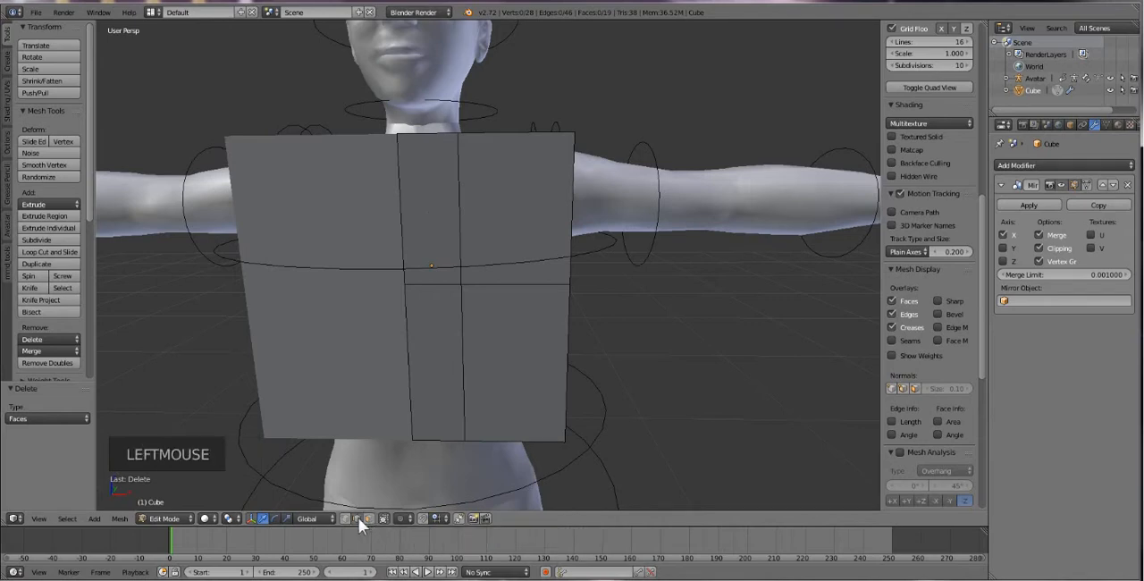
alt+right_click(484, 440)
mouse_move(485, 440)
middle_down()
mouse_move(453, 437)
mouse_move(493, 437)
middle_up()
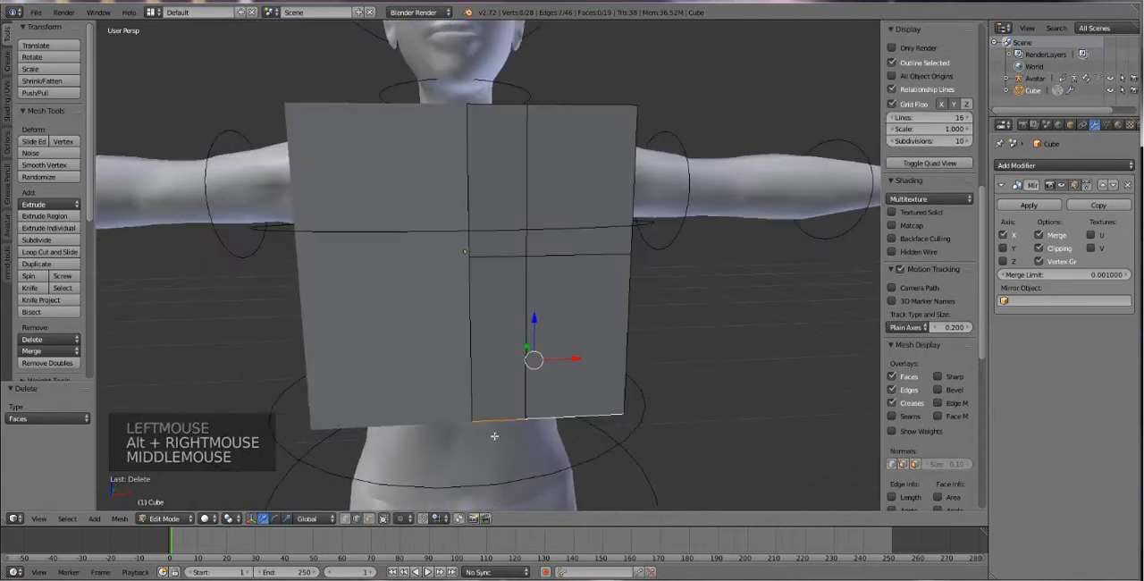
alt+right_click(558, 417)
alt+right_click(557, 416)
middle_drag(595, 431, 504, 425)
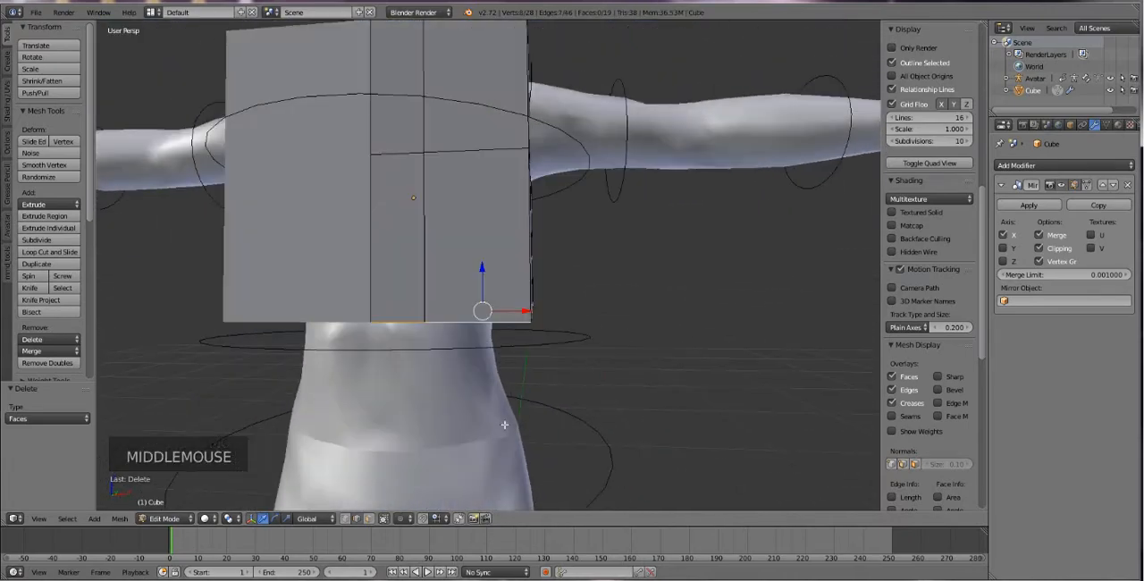
Try pulling the bottom edge loop down along Z, then extruding it downward freely twice, undoing all of these changes.
drag(482, 268, 478, 437)
key(ctrl+z)
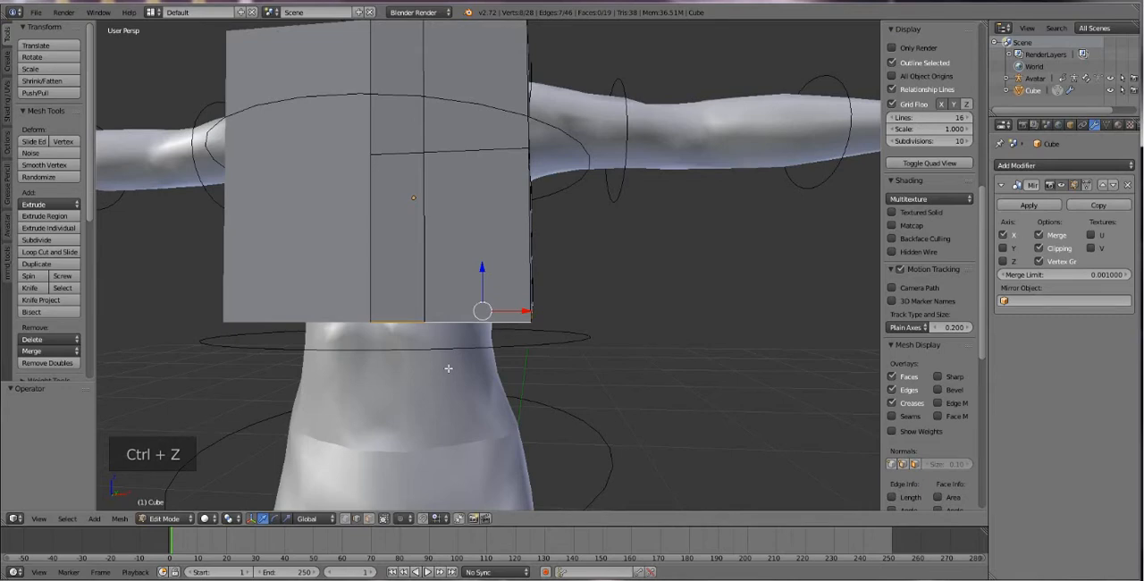
key(e)
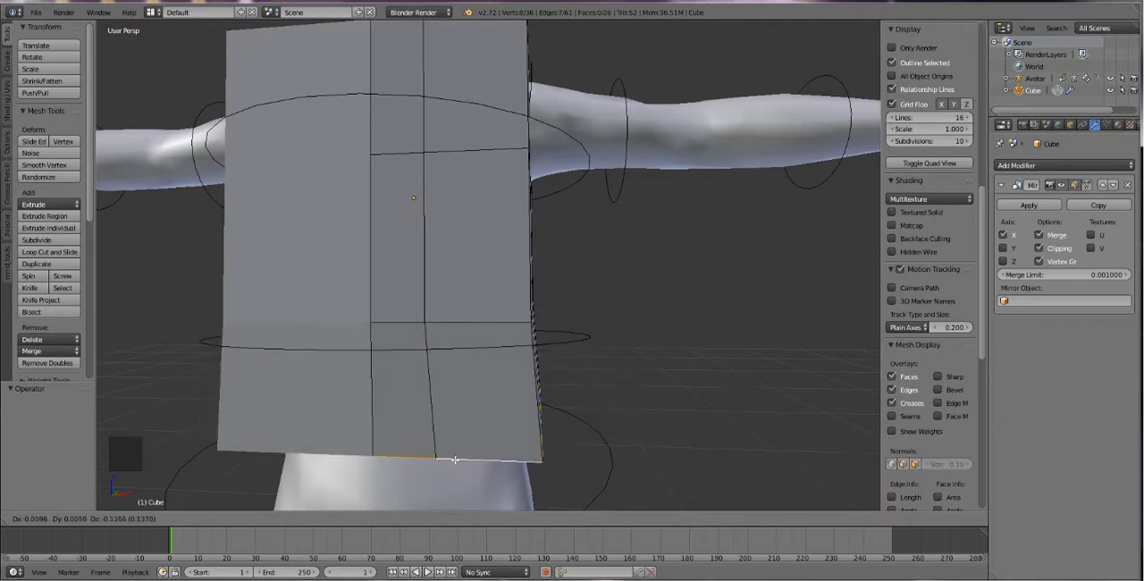
click(447, 471)
key(e)
click(447, 474)
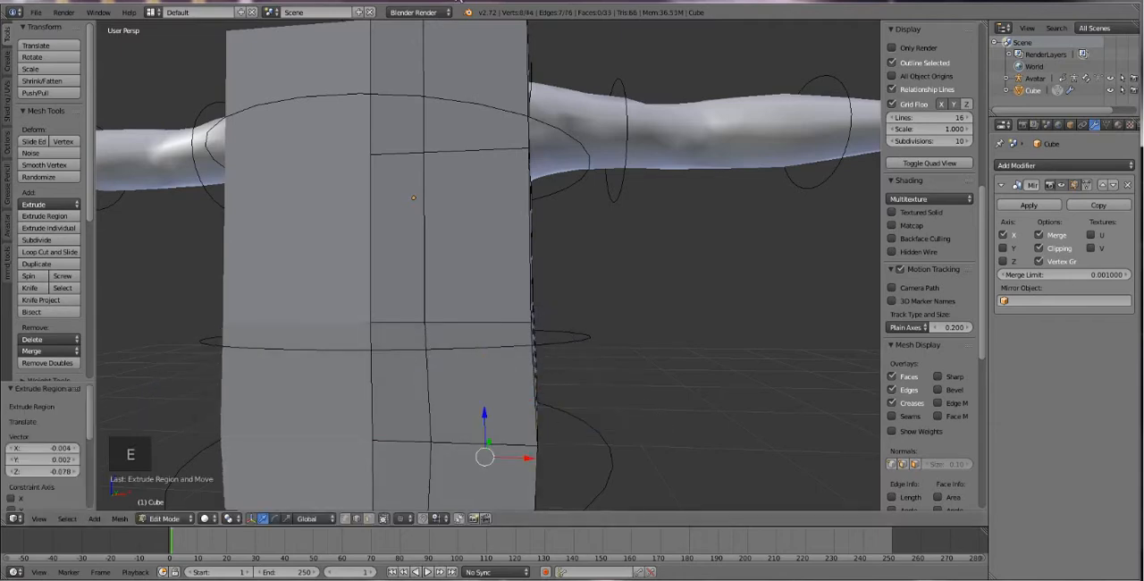
scroll(393, 76, down, 4)
scroll(481, 344, up, 2)
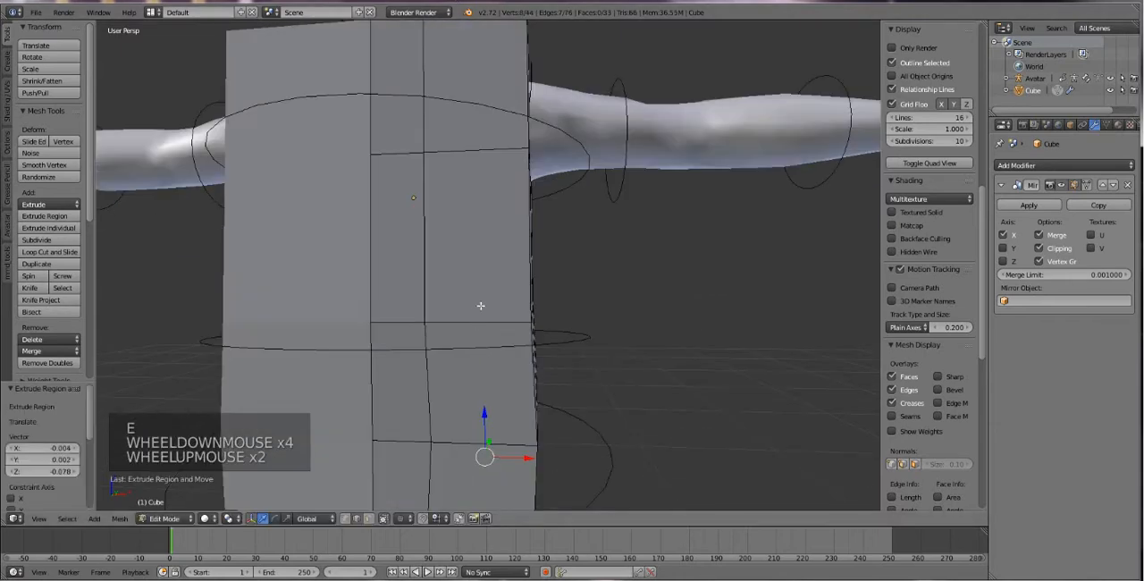
scroll(481, 344, down, 1)
key(ctrl+z)
key(ctrl+z)
key(ctrl+z)
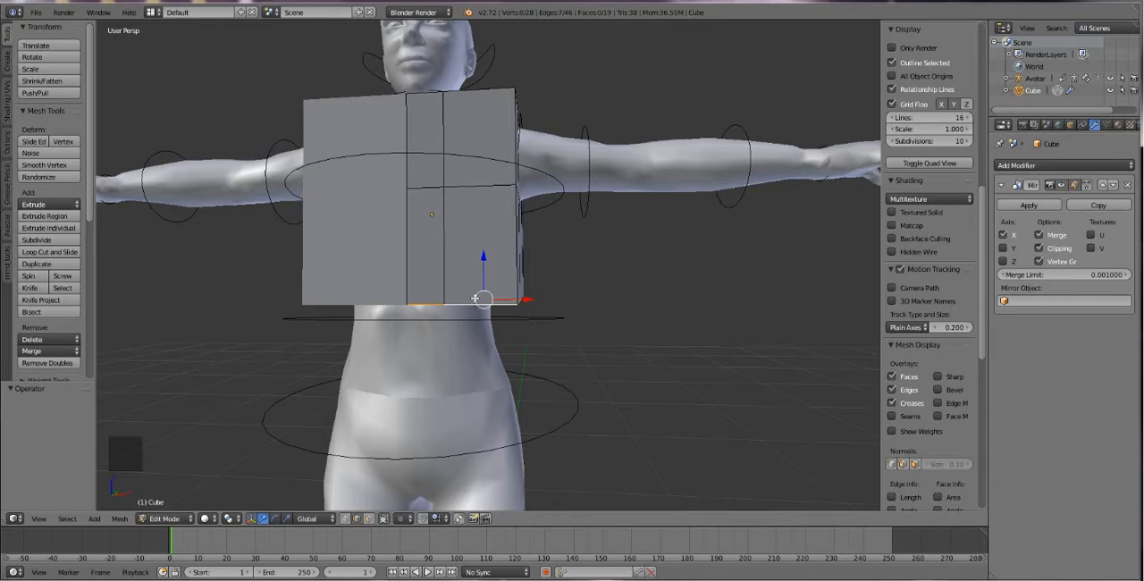
Extrude the open bottom edge loop downward along Z three times, by about 0.091, 0.110 and 0.062.
key(e)
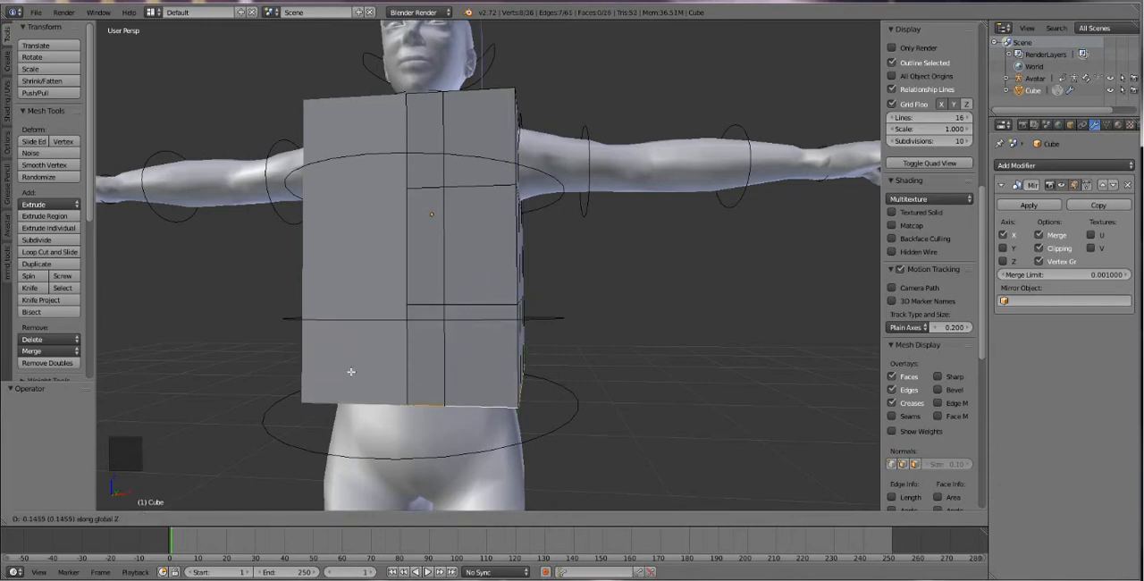
click(488, 348)
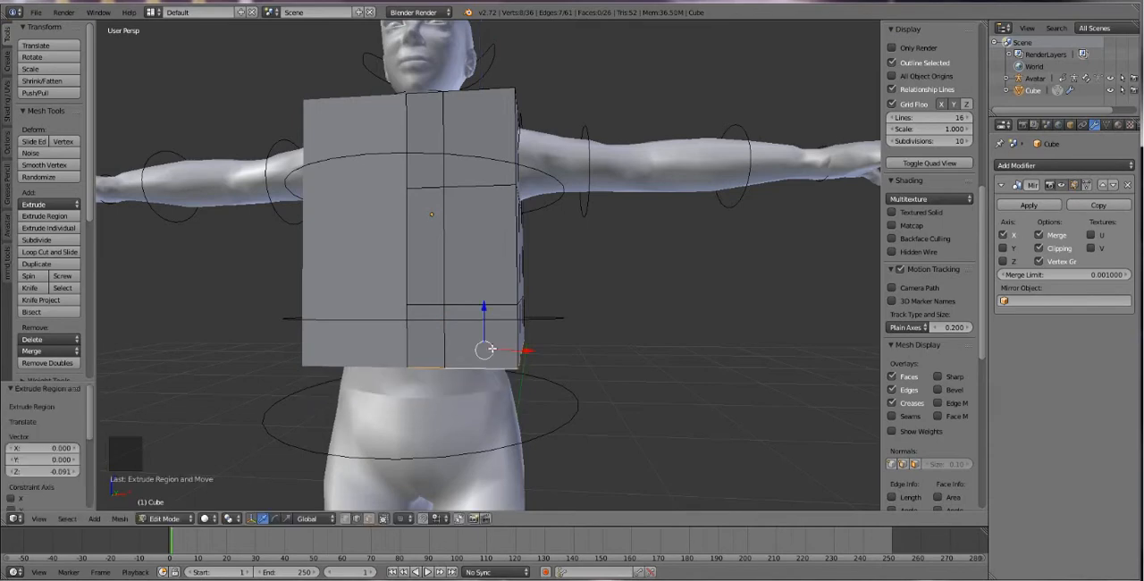
key(e)
click(472, 410)
key(e)
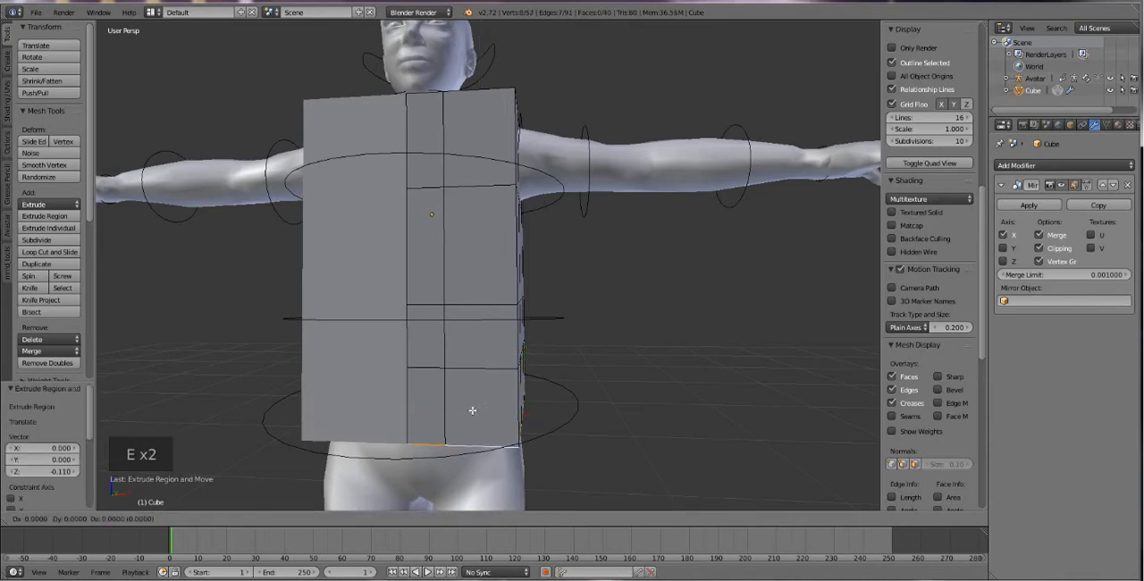
click(455, 445)
Try extruding the bottom edge loop along Y and then along X, undoing each attempt.
middle_drag(470, 413, 430, 337)
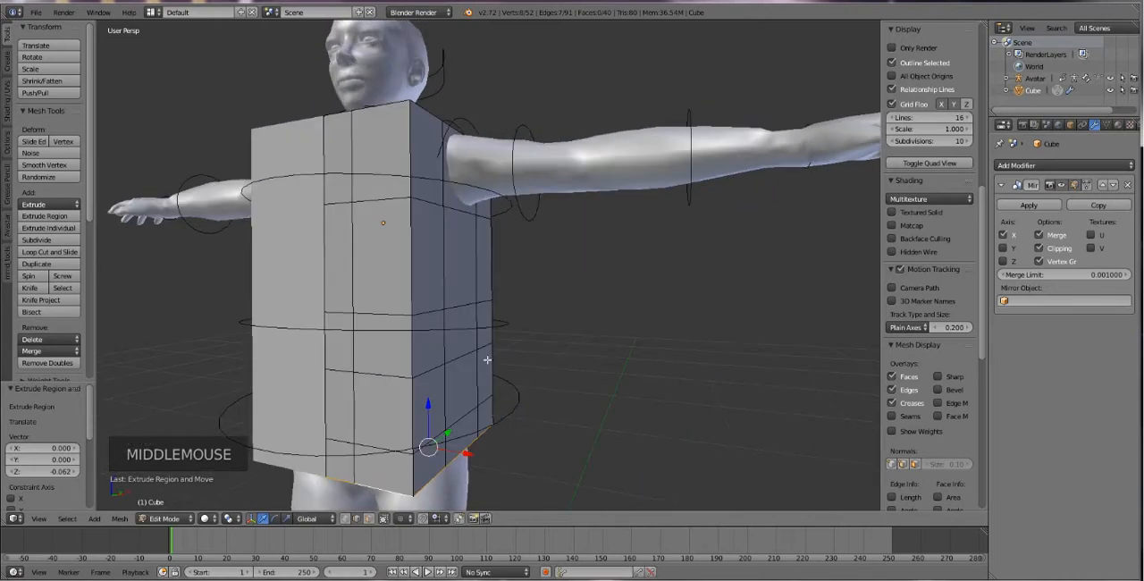
key(e)
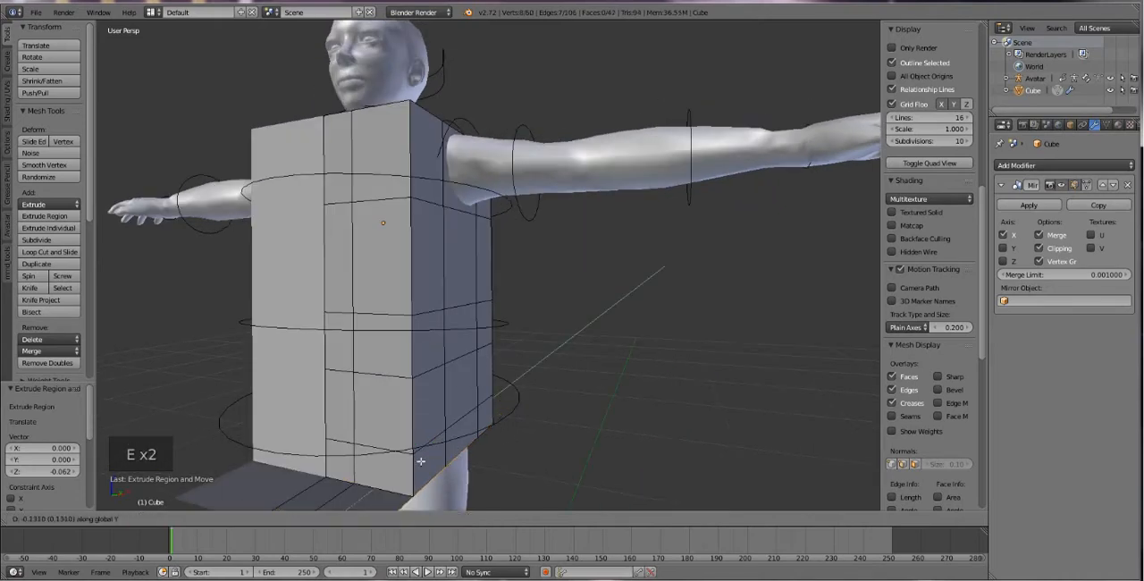
click(390, 471)
key(ctrl+z)
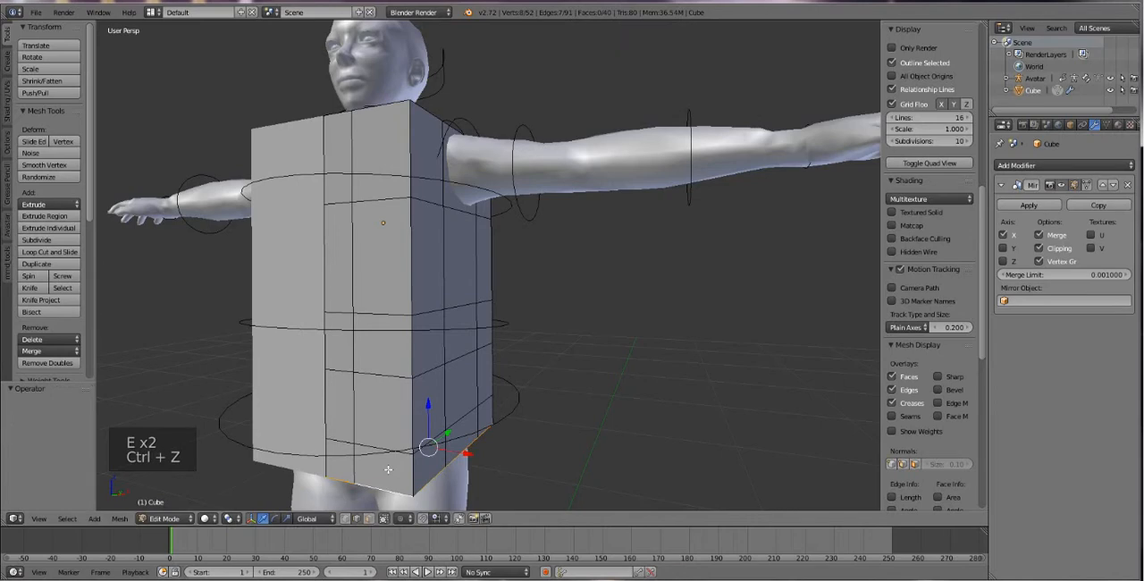
key(e)
key(x)
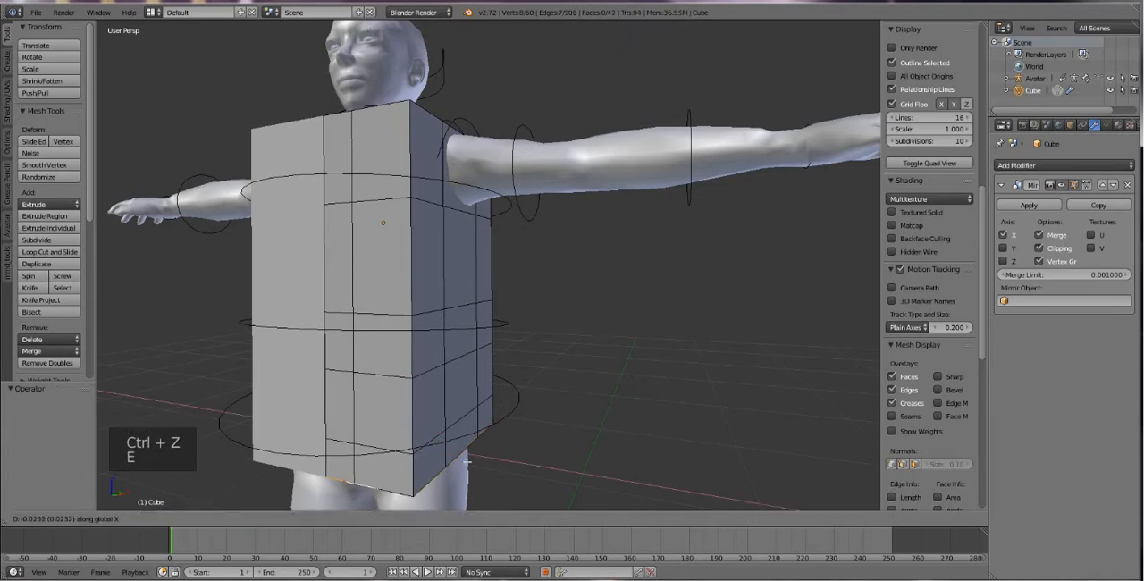
click(429, 415)
key(ctrl+z)
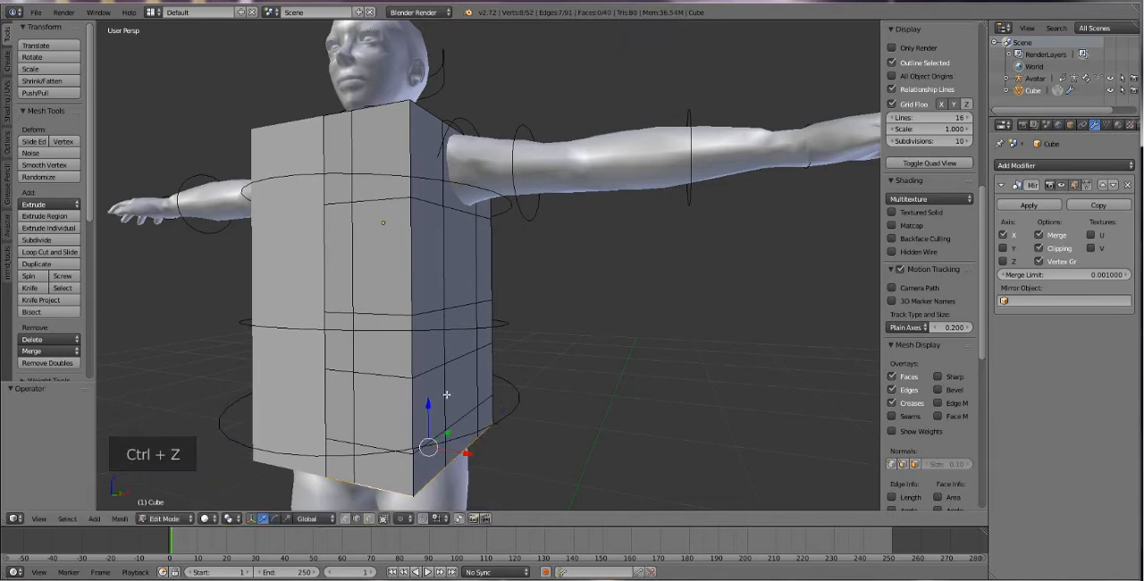
Try rotating the bottom edge loop, then extruding it further down along Z, undoing both attempts.
key(r)
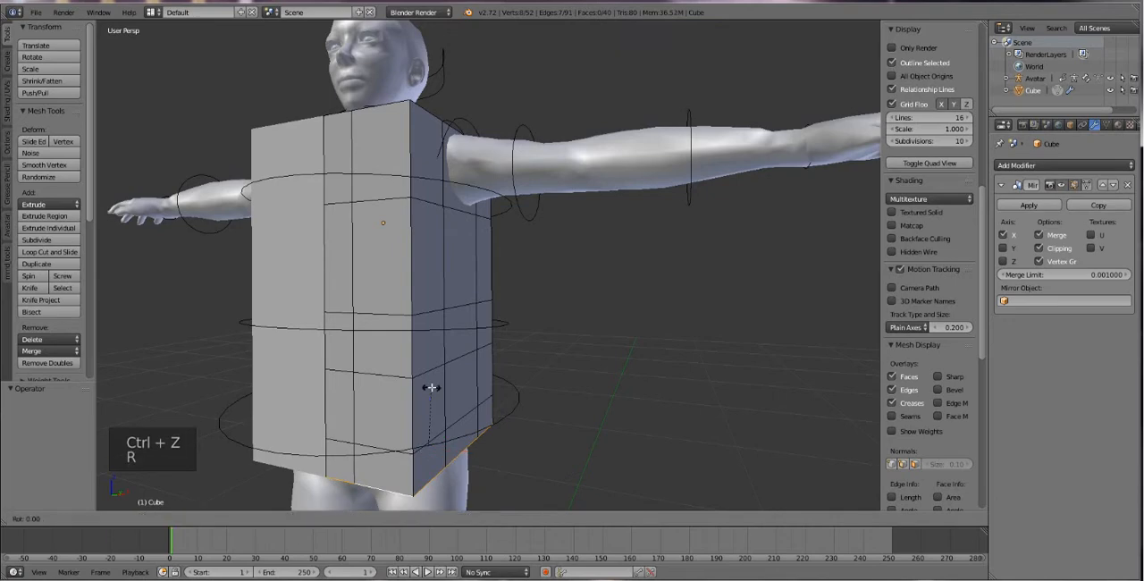
key(ctrl+z)
key(e)
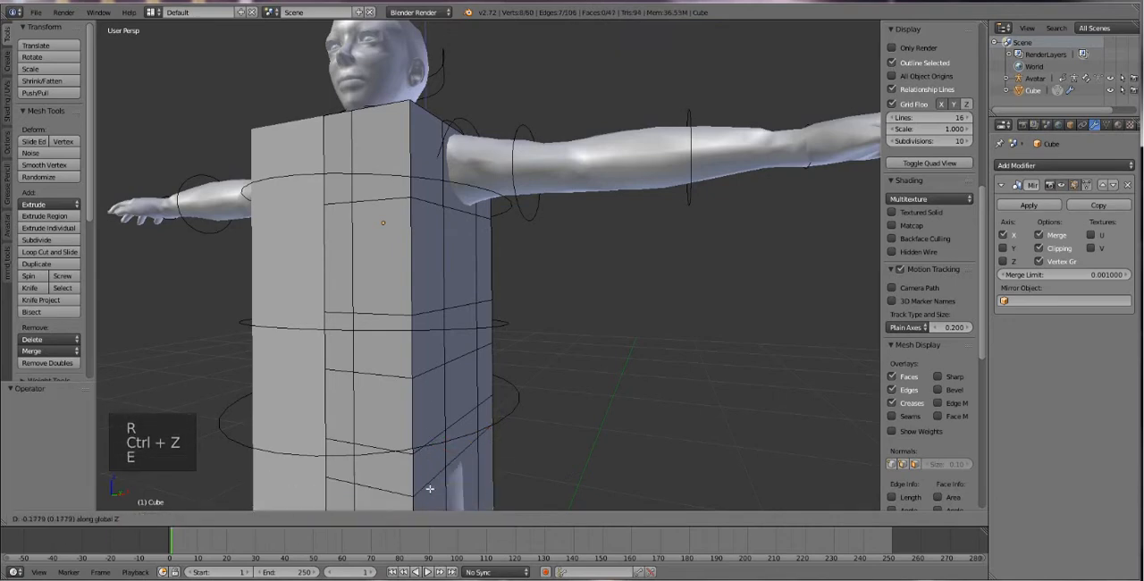
click(430, 489)
scroll(448, 316, down, 2)
key(ctrl+z)
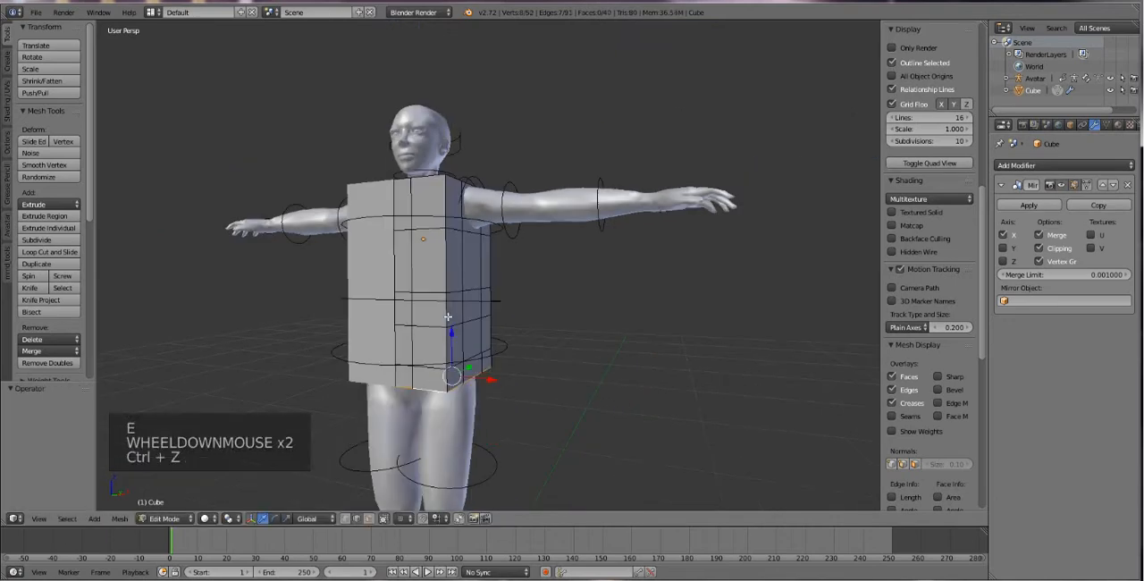
Switch to face selection and delete the upper side face where the avatar's arm passes through.
scroll(420, 333, up, 2)
mouse_move(421, 333)
middle_down()
mouse_move(435, 322)
mouse_move(438, 338)
middle_up()
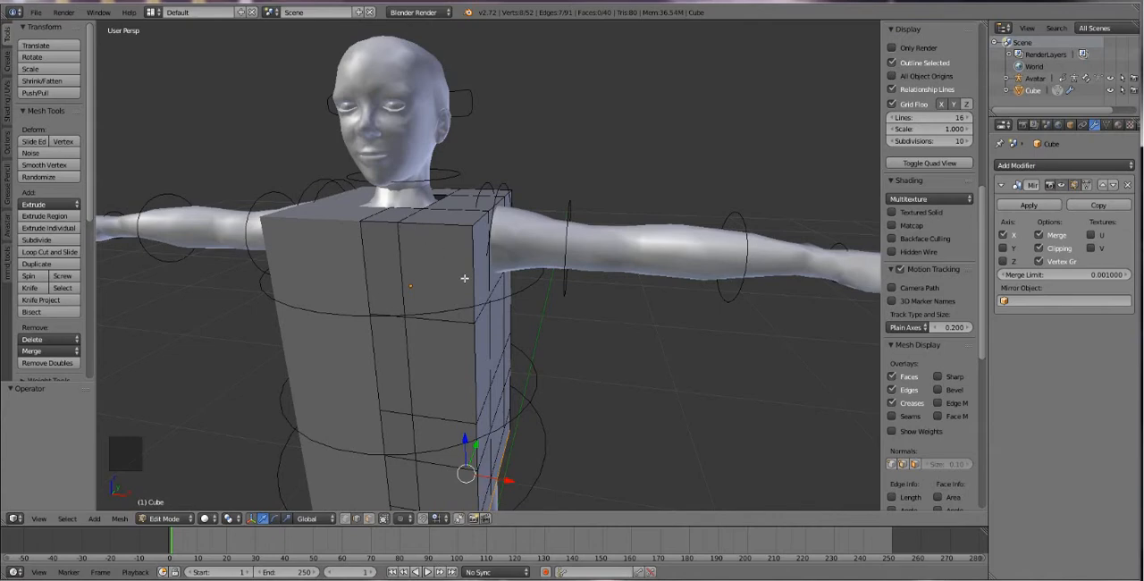
middle_drag(464, 278, 438, 279)
scroll(439, 279, up, 1)
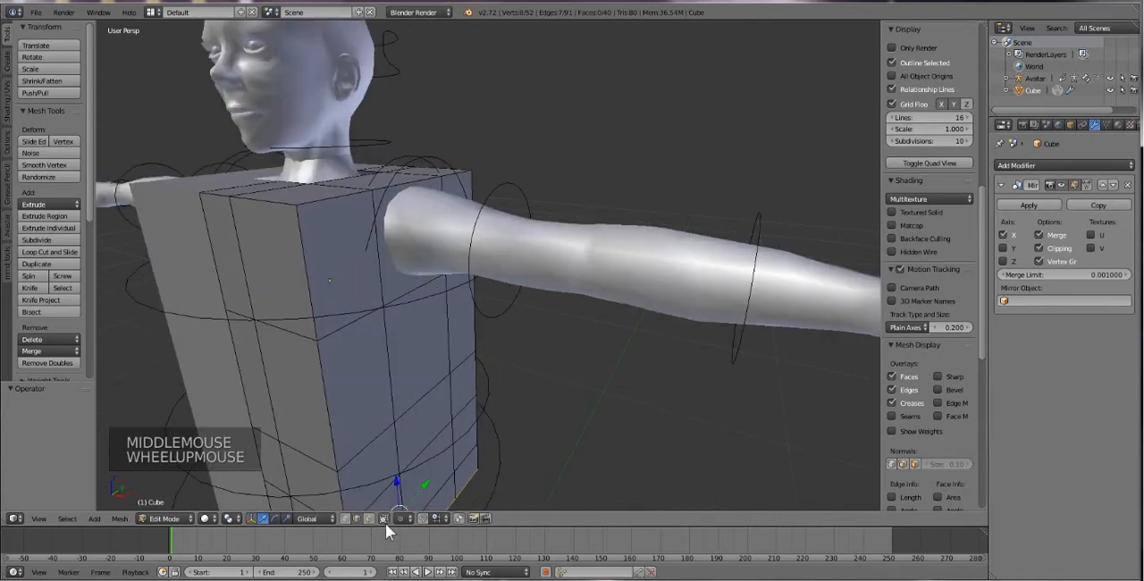
click(366, 519)
right_click(396, 258)
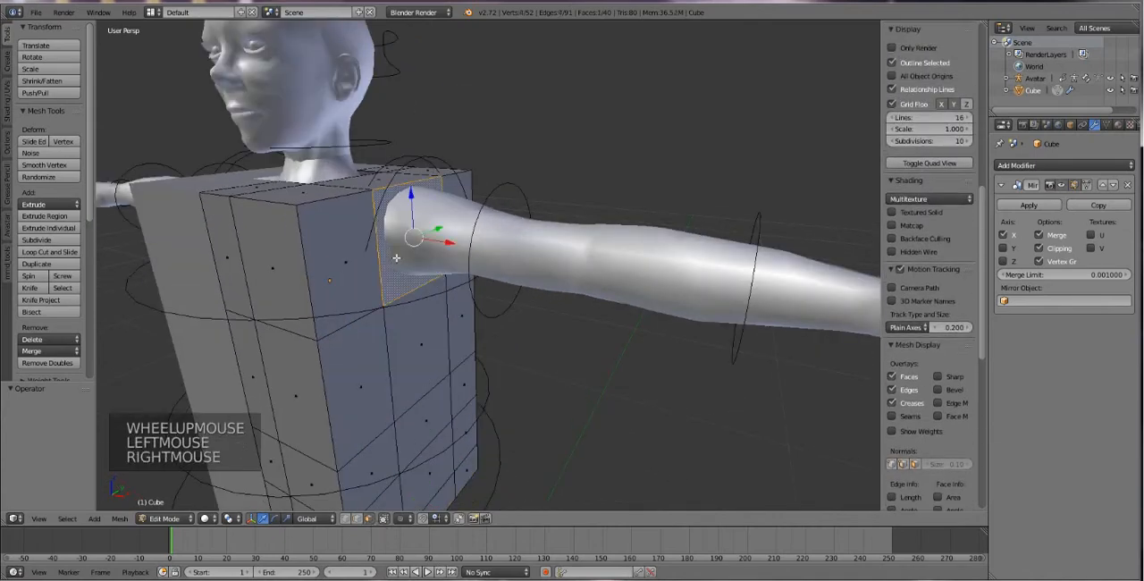
key(Delete)
click(396, 258)
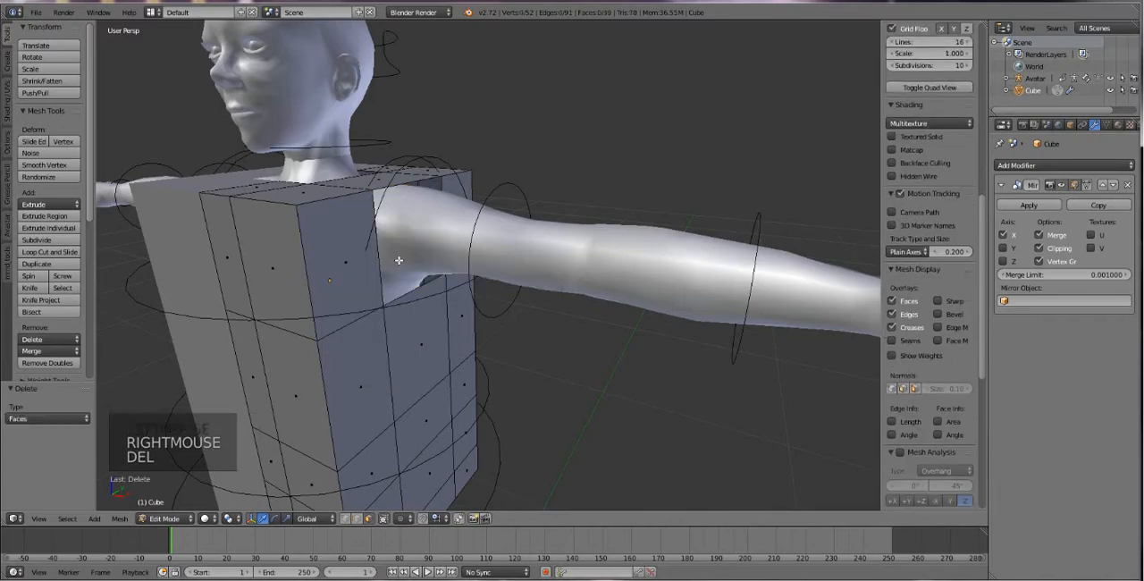
Switch to edge selection, select the armhole's open edge loop and extrude it 0.147 along X as a short sleeve.
middle_click(383, 284)
middle_drag(384, 284, 380, 287)
scroll(340, 364, down, 1)
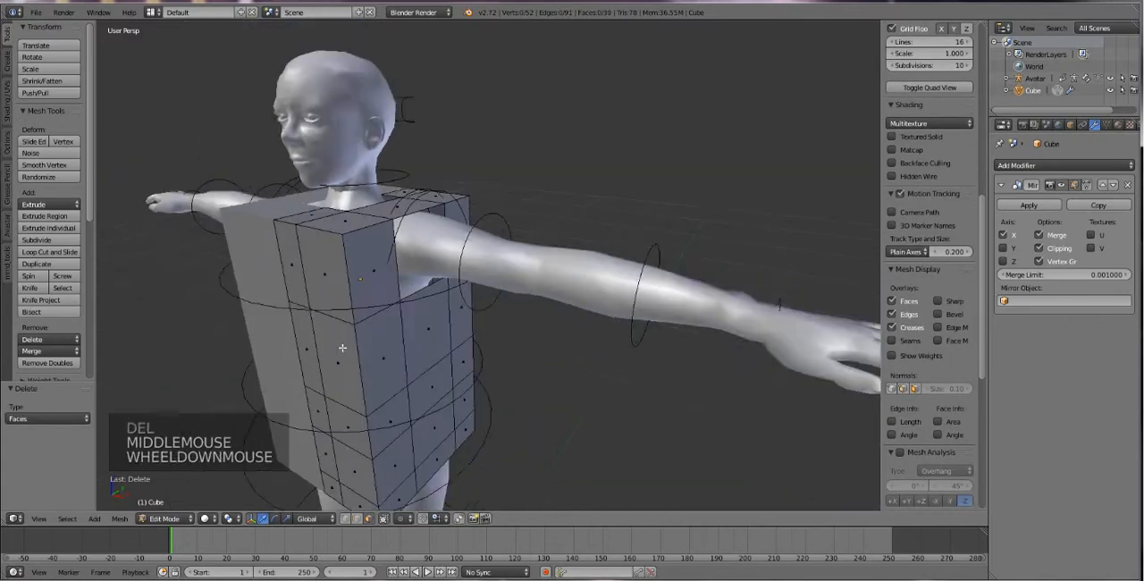
middle_drag(340, 364, 359, 345)
scroll(370, 354, up, 2)
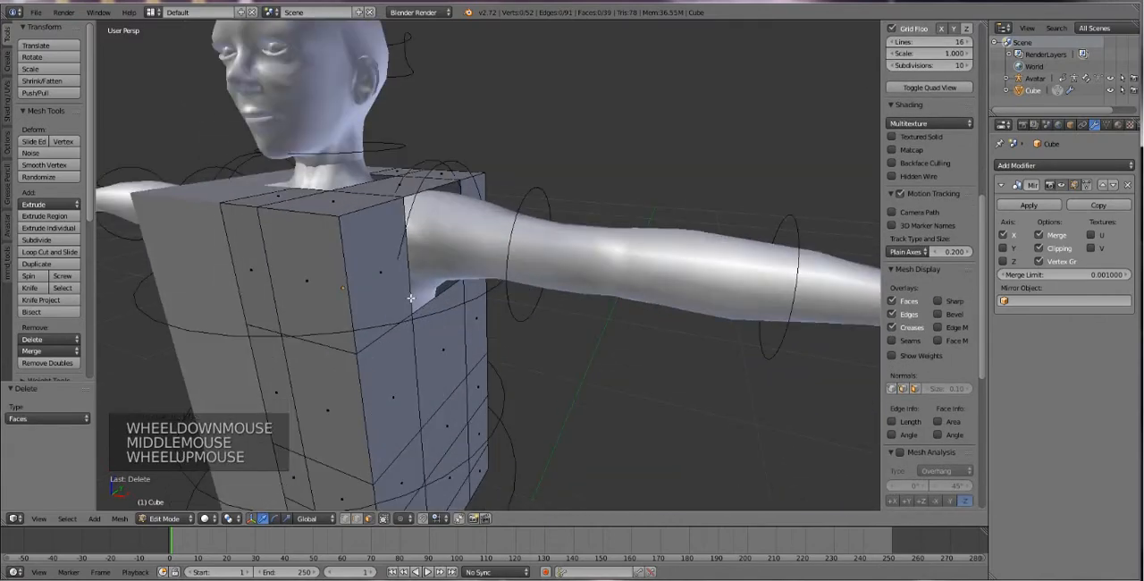
click(358, 521)
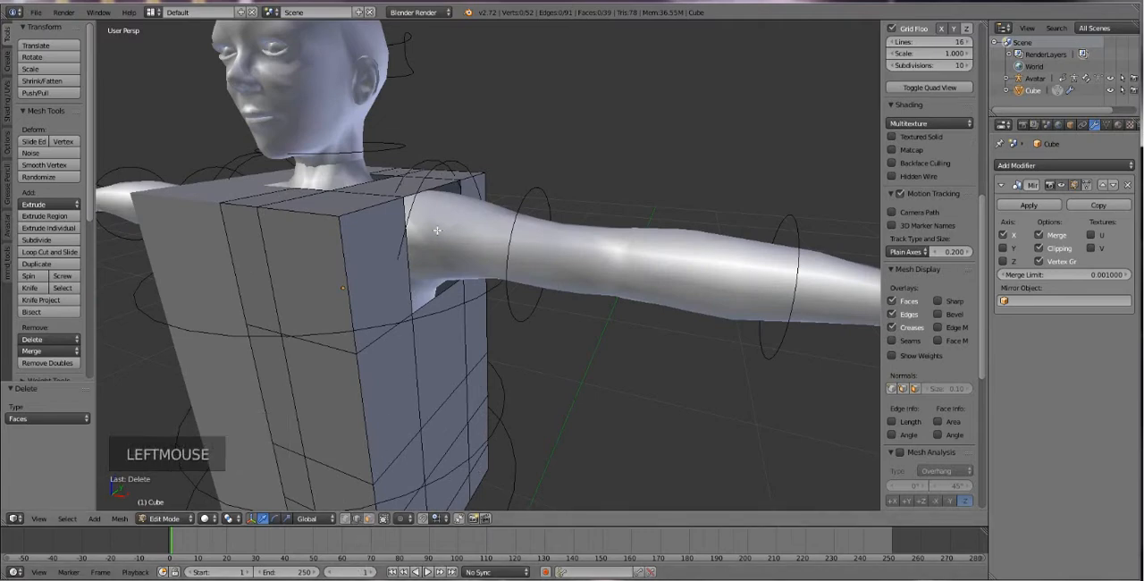
alt+right_click(410, 284)
key(e)
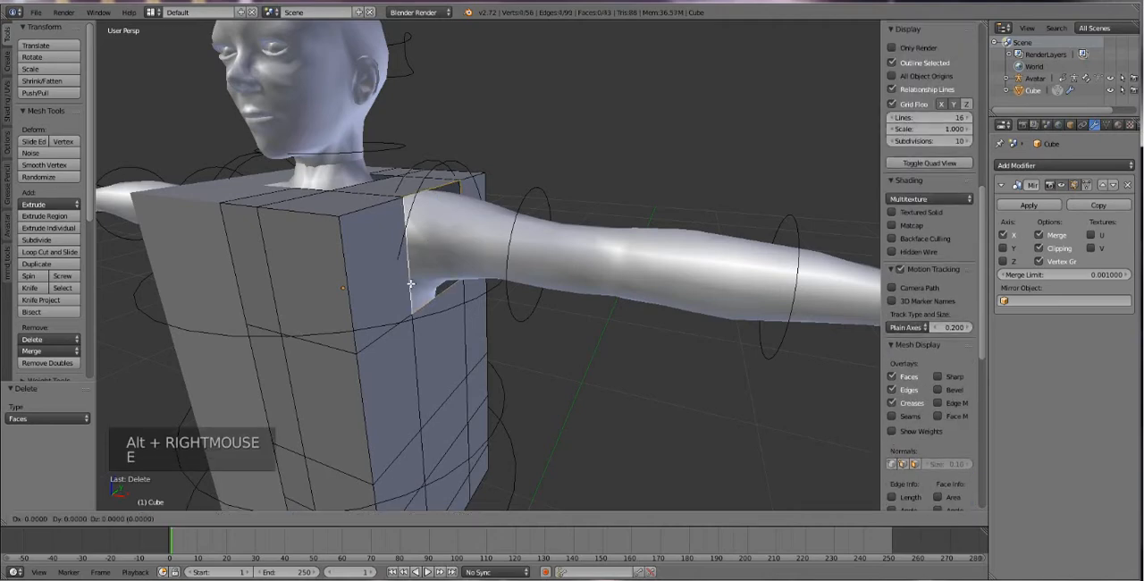
key(x)
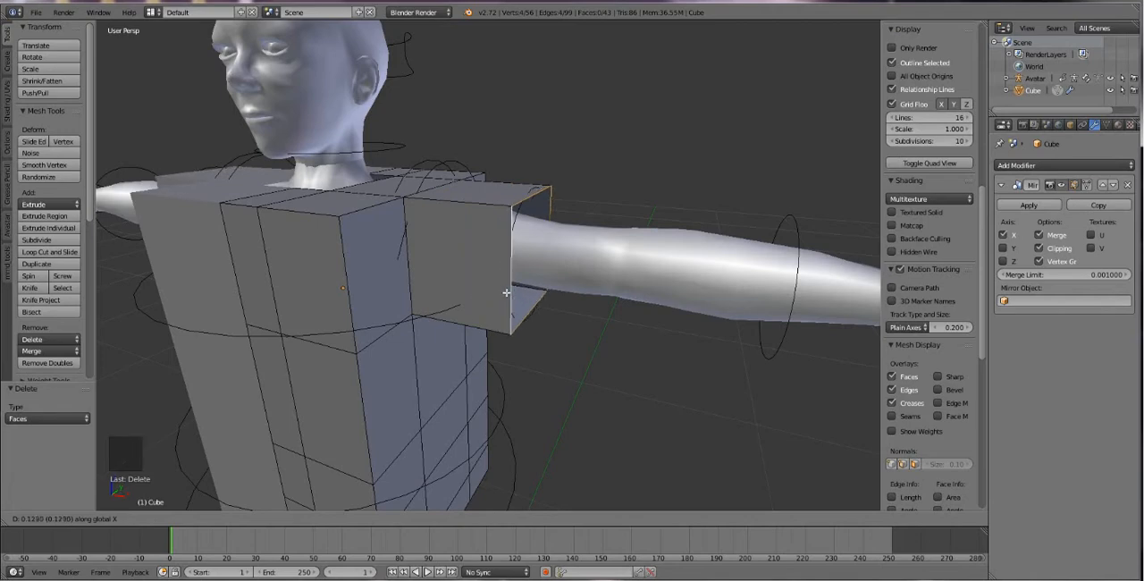
click(518, 295)
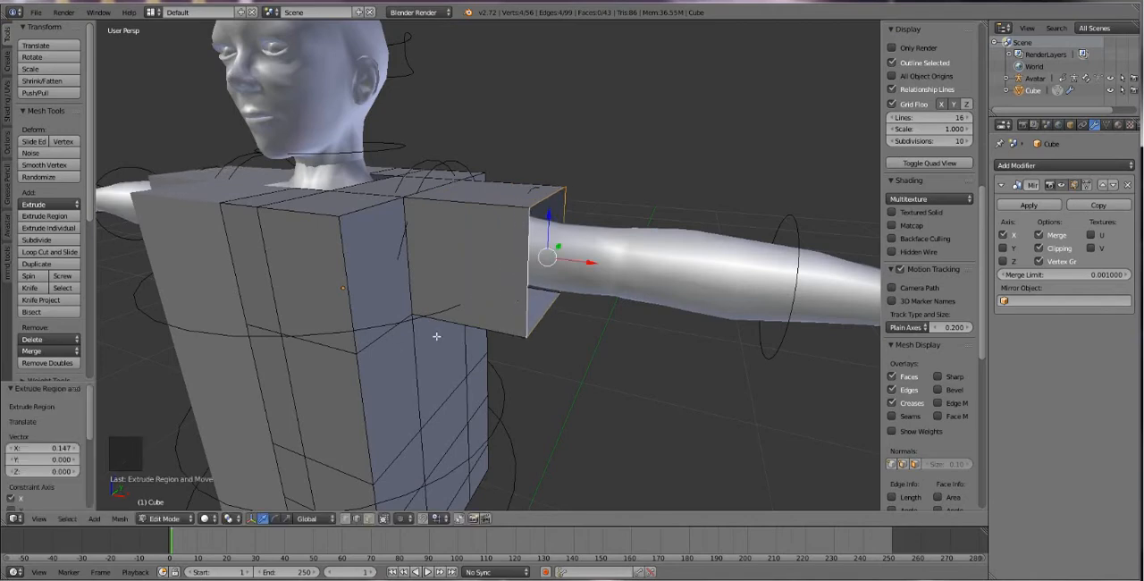
Add one centred horizontal loop cut through the upper chest and sleeve, and another around the torso section below the sleeve.
middle_drag(436, 336, 453, 352)
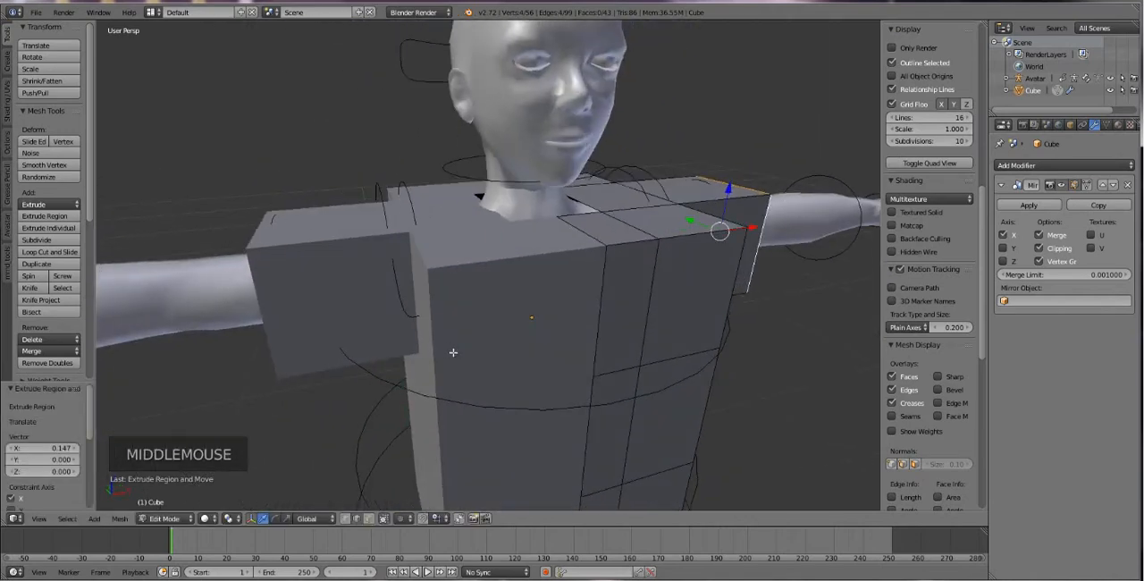
middle_drag(612, 294, 596, 294)
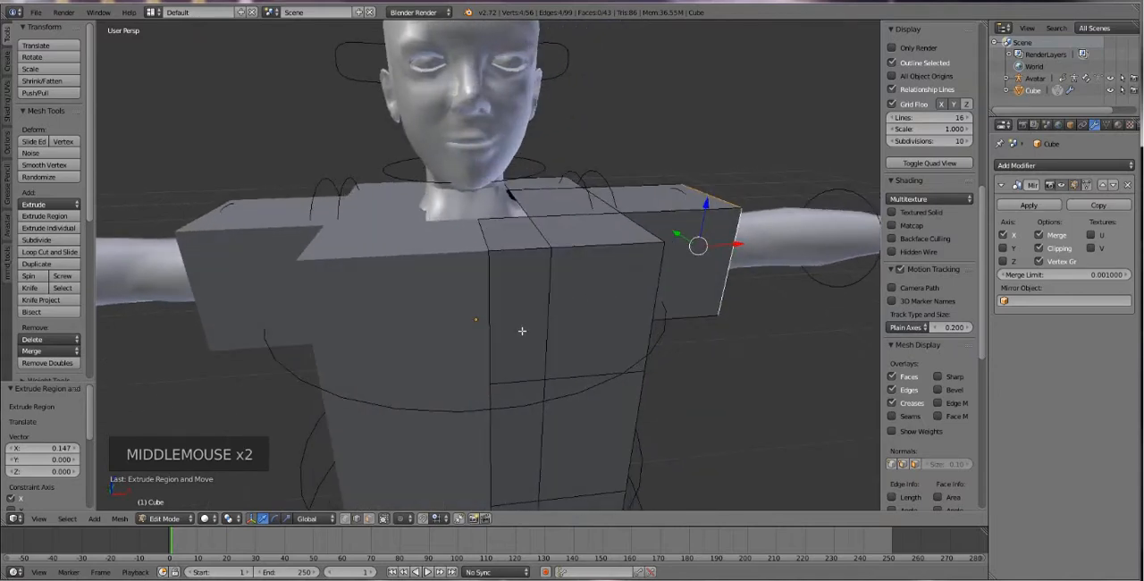
middle_drag(578, 346, 540, 354)
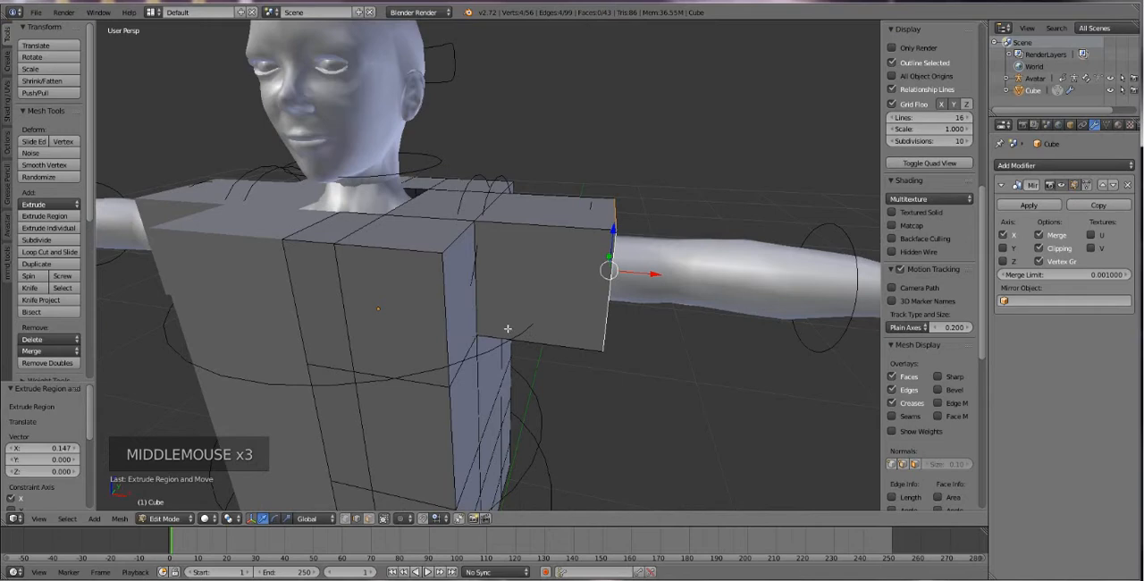
key(ctrl+r)
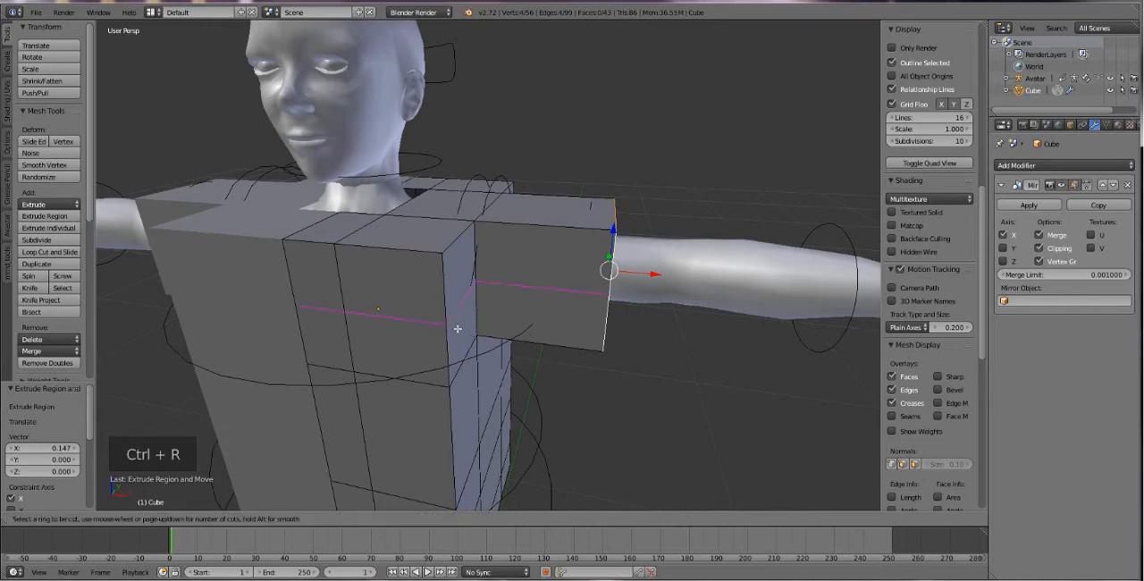
click(457, 328)
right_click(456, 328)
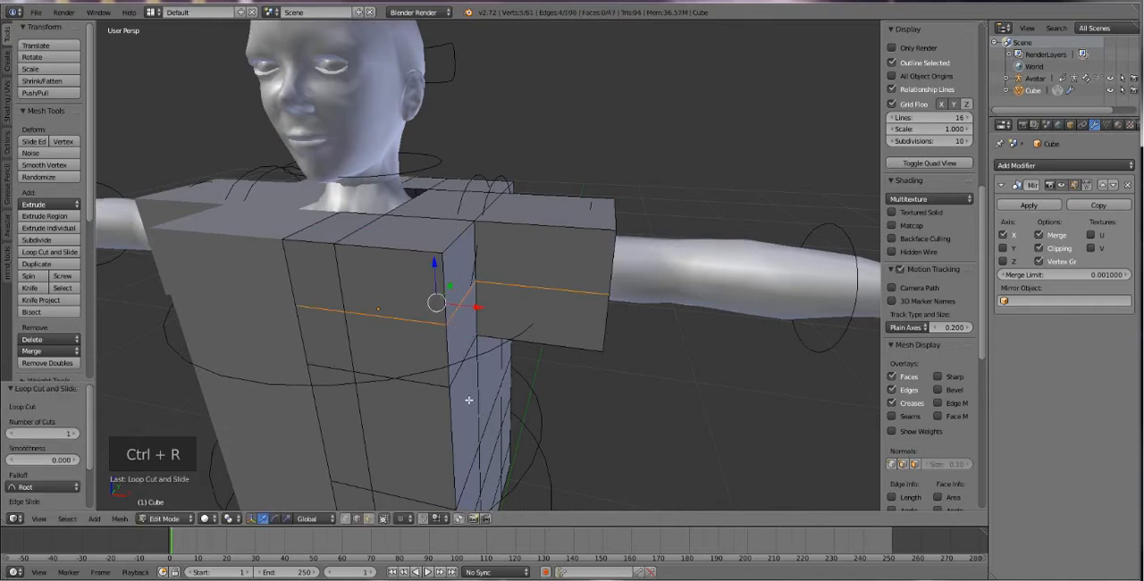
key(ctrl+f)
key(ctrl+r)
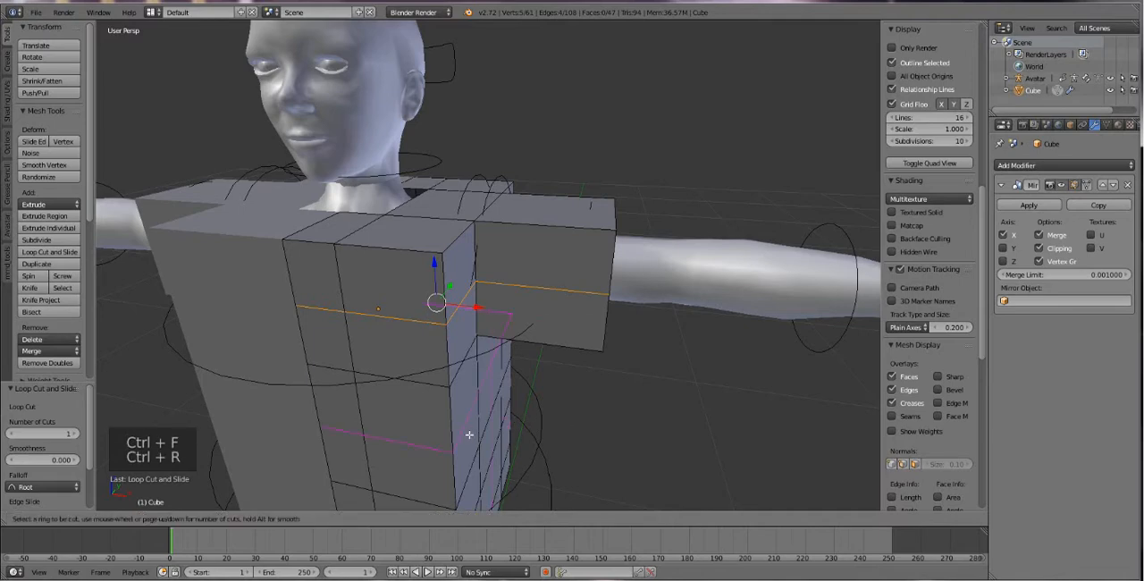
click(469, 434)
right_click(470, 434)
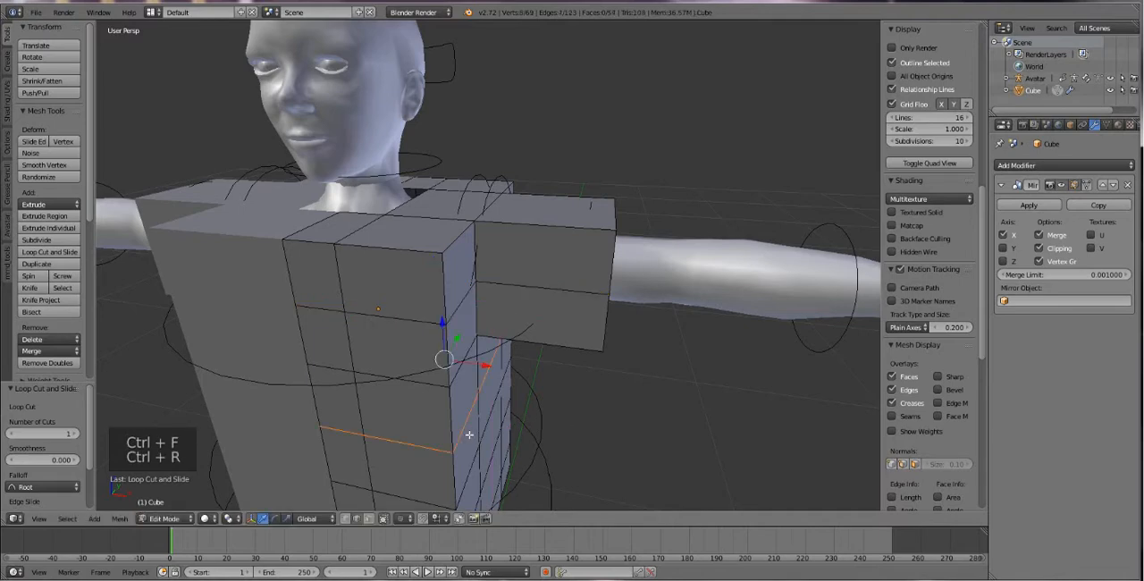
Select the two top front edges of the chest and move them back along Y toward the neck.
right_click(362, 250)
shift+right_click(321, 248)
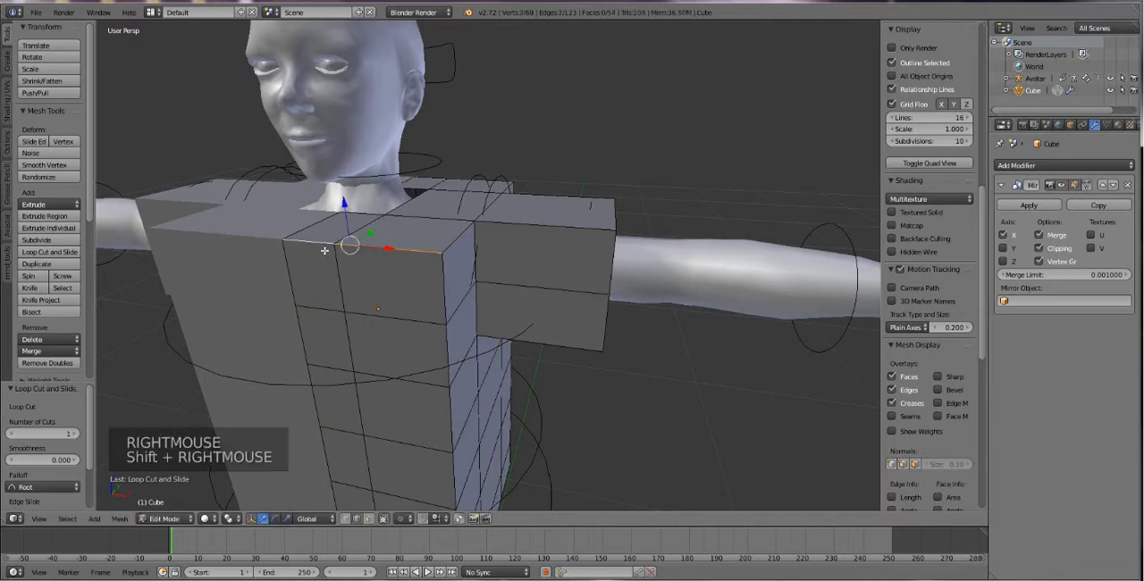
key(g)
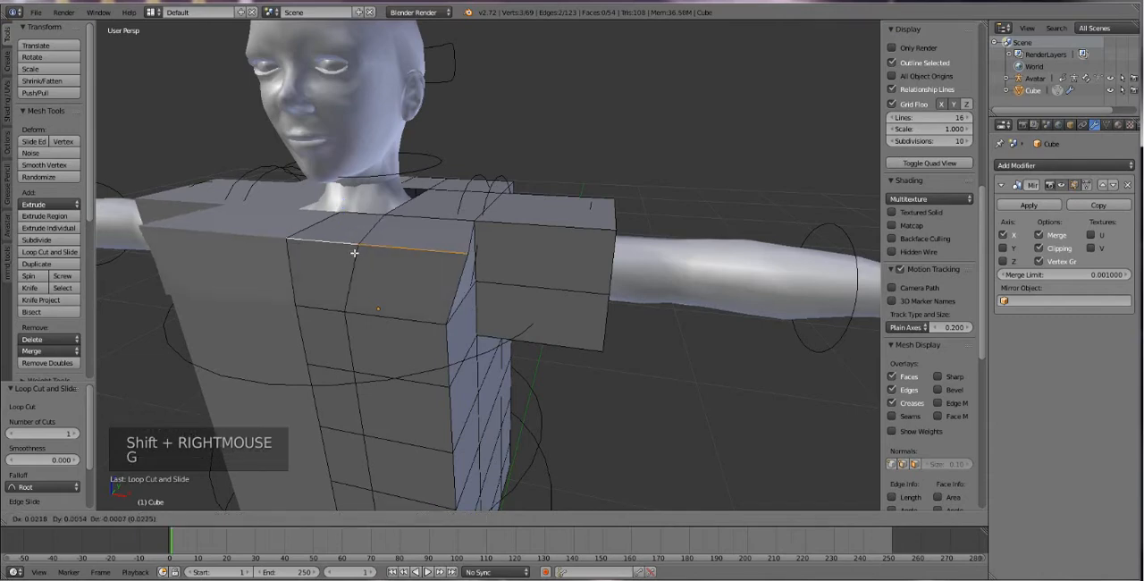
click(310, 280)
key(ctrl+z)
middle_drag(310, 280, 247, 276)
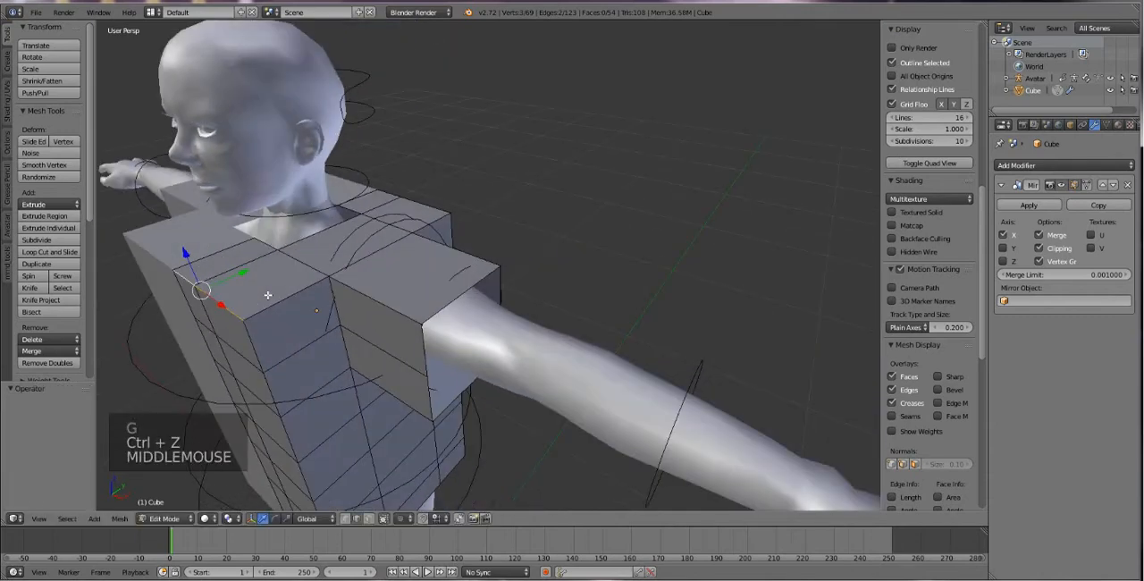
drag(248, 276, 295, 264)
Adjust the upper chest's front edge rows along Y, including a 0.029 shift back, to slope the front toward the neck.
right_click(243, 345)
drag(261, 333, 269, 308)
key(ctrl+z)
shift+right_click(208, 315)
alt+right_click(239, 249)
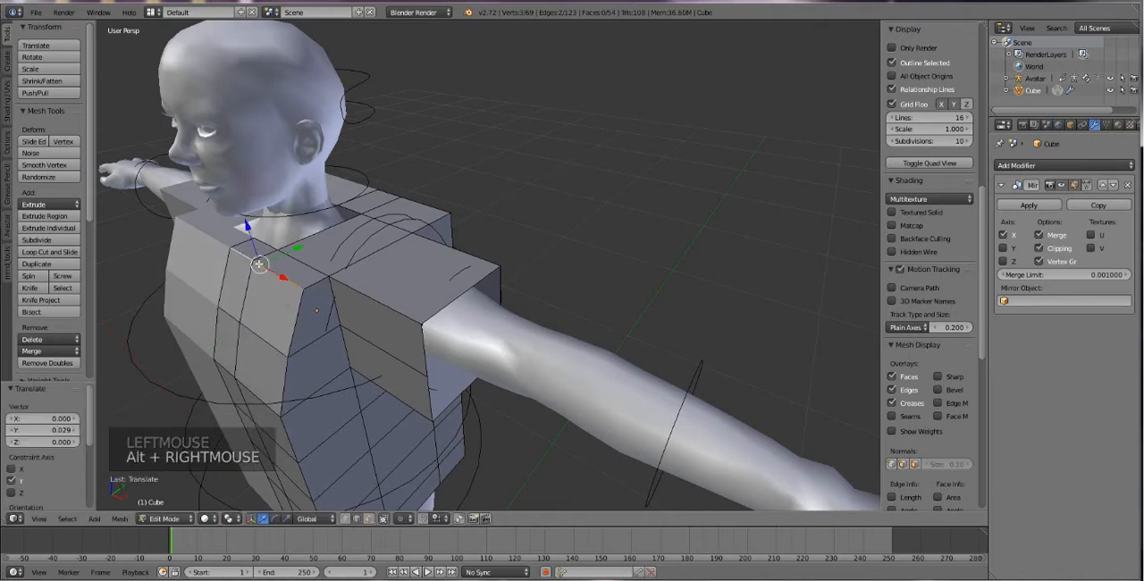
drag(258, 263, 228, 268)
Select the horizontal torso edge loop just below the bust and scale it to about 0.945.
middle_drag(262, 305, 268, 335)
right_click(227, 331)
alt+right_click(229, 328)
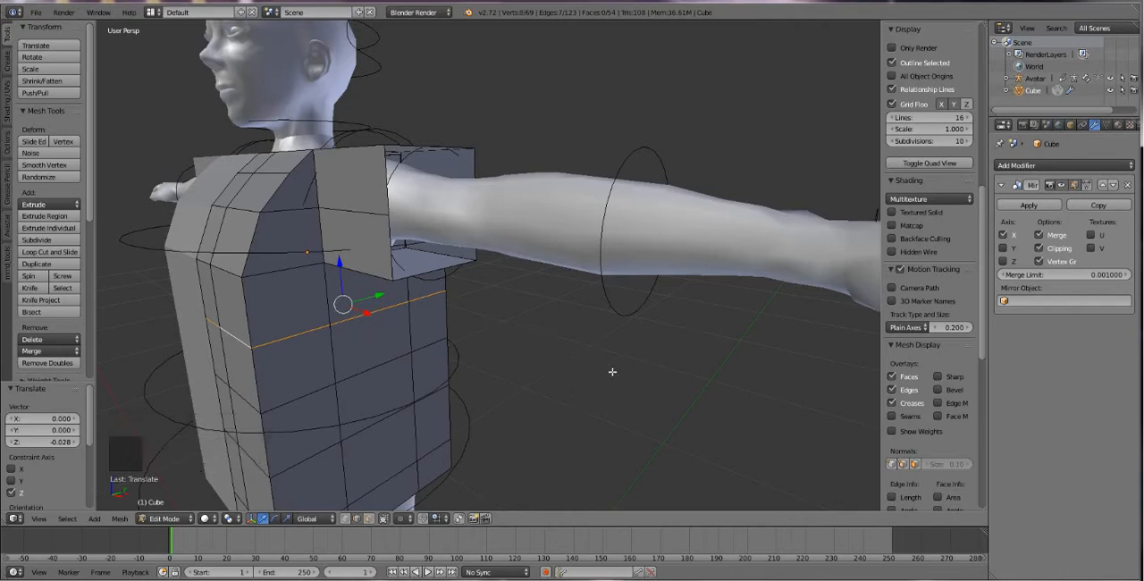
key(s)
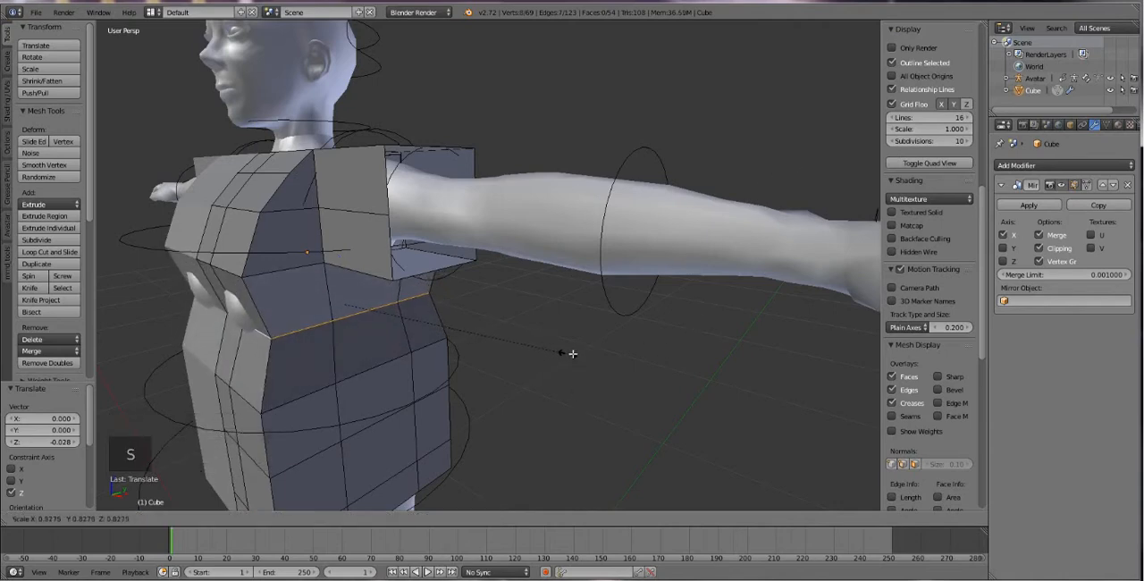
click(601, 352)
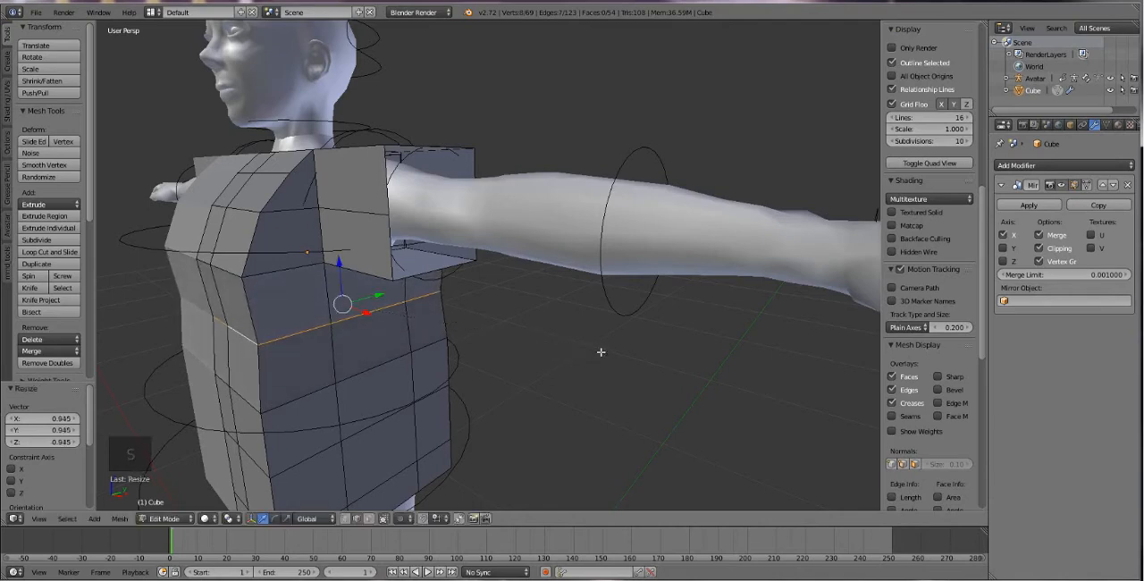
Lower the front bust edge row by 0.032 along Z and try lowering the edge row above it.
alt+right_click(216, 268)
drag(234, 224, 237, 250)
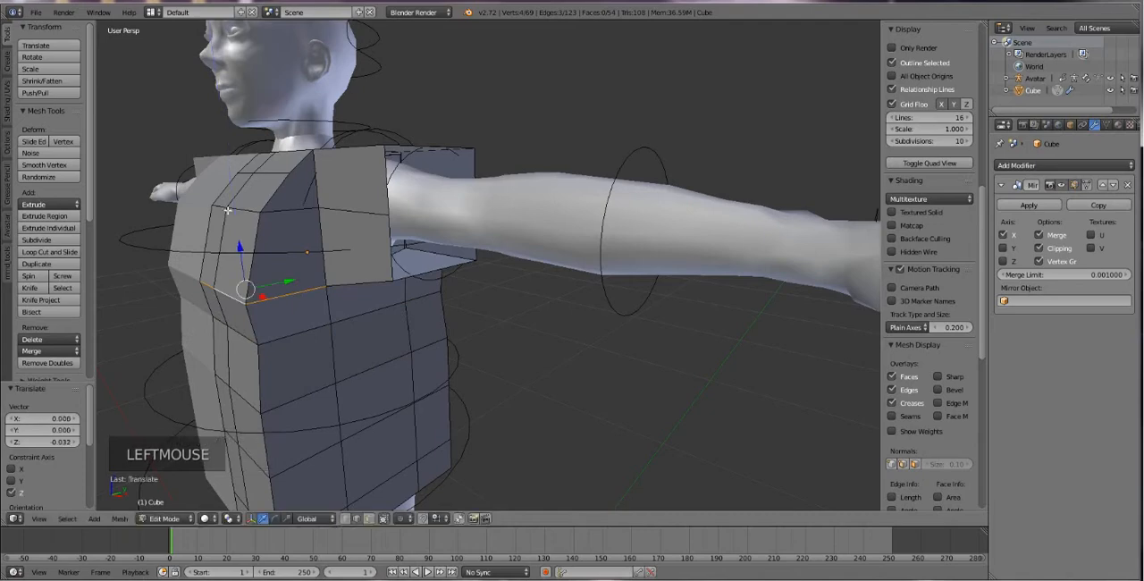
right_click(241, 207)
drag(240, 178, 237, 228)
key(ctrl+z)
middle_drag(237, 228, 236, 210)
Refine the upper chest's front edge rows, including a 0.004 shift along Y.
shift+right_click(236, 211)
drag(255, 188, 306, 217)
middle_drag(306, 217, 243, 185)
alt+right_click(287, 207)
drag(240, 157, 247, 171)
Select the centre front neckline edge and lower it 0.020 along Z.
drag(294, 211, 322, 209)
middle_drag(321, 209, 316, 280)
right_click(353, 283)
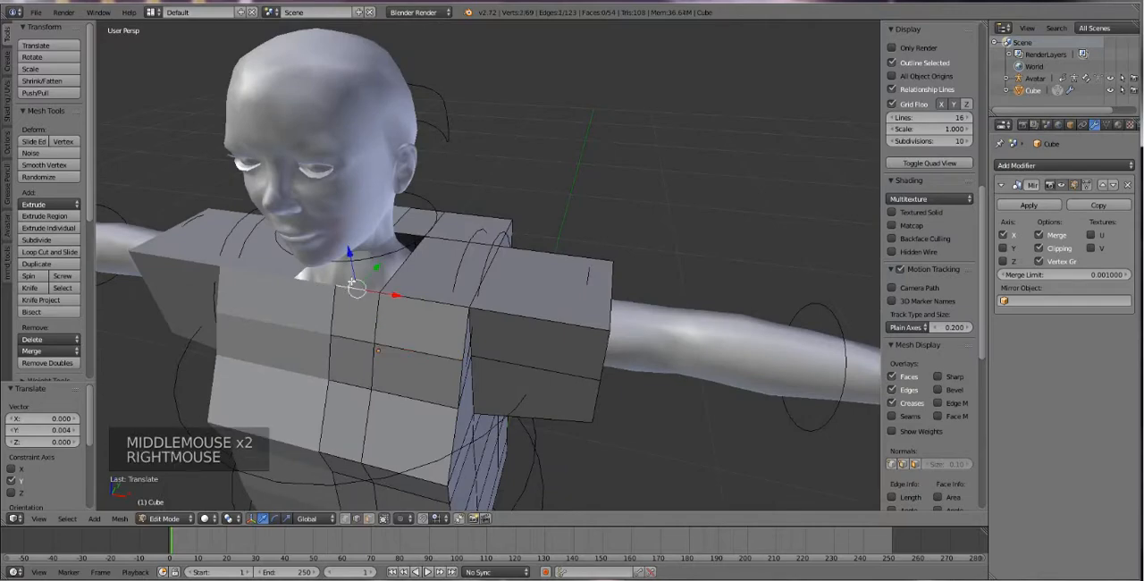
drag(349, 259, 343, 273)
Try to move the vertical edge loop near the middle of the back by -0.029 along Y, and undo it.
middle_drag(342, 273, 391, 244)
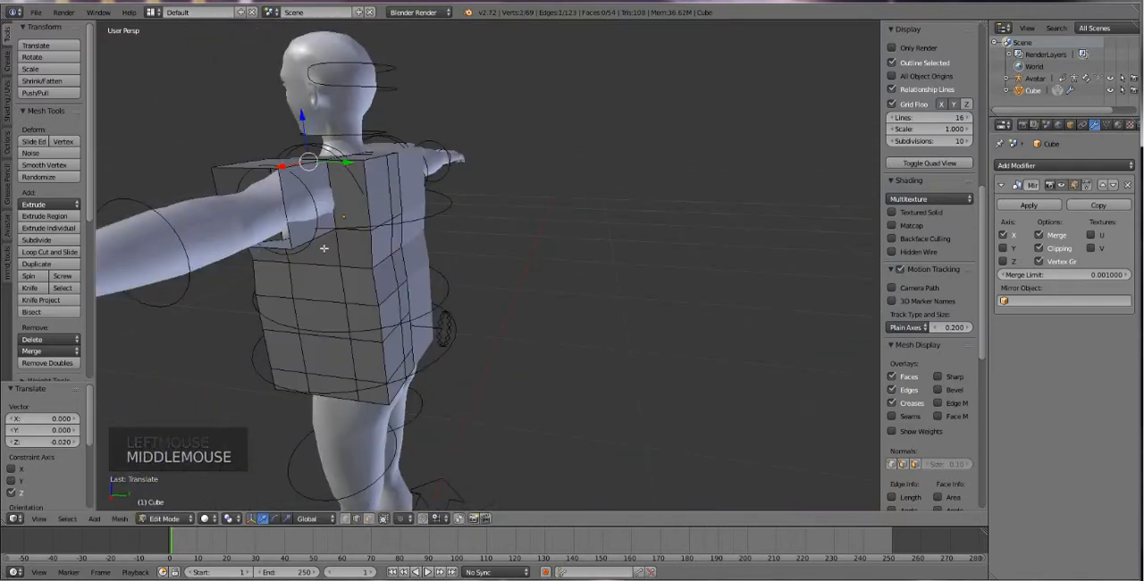
shift+right_click(402, 249)
shift+right_click(404, 261)
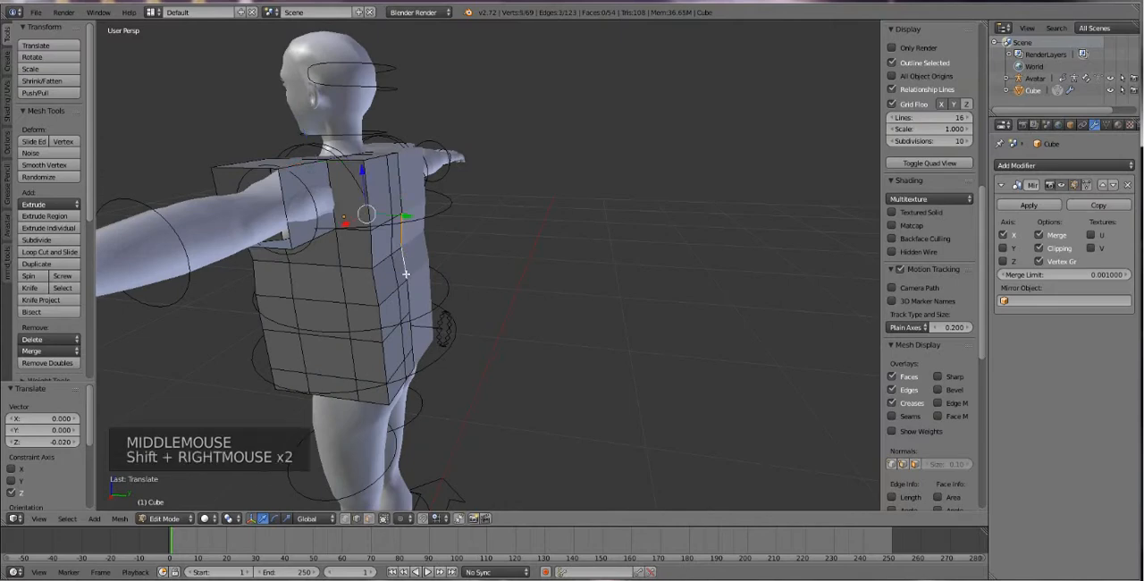
shift+right_click(407, 274)
alt+right_click(407, 278)
drag(431, 266, 371, 265)
scroll(372, 264, up, 3)
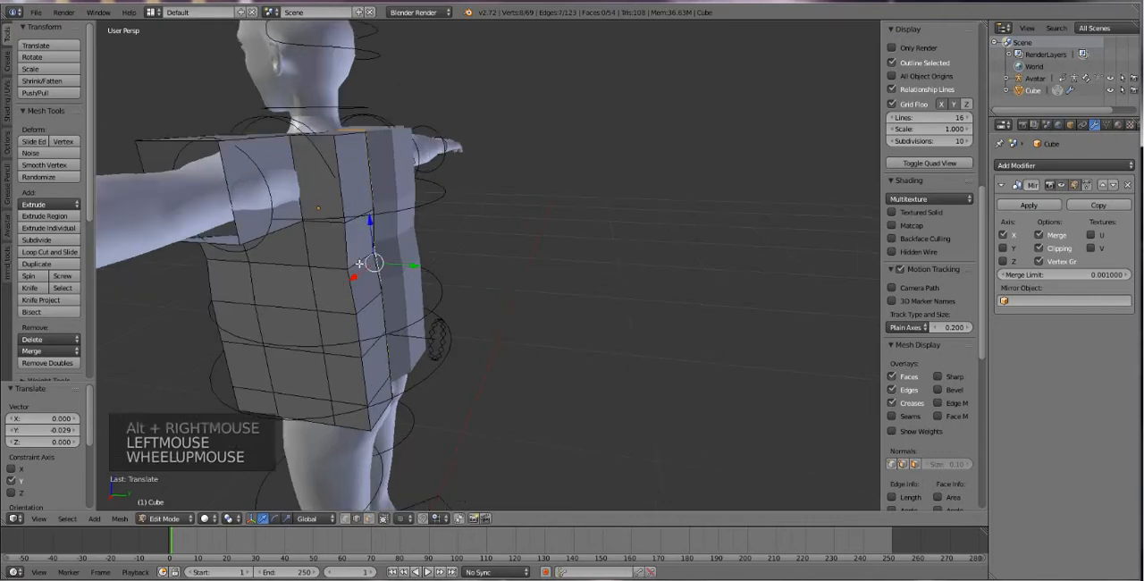
middle_drag(333, 263, 331, 302)
key(ctrl+z)
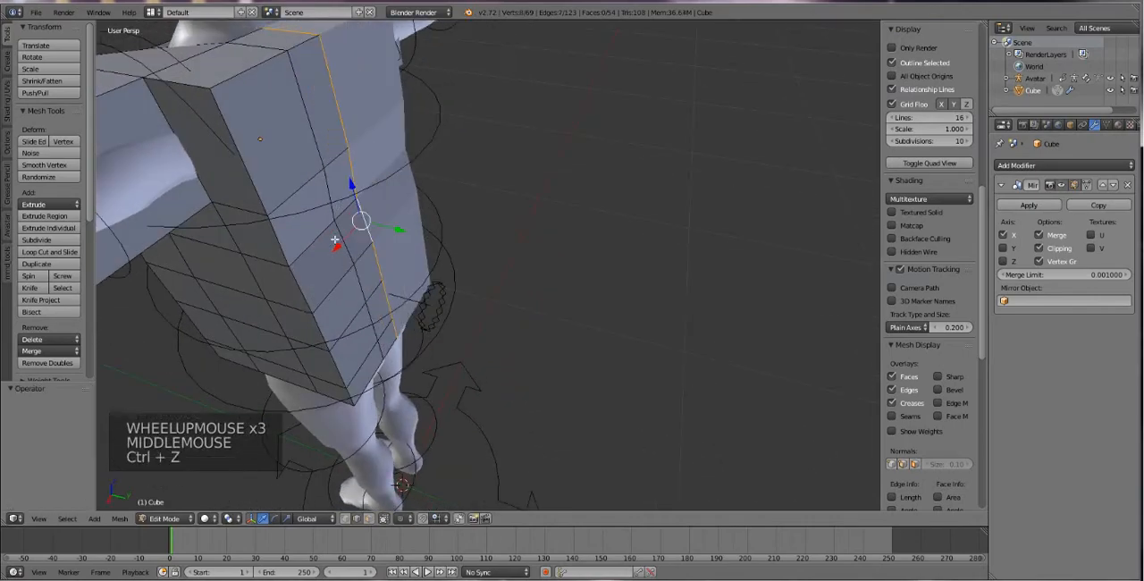
Enable proportional editing for the shirt mesh.
middle_drag(260, 307, 391, 294)
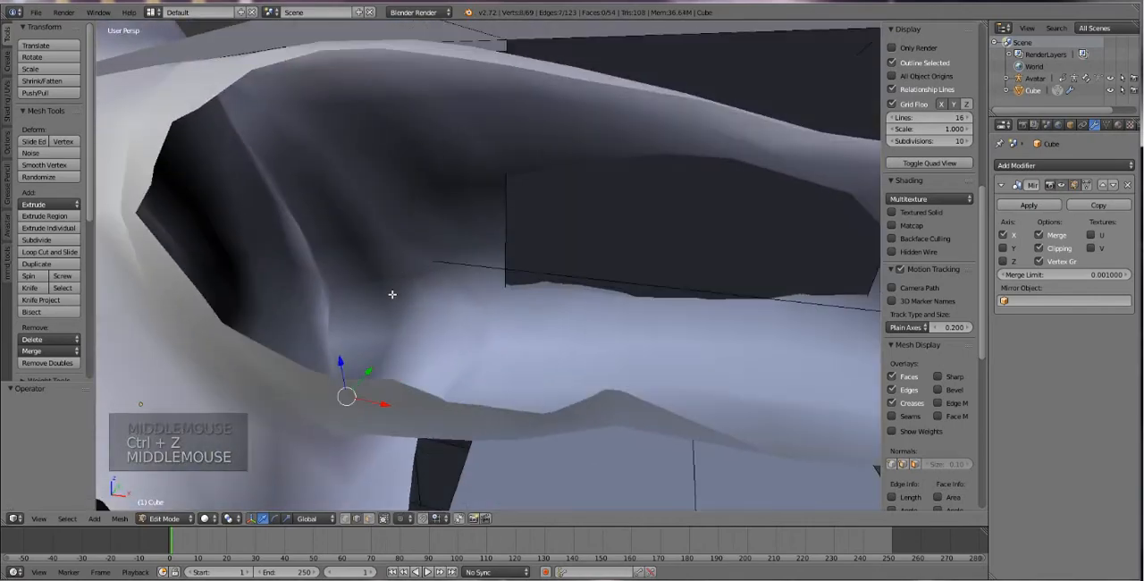
scroll(393, 313, down, 4)
middle_drag(365, 349, 372, 340)
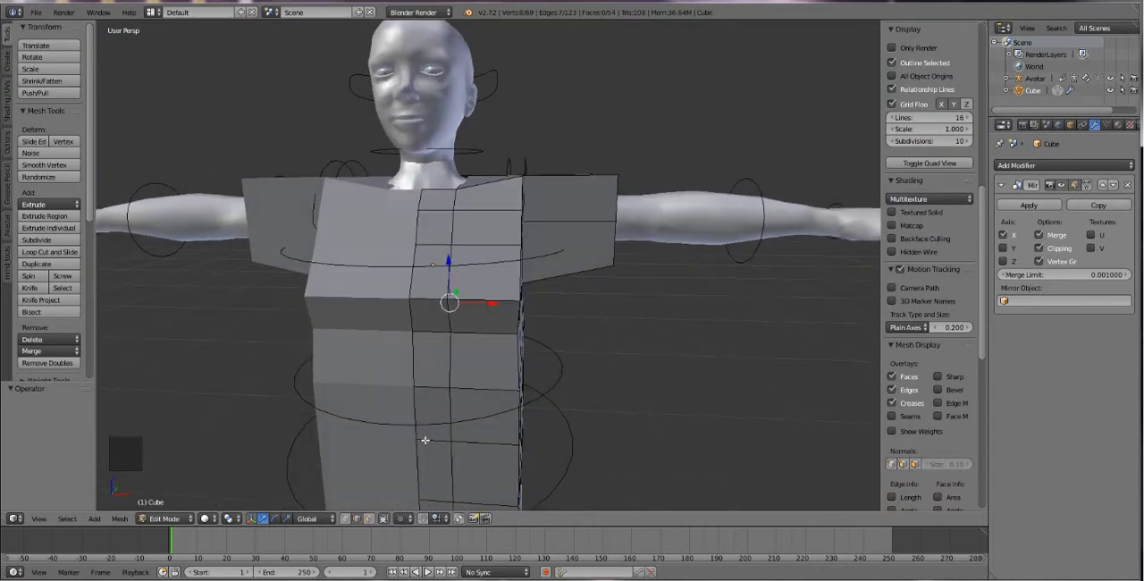
shift+middle_drag(425, 439, 416, 563)
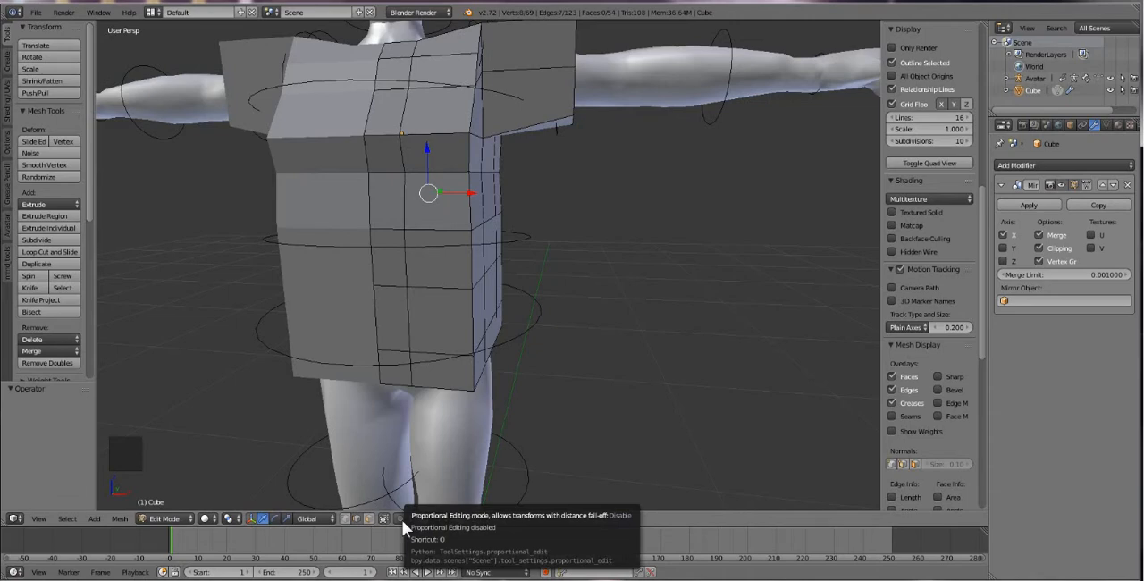
click(403, 520)
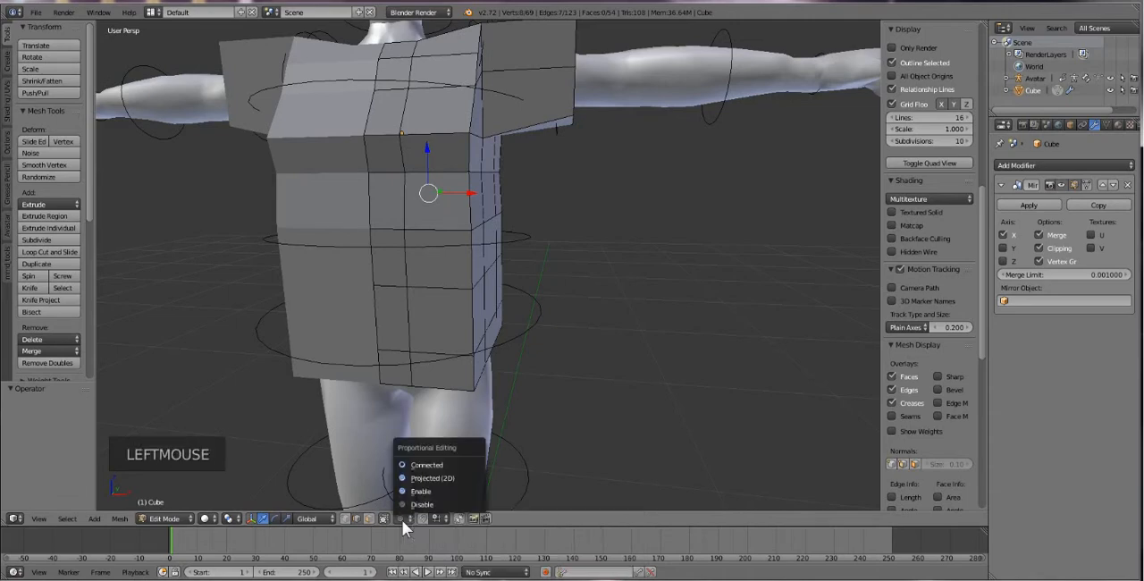
click(402, 520)
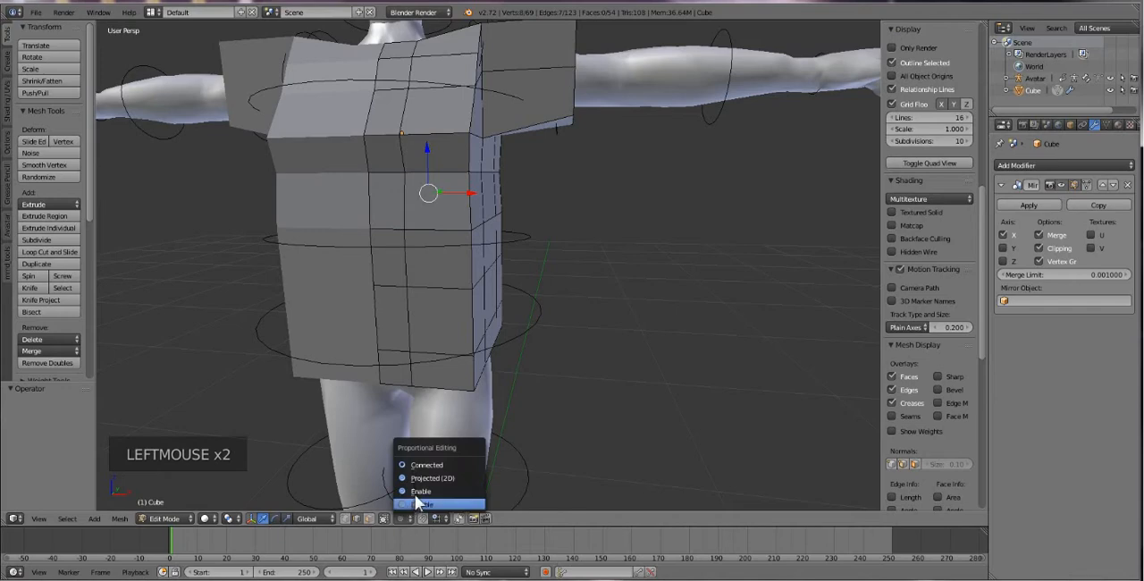
click(432, 491)
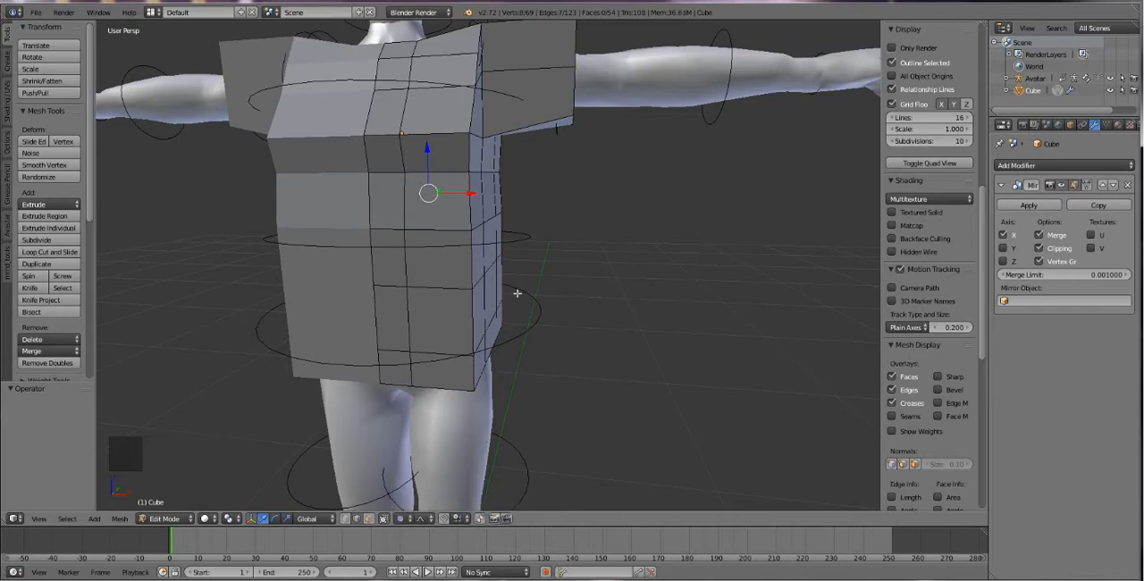
Select the outer front waist edge and adjust the proportional editing influence radius around it.
right_click(433, 232)
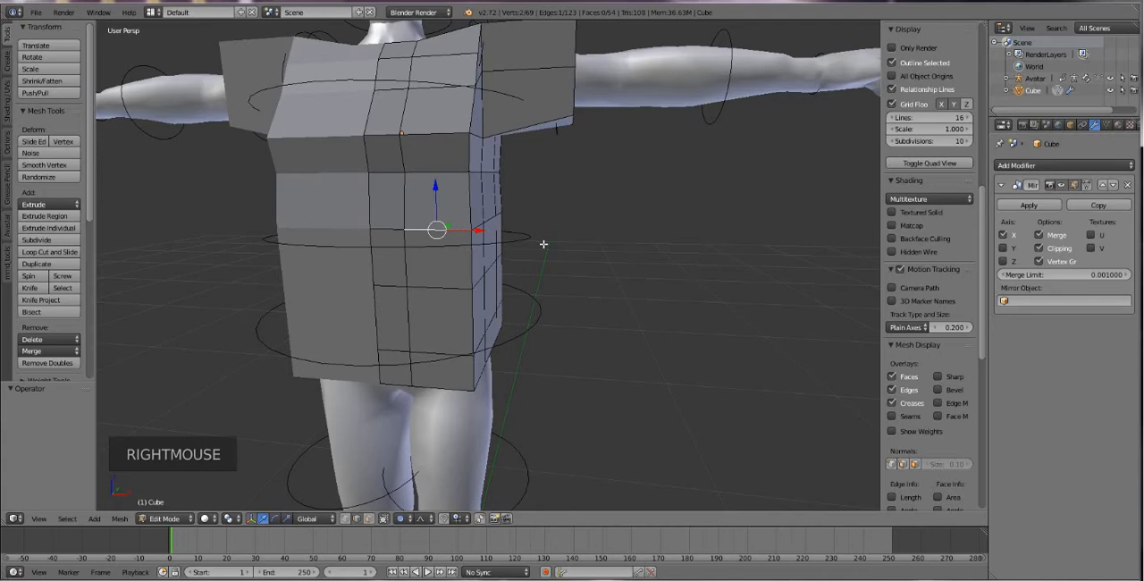
key(g)
key(g)
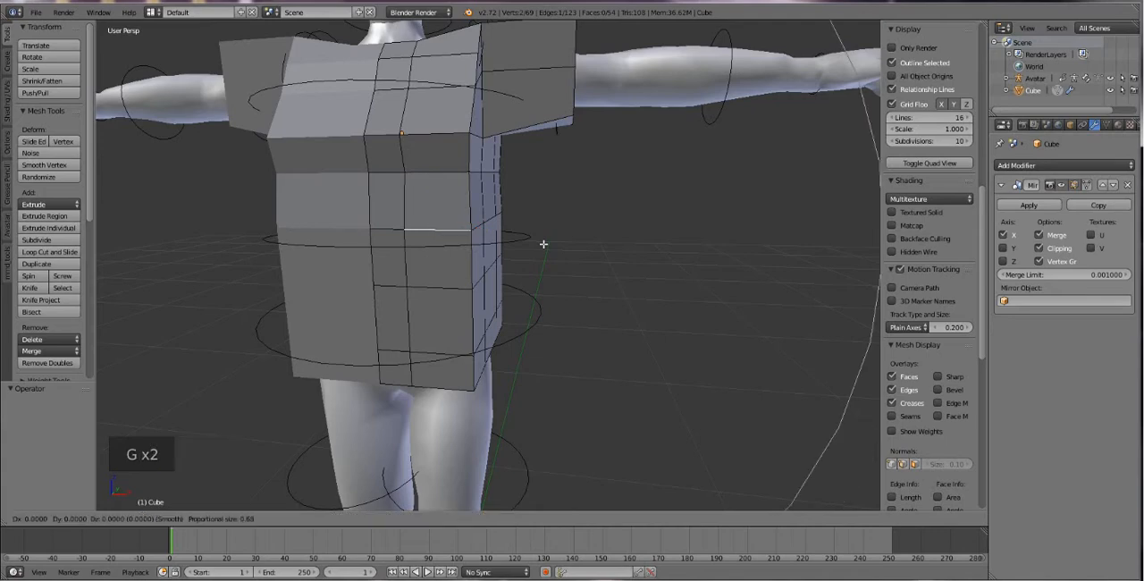
scroll(543, 244, up, 10)
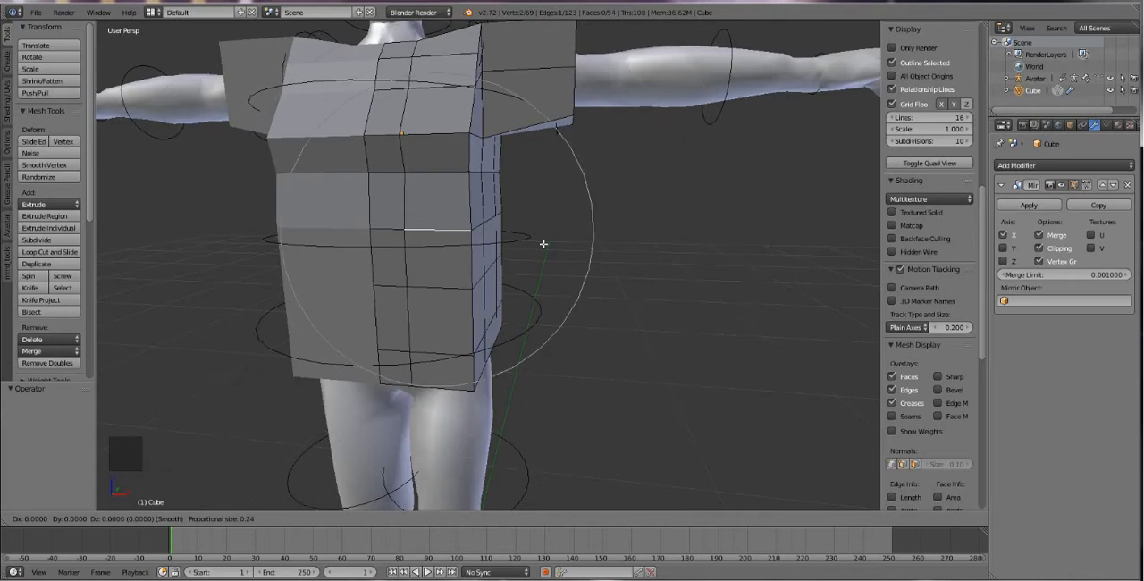
scroll(544, 244, up, 6)
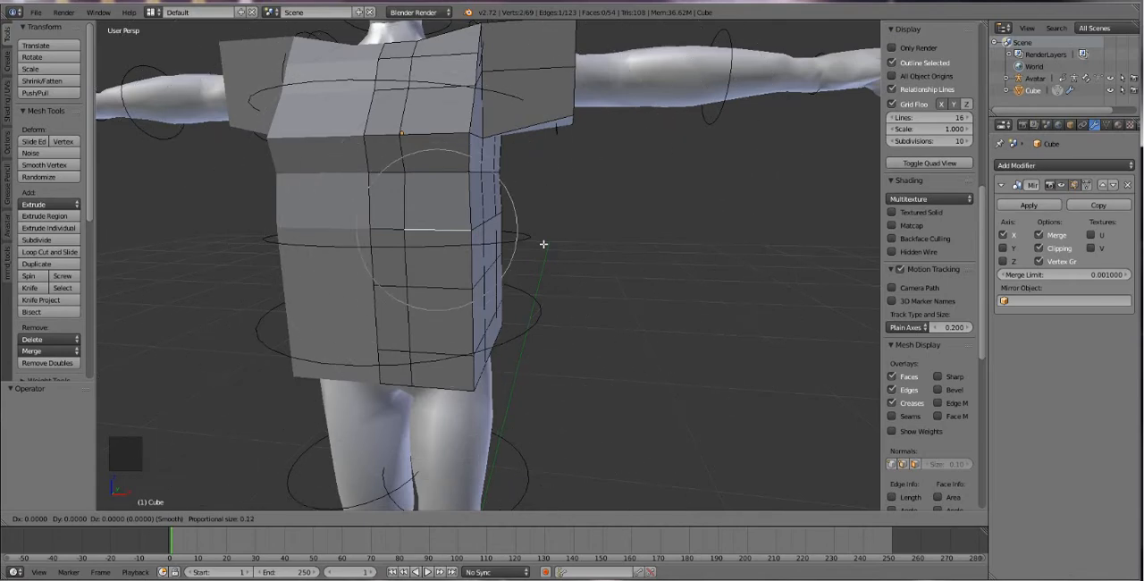
scroll(543, 244, down, 2)
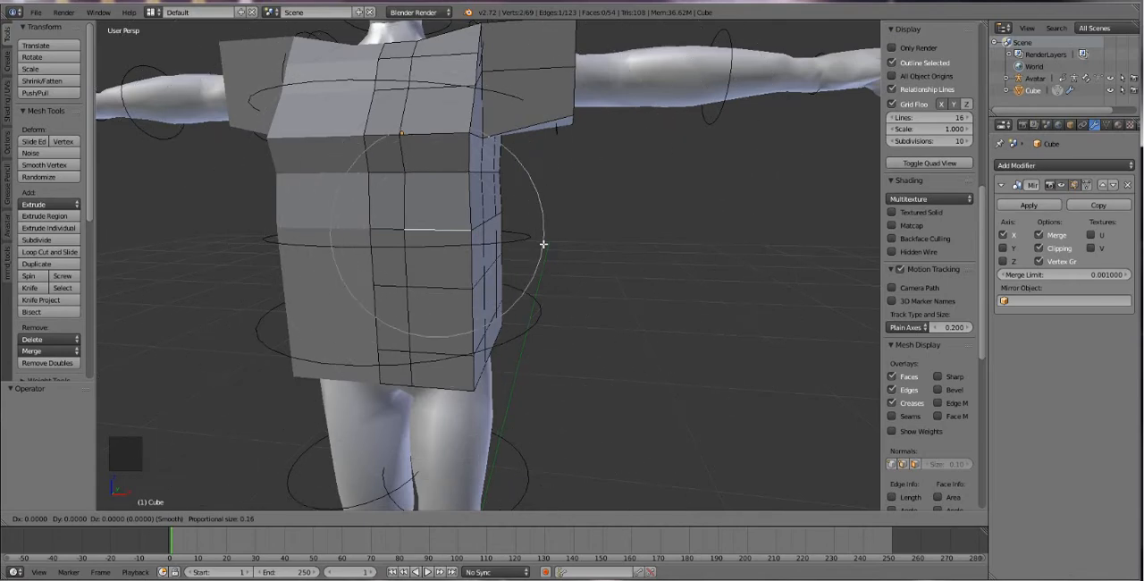
scroll(544, 244, down, 5)
click(544, 244)
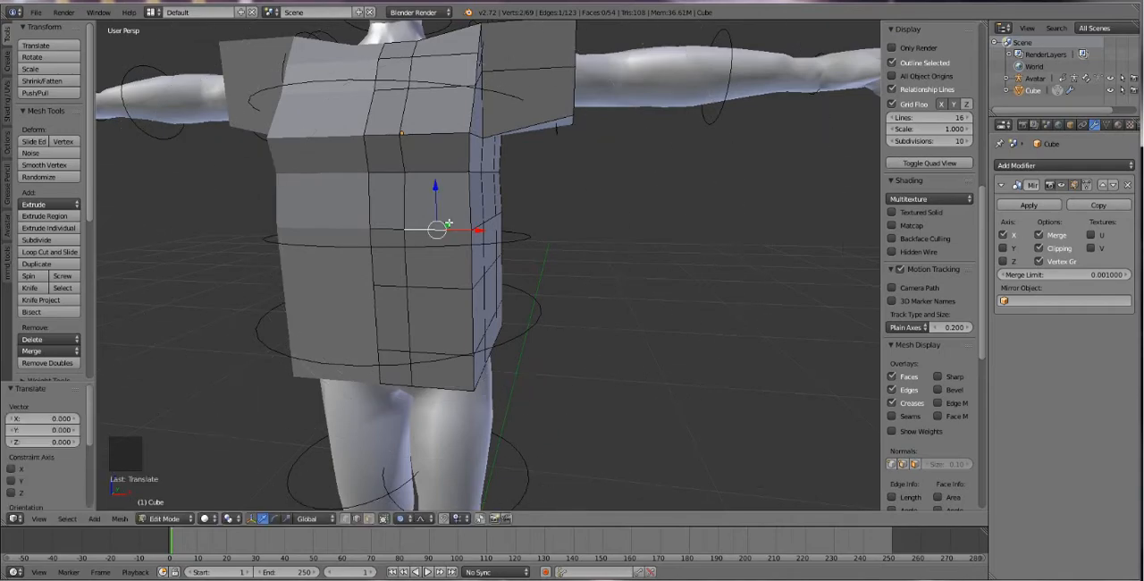
Try to push the front waist edge back 0.071 along Y with proportional falloff, and undo it.
middle_drag(448, 223, 357, 262)
drag(356, 264, 402, 282)
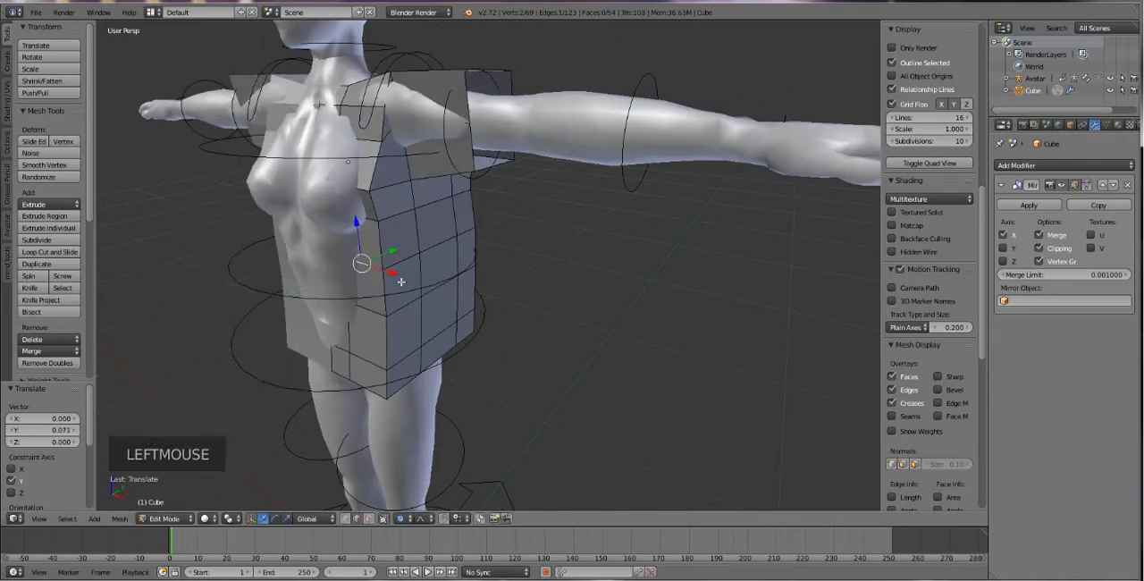
key(ctrl+z)
Try to move the front waist edge along Y while resizing the proportional influence to 0.22, and undo the move.
middle_drag(425, 283, 438, 286)
key(g)
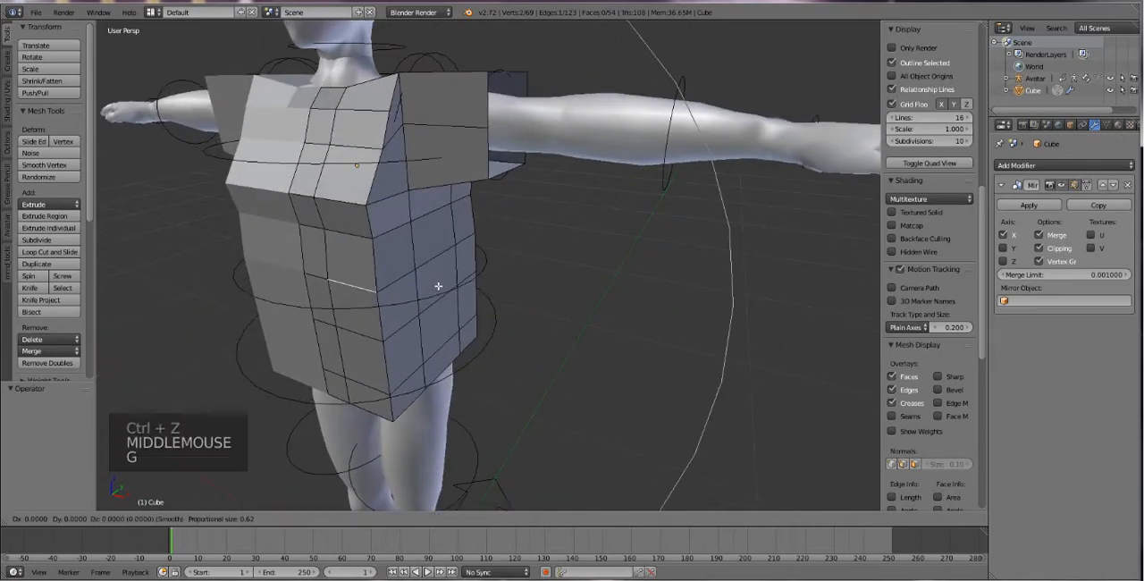
scroll(438, 286, down, 6)
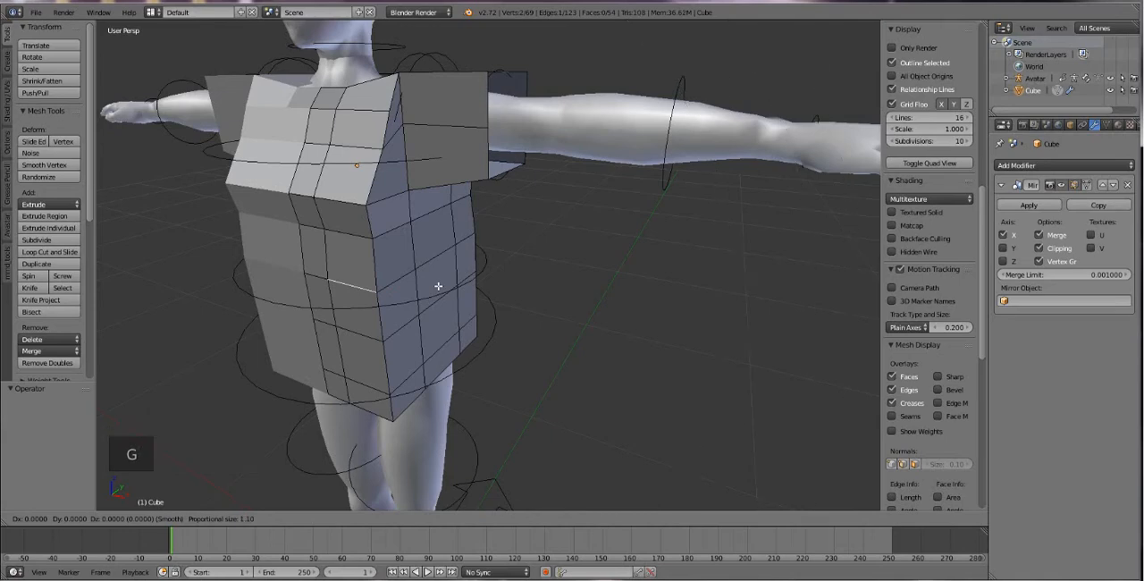
scroll(438, 286, up, 17)
click(438, 286)
drag(379, 270, 389, 292)
scroll(394, 270, down, 10)
scroll(379, 285, down, 5)
scroll(416, 276, up, 7)
scroll(365, 299, up, 4)
key(Escape)
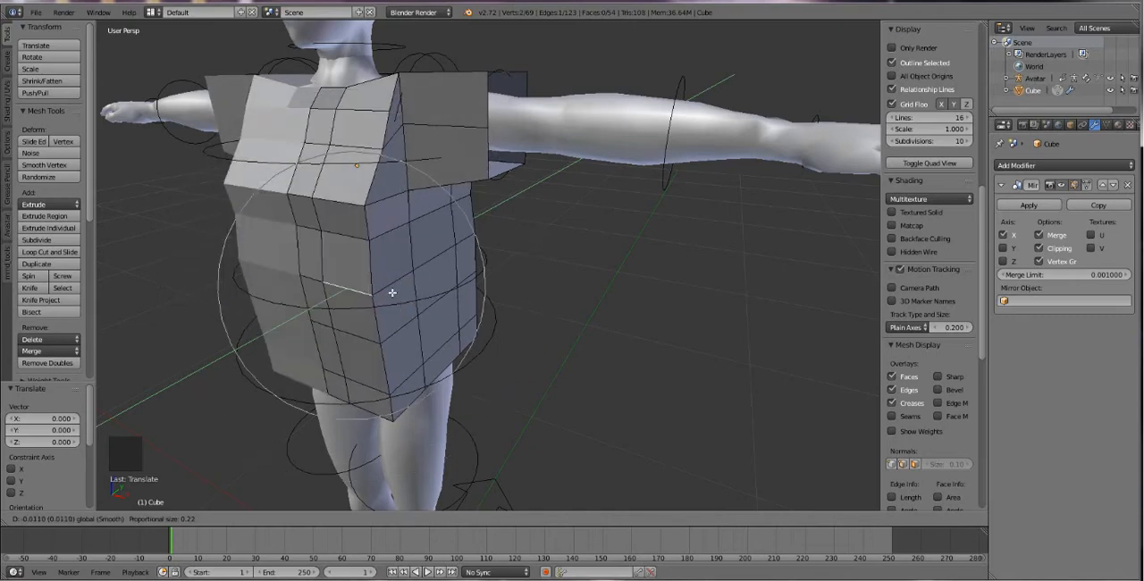
key(ctrl+z)
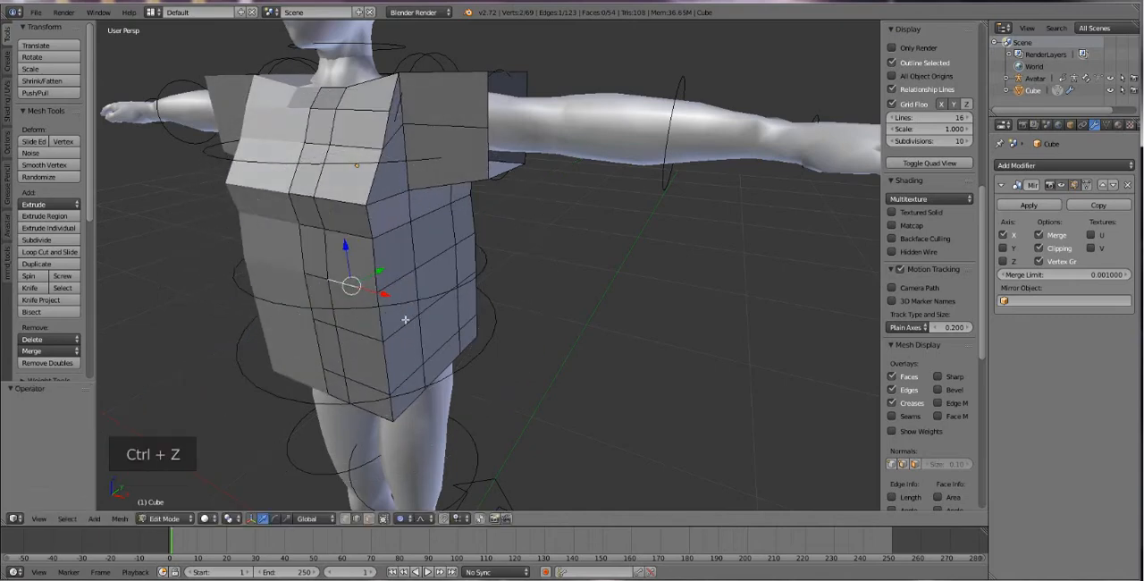
Choose Enable for proportional editing and move the front waist edges back along Y, including 0.035 for the centre edge.
click(398, 518)
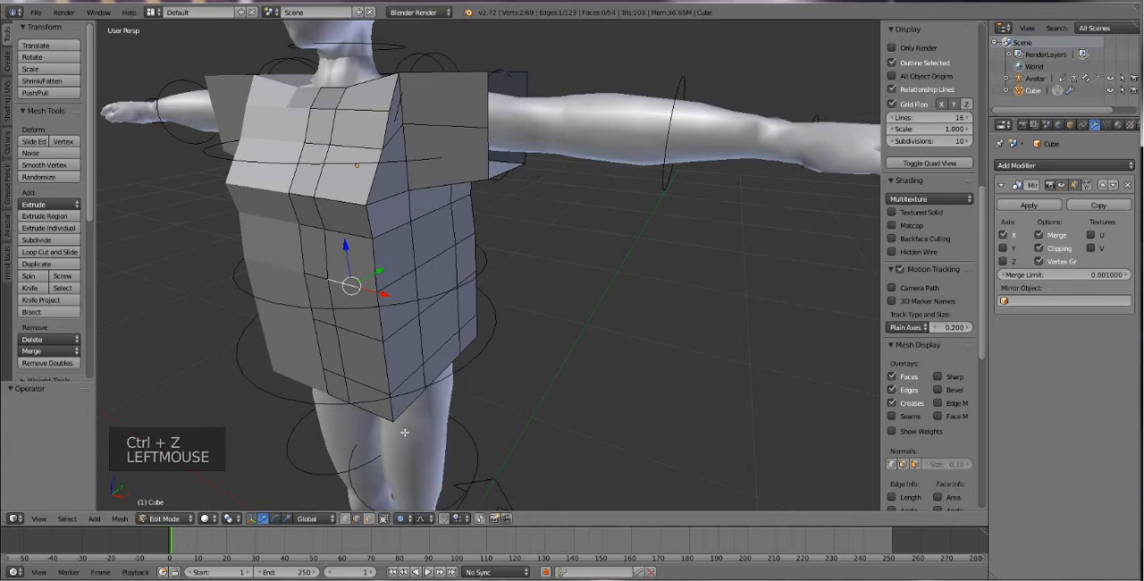
click(399, 518)
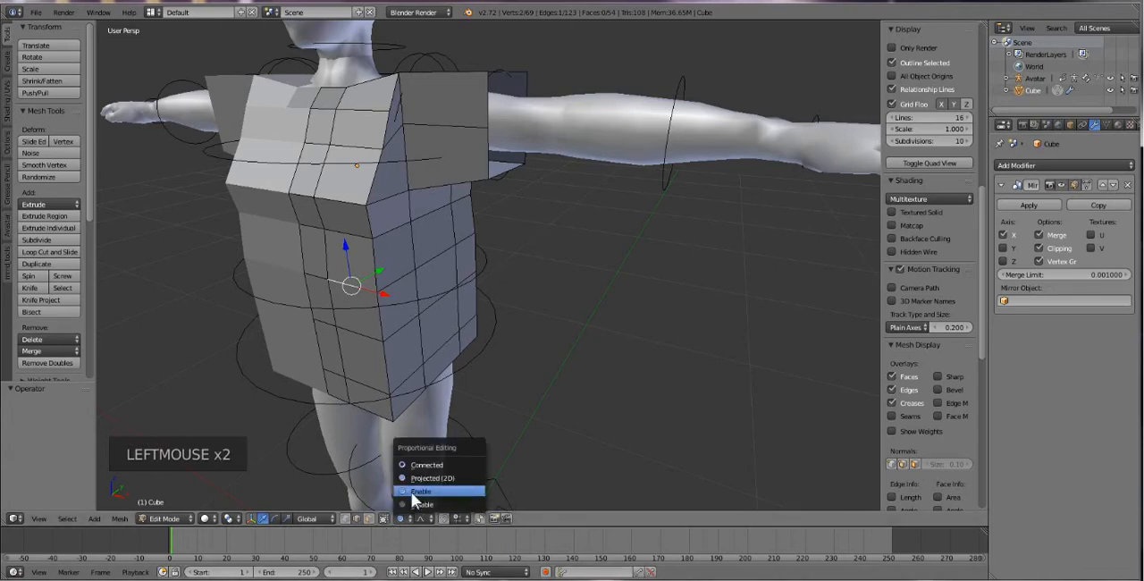
click(411, 491)
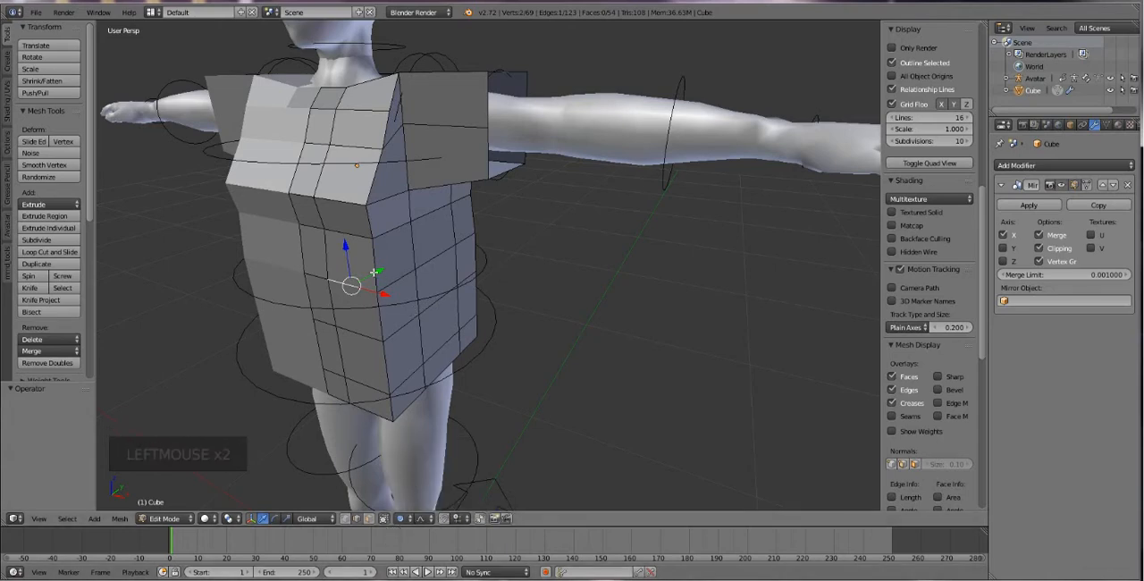
drag(374, 272, 377, 269)
right_click(312, 224)
drag(337, 218, 354, 260)
scroll(324, 220, up, 5)
right_click(330, 274)
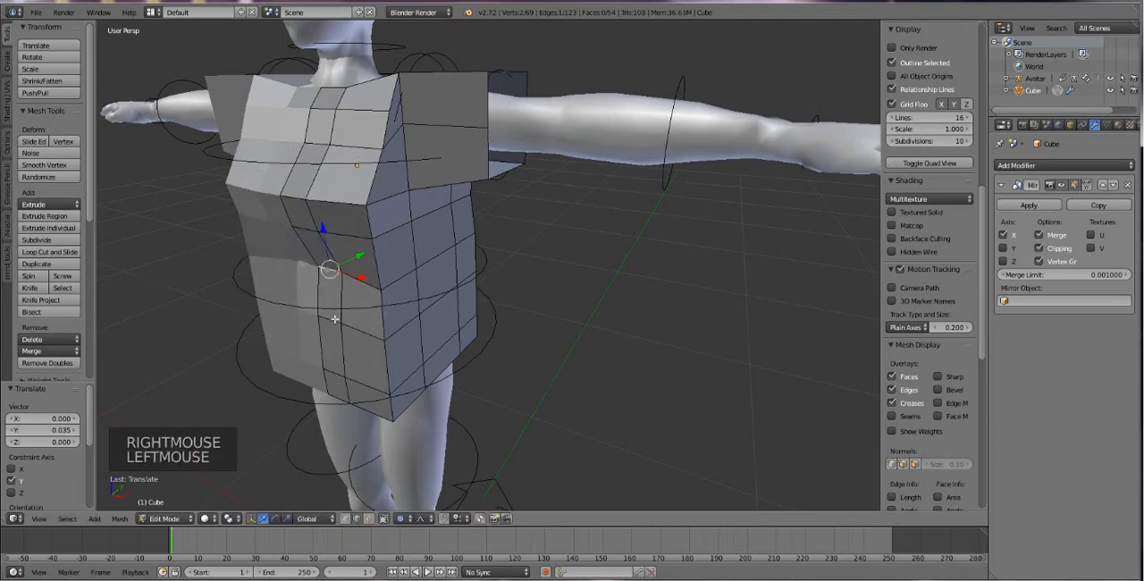
Select the centre front edge near the hem and move it back 0.015 along Y.
right_click(334, 346)
right_click(337, 362)
right_click(332, 373)
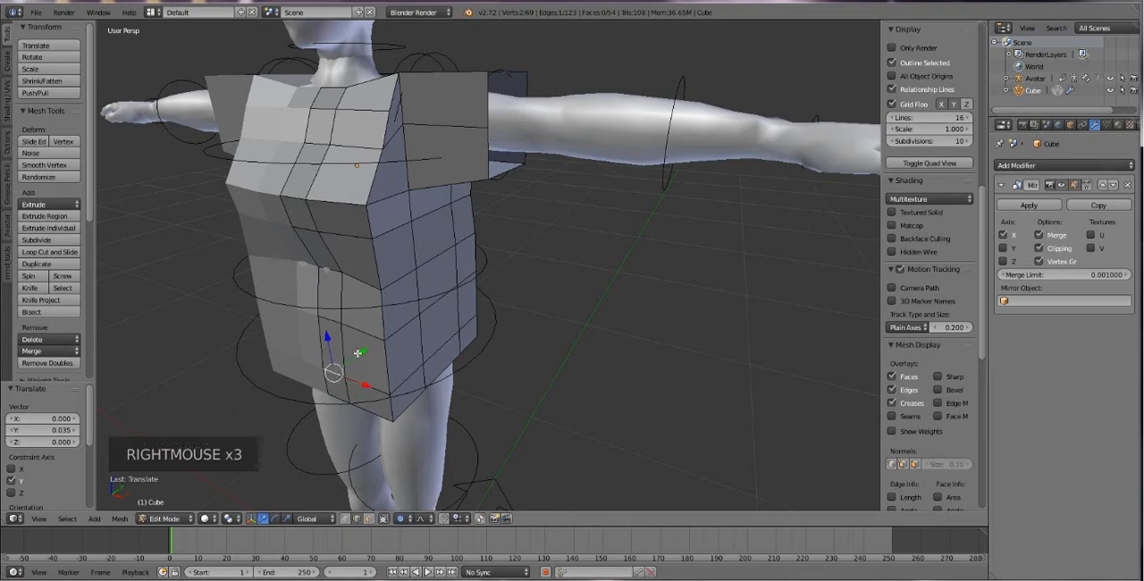
mouse_move(358, 353)
mouse_down()
mouse_move(383, 340)
mouse_move(358, 344)
mouse_up()
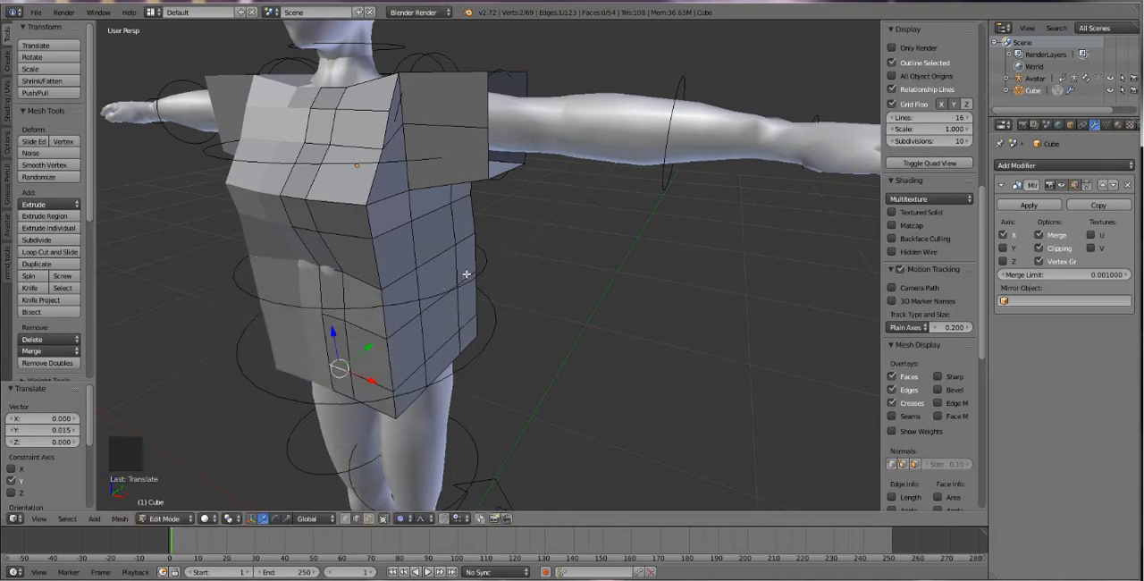
Select the side waist edge and pull it inward by -0.038 along X with proportional falloff.
middle_drag(465, 275, 479, 265)
right_click(460, 259)
drag(492, 263, 511, 280)
scroll(469, 265, up, 3)
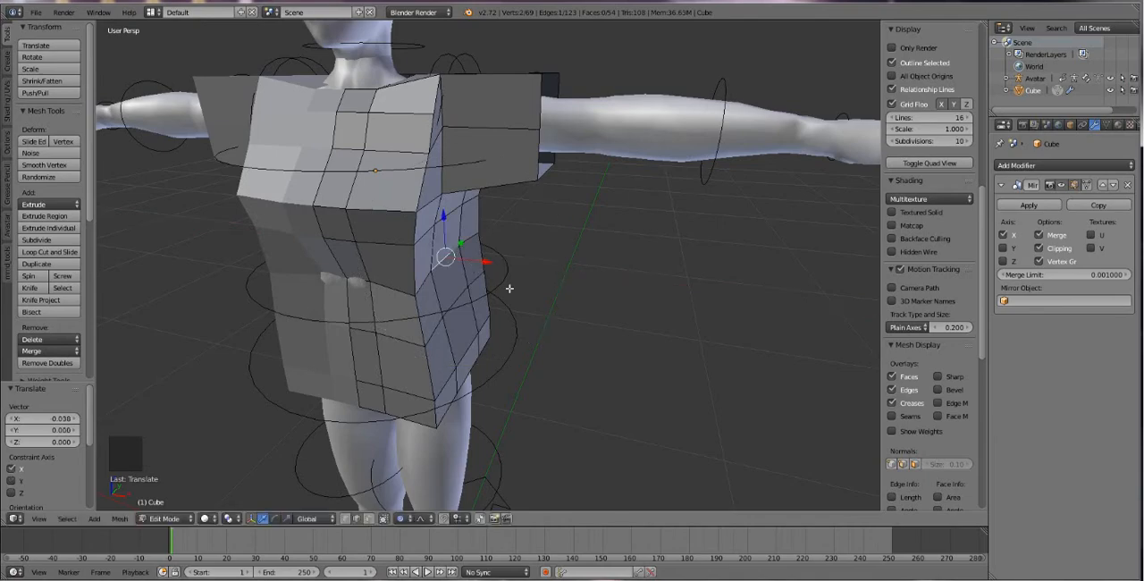
Move the back waist edge by -0.082 along Y and the lower back edge near the hem by -0.022.
middle_drag(510, 280, 413, 173)
scroll(342, 219, up, 2)
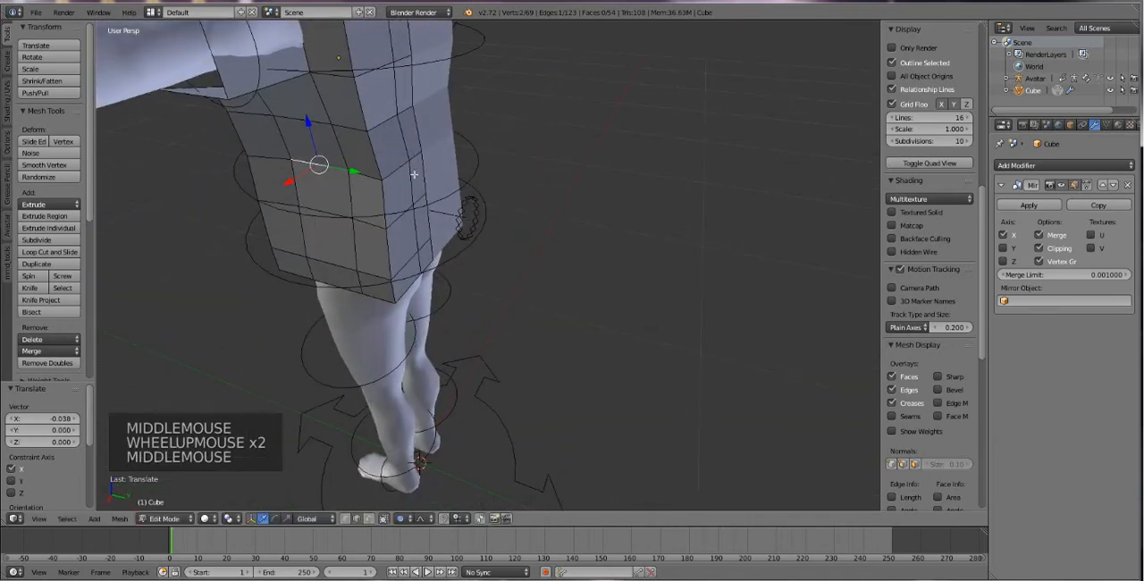
right_click(420, 158)
drag(451, 165, 415, 159)
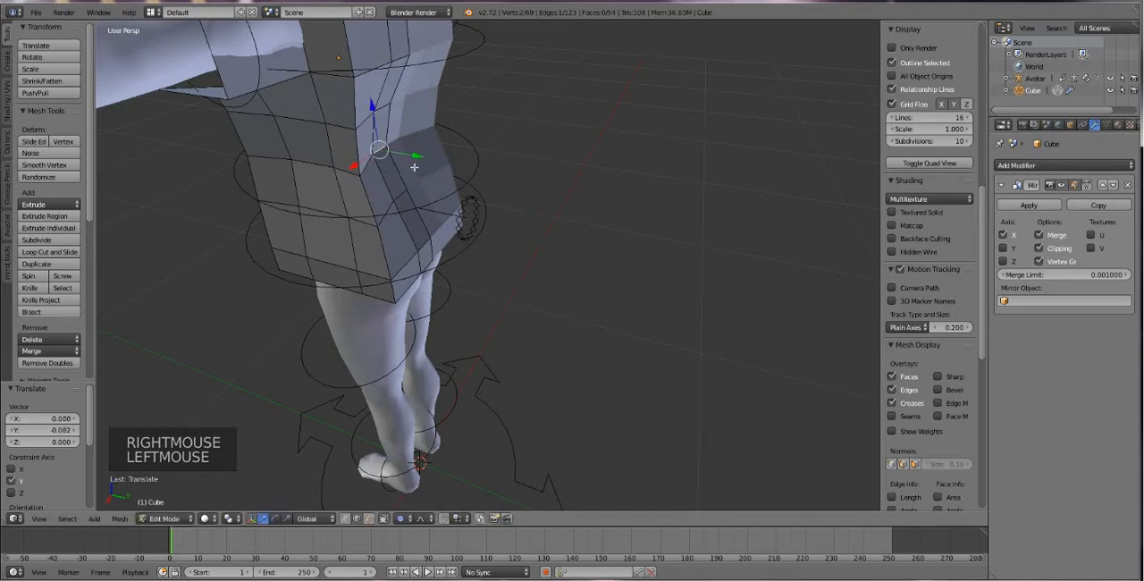
right_click(424, 241)
mouse_move(451, 254)
mouse_down()
mouse_move(424, 254)
mouse_move(443, 253)
mouse_up()
Try to move an edge on the side of the torso freely, and undo it.
middle_drag(438, 255, 352, 214)
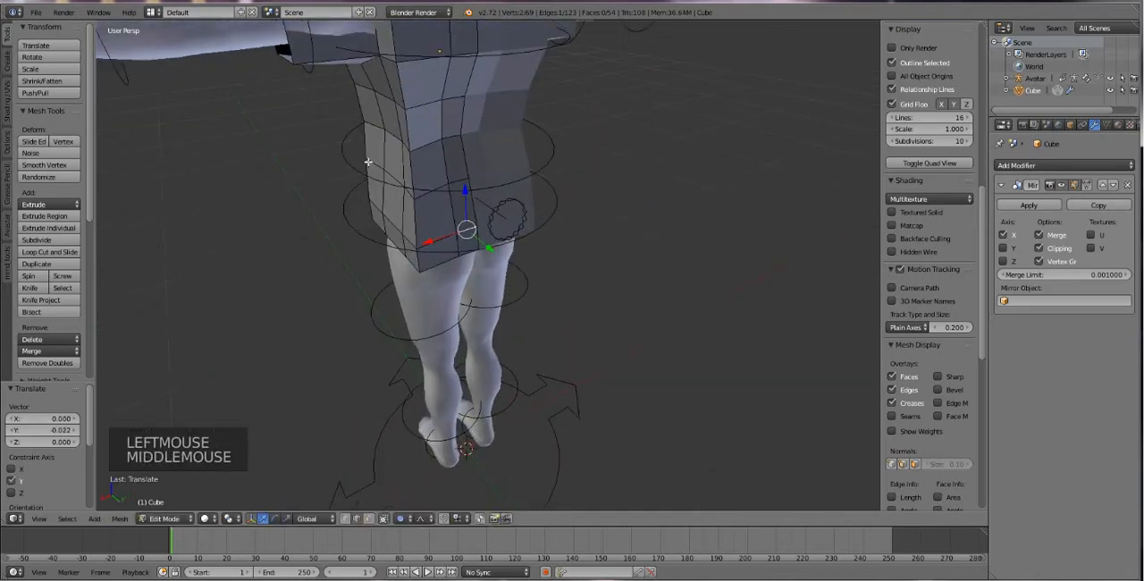
right_drag(384, 139, 393, 159)
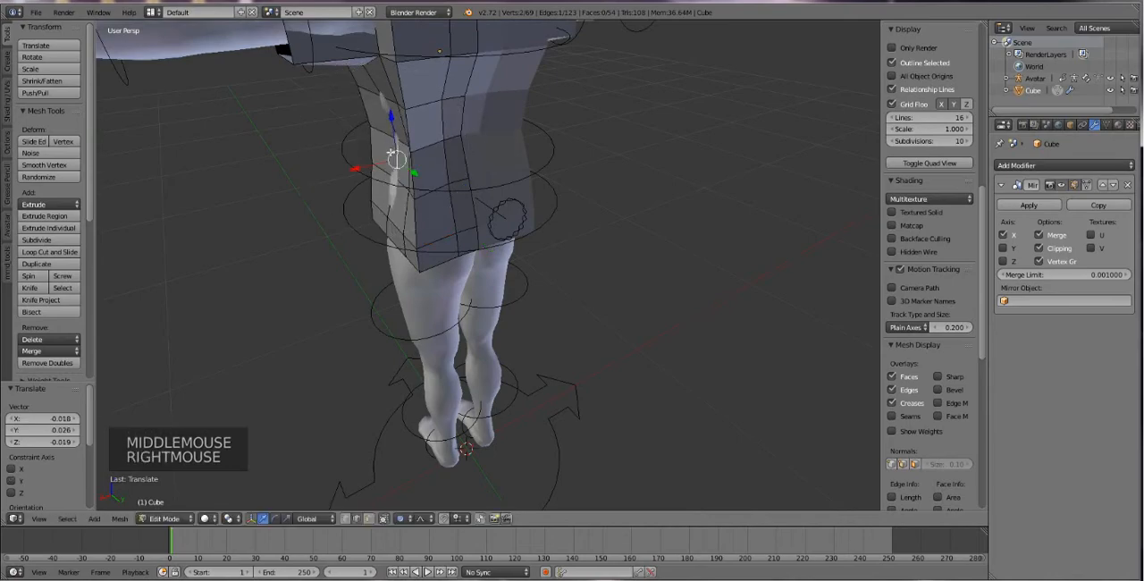
key(ctrl+z)
Pull the side waist edge by -0.006 and the side hip edge below it by -0.017 along X.
middle_drag(393, 159, 464, 230)
scroll(518, 164, down, 1)
right_click(469, 227)
mouse_move(468, 227)
mouse_down()
mouse_move(444, 224)
mouse_move(473, 232)
mouse_up()
right_click(464, 282)
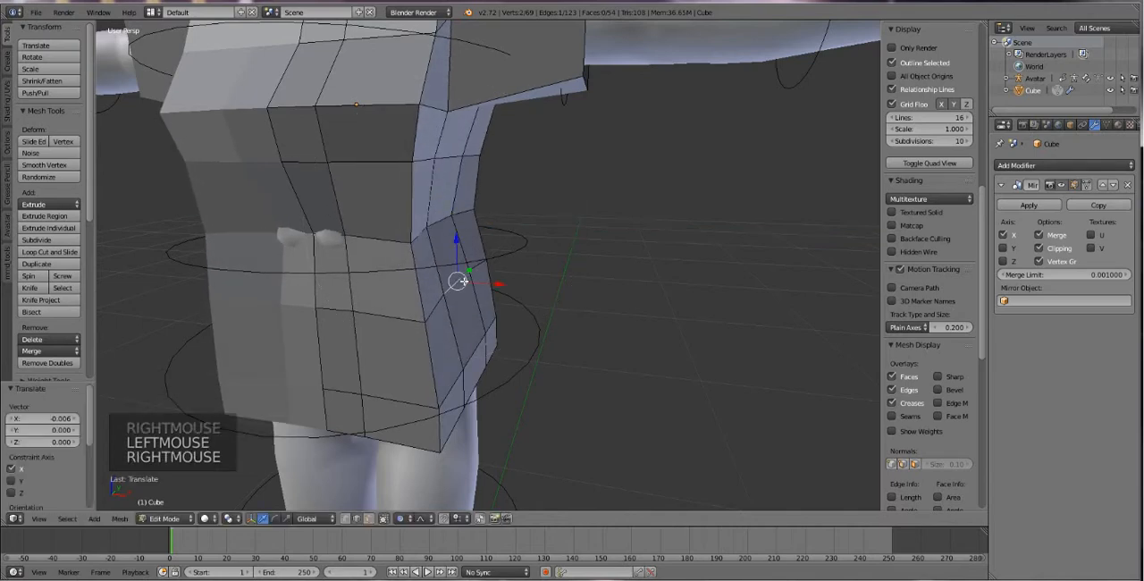
mouse_move(476, 284)
mouse_down()
mouse_move(459, 288)
mouse_move(483, 285)
mouse_up()
Try to move the top edge of the back near the shoulder, and undo it.
scroll(483, 284, down, 3)
middle_drag(487, 259, 577, 276)
scroll(414, 184, up, 1)
scroll(536, 295, up, 3)
right_click(577, 276)
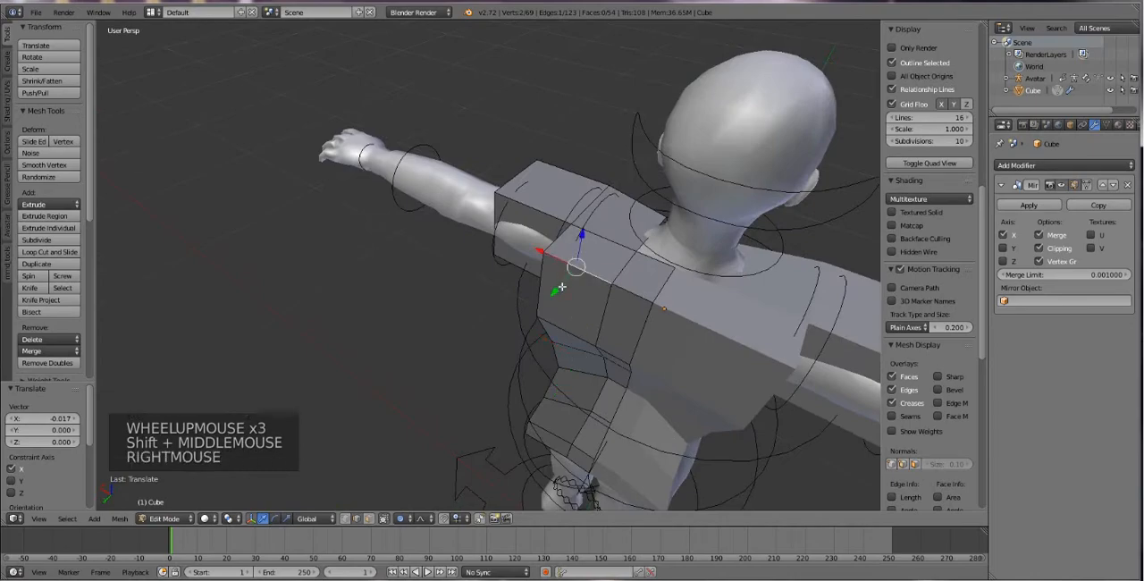
click(563, 285)
key(ctrl+z)
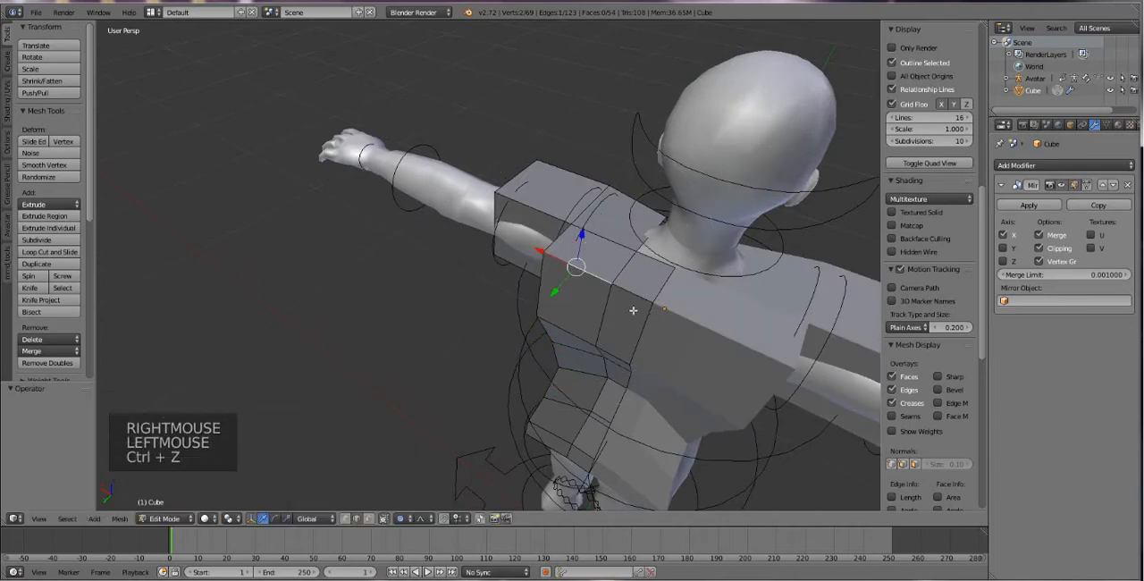
Examine the shirt mesh from the side and front, checking the chest edges and the mirrored half.
middle_drag(632, 310, 737, 284)
scroll(734, 283, up, 5)
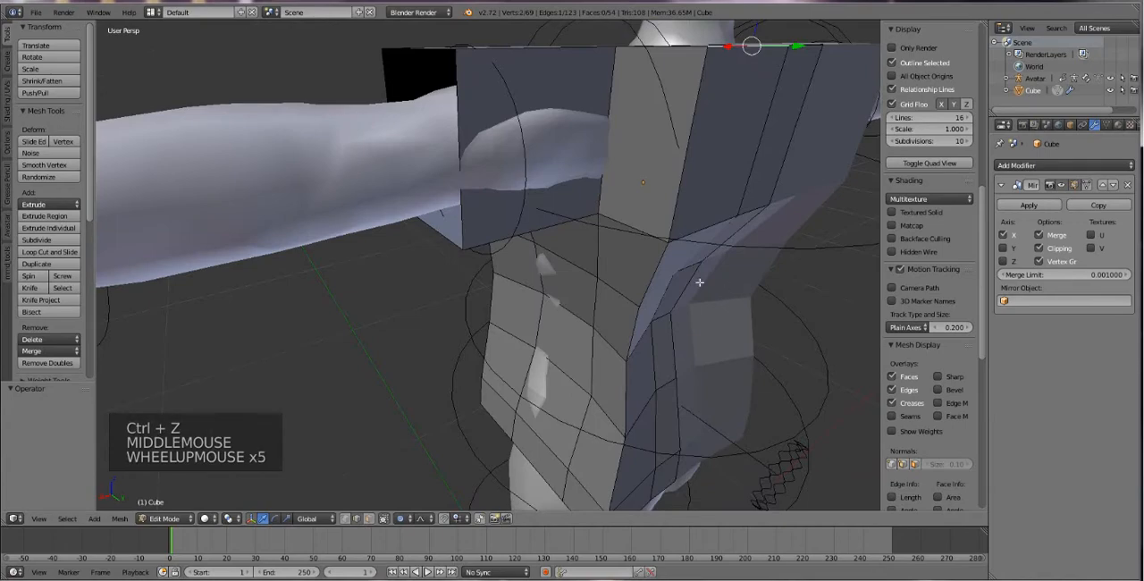
scroll(699, 282, down, 2)
shift+middle_drag(626, 253, 477, 388)
scroll(560, 254, up, 2)
scroll(477, 388, down, 6)
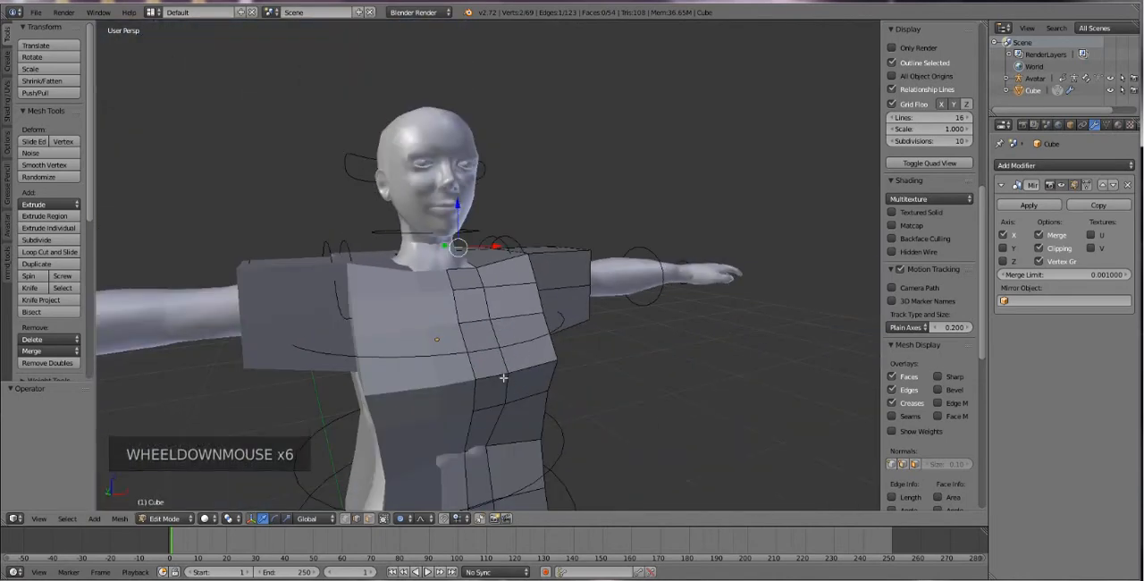
right_click(502, 347)
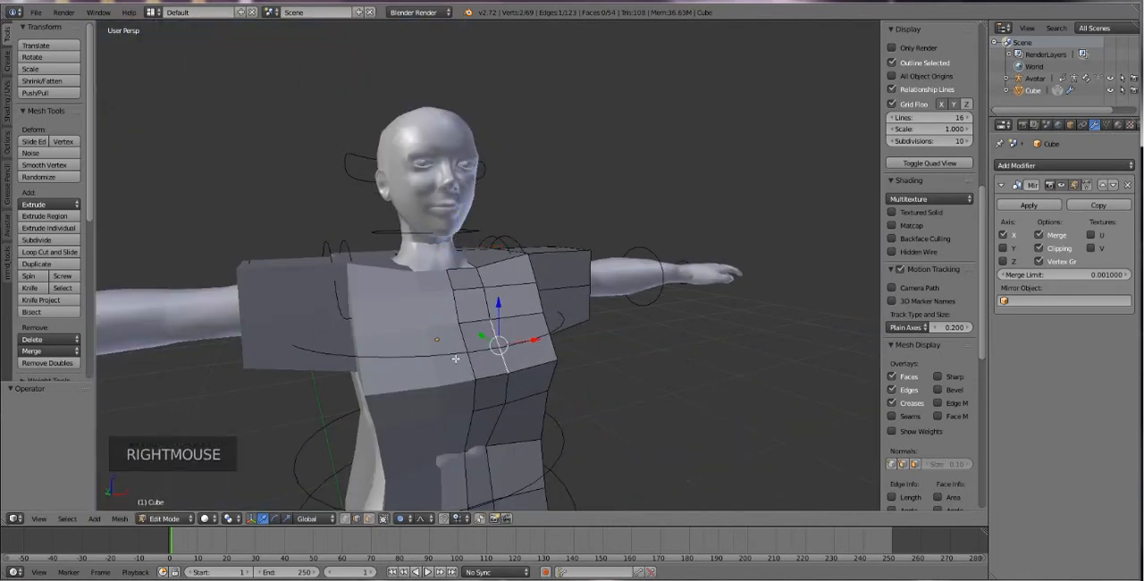
middle_drag(531, 383, 508, 368)
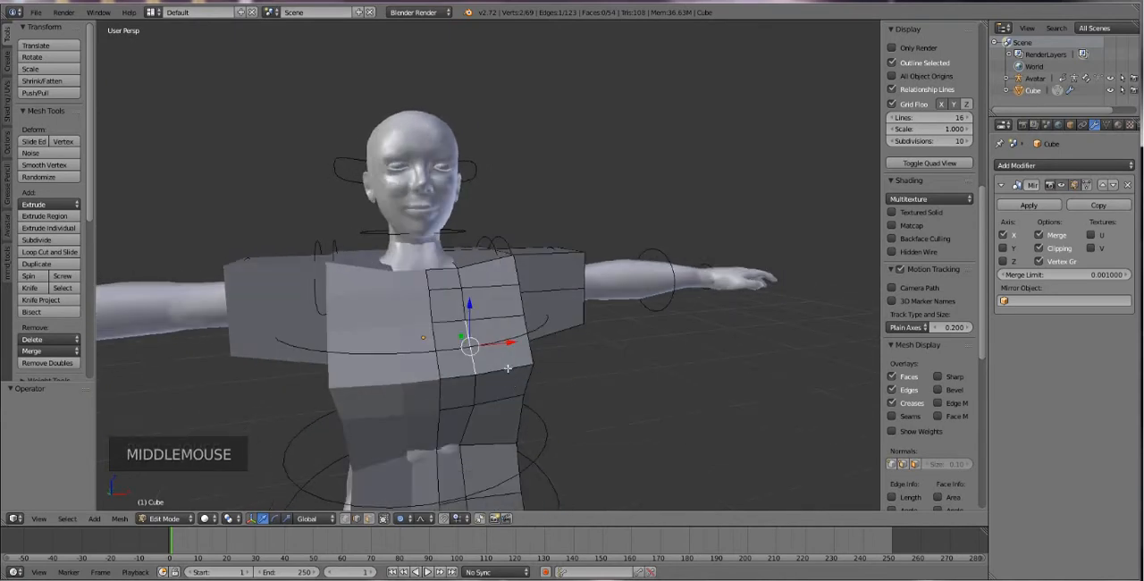
right_click(455, 283)
right_click(439, 324)
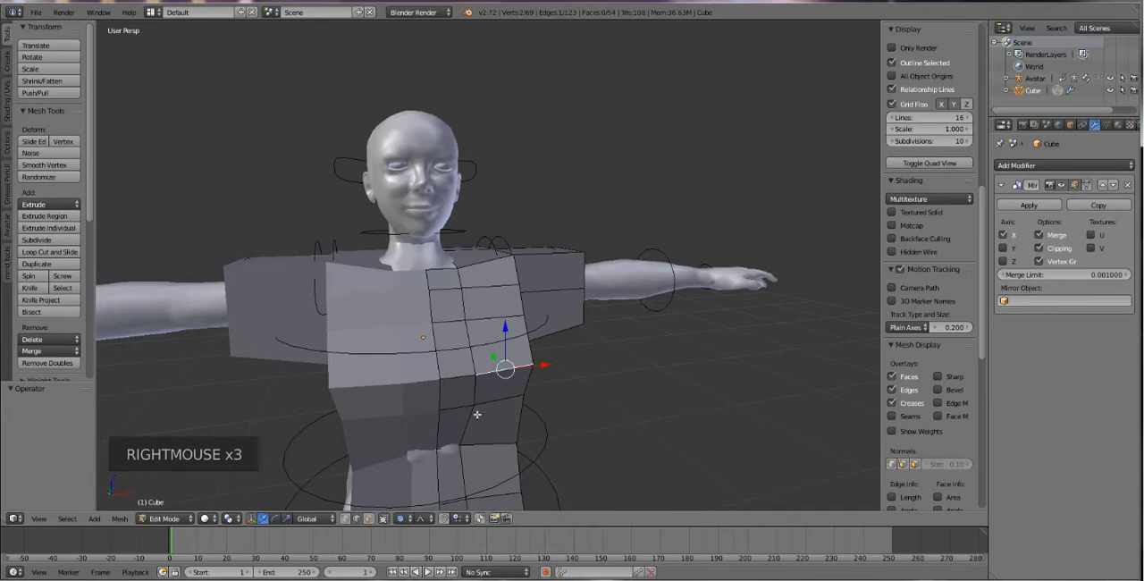
scroll(477, 414, down, 1)
scroll(497, 387, up, 3)
scroll(507, 394, down, 2)
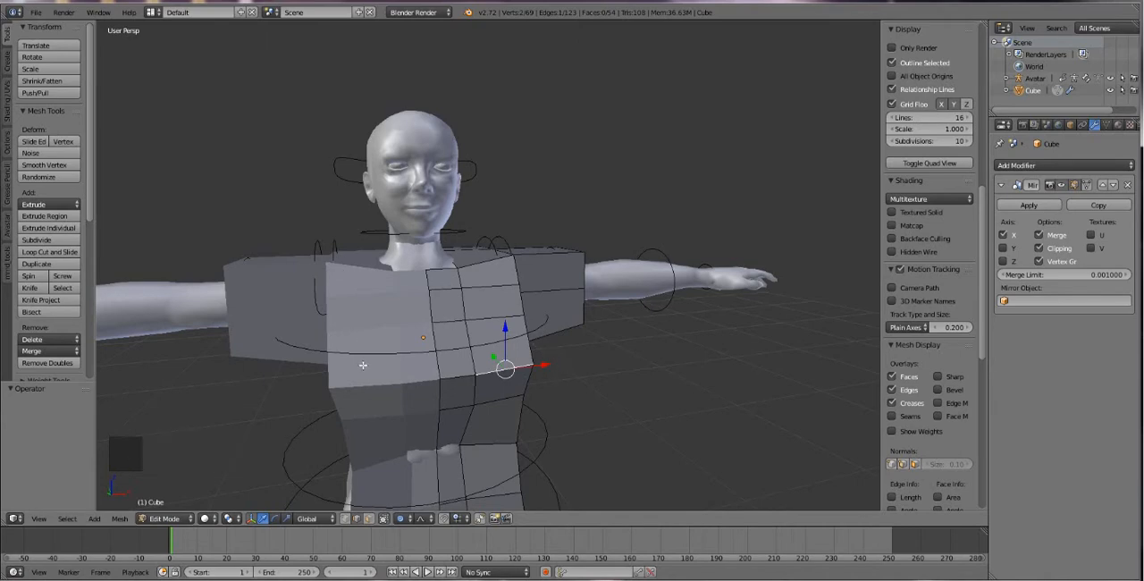
middle_drag(363, 365, 481, 351)
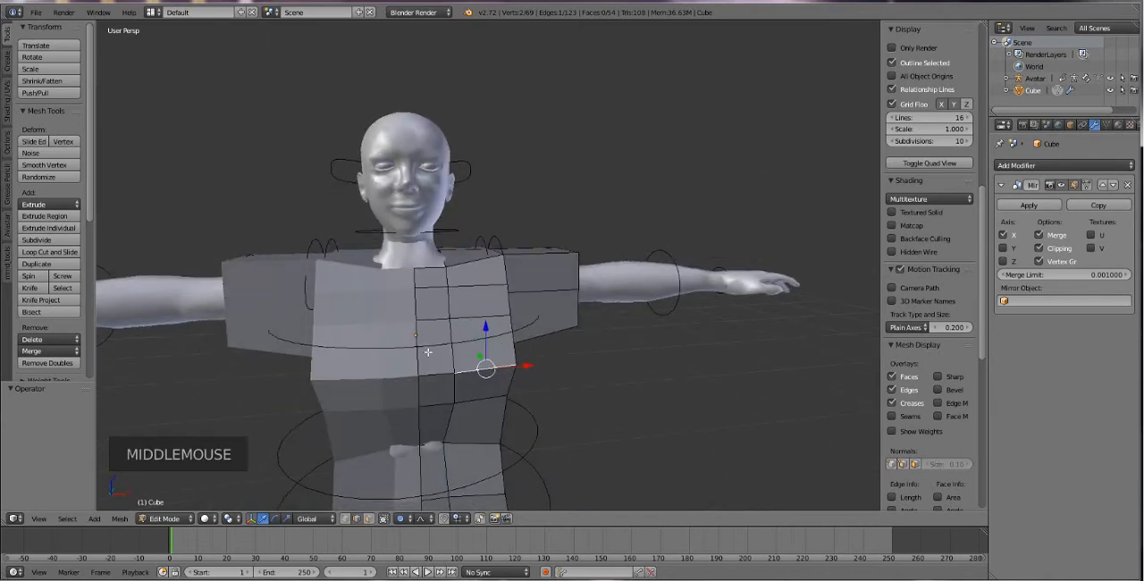
Apply the Mirror modifier in Object Mode, then return to Edit Mode and select a chest edge on the mirrored half.
click(1040, 206)
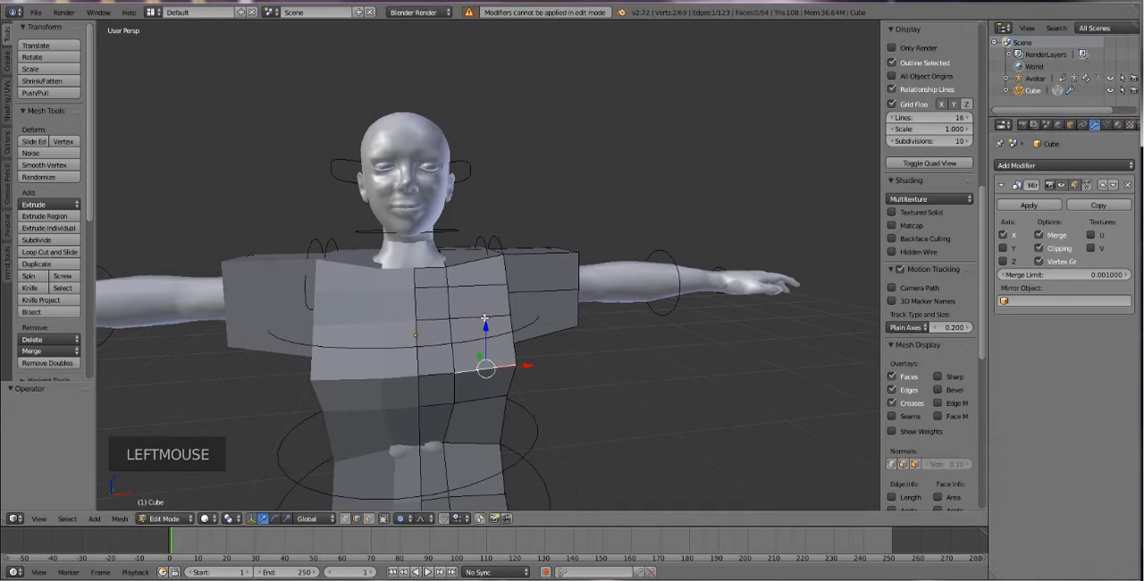
key(Tab)
click(1030, 202)
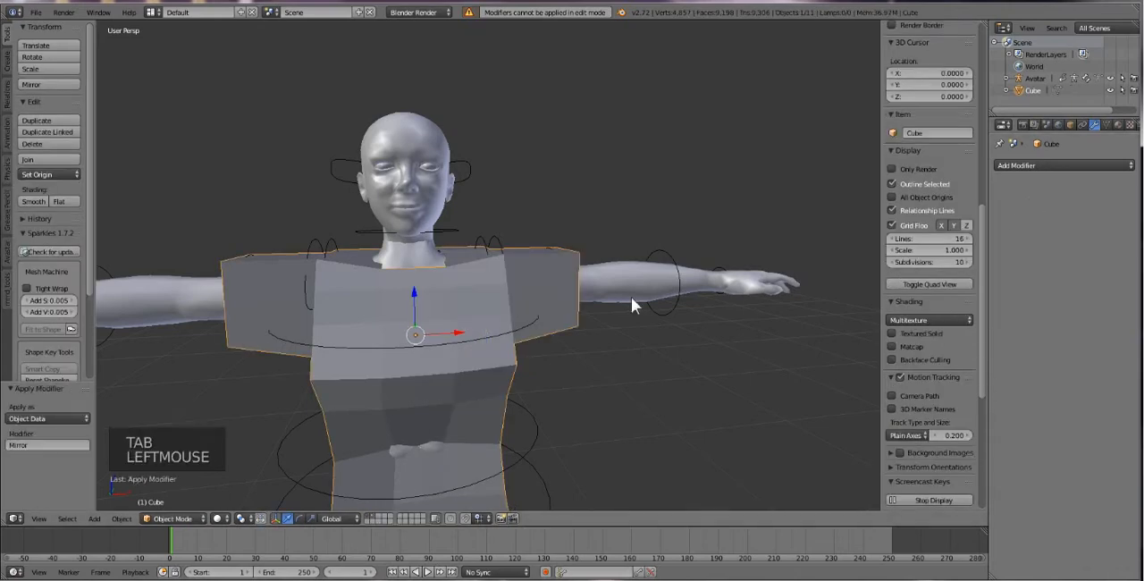
key(Tab)
right_click(364, 348)
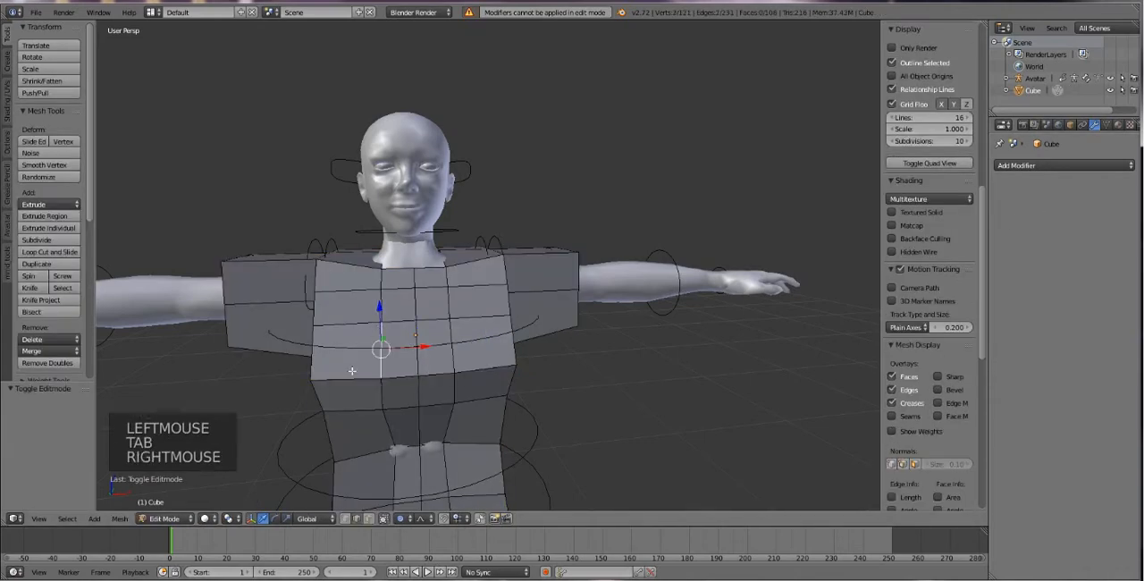
Undo the application of the Mirror modifier to restore it, and return to Edit Mode.
key(ctrl+z)
key(ctrl+z)
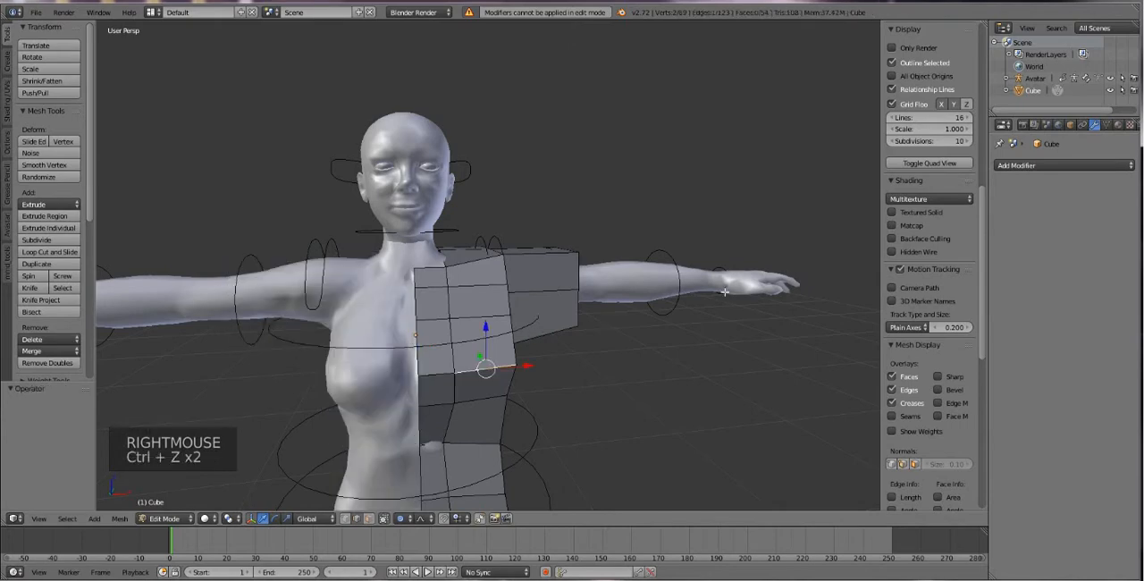
click(1031, 166)
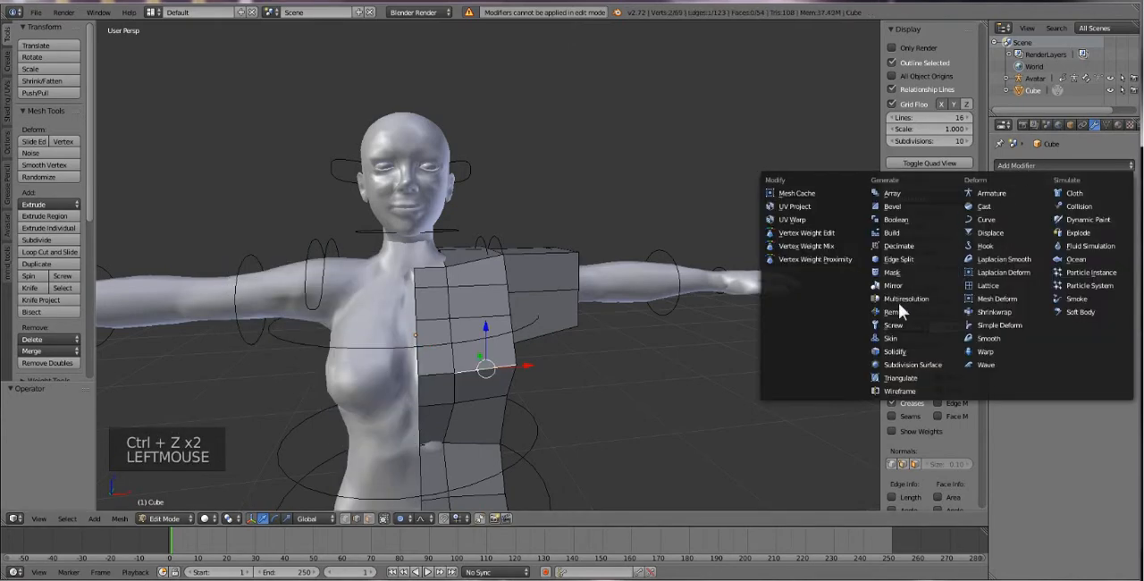
click(553, 226)
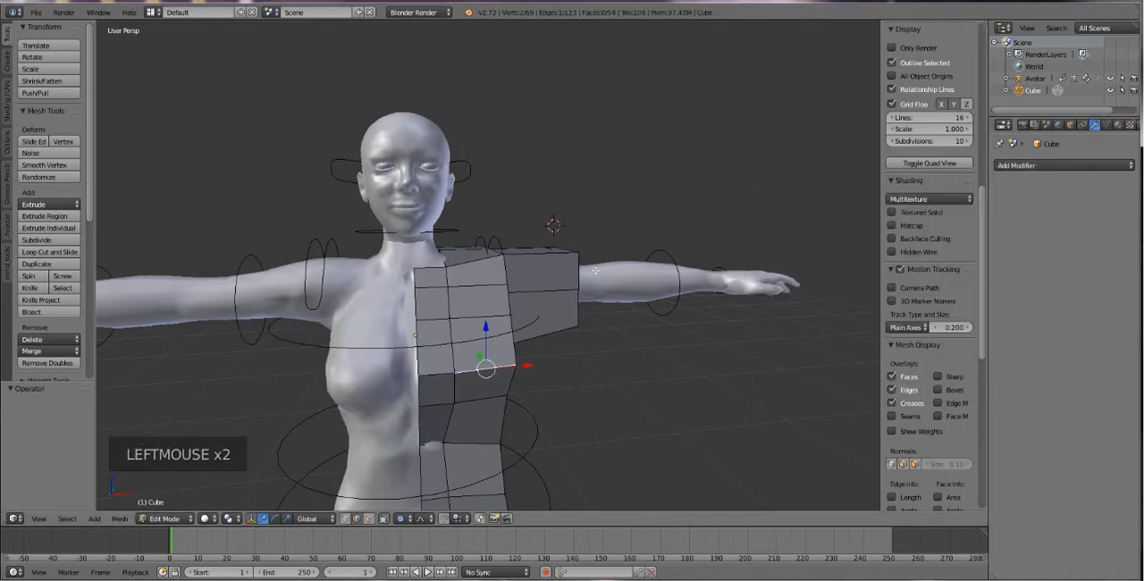
key(Tab)
key(ctrl+z)
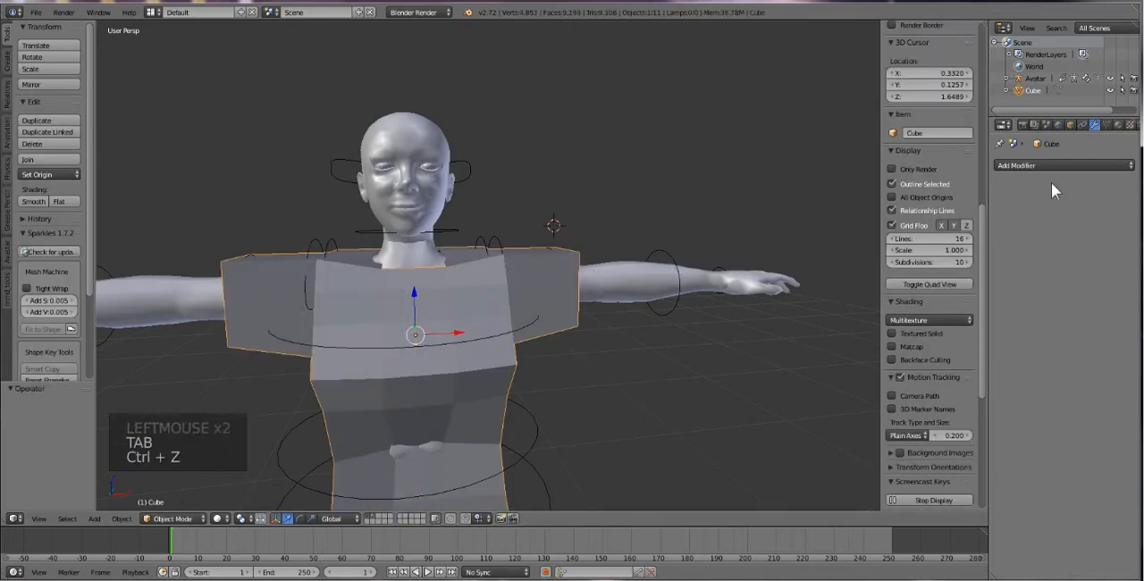
key(ctrl+z)
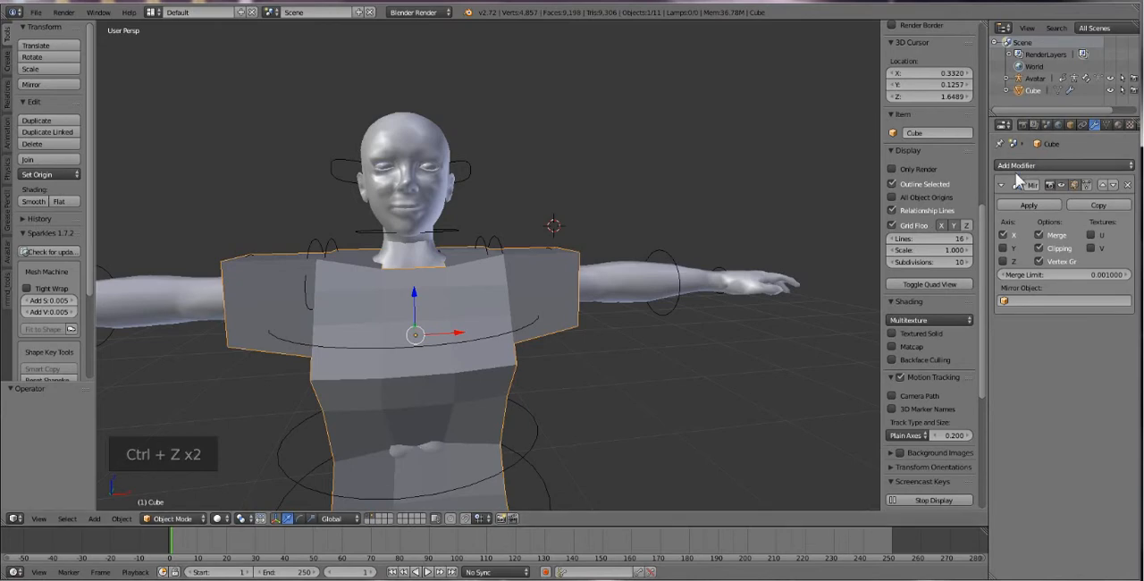
key(Tab)
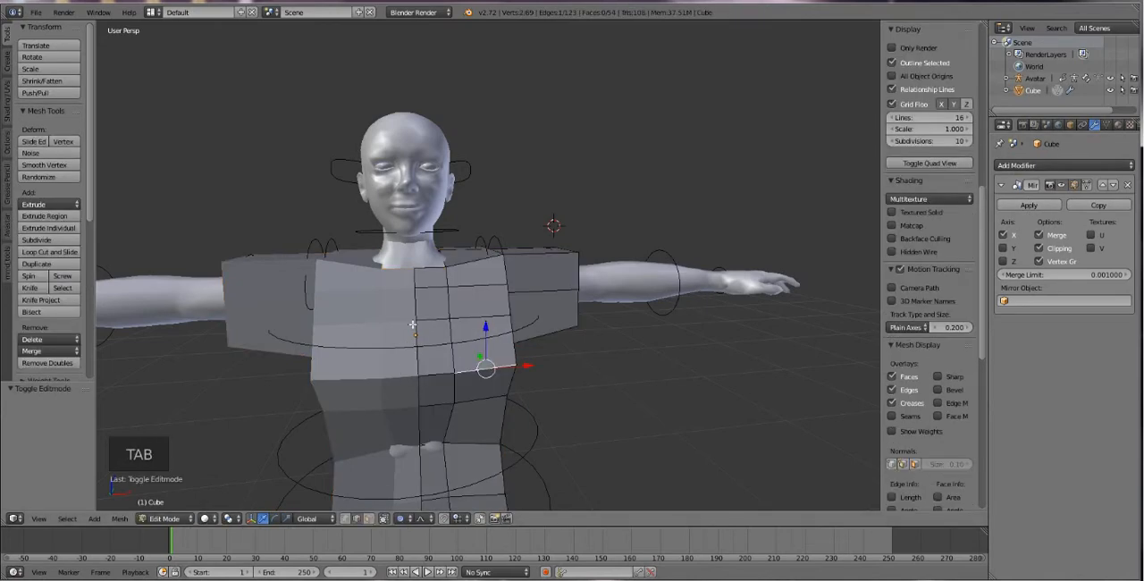
Move the top back shoulder edge by -0.030 along Y, and its outer corner vertex freely by about -0.034, -0.056, -0.021 with proportional falloff.
middle_drag(413, 324, 486, 323)
scroll(474, 342, up, 2)
right_click(486, 324)
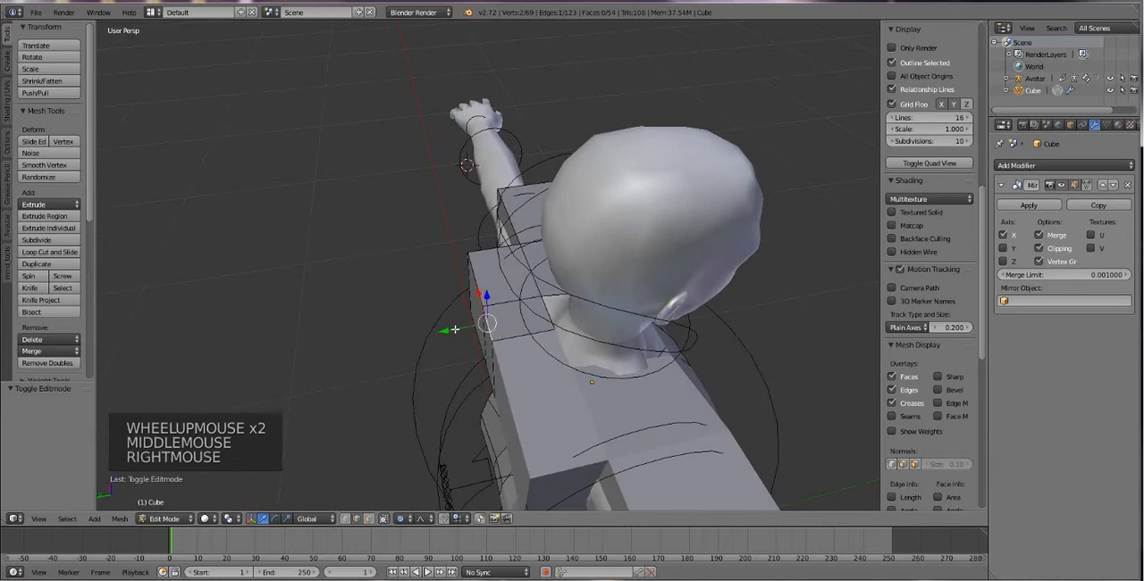
drag(455, 329, 480, 319)
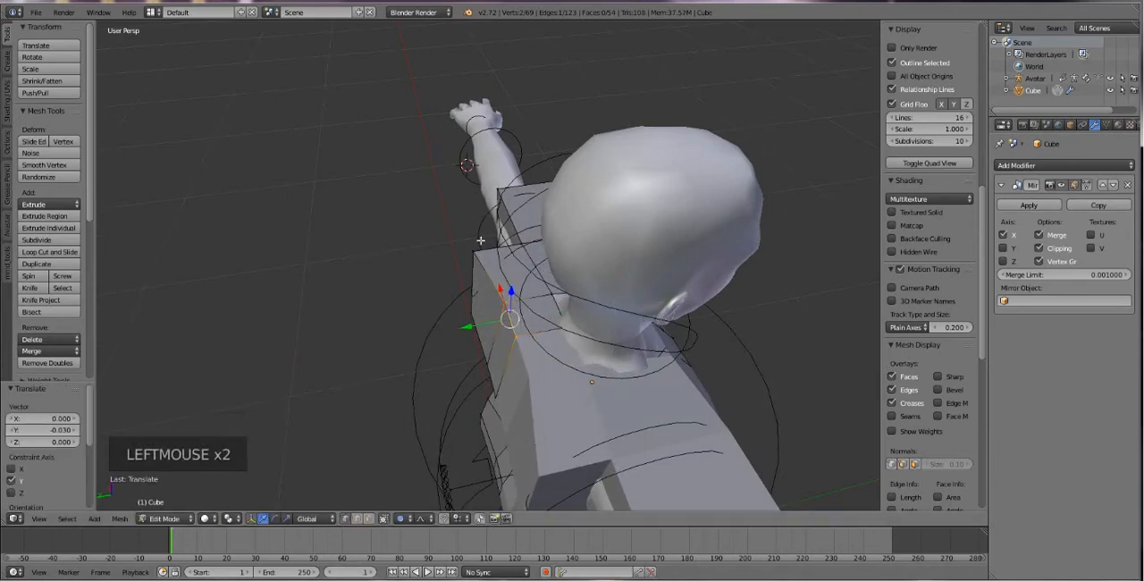
right_click(480, 242)
key(g)
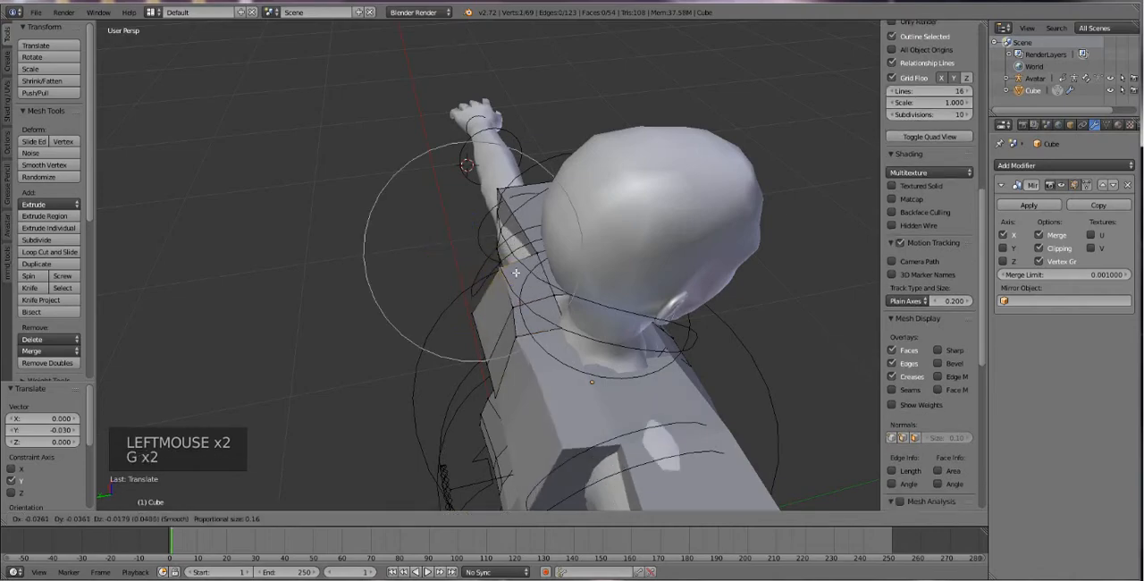
click(515, 272)
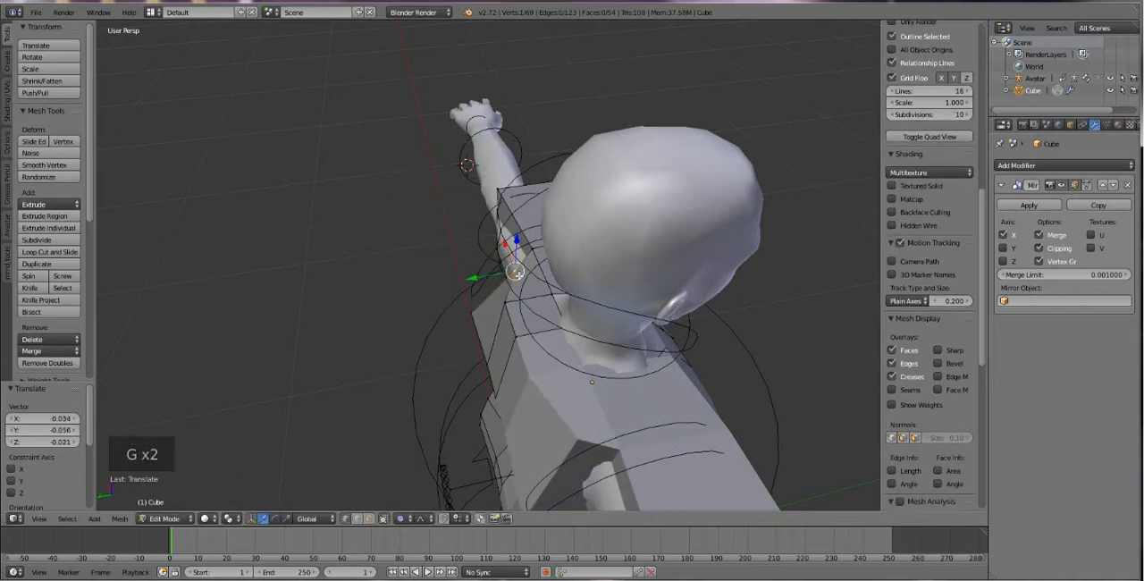
Lower the top back vertex beside the centre by -0.033 along Z and the centre back one by -0.025.
middle_drag(533, 315, 661, 255)
middle_drag(589, 288, 568, 301)
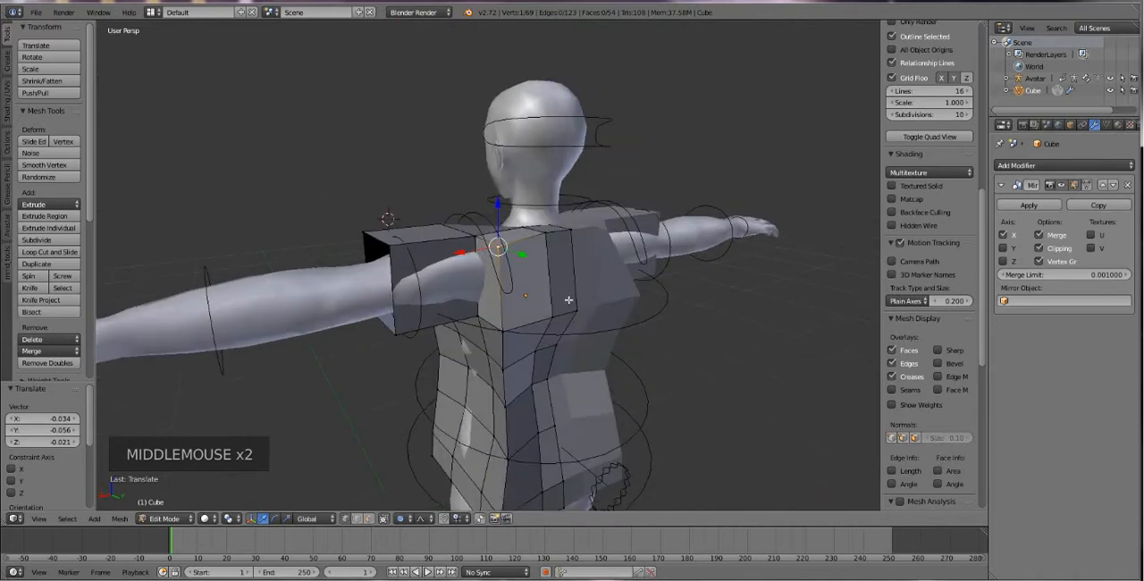
scroll(569, 300, up, 3)
right_click(583, 213)
drag(585, 182, 627, 221)
right_click(628, 222)
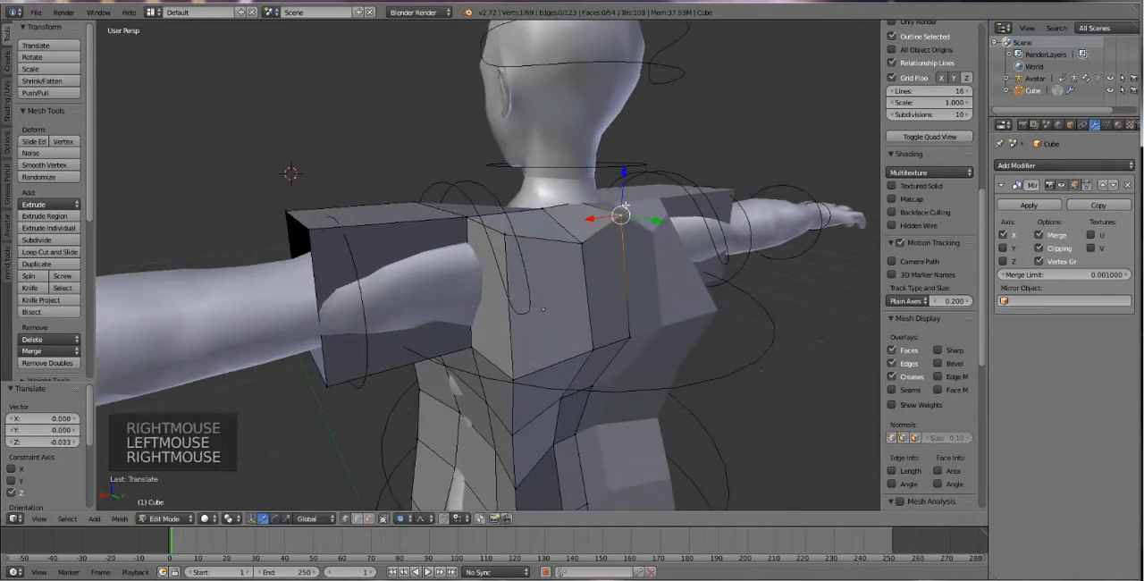
drag(621, 183, 619, 207)
Select the vertex at the centre back of the neck opening and move it 0.014 along Y with proportional falloff.
right_click(578, 201)
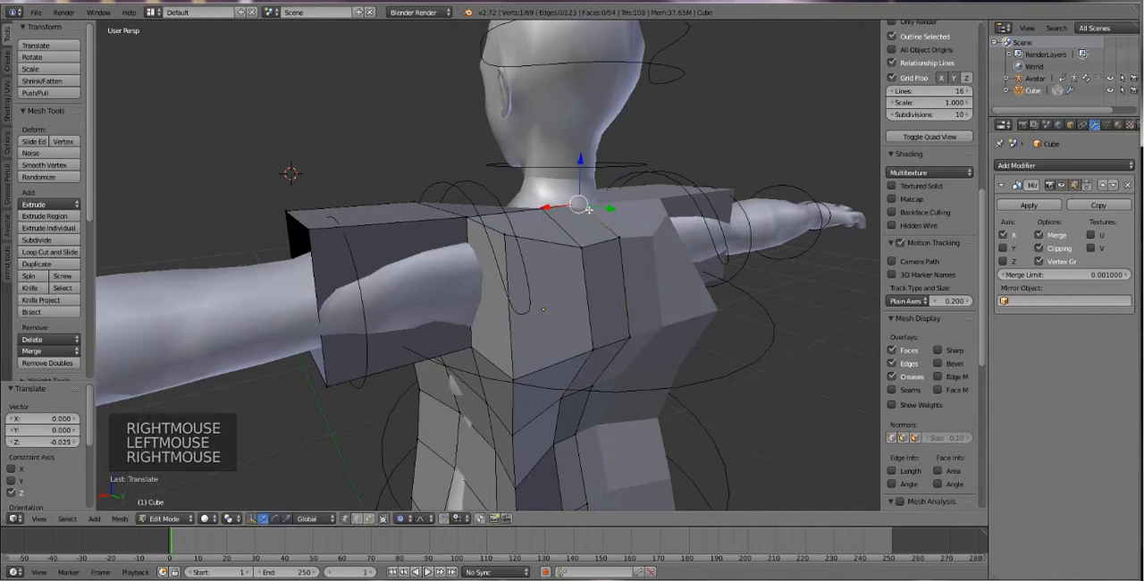
middle_drag(590, 211, 600, 196)
drag(603, 193, 607, 199)
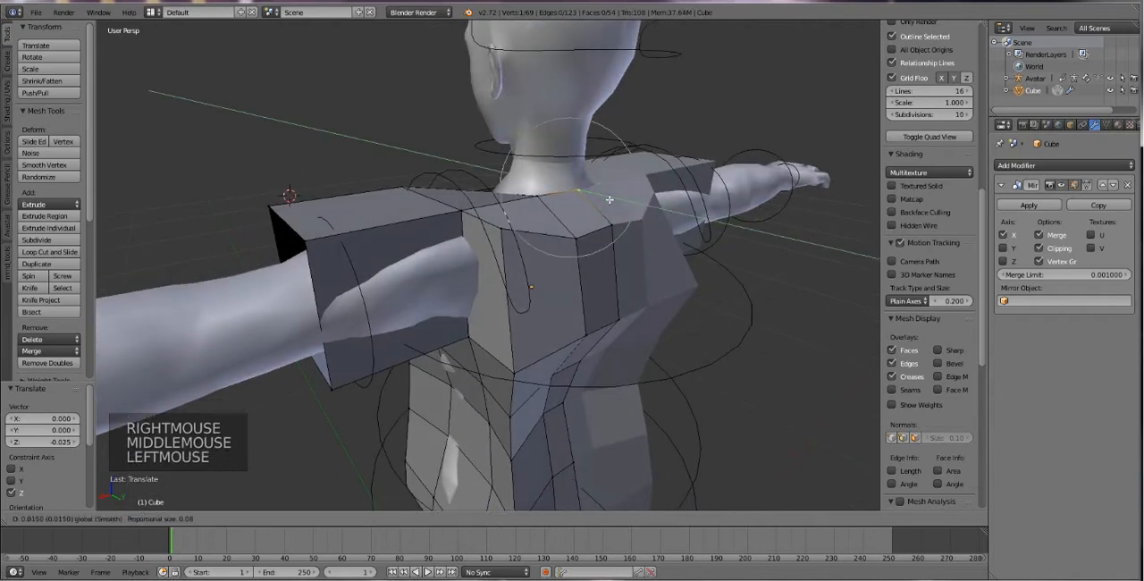
Examine the reshaped shirt from the back, side and front to check its fit around the avatar.
middle_drag(607, 198, 660, 268)
scroll(660, 267, down, 1)
scroll(513, 340, down, 2)
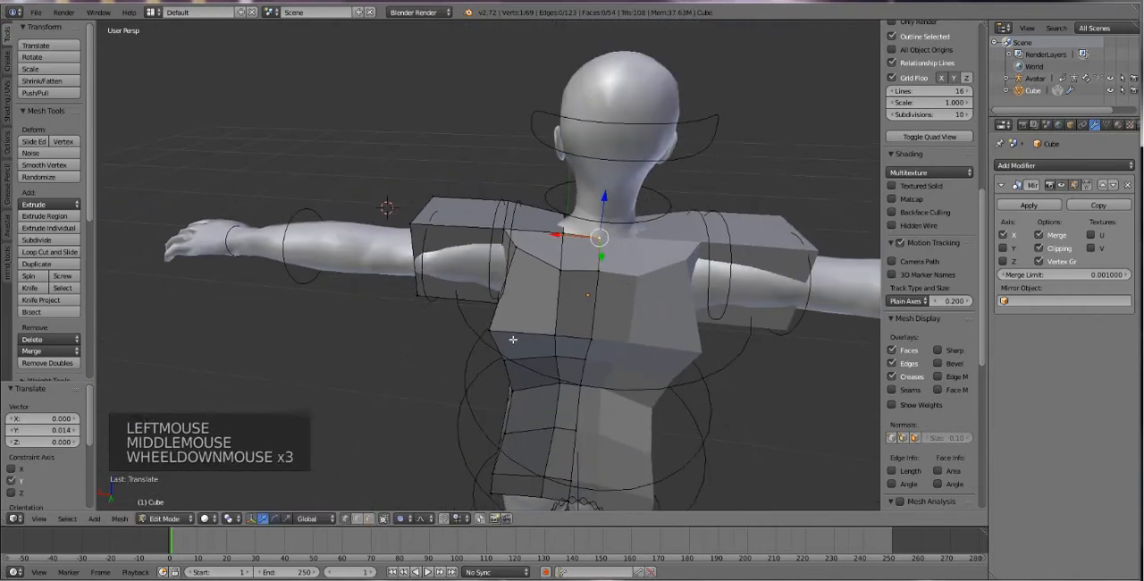
middle_drag(513, 341, 501, 331)
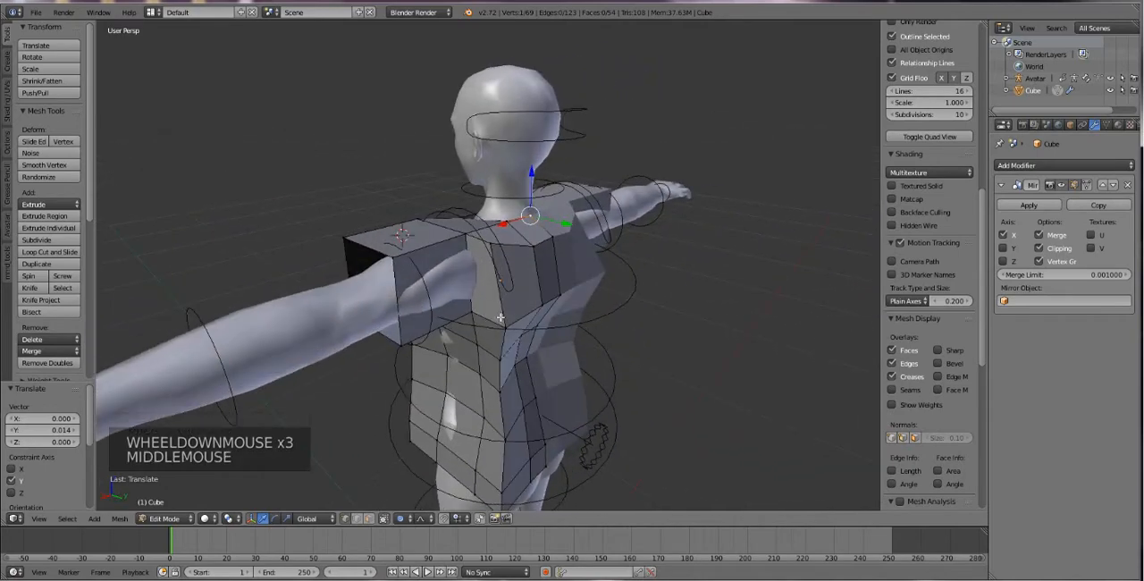
right_click(533, 339)
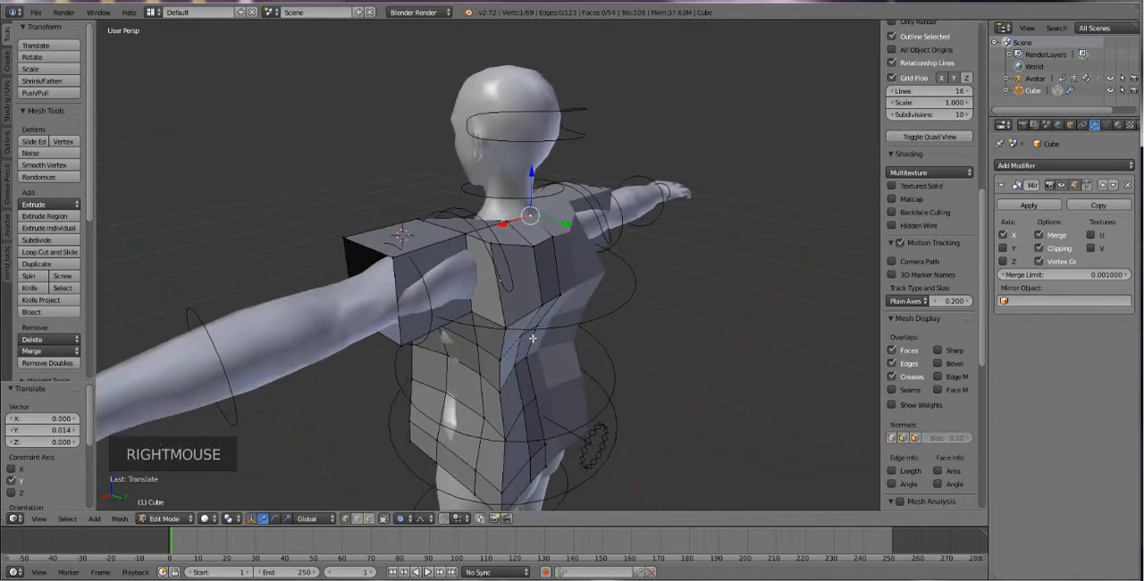
middle_drag(519, 360, 684, 339)
scroll(560, 367, down, 2)
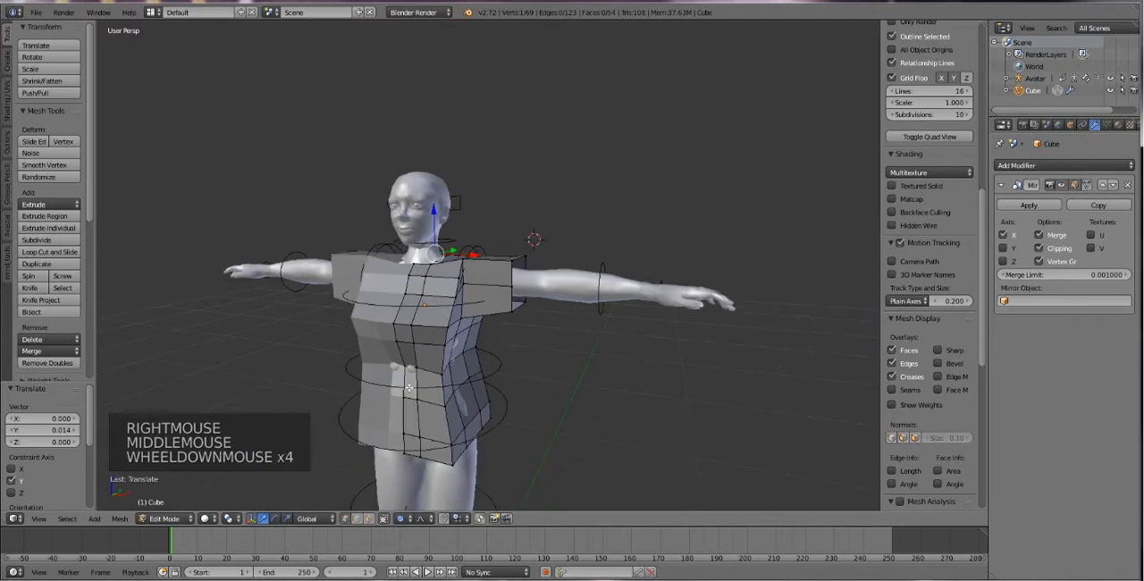
shift+middle_drag(560, 367, 534, 356)
scroll(532, 355, up, 1)
scroll(533, 355, up, 1)
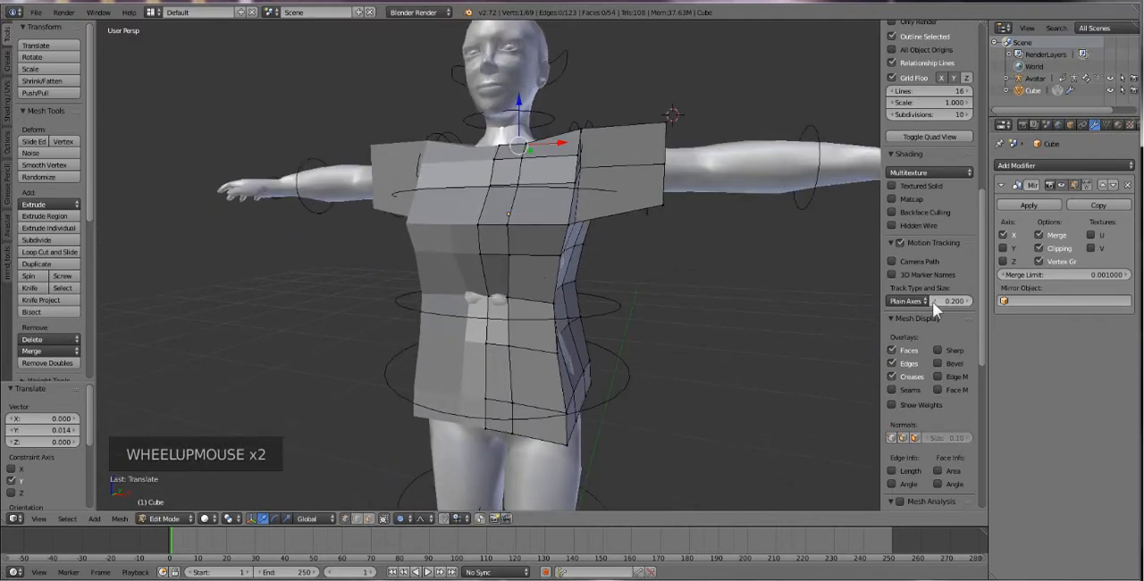
Add a Subdivision Surface modifier to the shirt, try 3 viewport subdivisions, and set the viewport level to 2.
click(1040, 166)
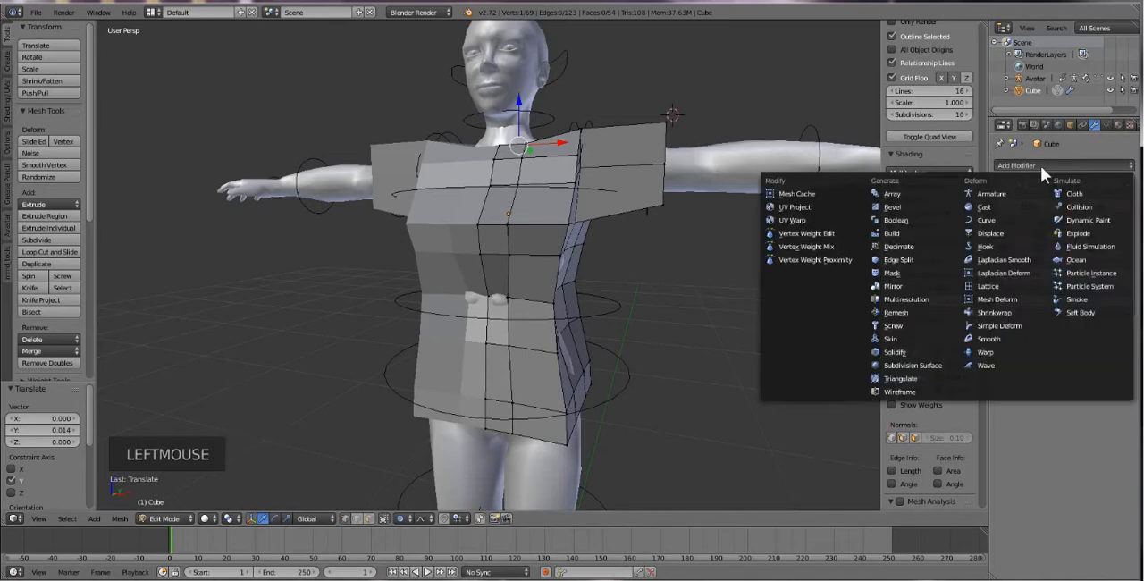
click(1050, 164)
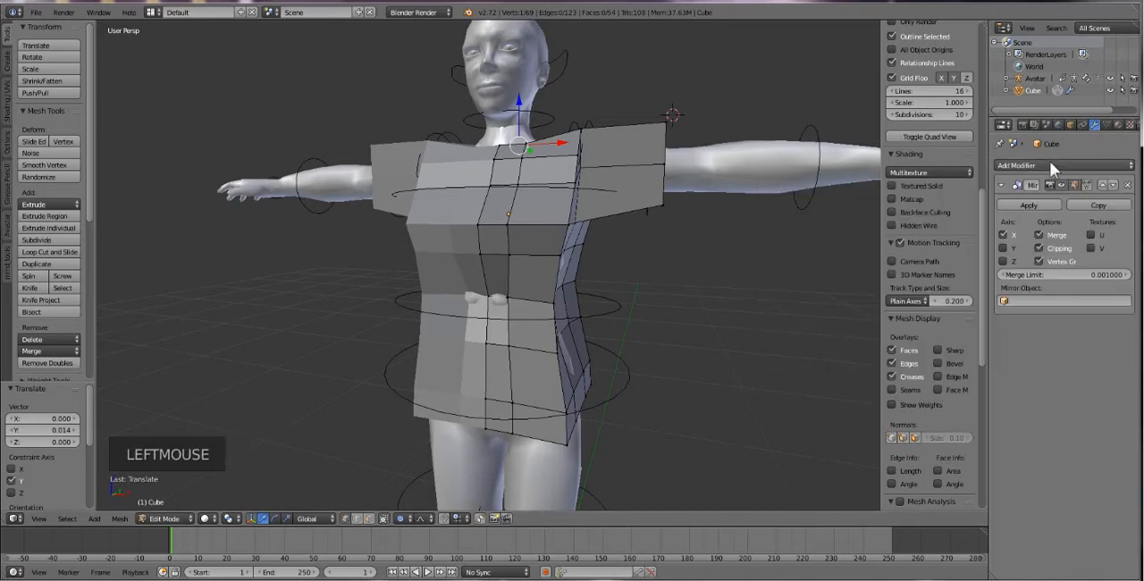
click(1049, 164)
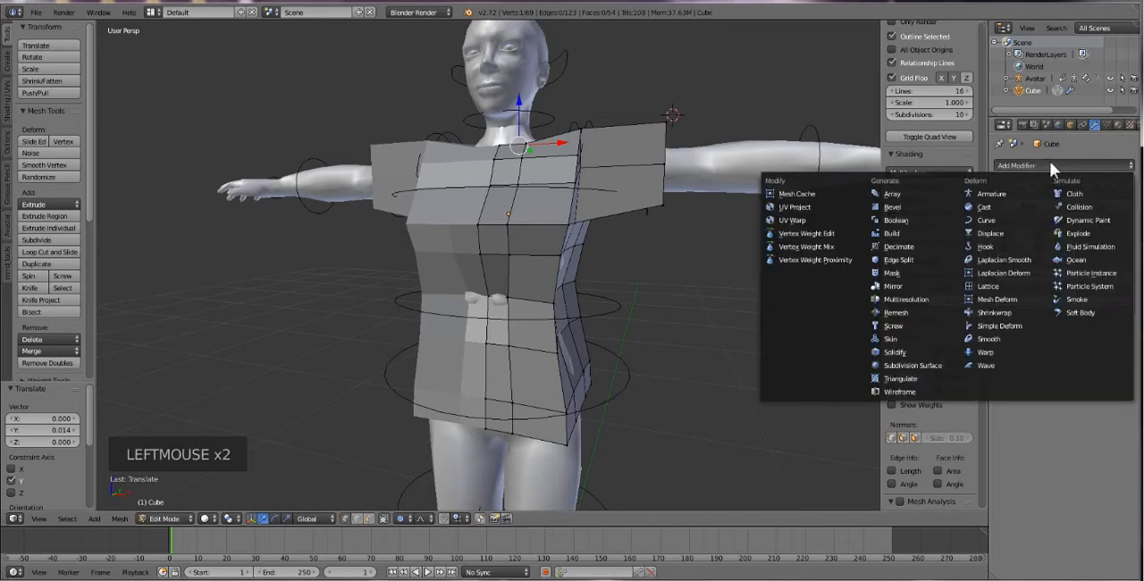
click(921, 366)
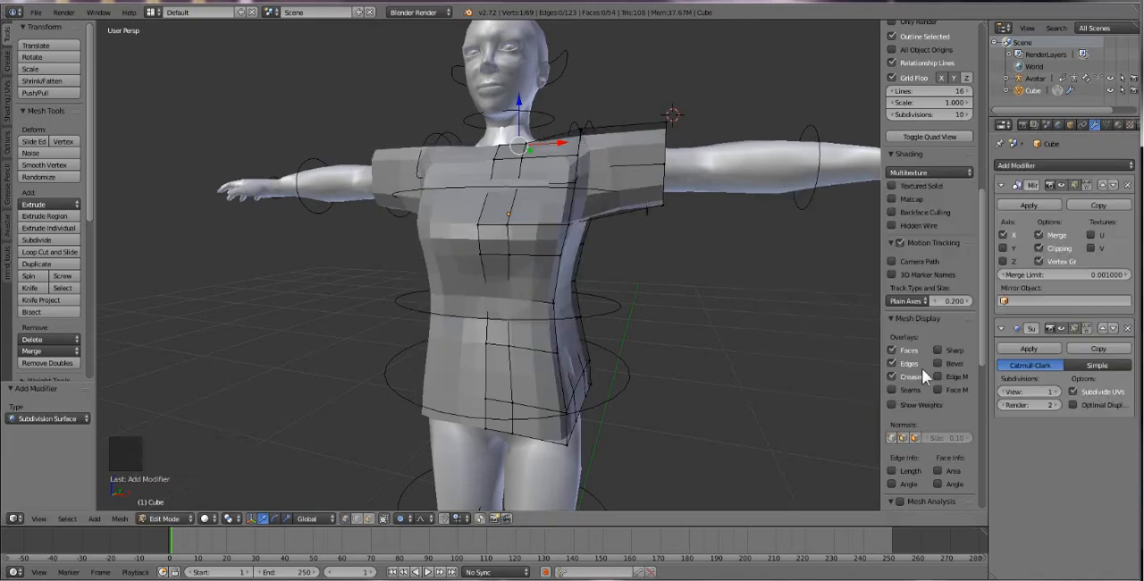
middle_drag(635, 266, 626, 292)
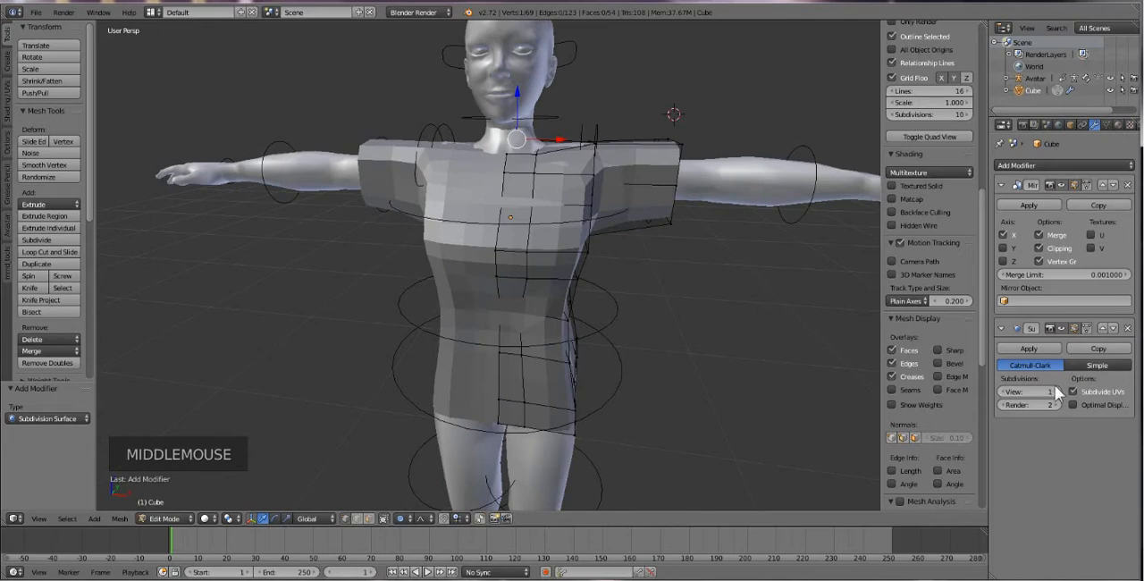
click(1056, 392)
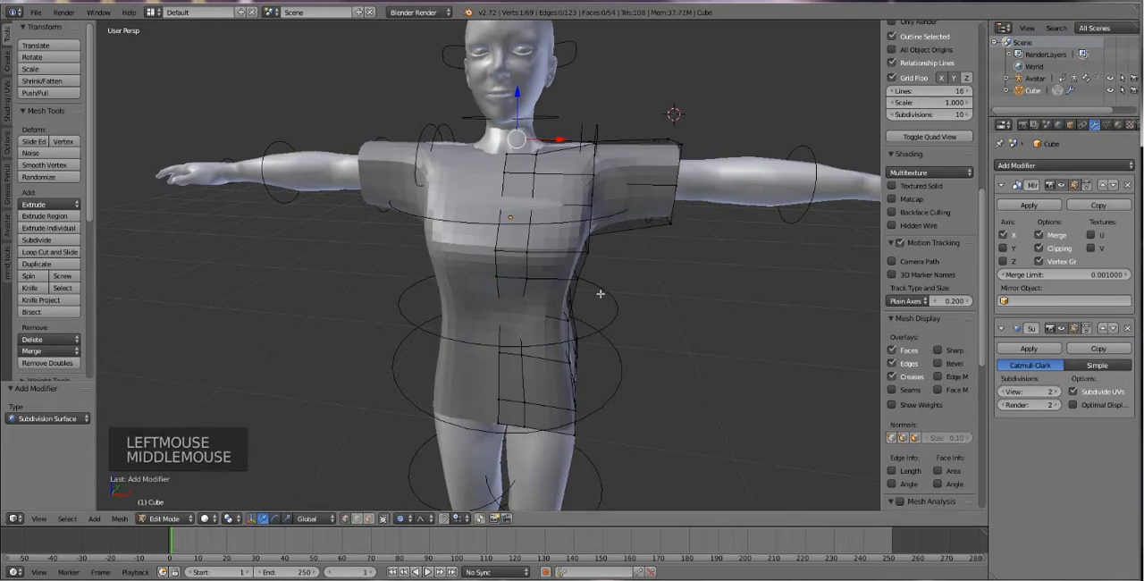
middle_drag(600, 294, 711, 343)
click(1057, 391)
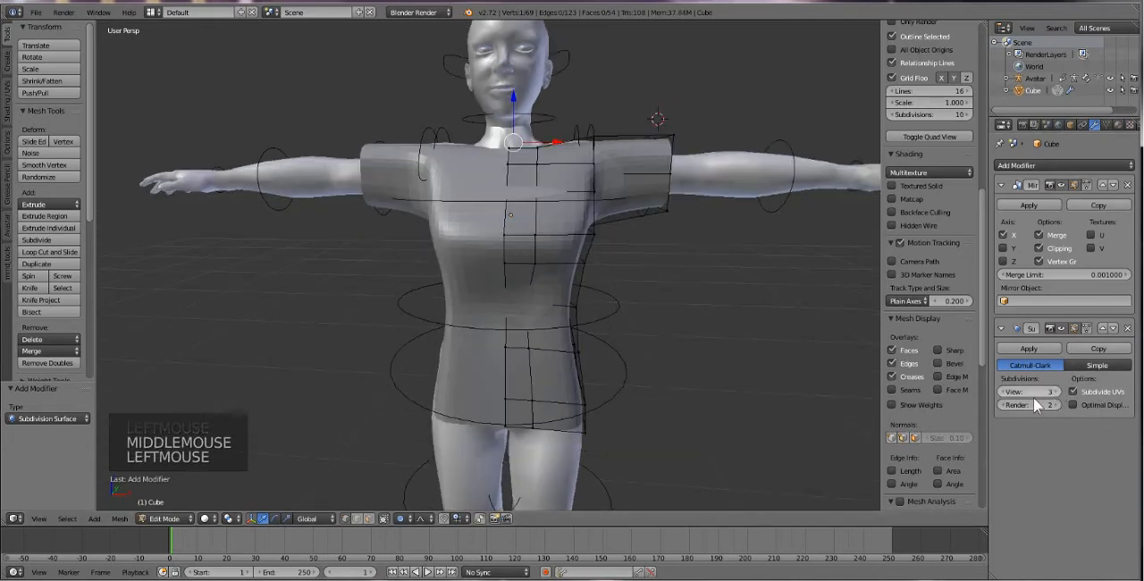
scroll(603, 370, up, 2)
middle_drag(621, 375, 616, 348)
click(1003, 391)
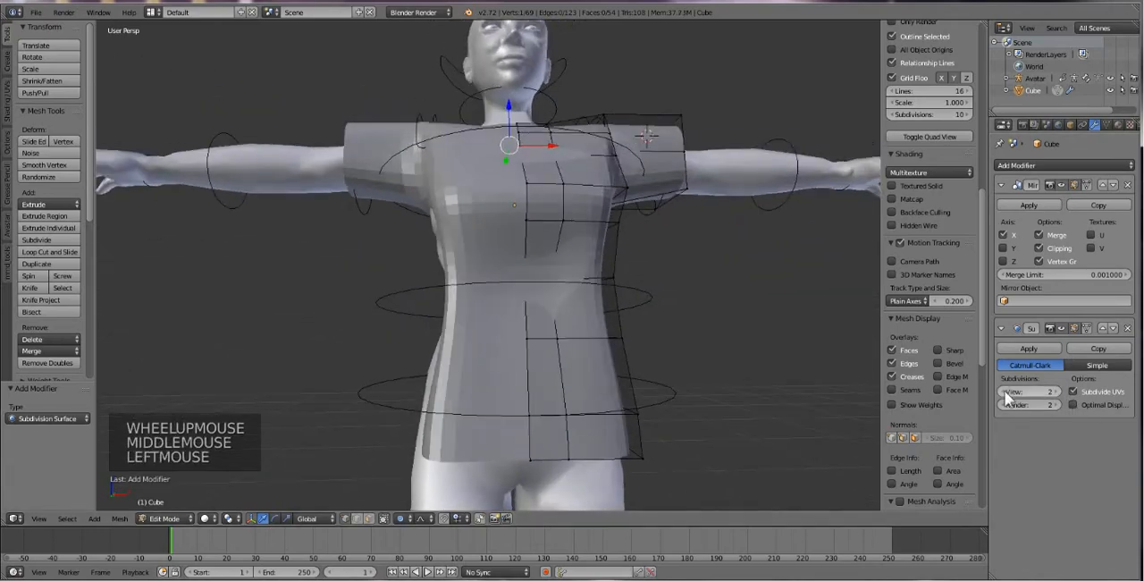
Examine the smoothed shirt from the side and front to check how it fits around the avatar's torso and arms.
mouse_move(500, 420)
middle_down()
mouse_move(487, 448)
mouse_move(500, 439)
middle_up()
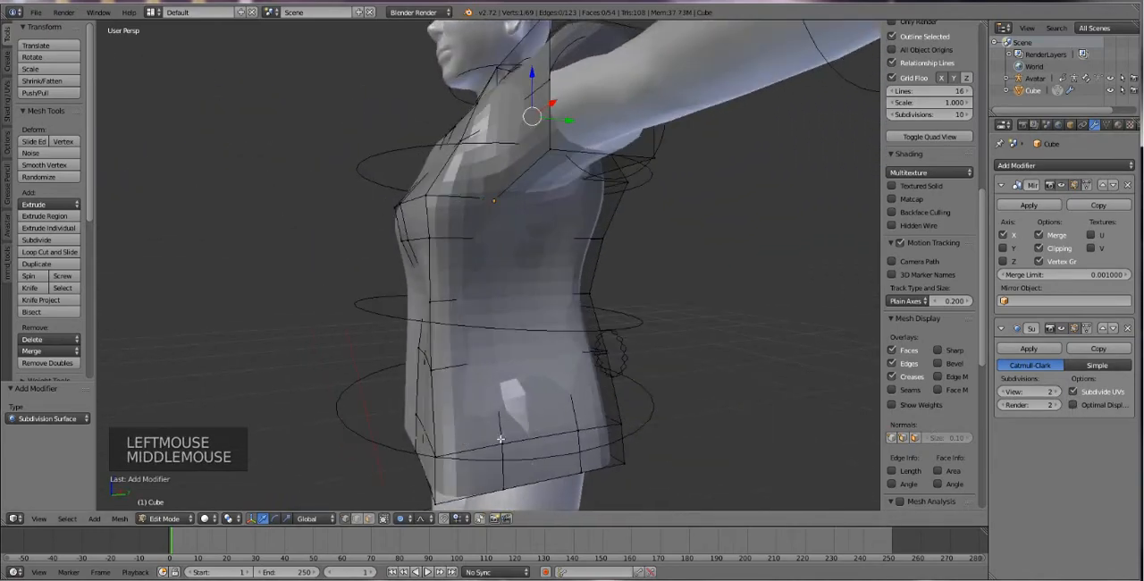
right_click(537, 485)
middle_drag(538, 482, 654, 150)
scroll(613, 242, down, 1)
mouse_move(613, 242)
middle_down()
mouse_move(572, 251)
mouse_move(621, 261)
middle_up()
scroll(647, 193, up, 1)
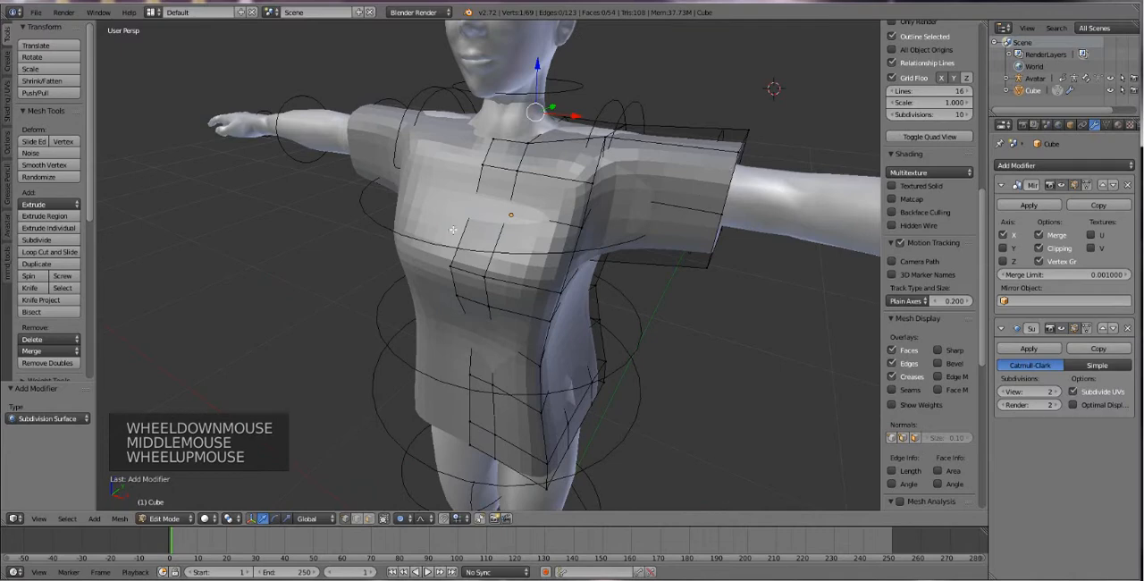
right_click(556, 159)
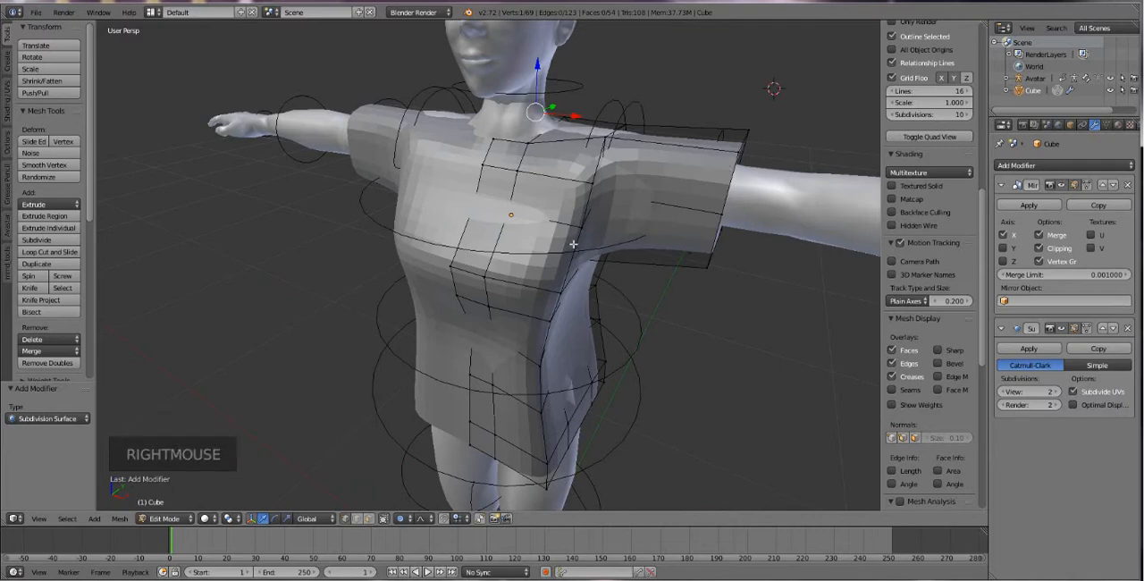
middle_drag(624, 260, 571, 283)
Try to shift the side vertex below the armpit along X.
right_click(564, 286)
drag(585, 285, 604, 297)
key(ctrl+z)
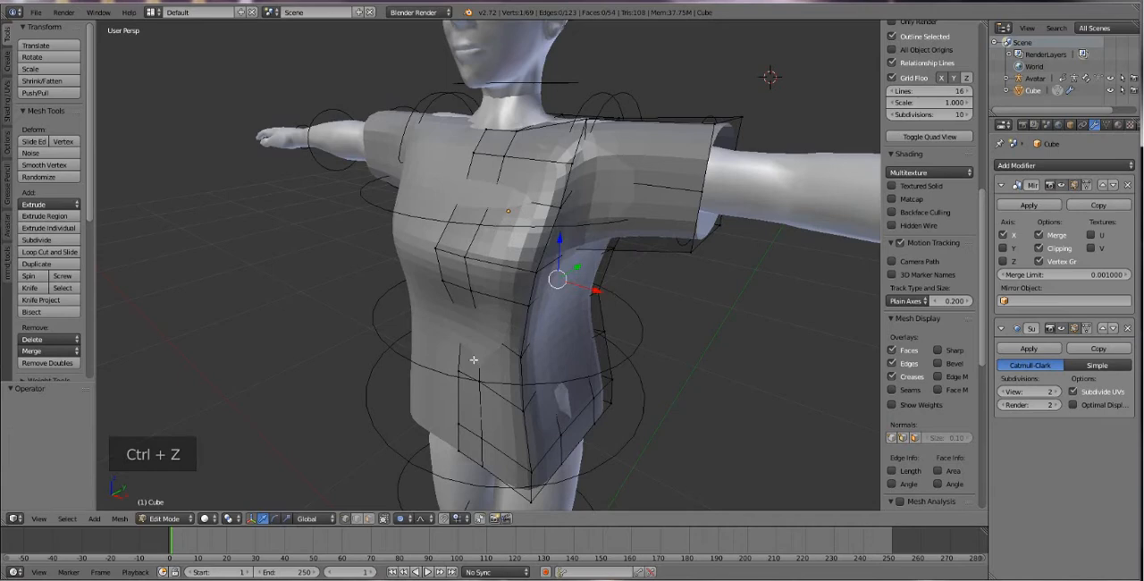
Move the front waist vertex beside the centre by -0.003 along Y, and the centre front neckline vertex by -0.011 along Z.
right_click(482, 340)
drag(500, 318, 498, 313)
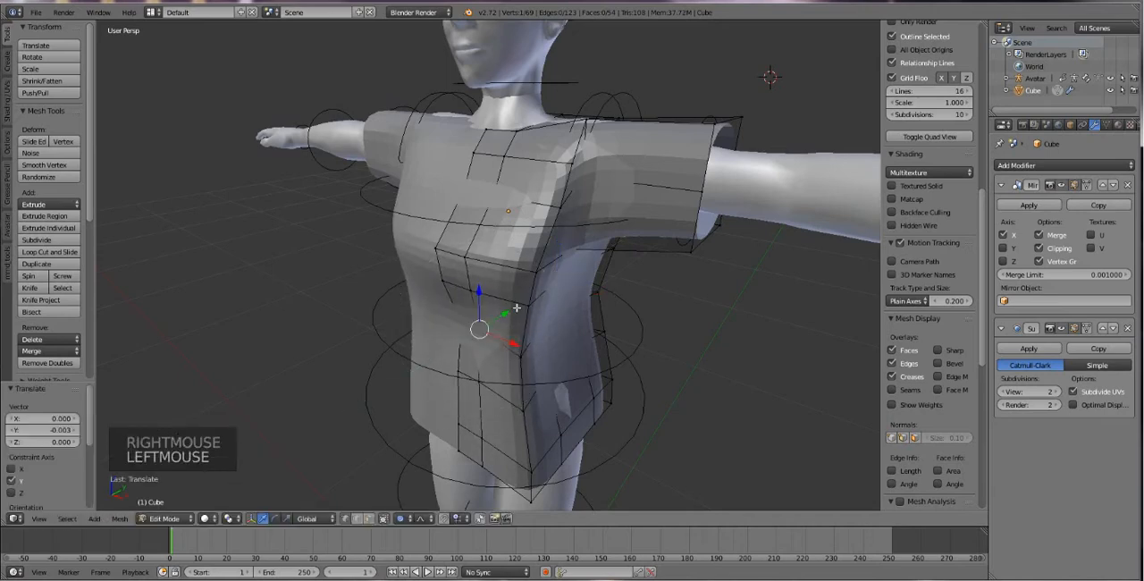
right_click(483, 135)
middle_drag(484, 135, 482, 145)
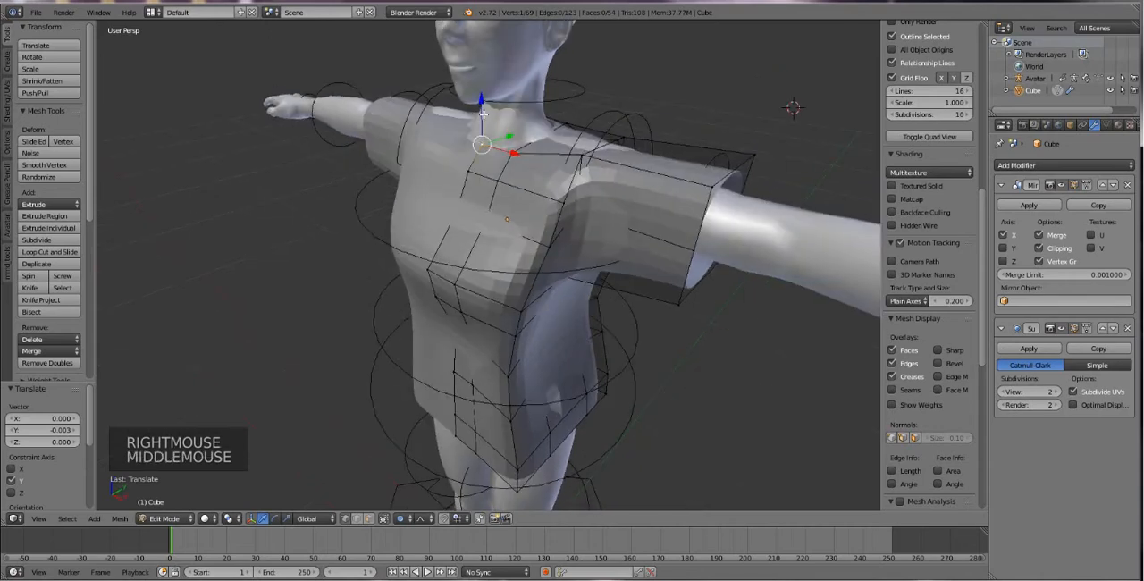
drag(482, 114, 476, 116)
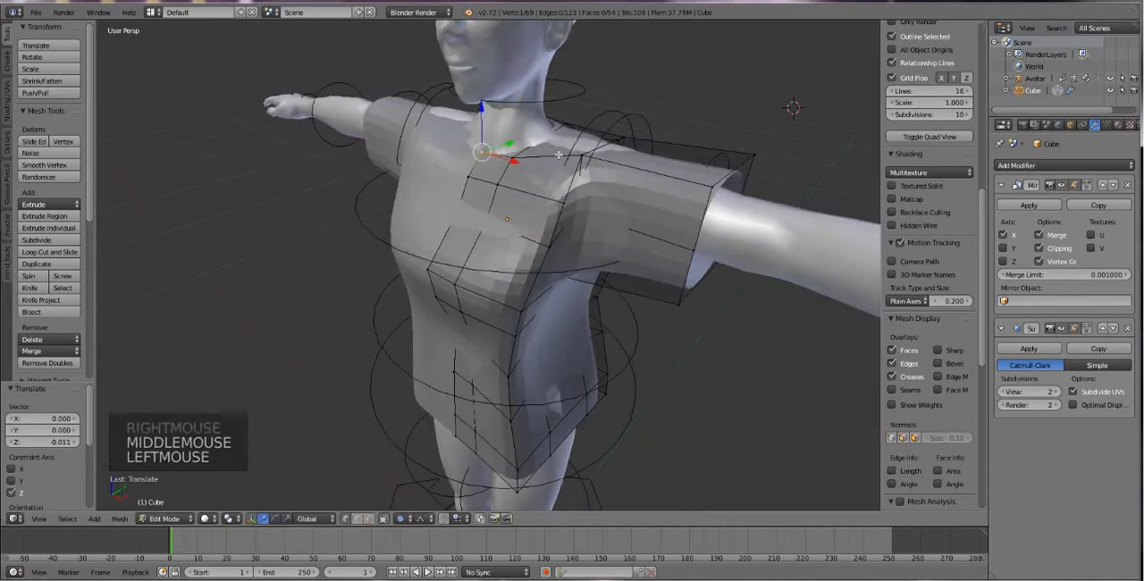
Try to lower the front shoulder vertex at the sleeve seam along Z.
right_click(554, 143)
right_click(591, 157)
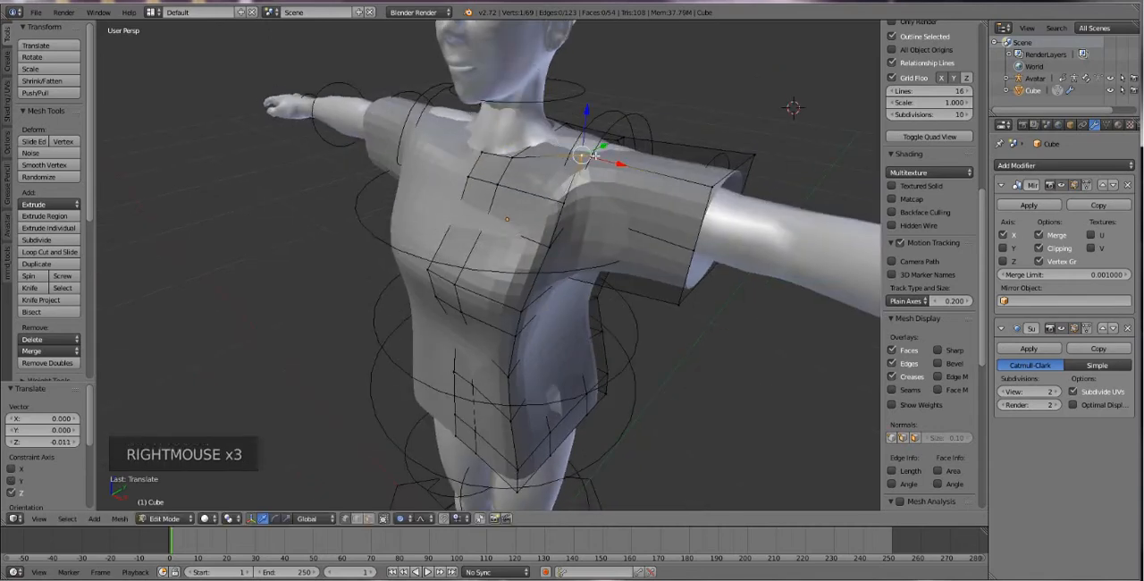
drag(580, 113, 615, 180)
key(ctrl+z)
Move the underarm vertex freely by -0.004, 0.029, 0.038 with proportional falloff, and the upper back vertex by -0.085 along Y.
right_click(563, 276)
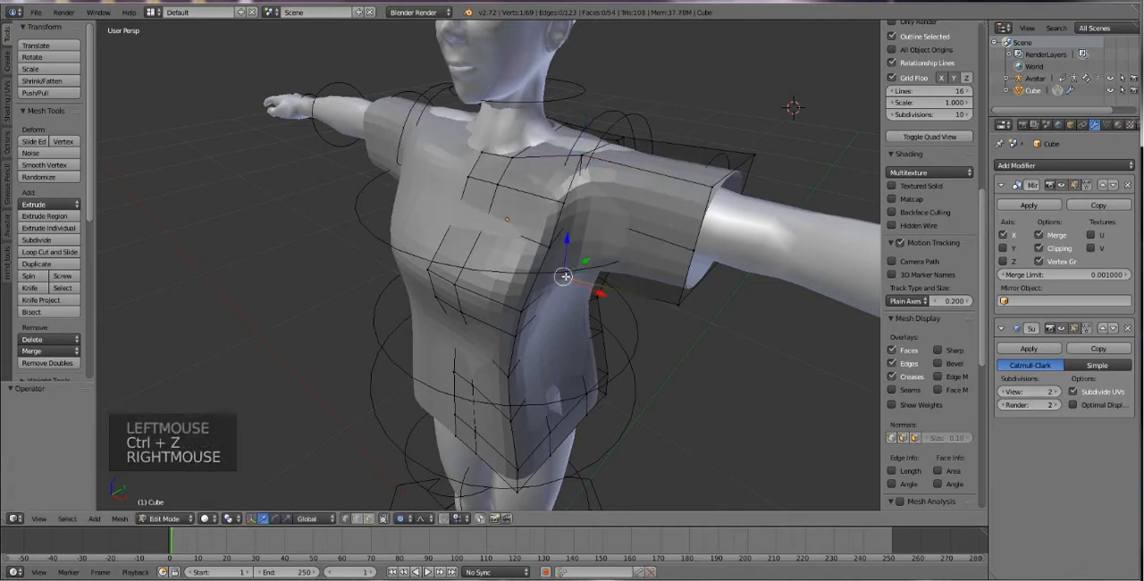
key(g)
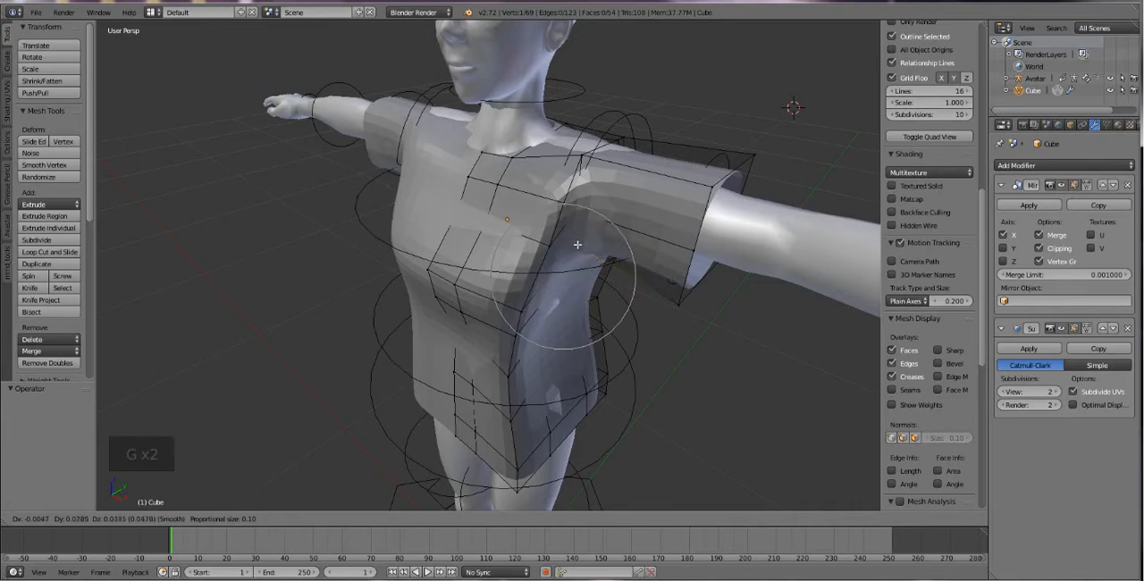
click(577, 244)
middle_drag(577, 244, 516, 229)
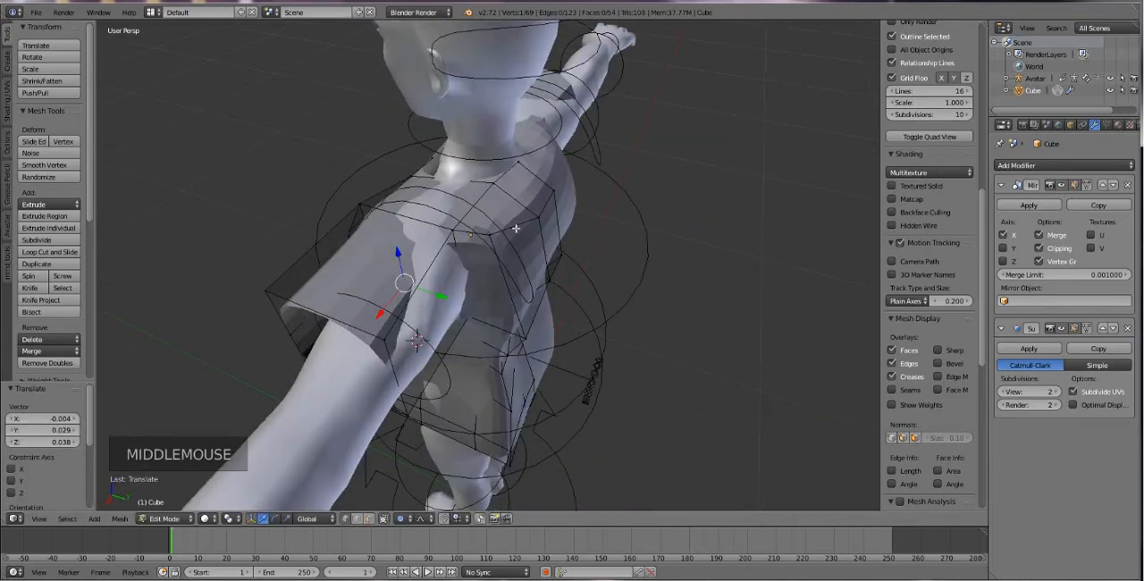
right_click(541, 211)
drag(581, 229, 535, 213)
Try to move the vertex at the centre back of the neck opening along Y.
right_click(520, 166)
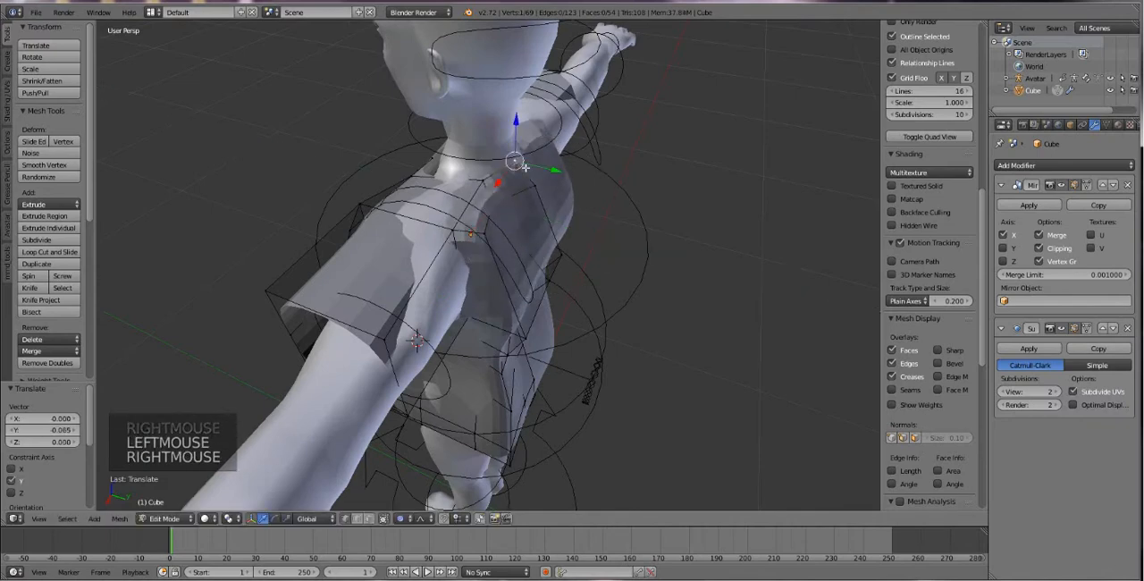
mouse_move(548, 170)
mouse_down()
mouse_move(559, 175)
mouse_move(550, 188)
mouse_up()
key(ctrl+z)
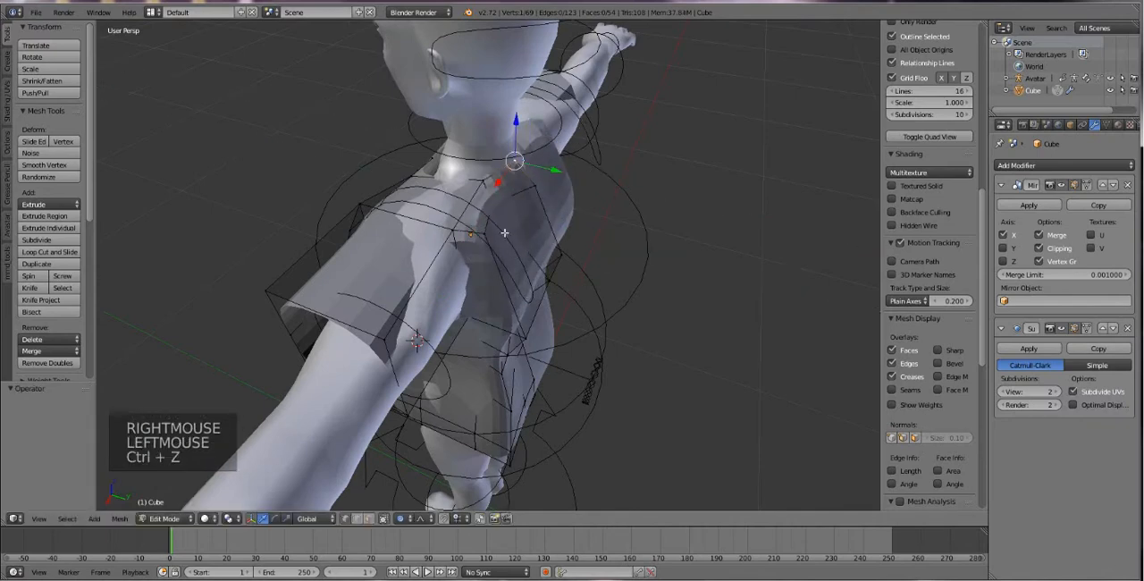
right_click(539, 288)
right_click(547, 281)
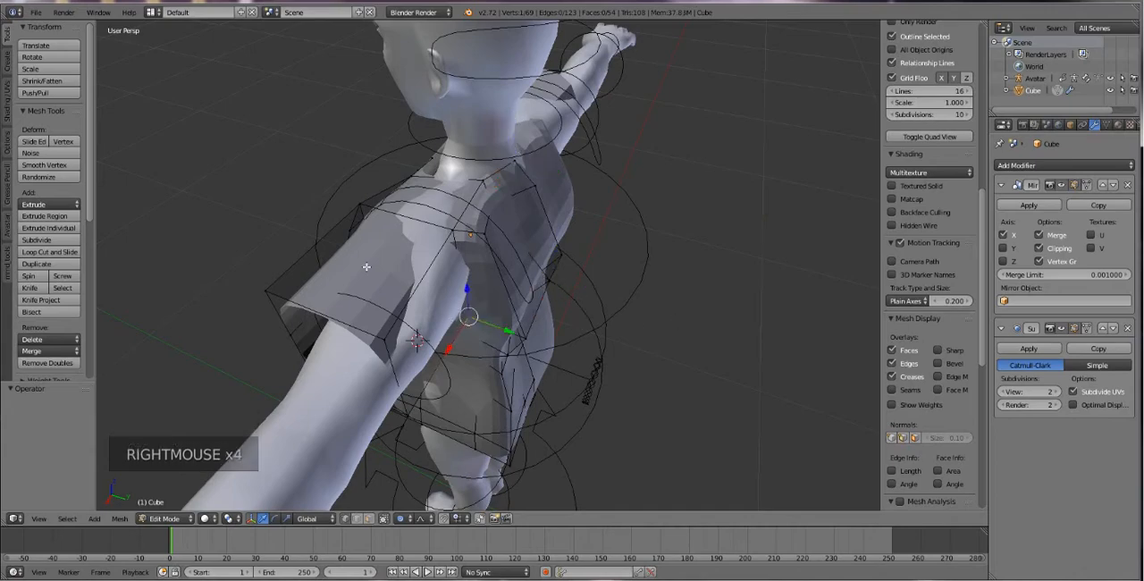
Apply the Subdivision Surface modifier to the shirt in Object Mode and return to editing the dense mesh.
middle_drag(367, 267, 537, 305)
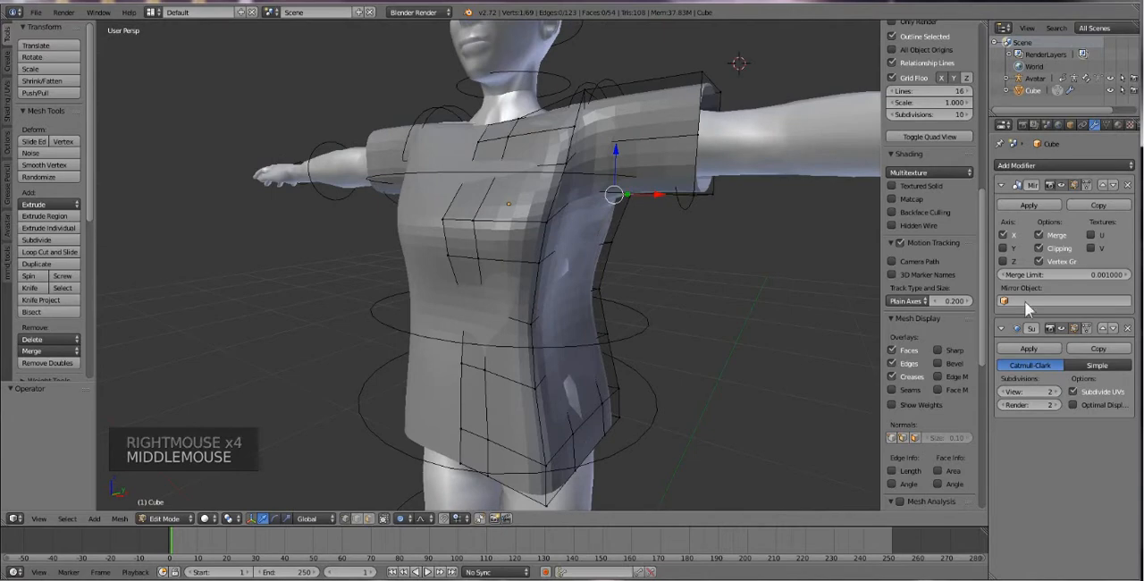
key(Tab)
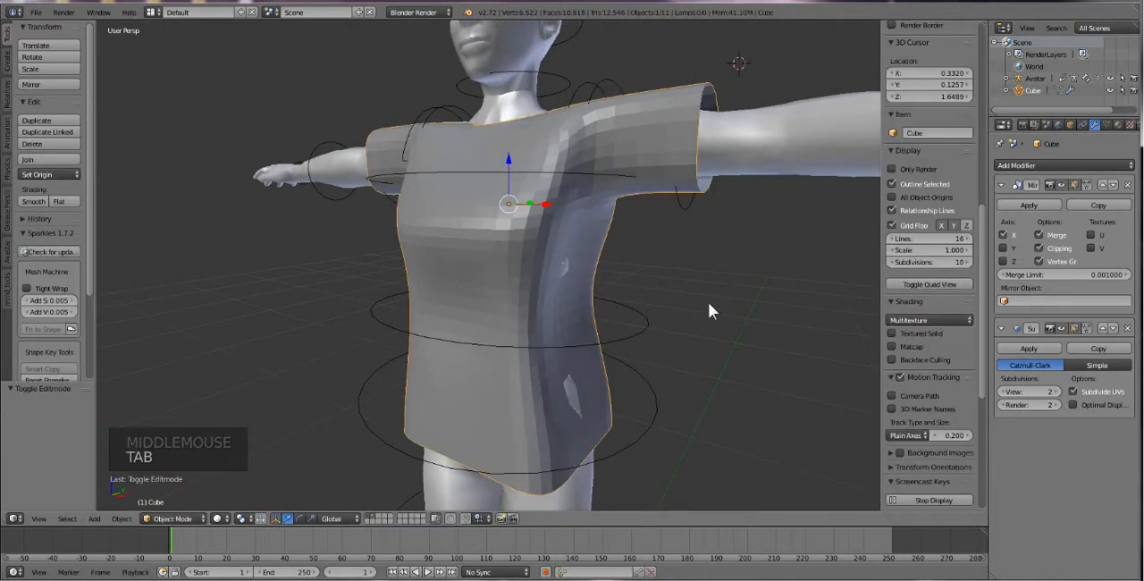
click(1030, 349)
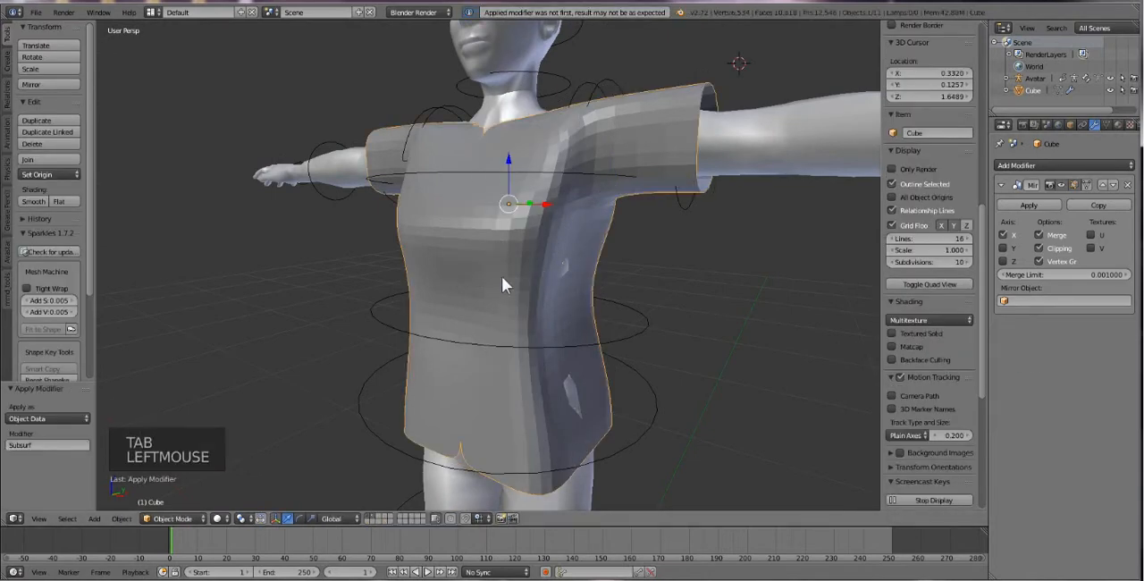
key(Tab)
Try to pull a side vertex of the dense mesh below the armpit along X with proportional falloff.
middle_drag(544, 271, 572, 284)
right_click(573, 282)
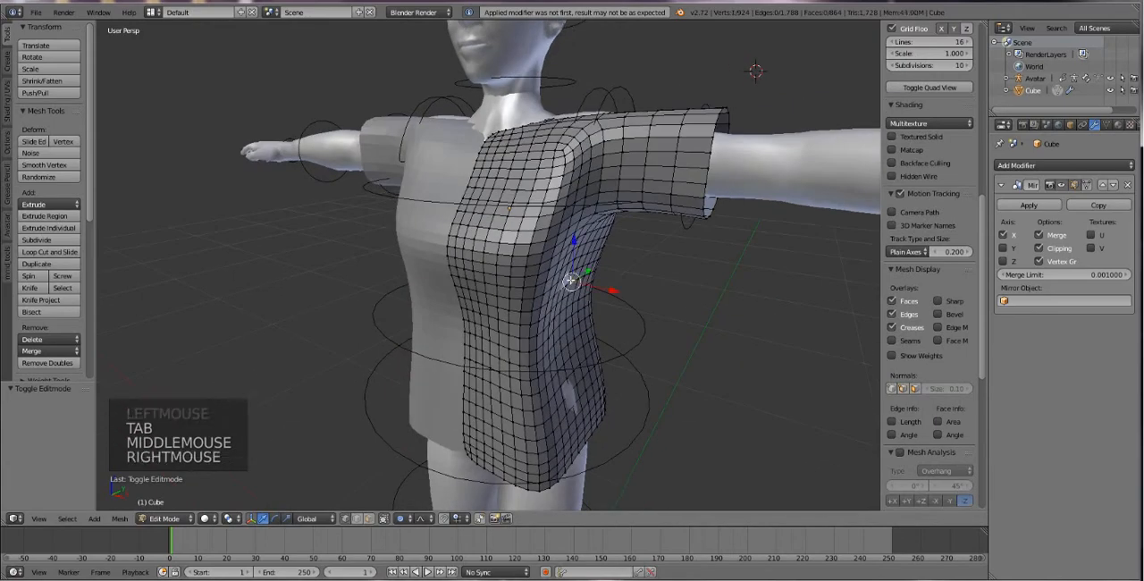
drag(612, 286, 601, 278)
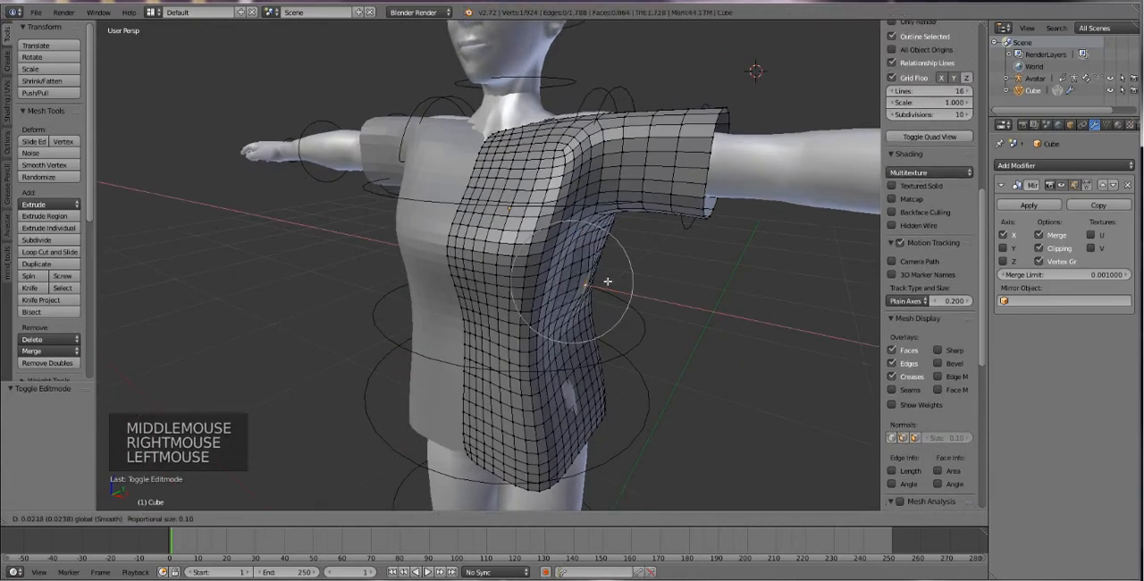
key(ctrl+z)
Undo the applied Subdivision Surface modifier to get back to the coarse shirt mesh.
middle_drag(526, 214, 547, 175)
key(ctrl+z)
key(ctrl+z)
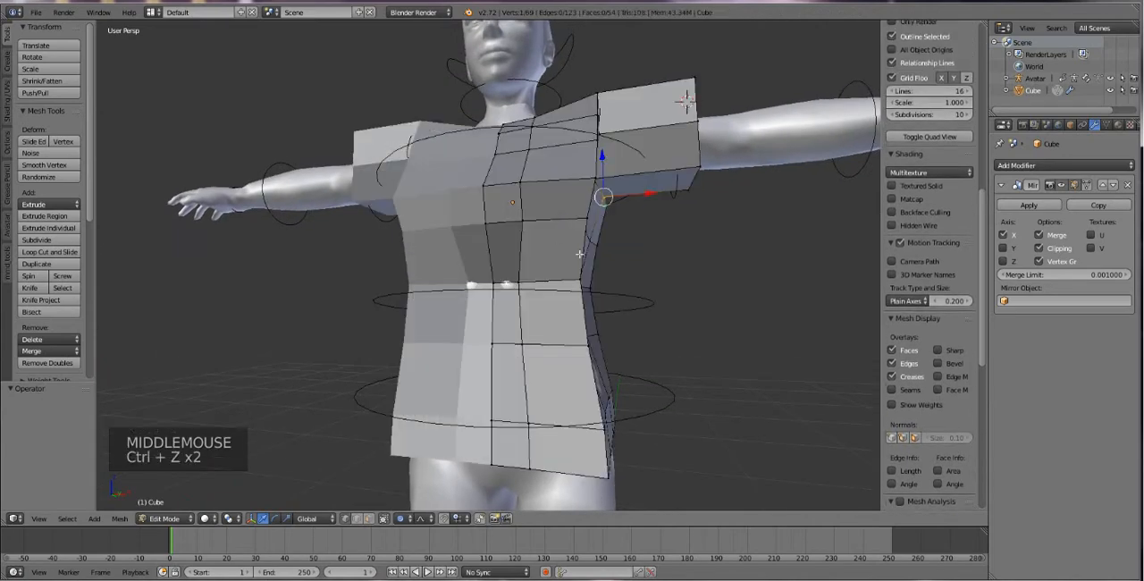
click(1028, 166)
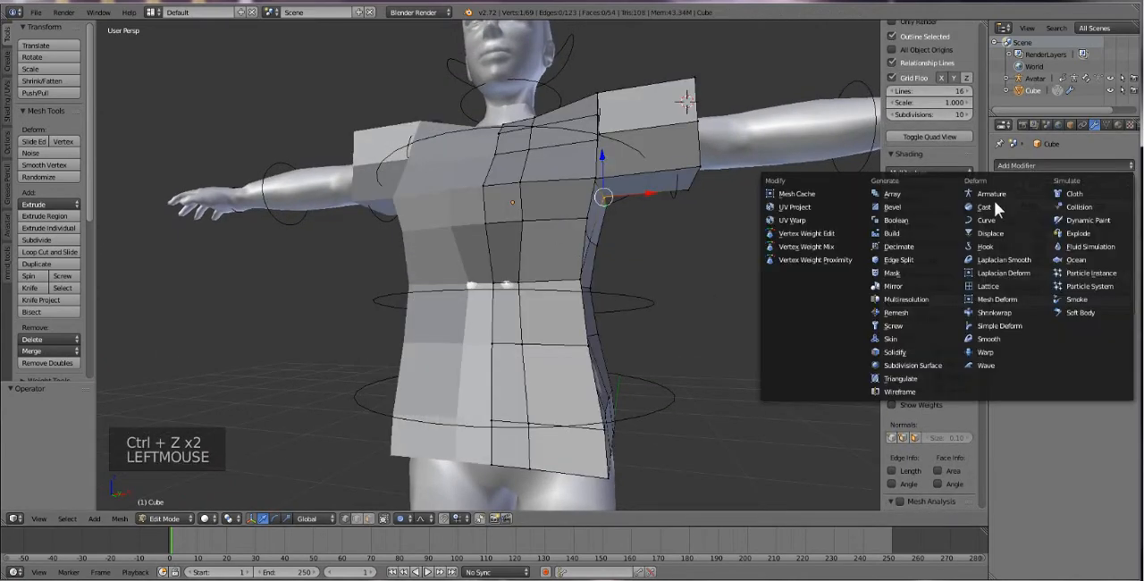
click(913, 353)
key(ctrl+z)
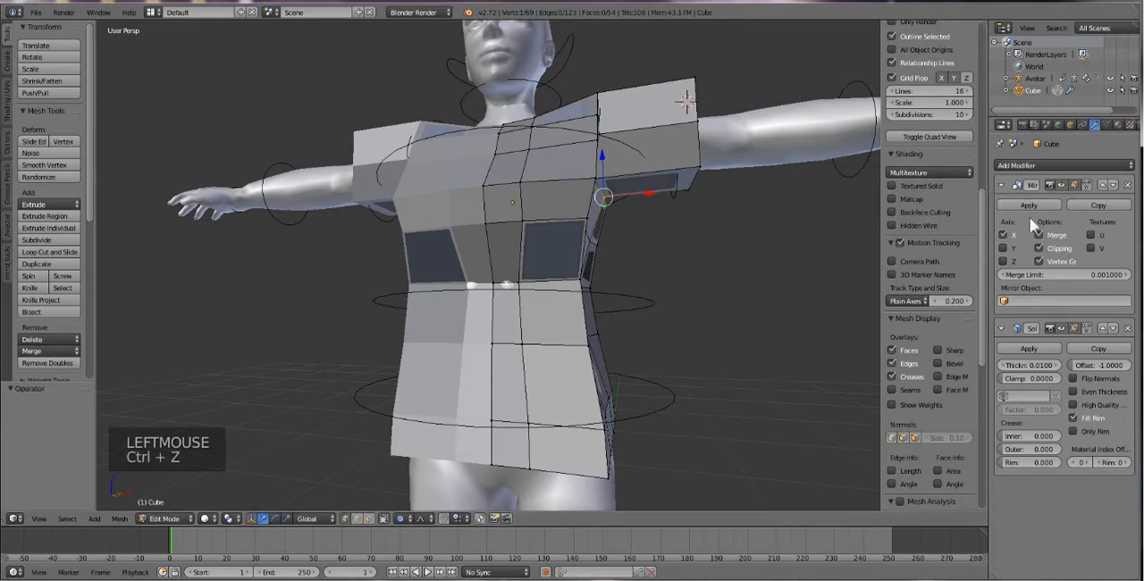
click(1128, 328)
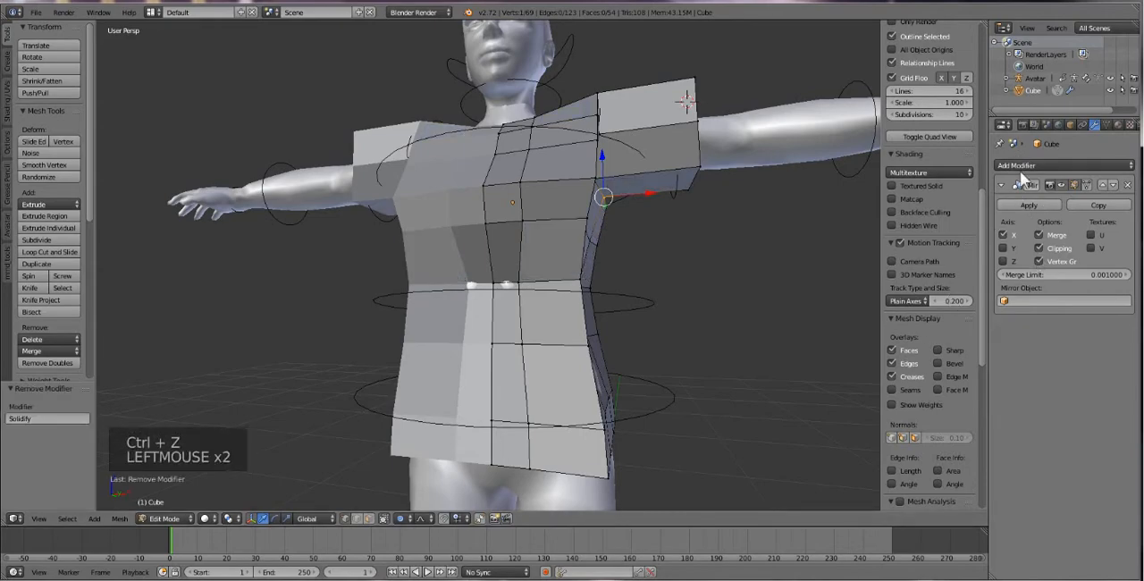
Add a Subdivision Surface modifier to the coarse shirt mesh and set its viewport subdivisions to 2.
click(1020, 167)
click(913, 364)
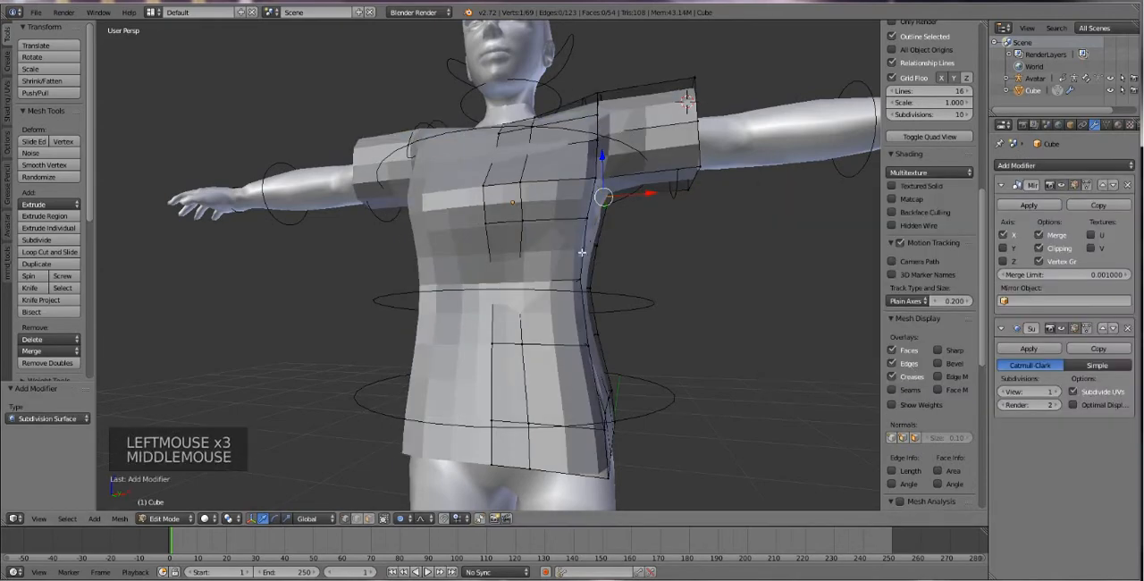
middle_drag(623, 268, 568, 161)
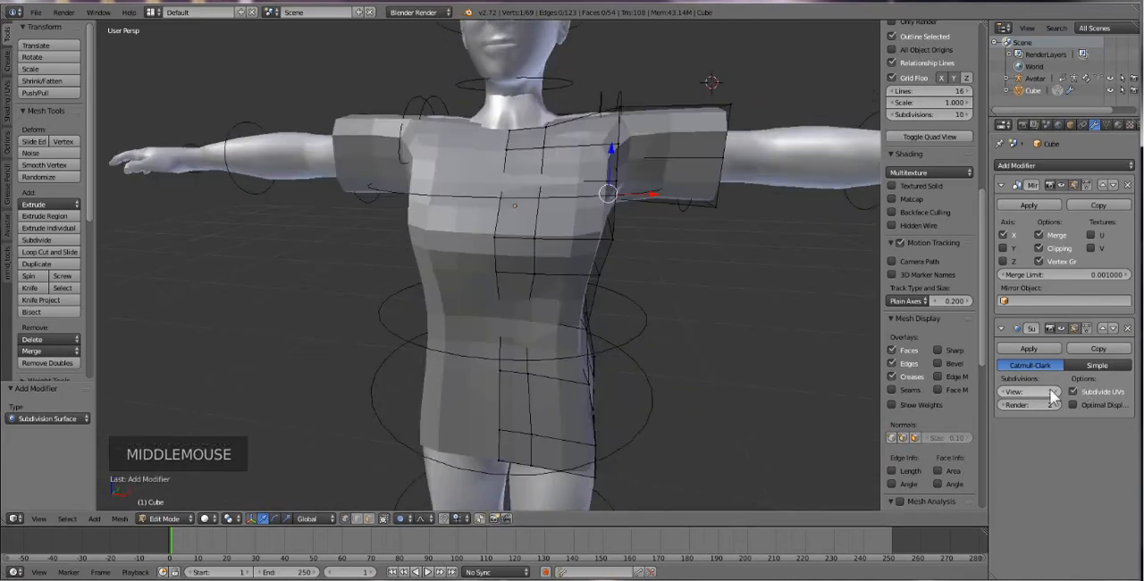
click(1057, 392)
middle_drag(608, 378, 614, 402)
Move the Subdivision Surface modifier above the Mirror modifier and check the shirt's centre seam from the front.
click(1102, 327)
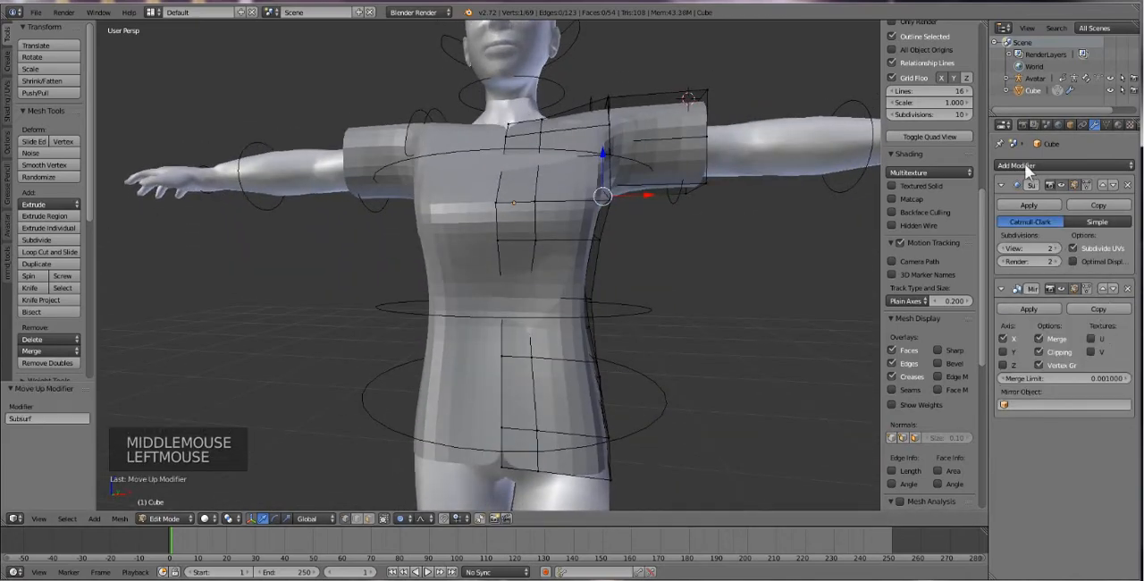
middle_drag(603, 202, 604, 207)
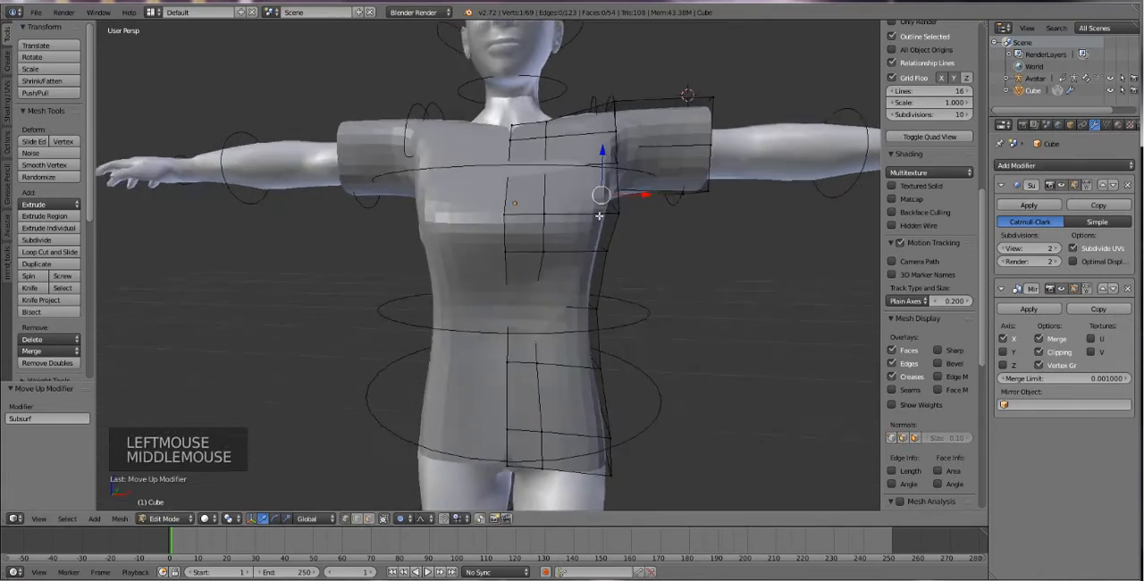
scroll(626, 232, up, 1)
scroll(668, 268, down, 1)
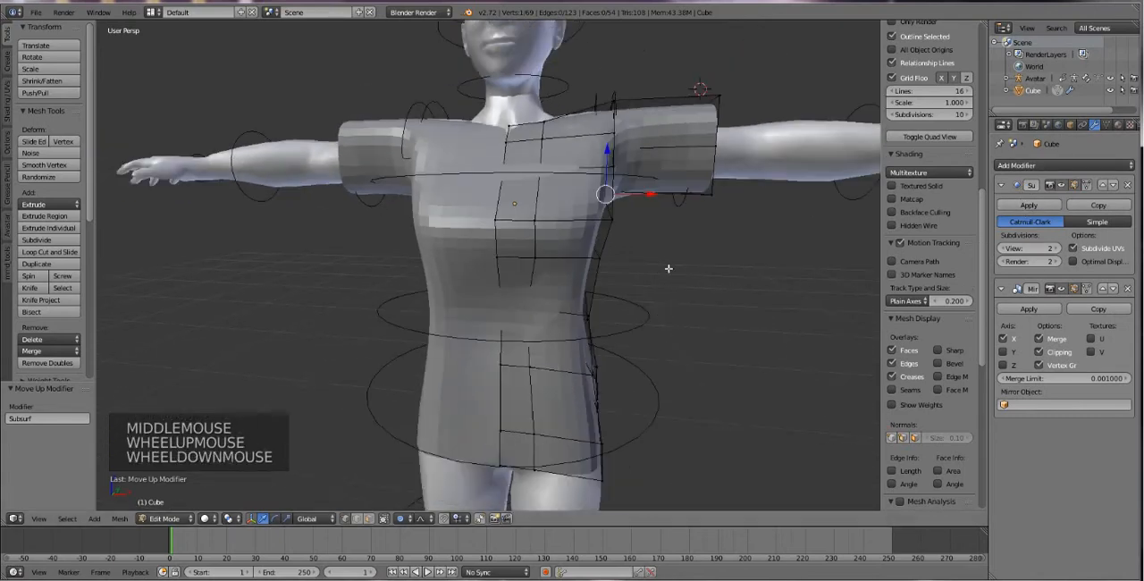
Try the Simple subdivision type and the Optimal Display option, restoring Catmull-Clark with Optimal Display off.
click(1097, 222)
click(1097, 222)
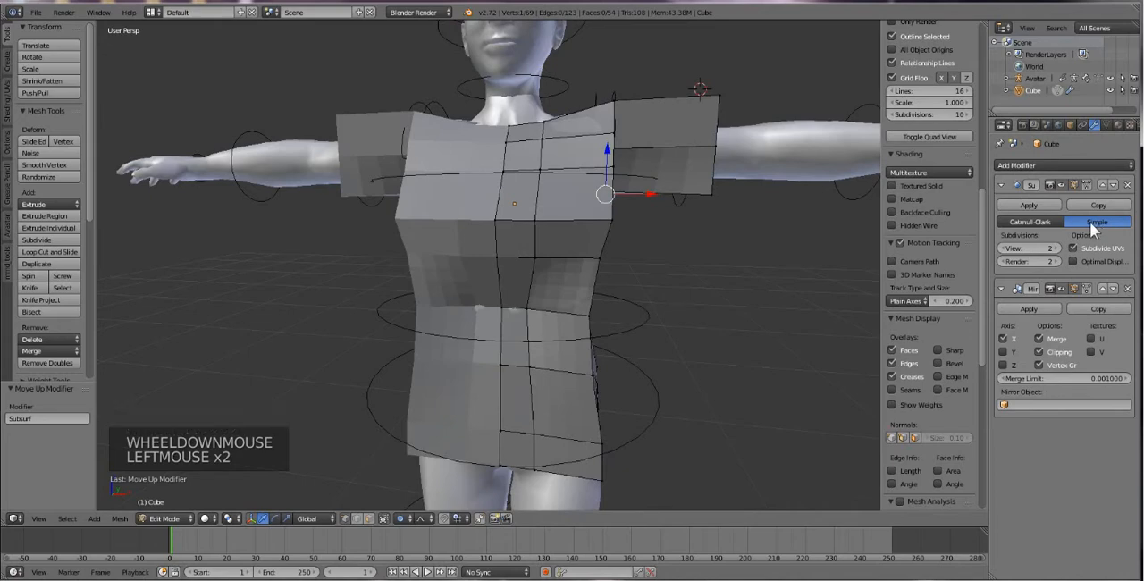
click(1047, 222)
click(1072, 261)
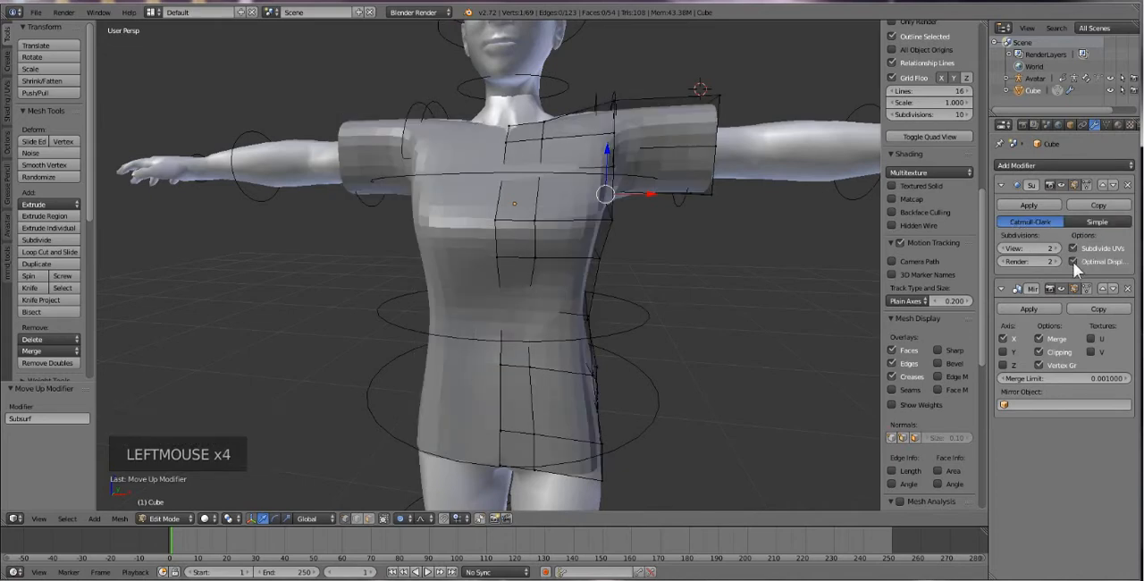
click(1072, 262)
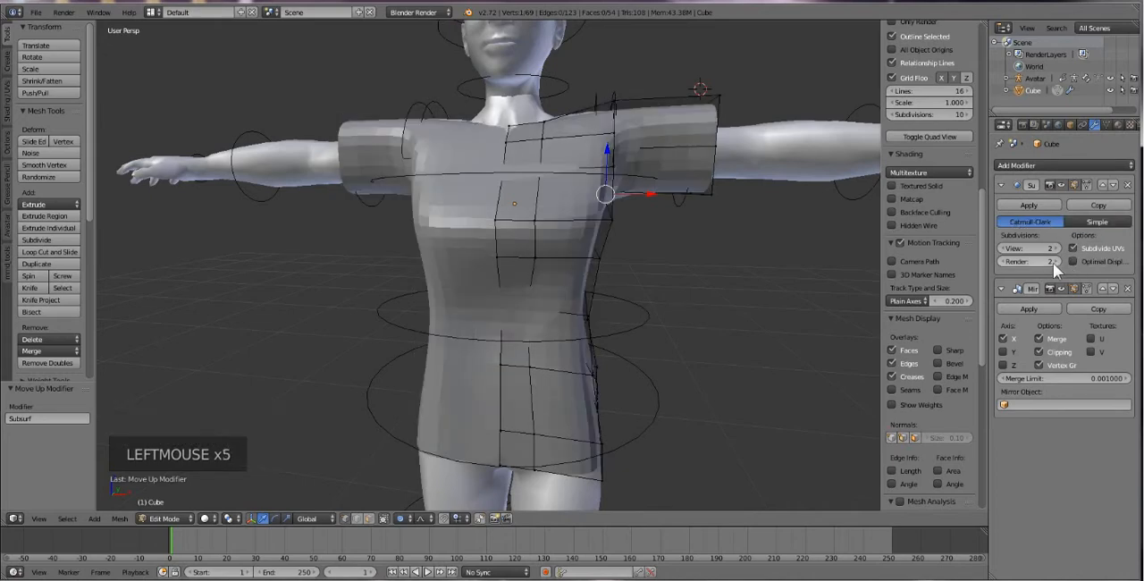
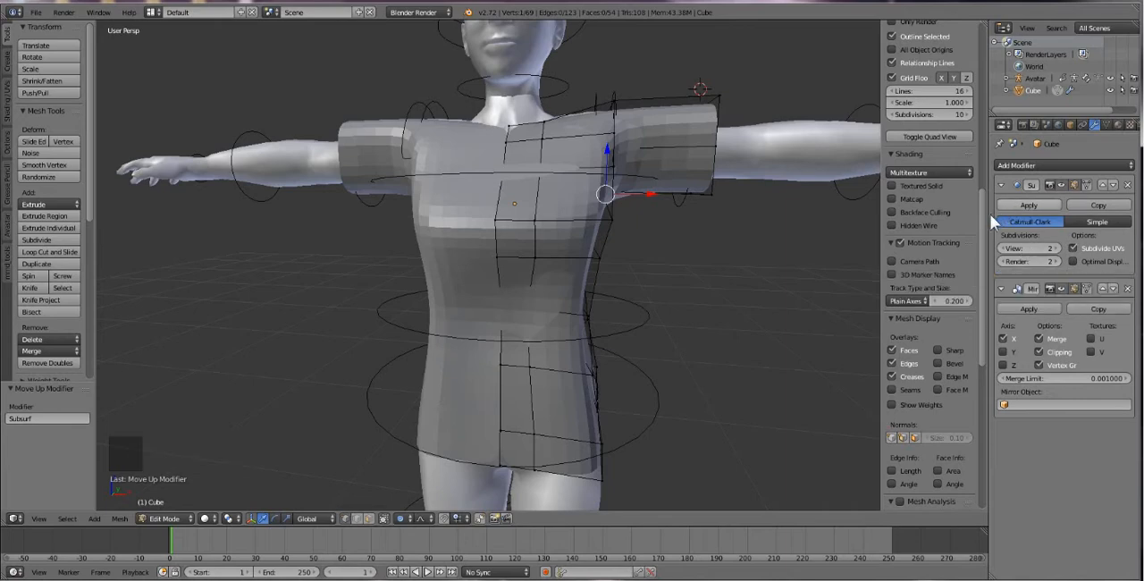
Try moving the shirt's centre hem vertex with proportional editing, and undo the move.
right_click(500, 461)
drag(522, 464, 525, 468)
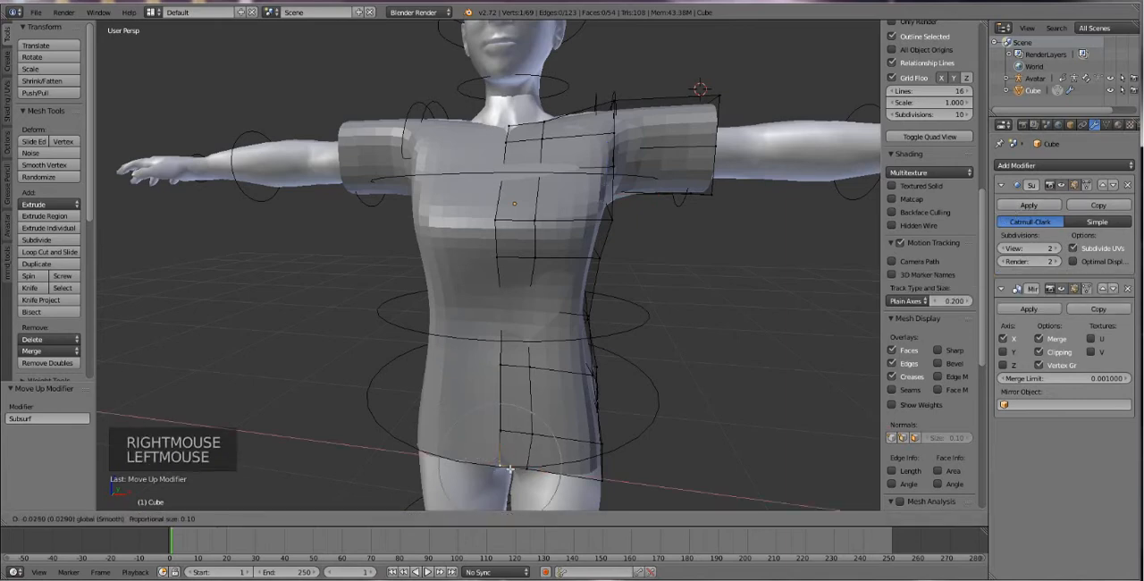
key(ctrl+z)
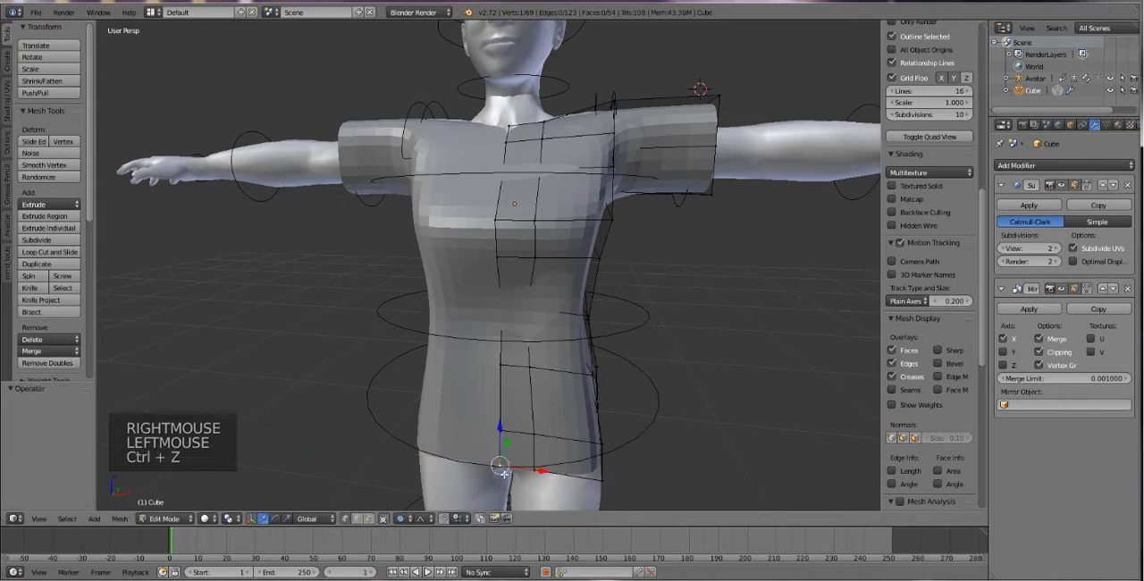
Switch to edge selection and try moving the front centre edge above the hem, undoing the move.
click(356, 515)
right_click(529, 449)
drag(527, 452, 514, 449)
key(ctrl+z)
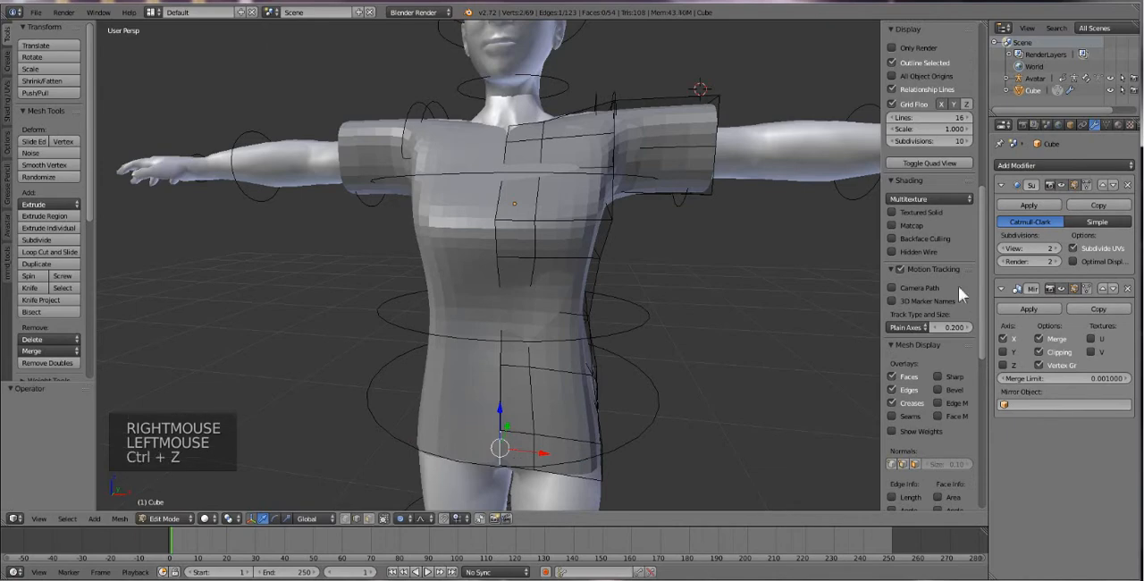
middle_drag(562, 277, 504, 330)
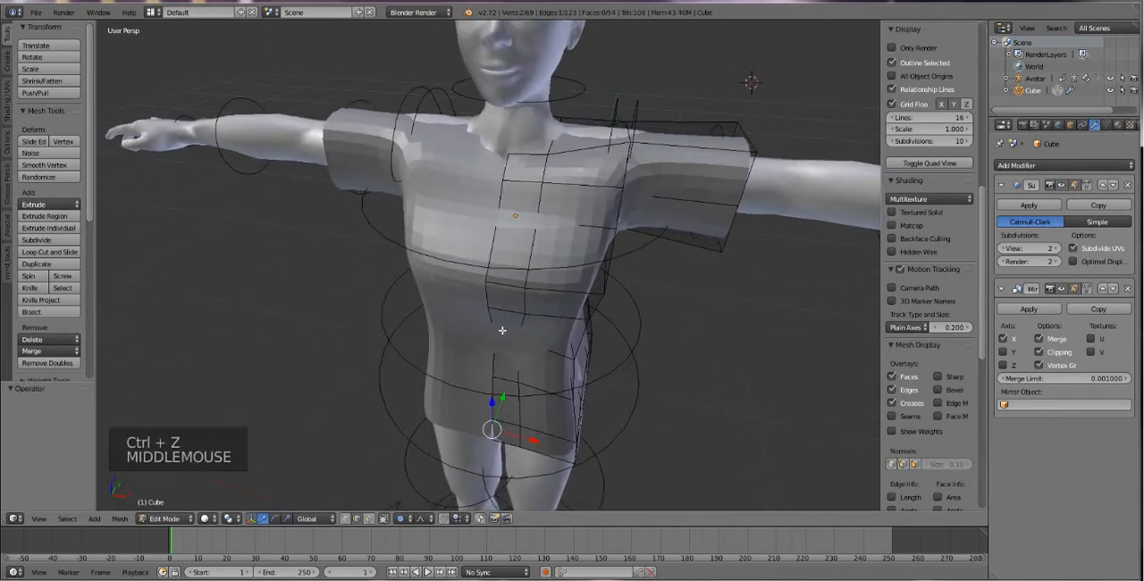
middle_drag(628, 310, 688, 304)
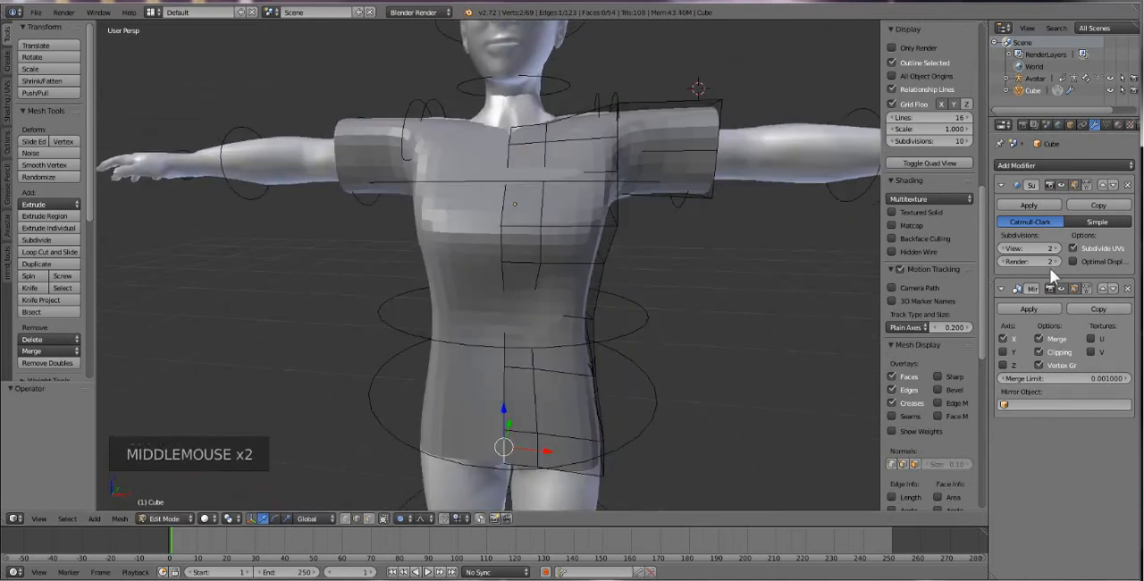
Compare the shirt at a viewport subdivision level of 1, and restore the level to 2.
click(1004, 247)
middle_drag(598, 332, 653, 322)
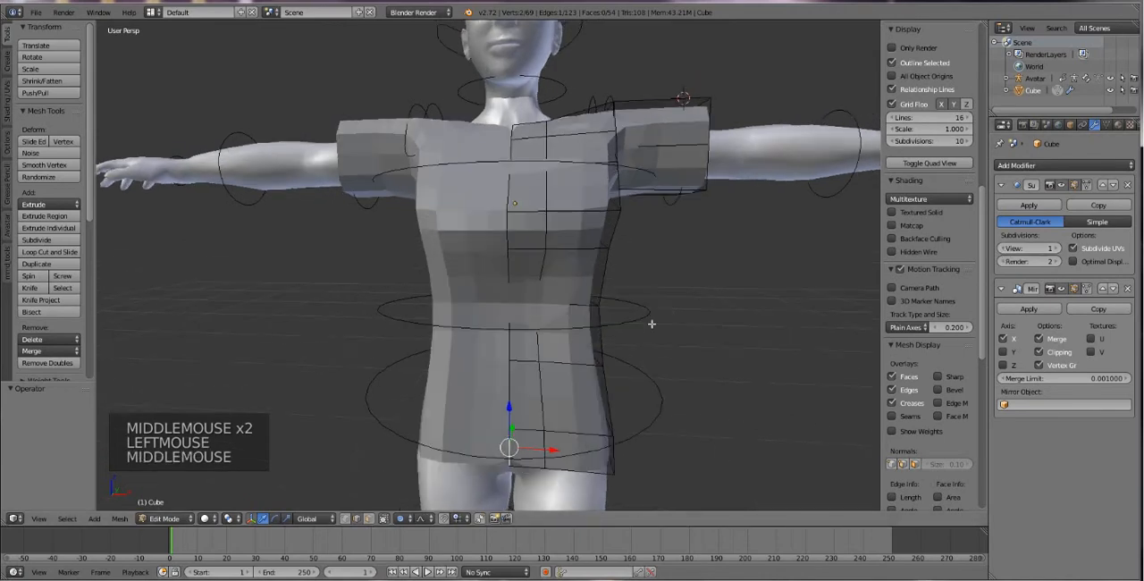
click(1032, 200)
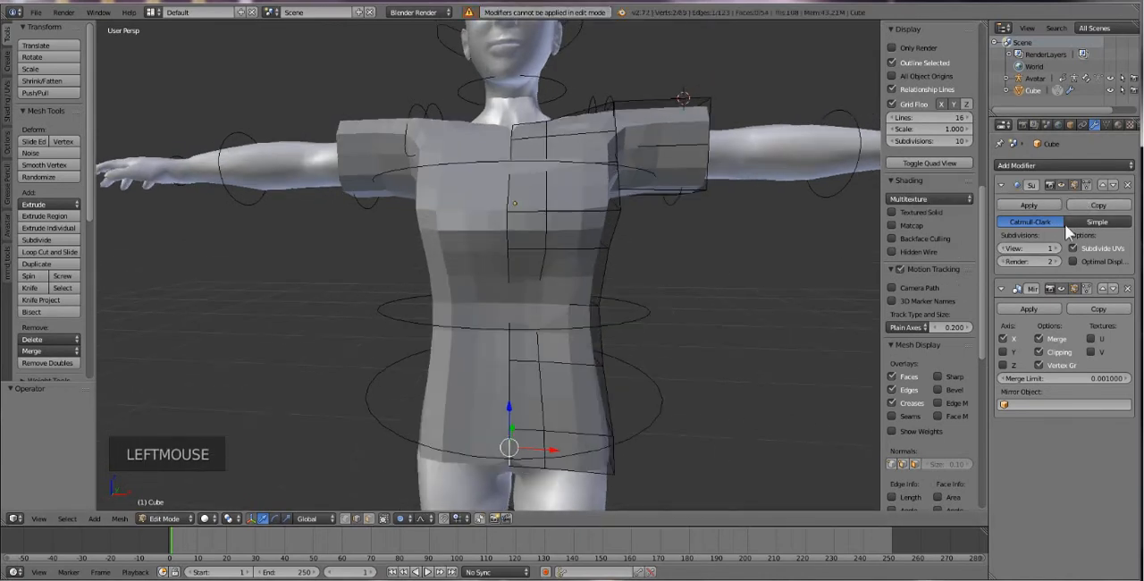
click(1053, 249)
middle_drag(579, 283, 542, 239)
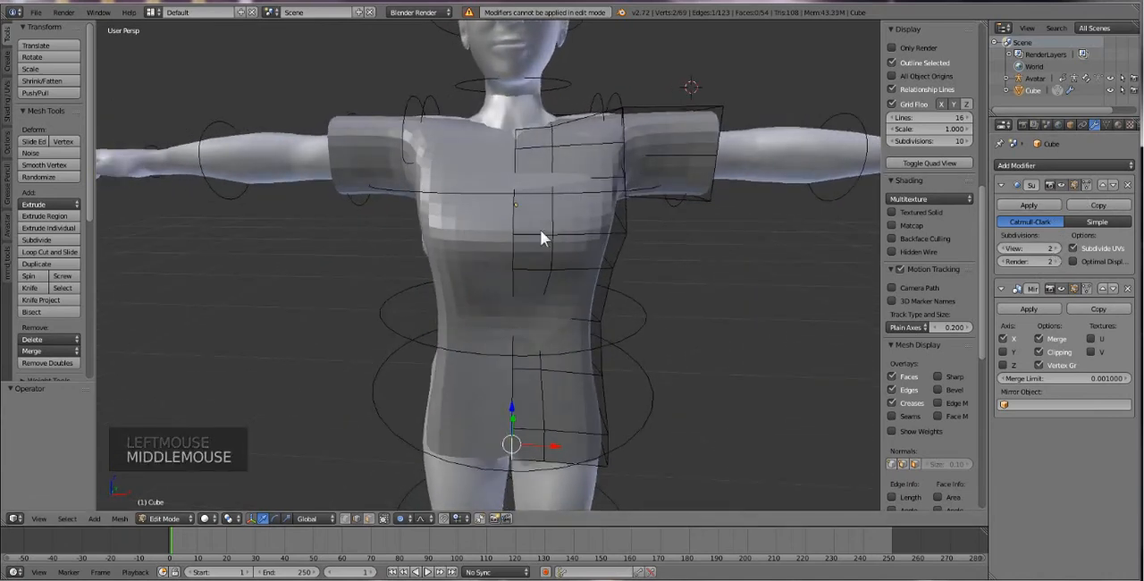
Apply the Subdivision Surface modifier in Object Mode and inspect the dense mesh in Edit Mode from the side and back.
key(Tab)
click(1027, 205)
key(Tab)
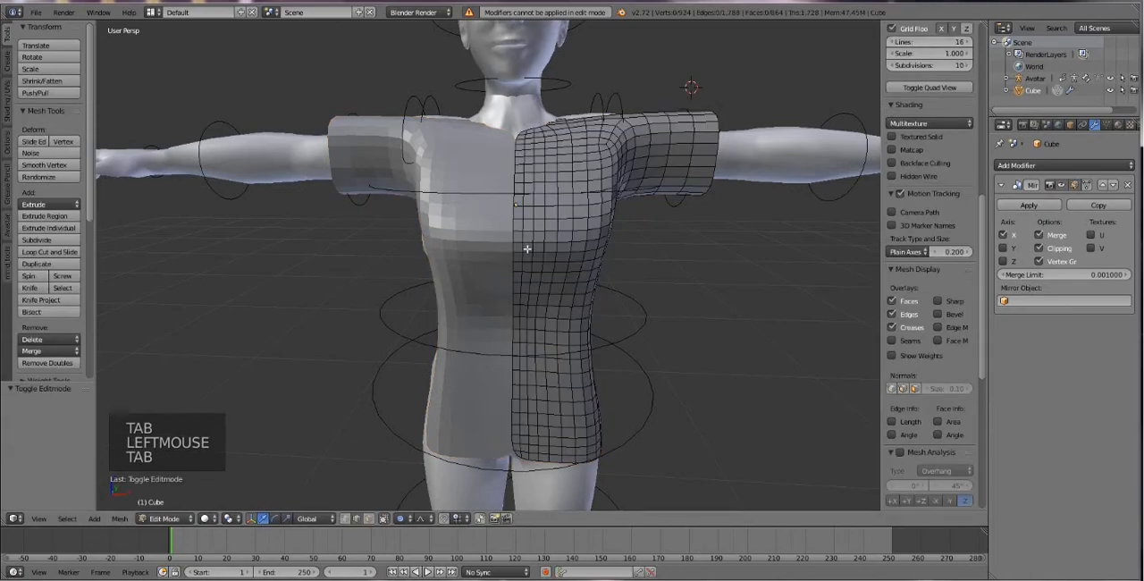
middle_drag(559, 235, 470, 105)
scroll(529, 150, up, 1)
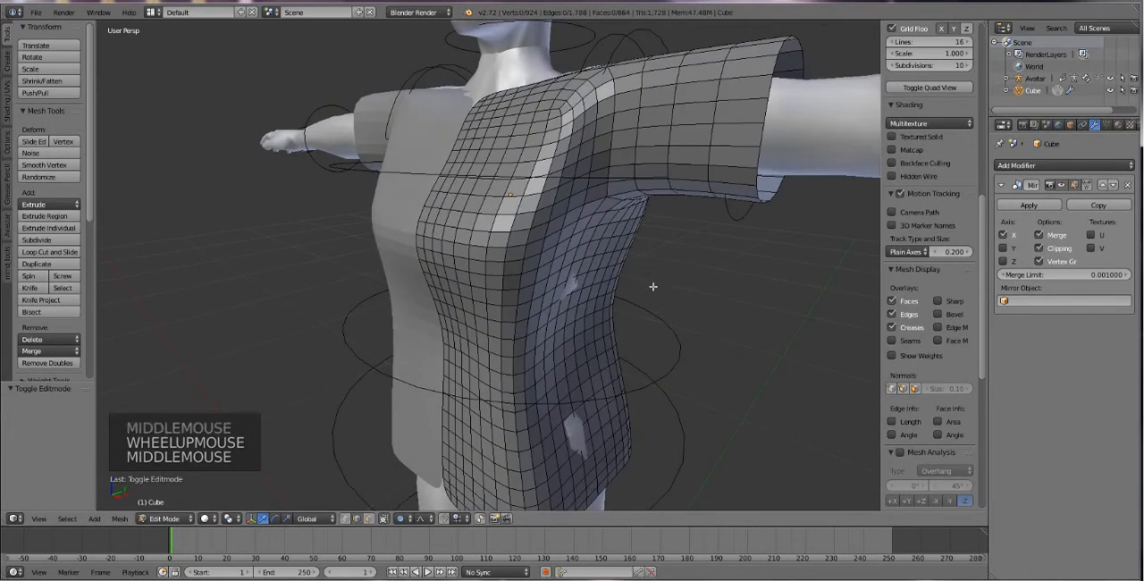
scroll(620, 270, down, 1)
middle_drag(620, 270, 510, 288)
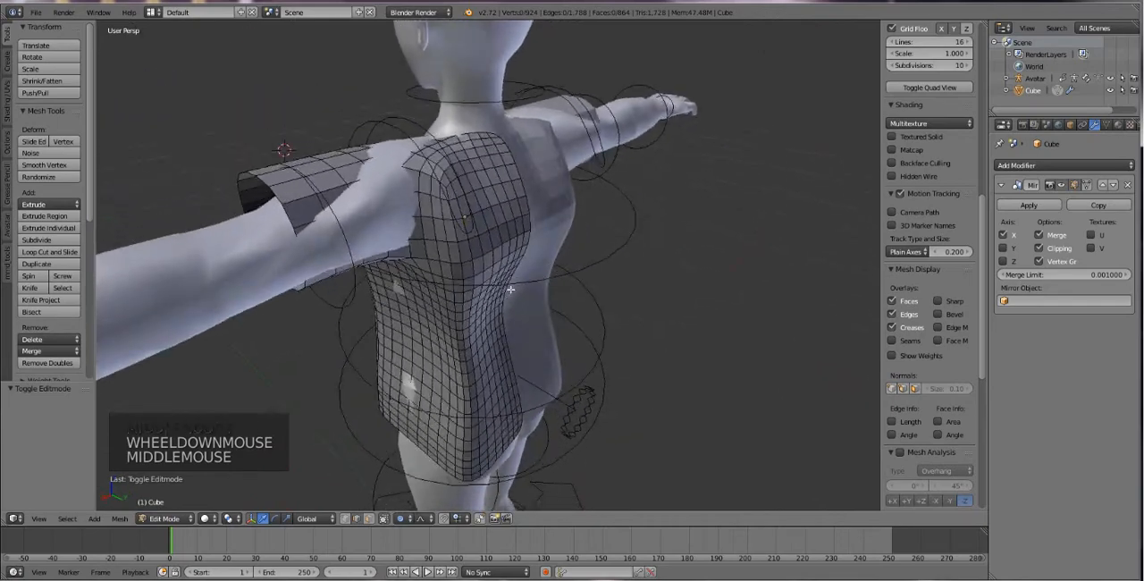
Pull the sleeve's back edges outward along Y to cover the arm, shifting the edge near the cuff by 0.007.
right_click(374, 223)
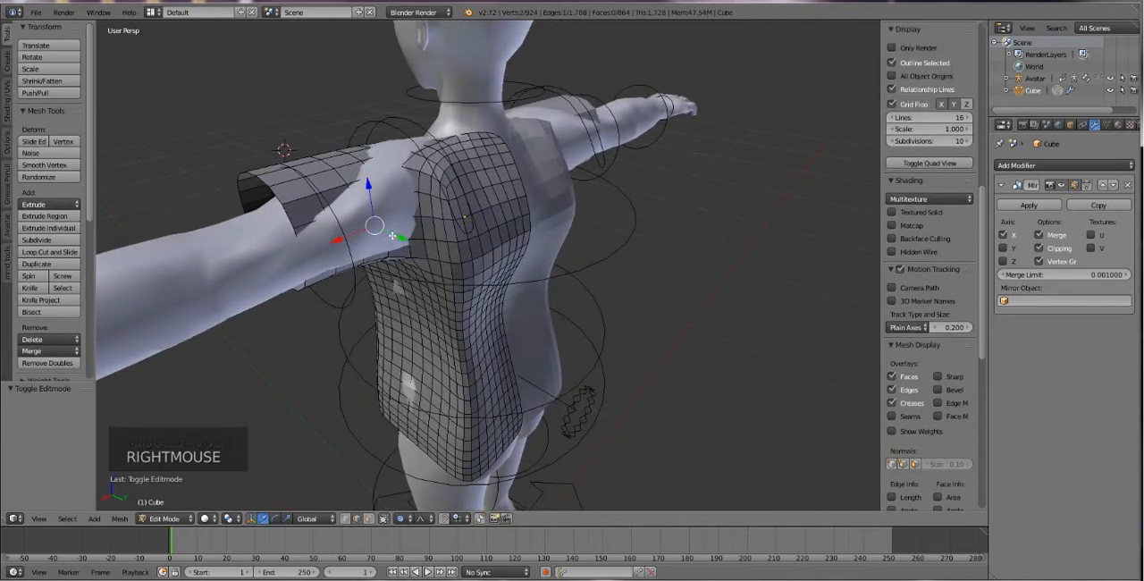
drag(393, 235, 352, 287)
right_click(322, 273)
click(338, 284)
middle_drag(384, 205, 359, 226)
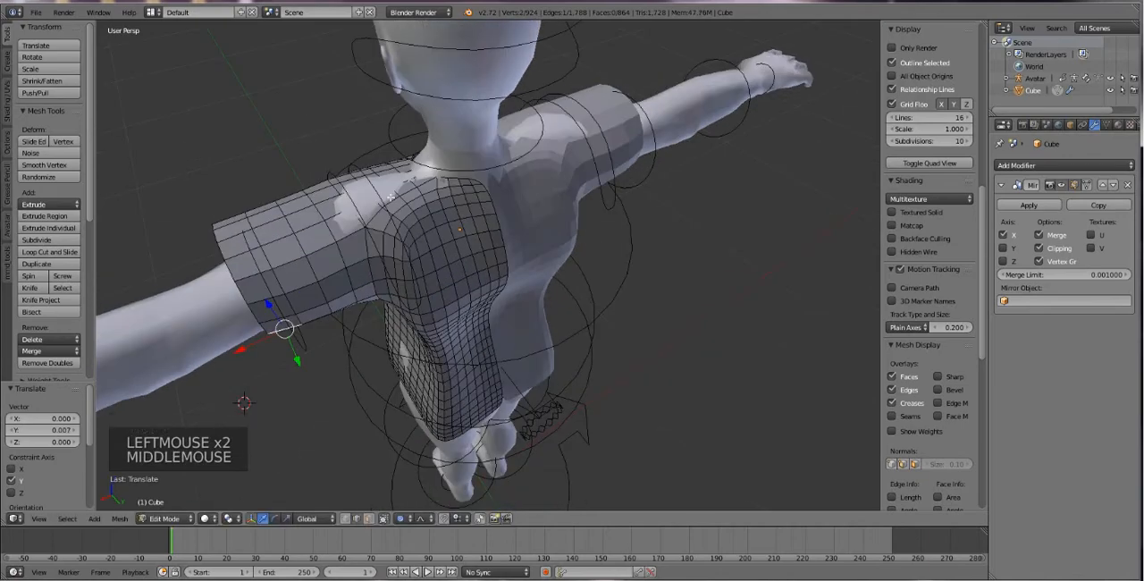
Raise the edge on top of the shoulder by 0.009 along Z so the mesh covers the avatar.
right_click(389, 197)
drag(389, 159, 378, 148)
middle_drag(447, 200, 620, 358)
mouse_move(574, 408)
middle_down()
mouse_move(556, 377)
mouse_move(556, 396)
middle_up()
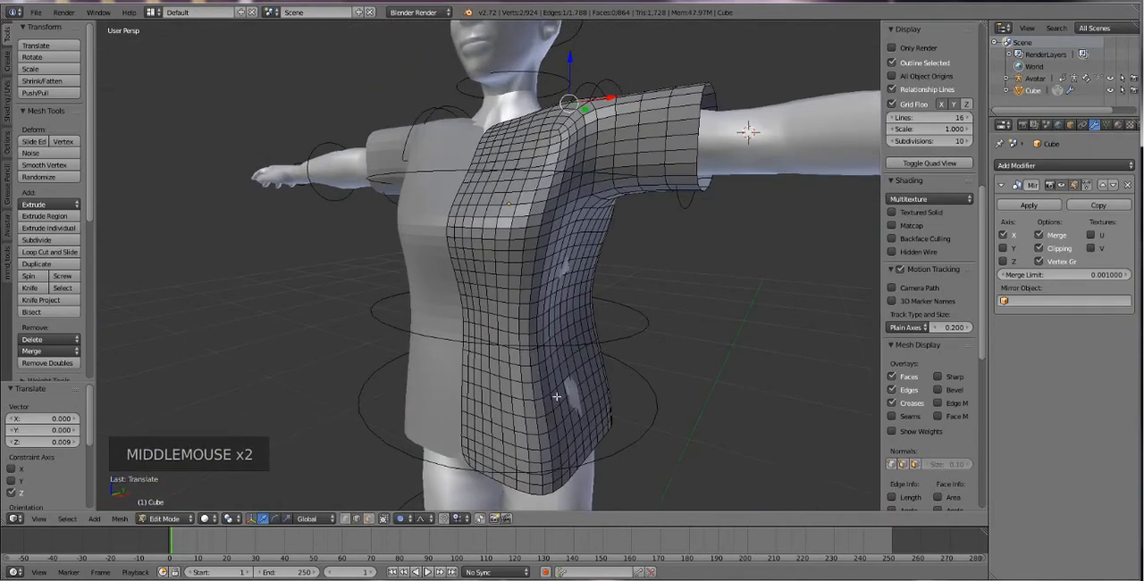
Pull the shirt's side edges outward along X, 0.005 at the hip and 0.008 below the armpit.
right_click(575, 391)
mouse_move(598, 404)
mouse_down()
mouse_move(609, 406)
mouse_move(597, 393)
mouse_move(610, 408)
mouse_up()
key(ctrl+z)
right_click(568, 270)
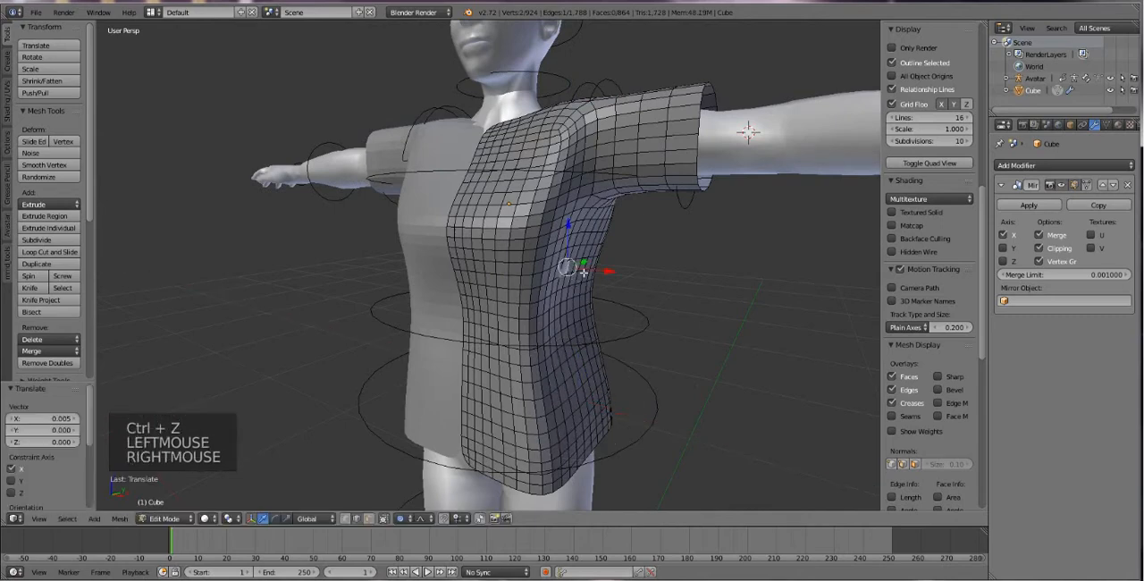
drag(585, 274, 591, 274)
middle_drag(590, 274, 584, 319)
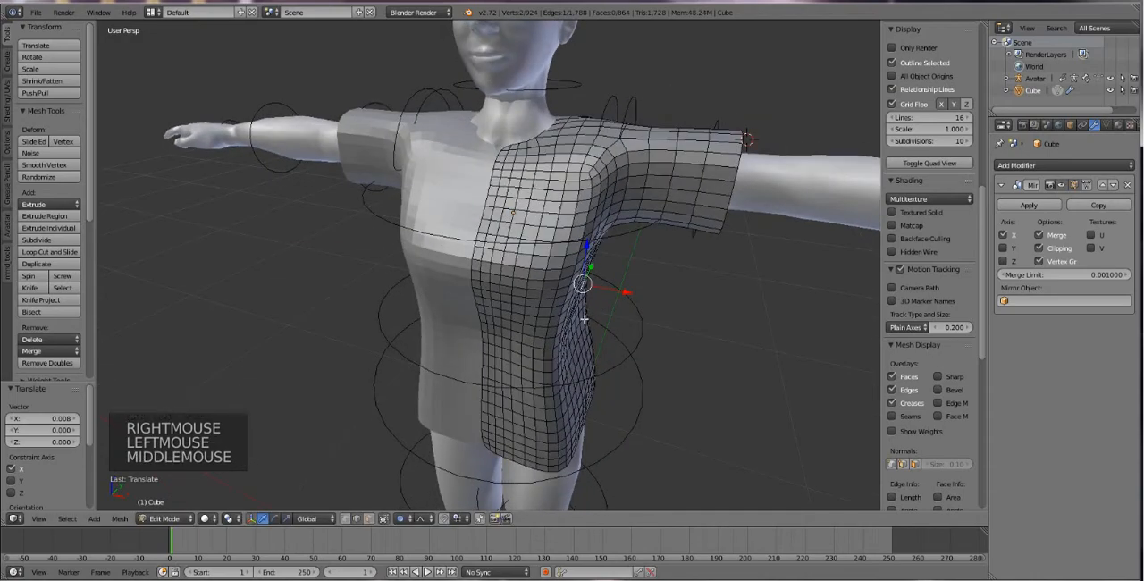
Raise the shoulder edge near the neck by 0.007 along Z.
right_click(547, 123)
drag(561, 90, 561, 82)
middle_drag(561, 82, 573, 361)
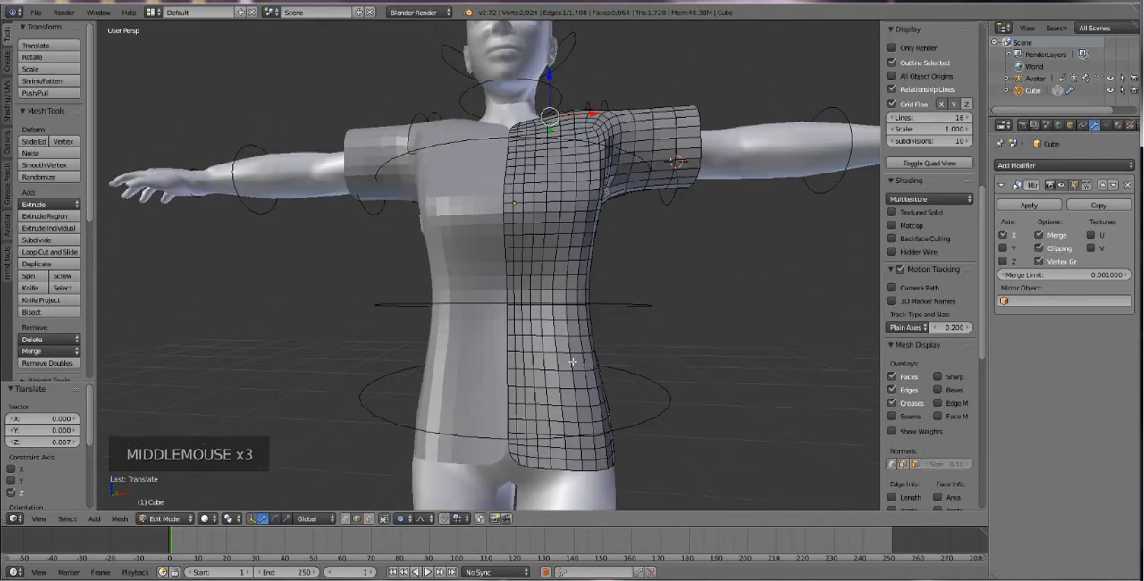
Undo the edge moves and the Subdivision Surface work back to the coarse shirt with only its Mirror modifier.
key(ctrl+z)
key(ctrl+z)
key(ctrl+z)
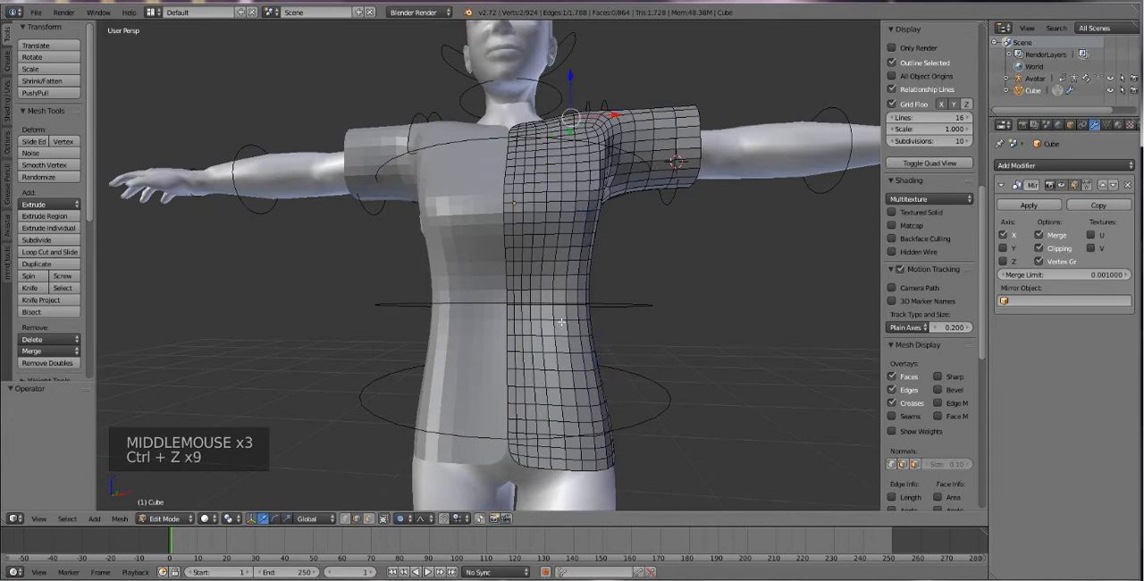
key(ctrl+z)
key(ctrl+z)
key(ctrl+z)
key(ctrl+z)
key(ctrl+z)
key(ctrl+z)
key(ctrl+z)
key(ctrl+z)
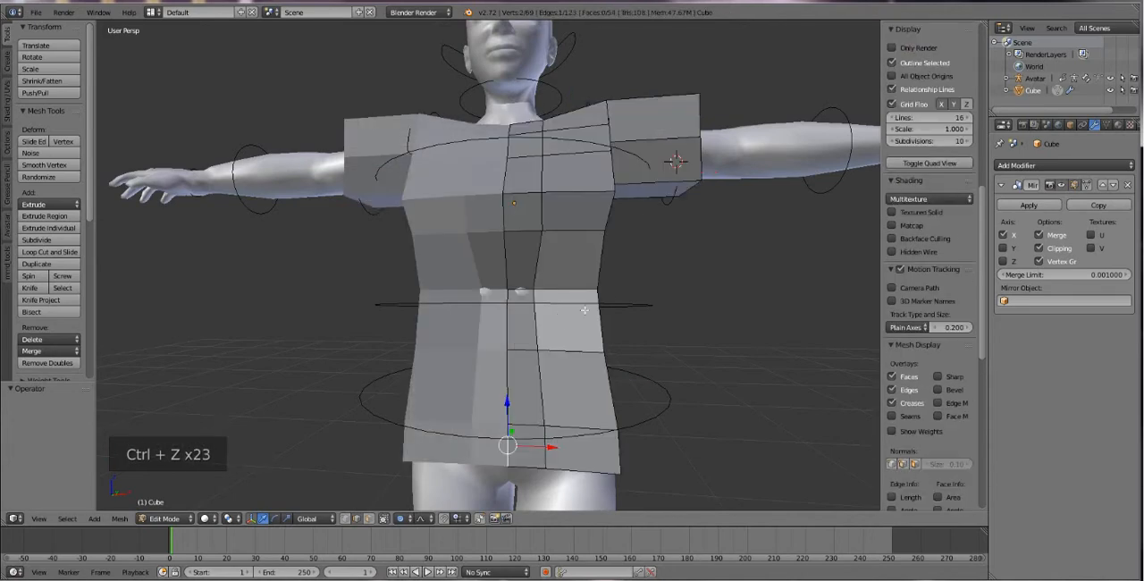
Apply the Mirror modifier in Object Mode and return the full shirt mesh to Edit Mode.
click(1034, 204)
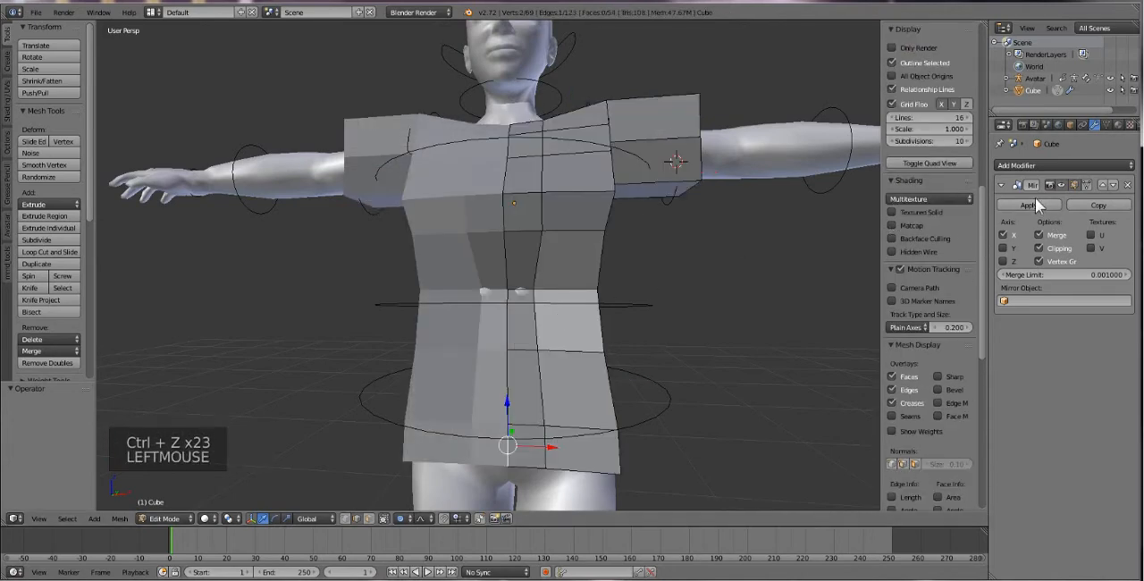
click(1030, 204)
key(Tab)
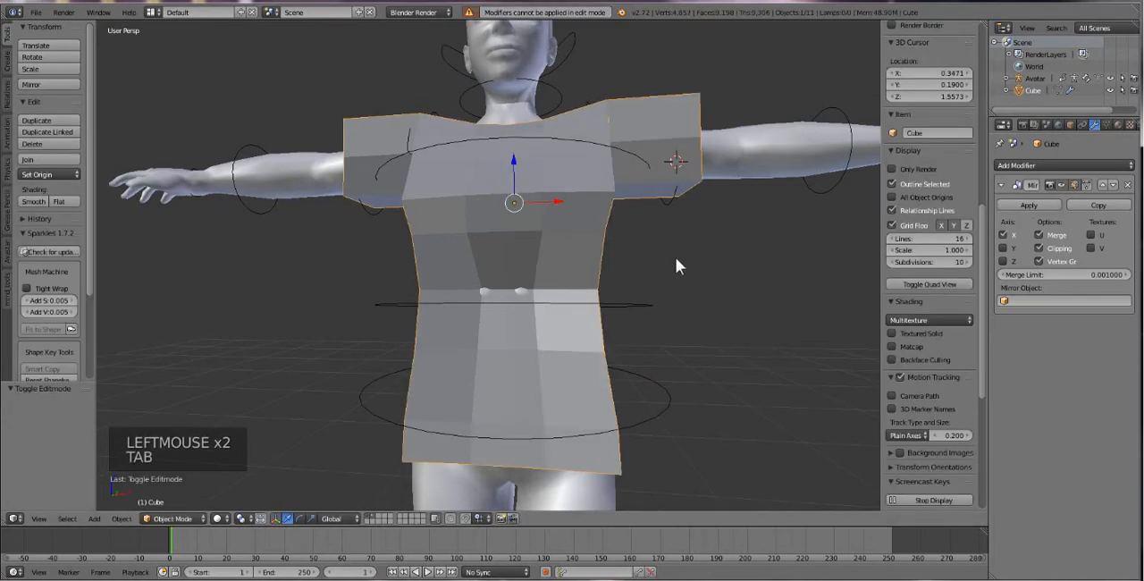
click(1030, 206)
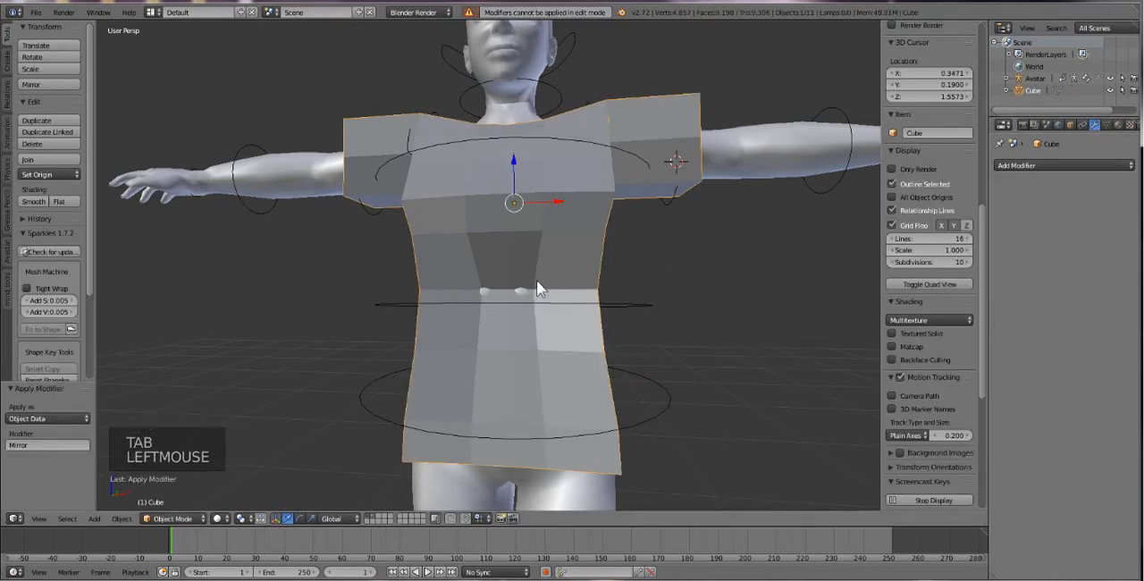
key(Tab)
Add a Subdivision Surface modifier to the full shirt and set its viewport subdivisions to 2.
click(1035, 165)
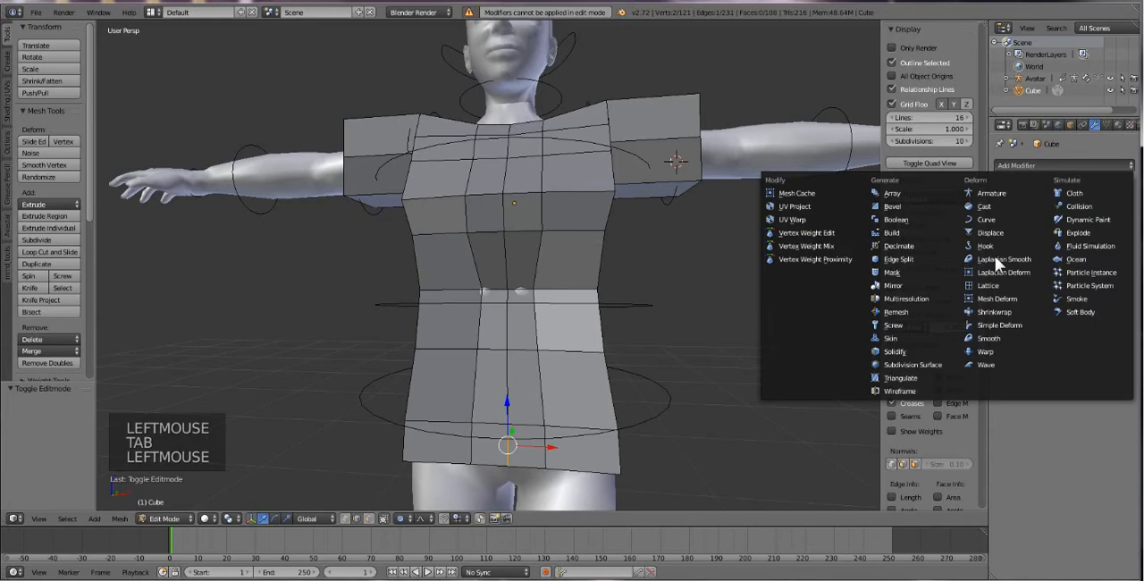
click(903, 364)
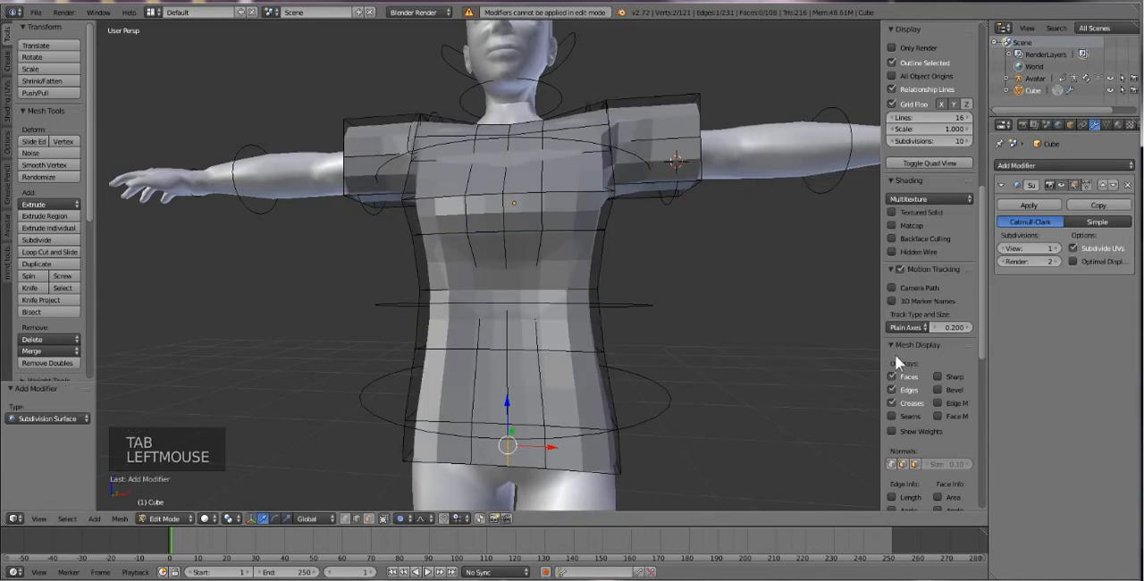
click(1055, 246)
middle_drag(625, 336, 591, 354)
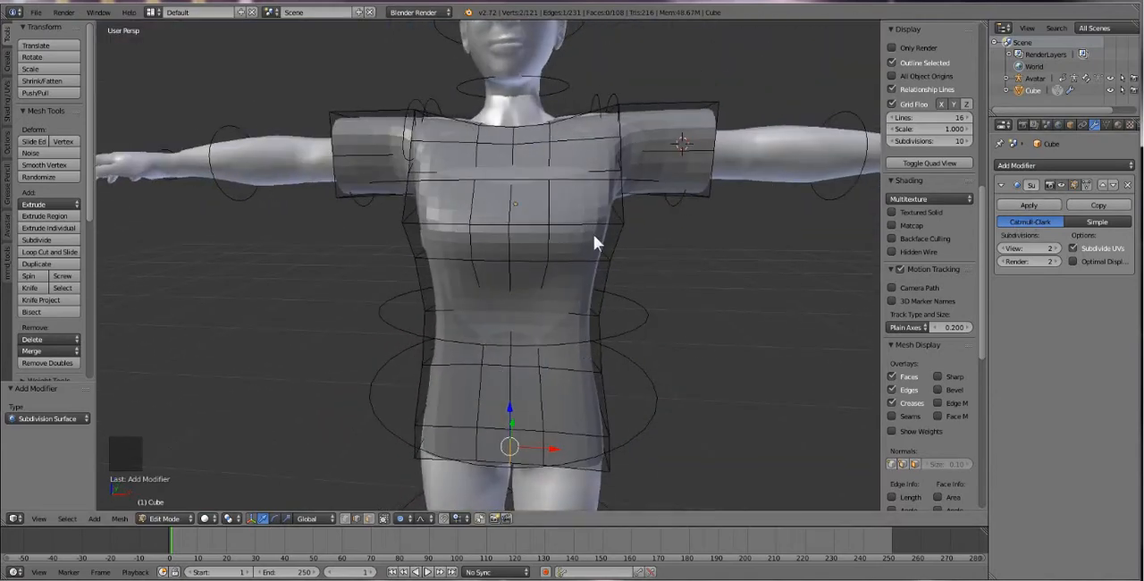
Switch the shirt to Object Mode and apply smooth shading to it.
key(Tab)
key(Tab)
middle_drag(587, 299, 565, 300)
key(Tab)
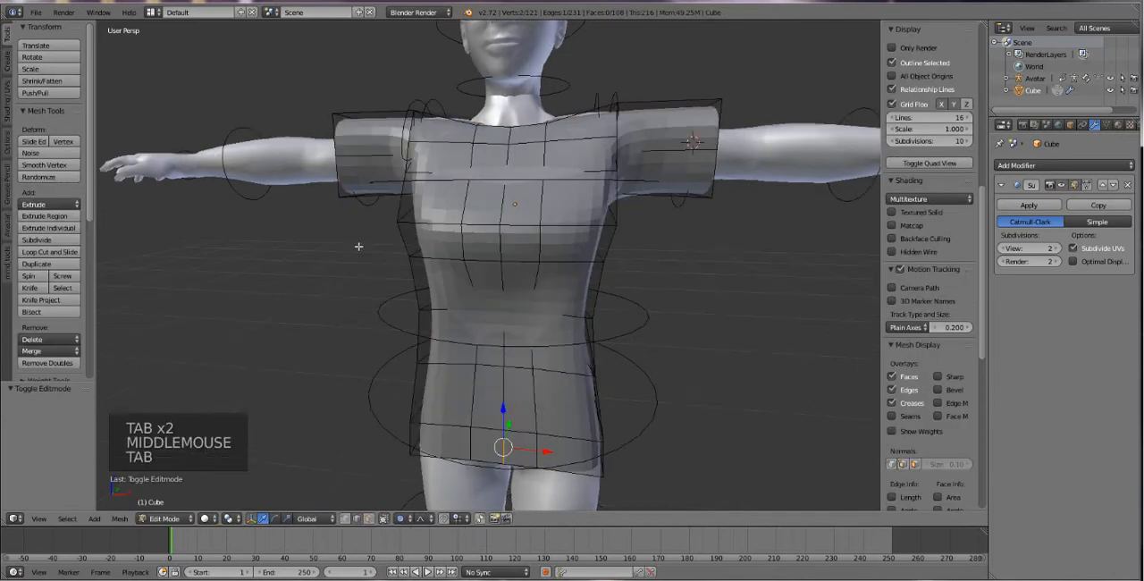
middle_drag(544, 233, 561, 271)
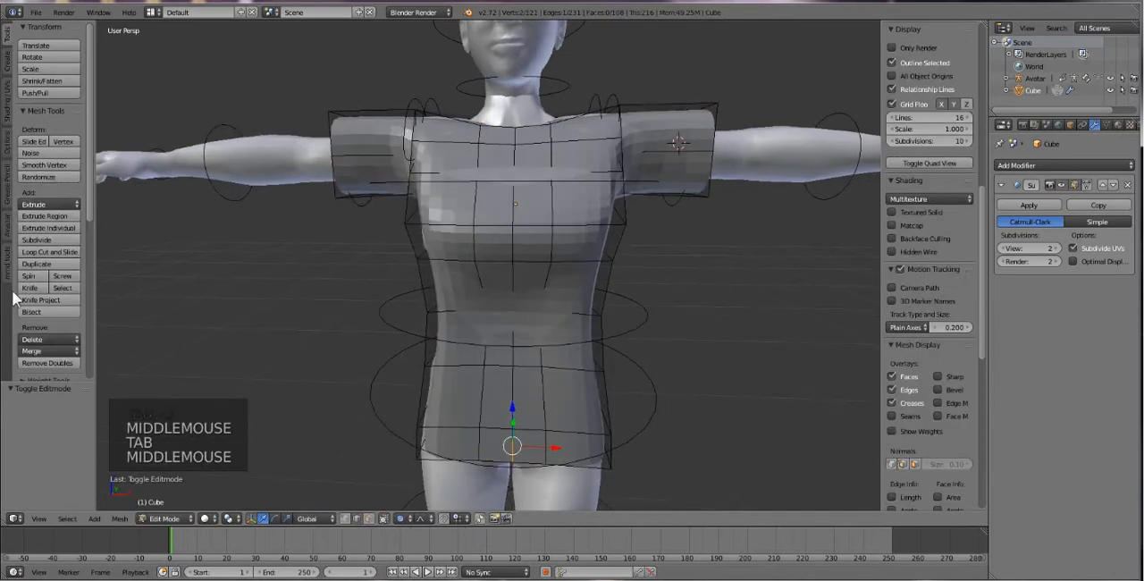
click(158, 520)
click(167, 503)
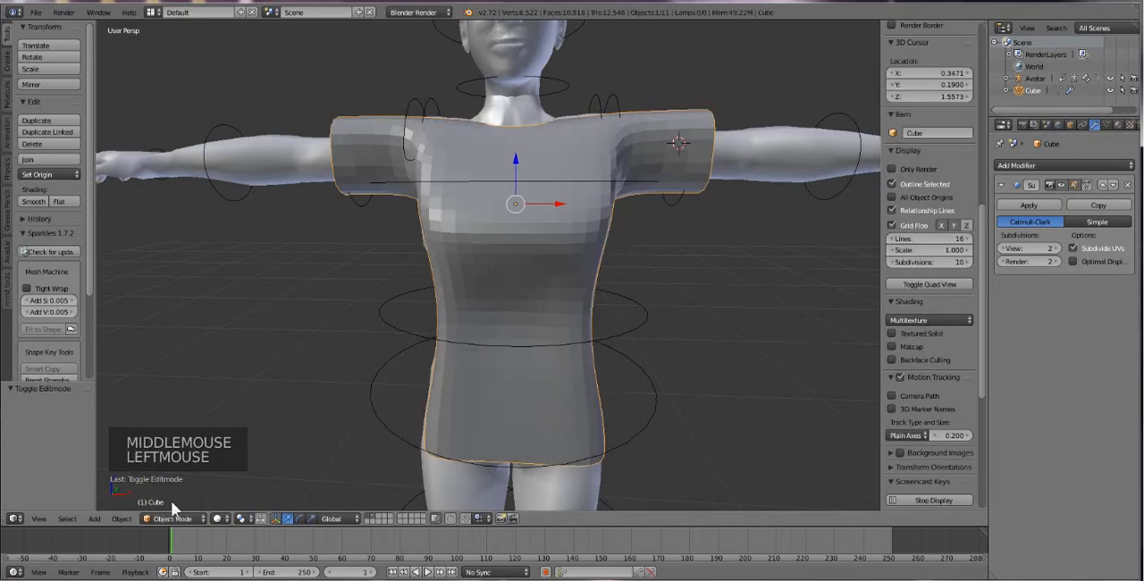
click(29, 201)
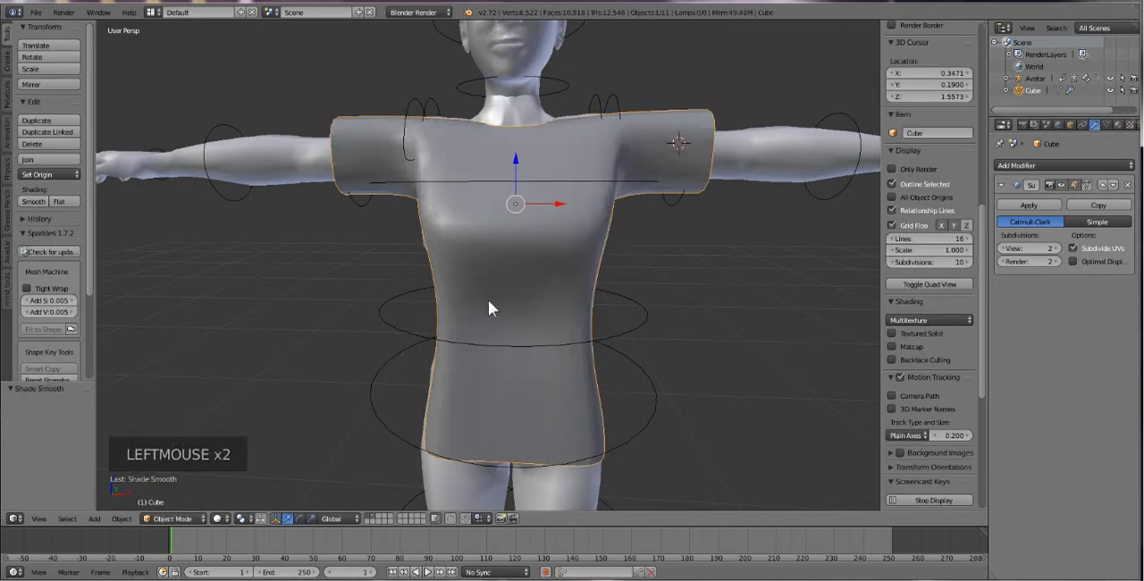
Enter Edit Mode and try pulling the shirt's side waist edge outward, undoing the move.
middle_drag(488, 301, 596, 346)
key(Tab)
right_click(578, 319)
mouse_move(613, 318)
mouse_down()
mouse_move(636, 319)
mouse_move(621, 319)
mouse_up()
key(ctrl+z)
Pull the front waist edge forward by moving it -0.036 along Y.
right_click(471, 315)
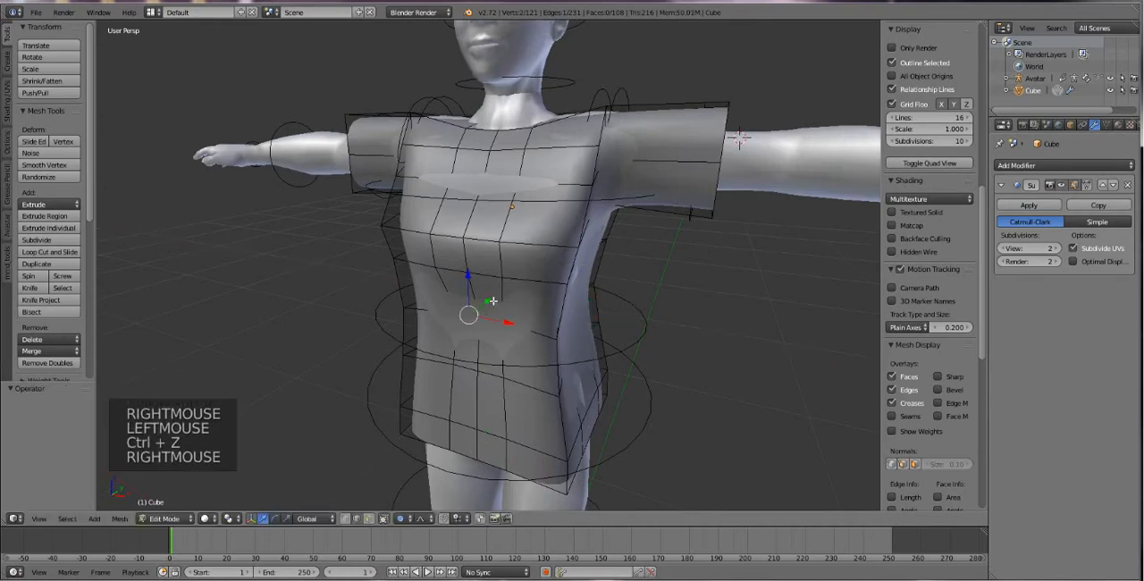
drag(493, 304, 483, 312)
middle_drag(483, 313, 554, 300)
Move the avatar's right-side waist edge -0.045 and hem edge -0.041 along X, and check the shirt's back in Object Mode.
right_click(482, 319)
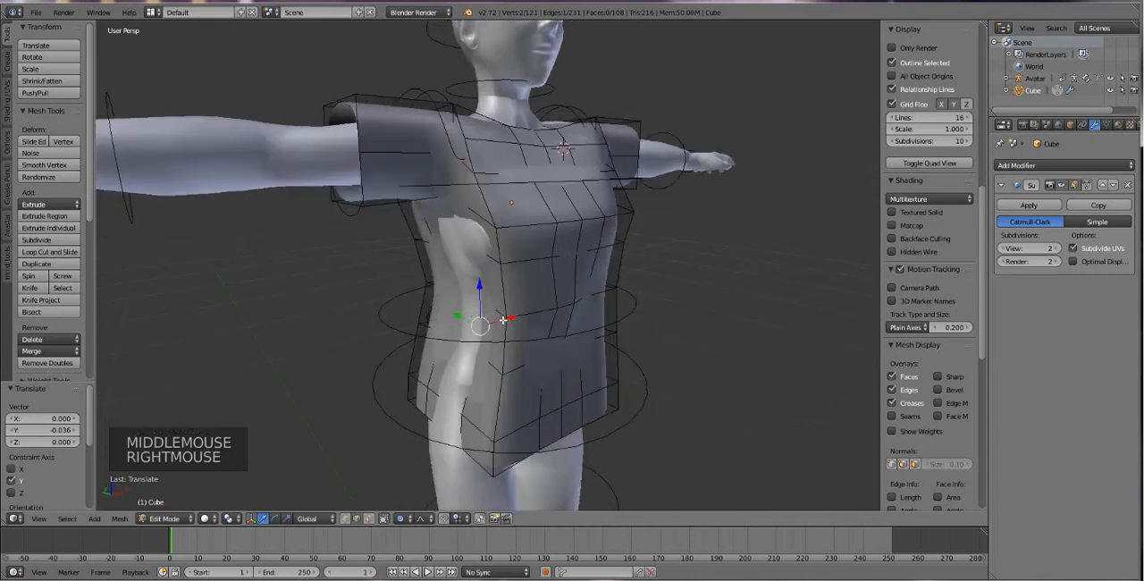
drag(488, 319, 481, 324)
right_click(436, 404)
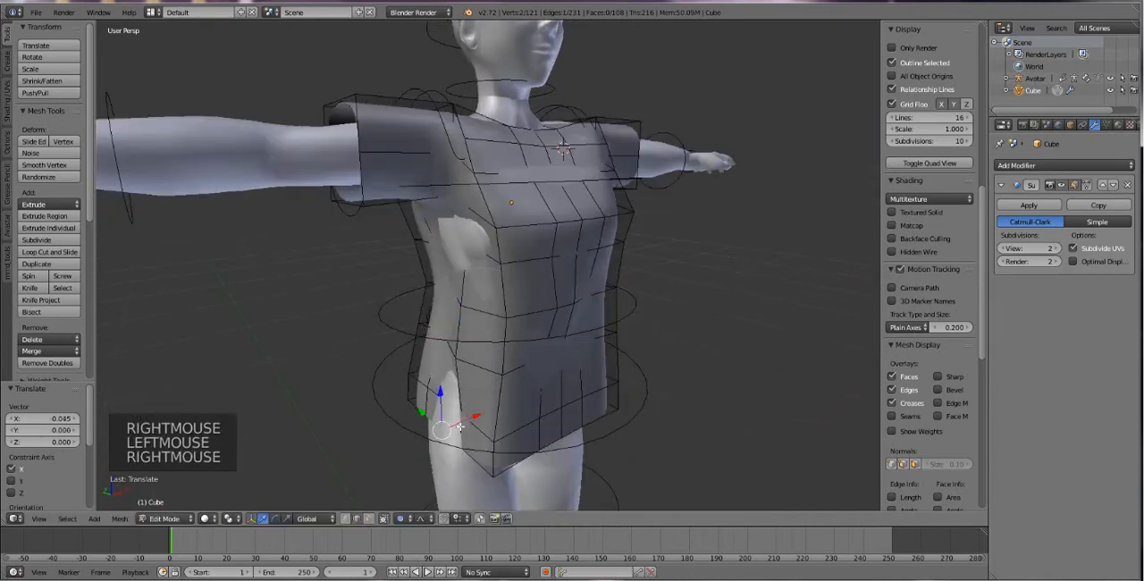
drag(438, 407, 455, 420)
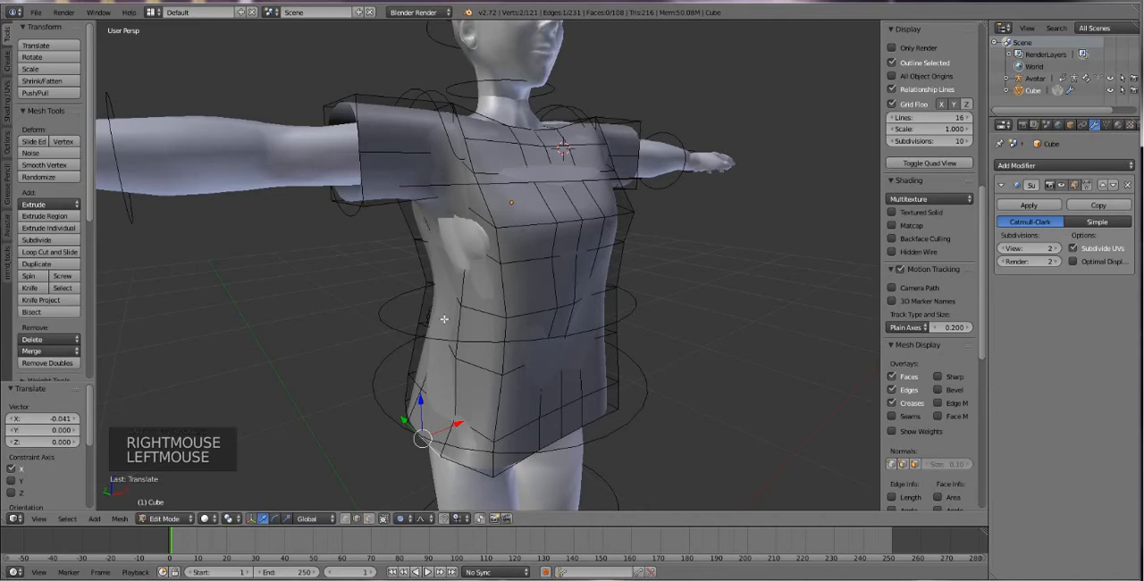
middle_drag(444, 319, 606, 321)
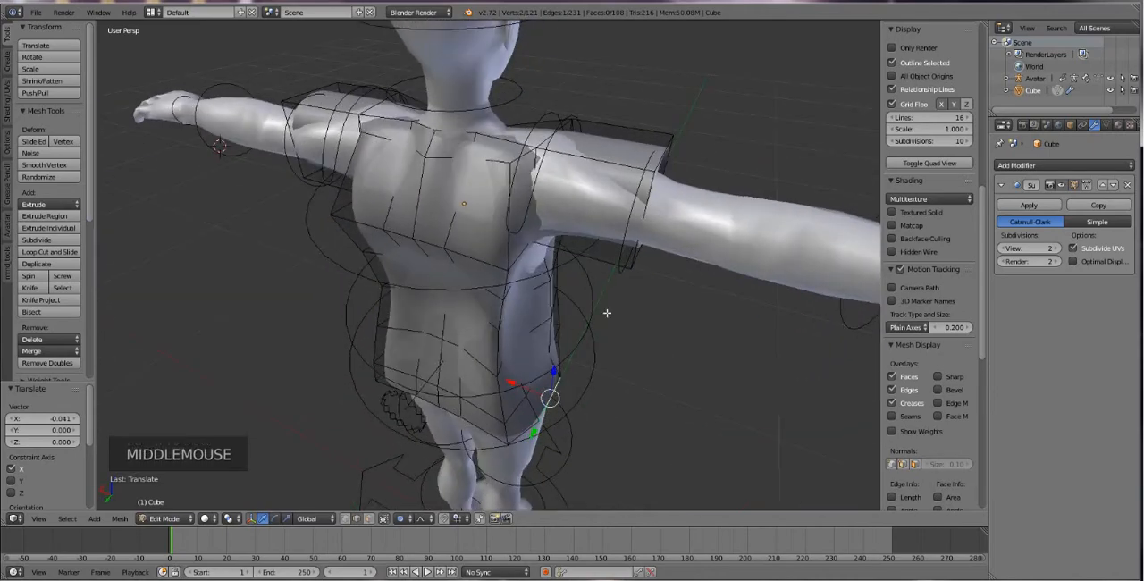
key(Tab)
Apply the shirt's Subdivision Surface modifier, then in Edit Mode move the edge below the avatar's right armpit -0.020 along X.
key(Tab)
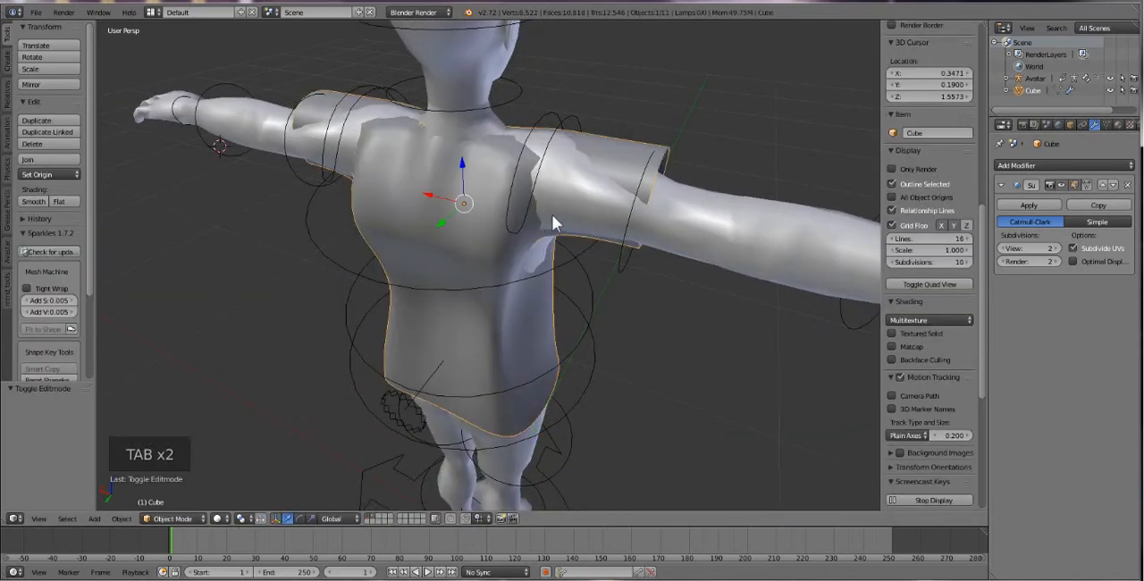
click(1032, 206)
key(Tab)
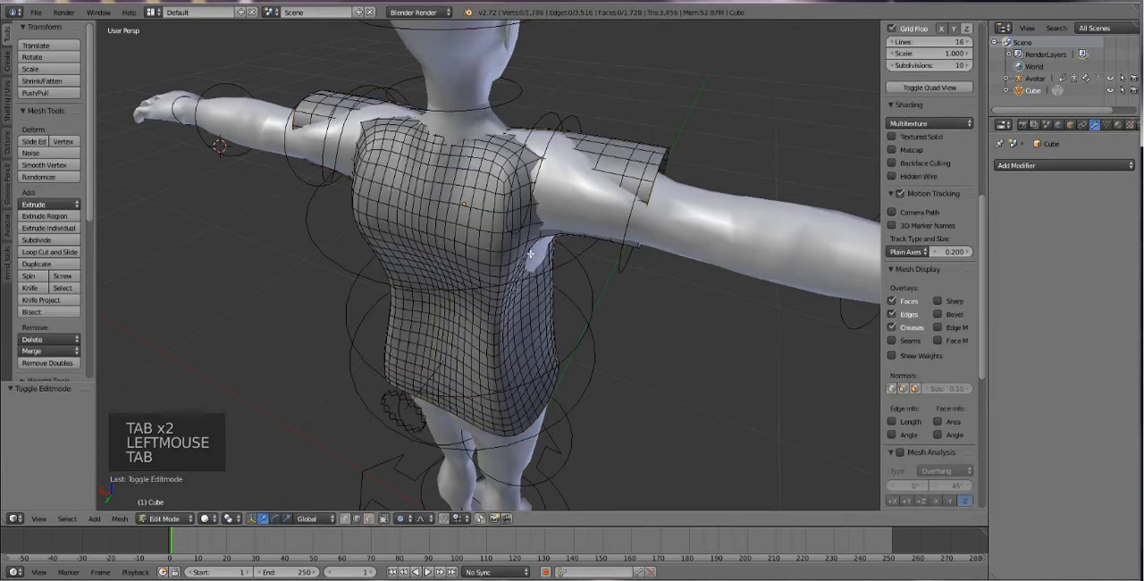
right_click(530, 253)
right_click(537, 254)
drag(526, 254, 536, 253)
middle_drag(527, 250, 308, 160)
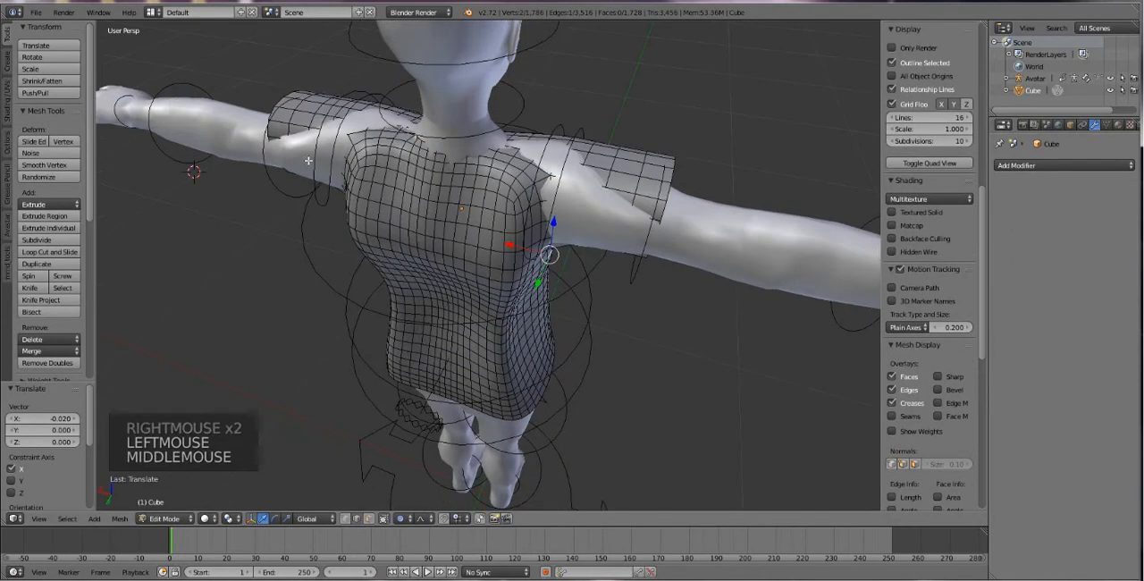
drag(298, 177, 272, 193)
key(ctrl+z)
key(ctrl+z)
Shift the back edges of both sleeves 0.033 along Y and raise the right and left shoulder edges 0.012 and 0.011 along Z.
shift+right_click(592, 232)
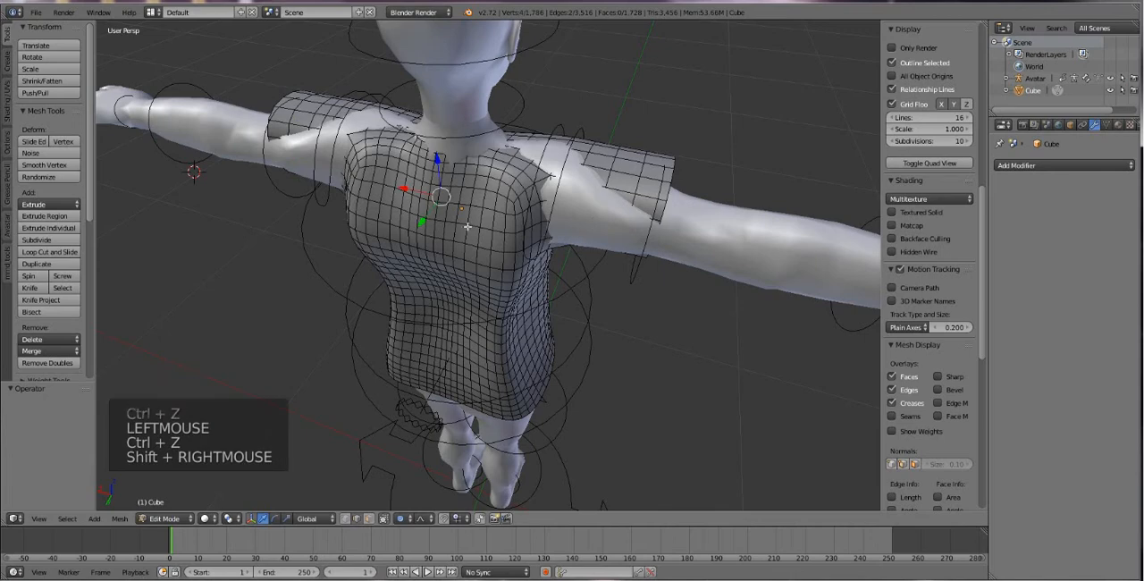
drag(424, 215, 414, 230)
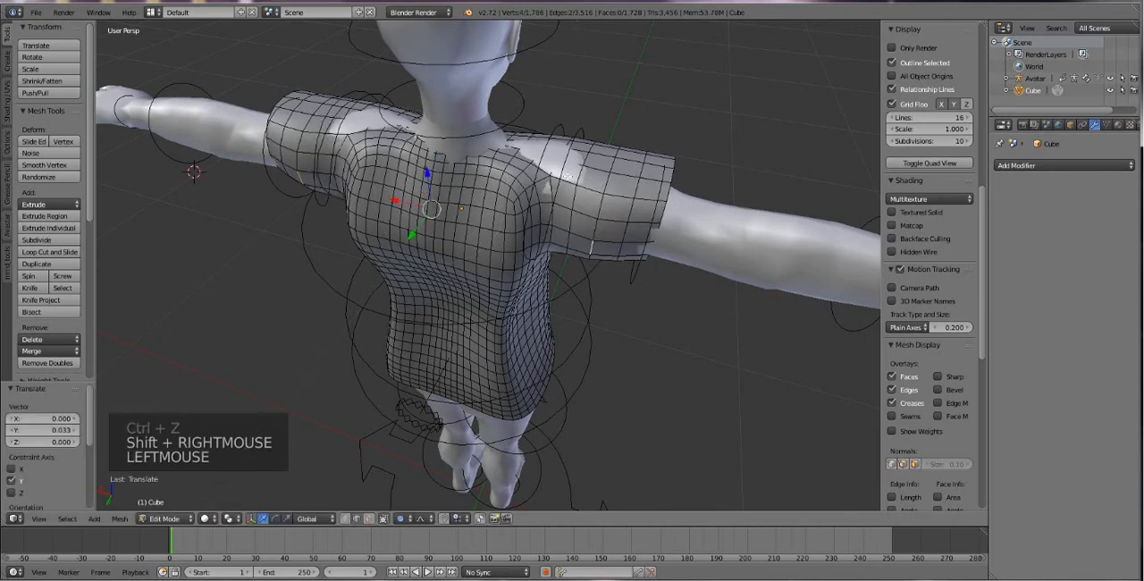
right_click(559, 156)
drag(561, 129, 563, 121)
right_click(362, 117)
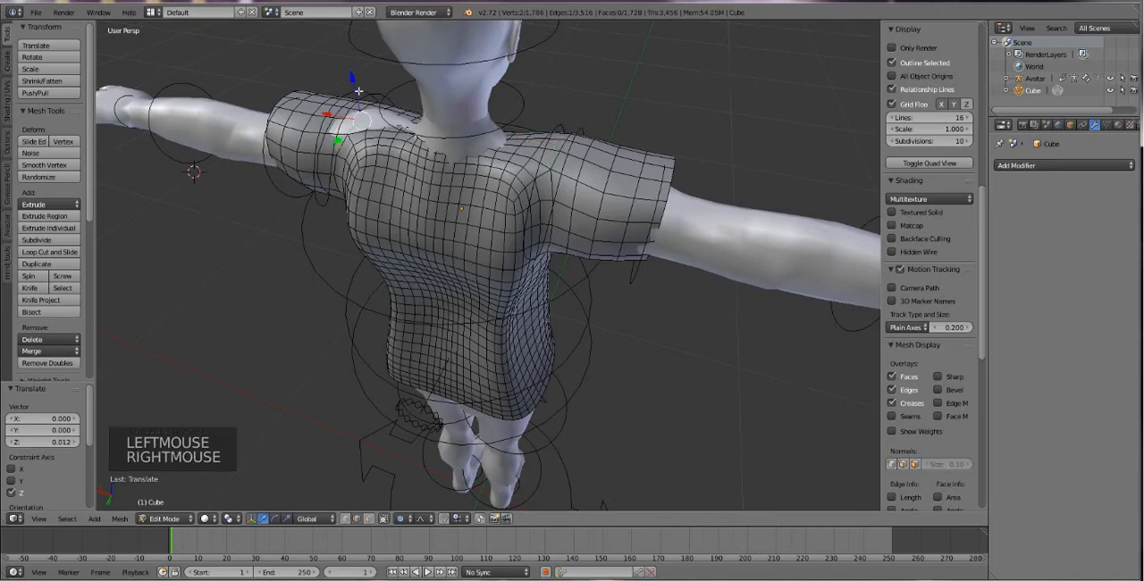
drag(359, 91, 357, 82)
Move the back neckline edge 0.016 along Y, adjust the neckline edge beside it, and raise the avatar's left shoulder edge 0.006 along Z.
right_click(444, 158)
middle_click(444, 158)
middle_drag(440, 161, 425, 165)
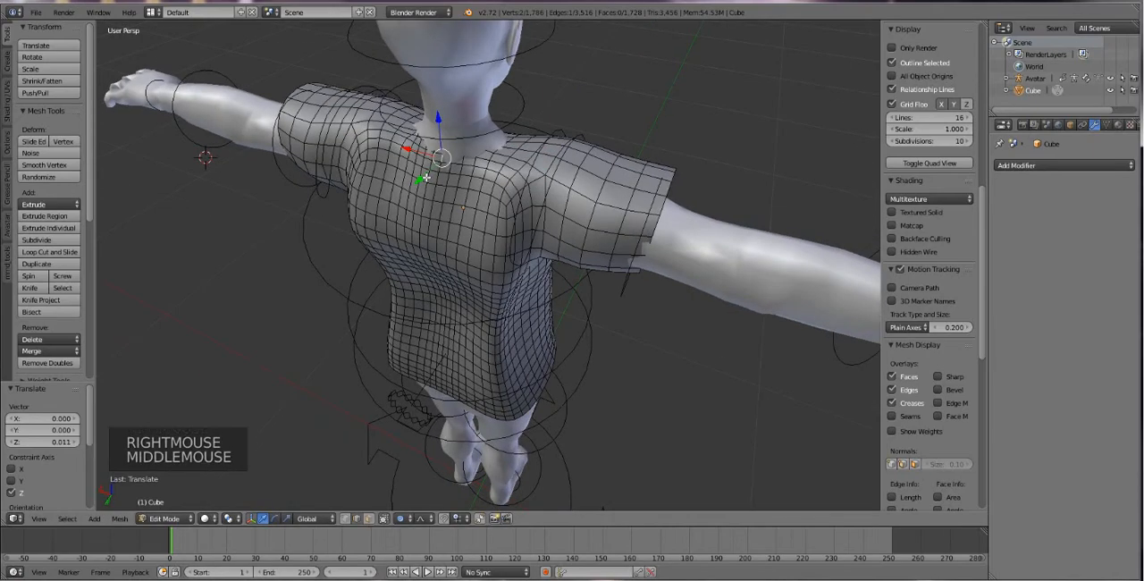
drag(420, 181, 412, 186)
right_click(496, 149)
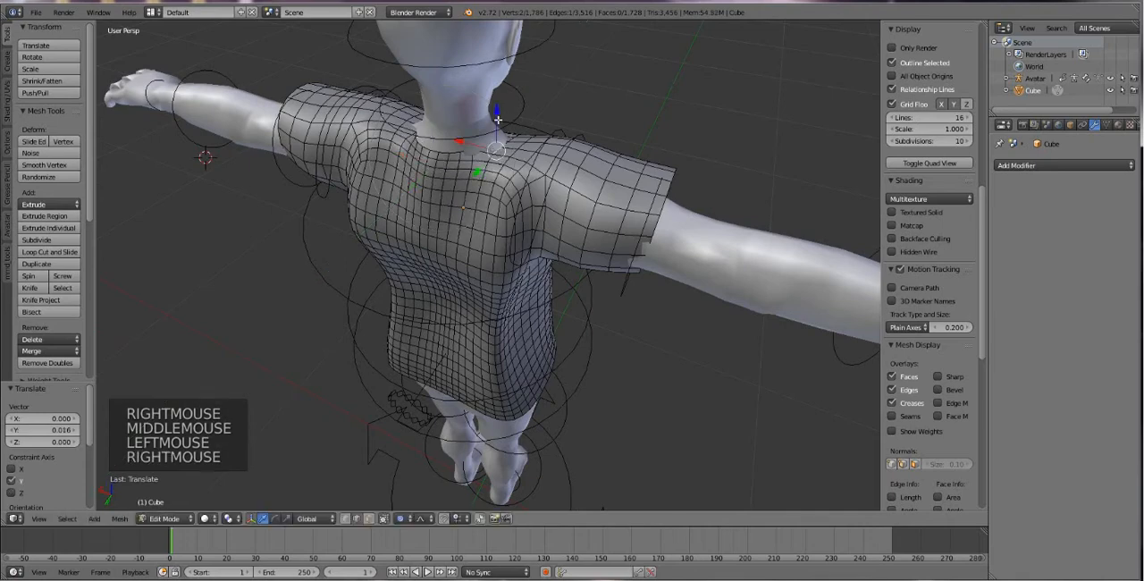
drag(497, 115, 467, 137)
right_click(382, 120)
drag(382, 119, 404, 89)
Pull the shirt's hip and upper side edges on the avatar's left outward along X, moving the upper edge 0.012.
middle_drag(407, 100, 684, 113)
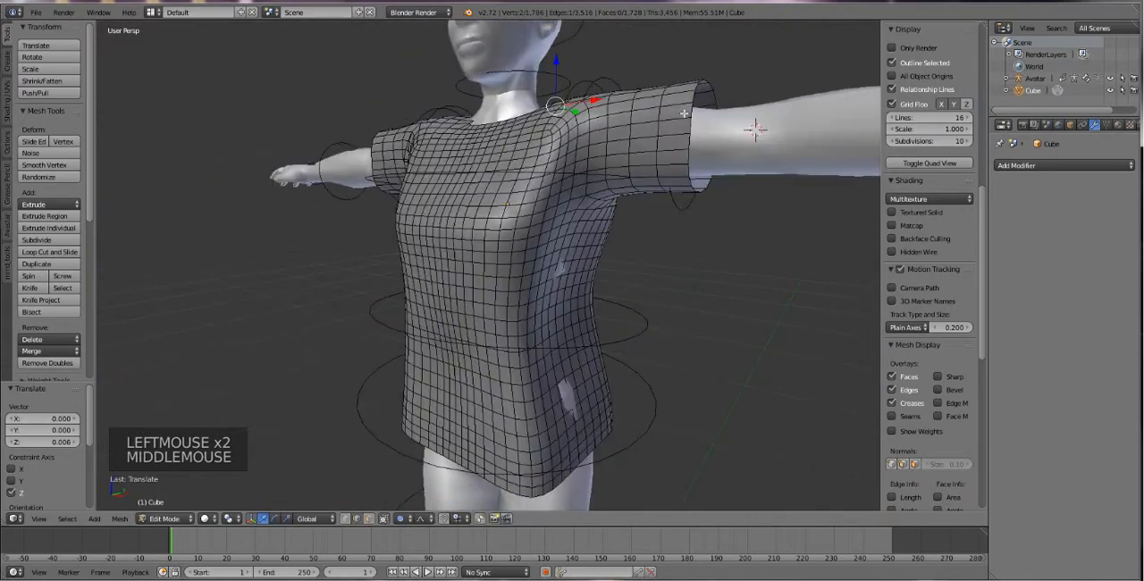
right_click(562, 392)
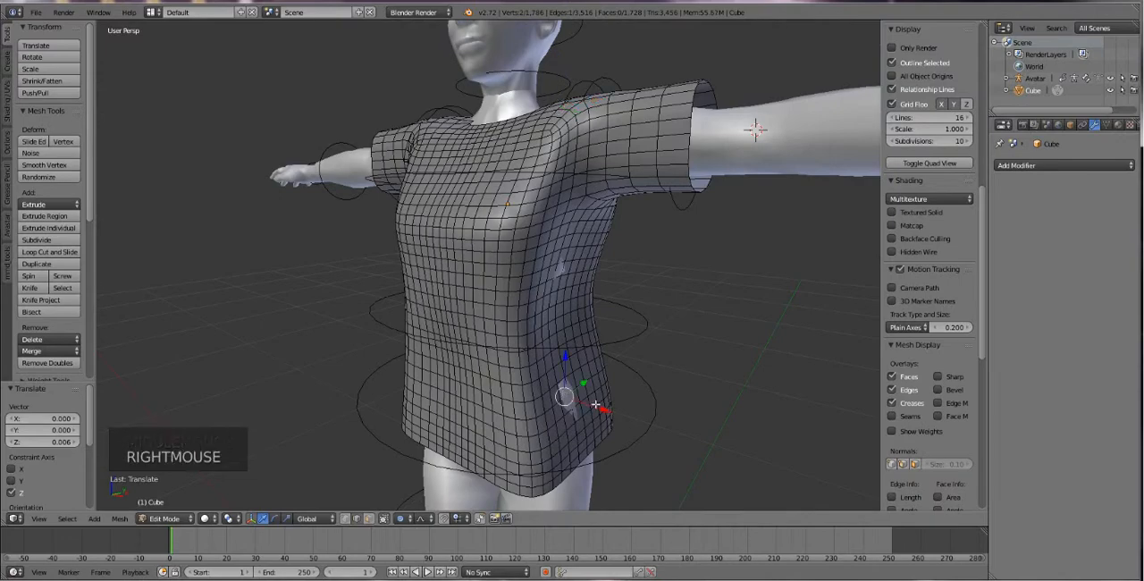
drag(595, 405, 595, 407)
right_click(564, 269)
drag(593, 274, 599, 279)
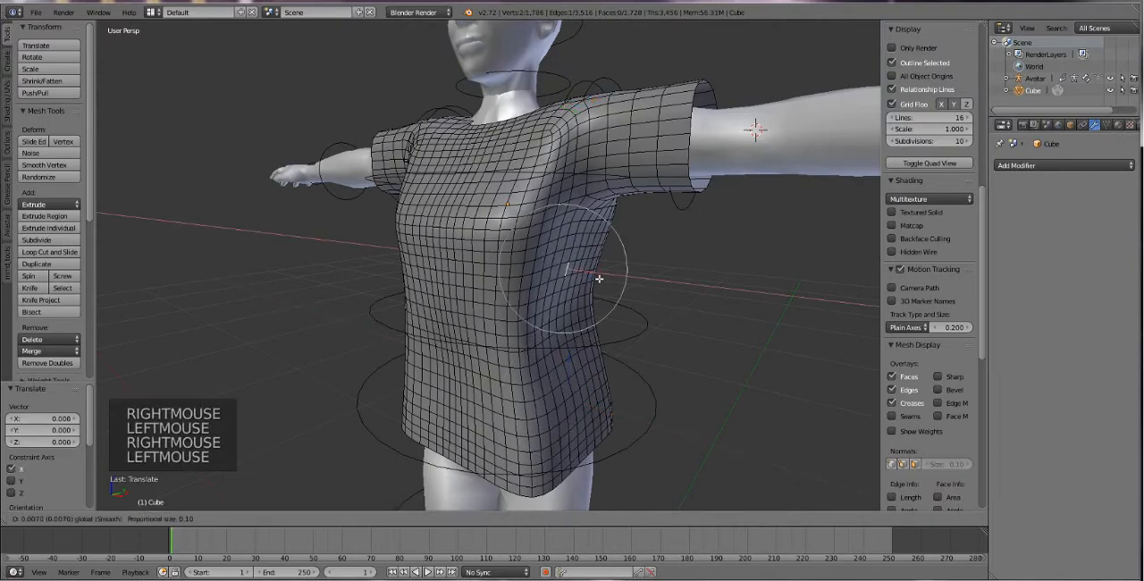
click(600, 280)
Move the shirt's side edge below the avatar's right armpit -0.006 along X.
middle_drag(600, 280, 483, 250)
right_click(455, 236)
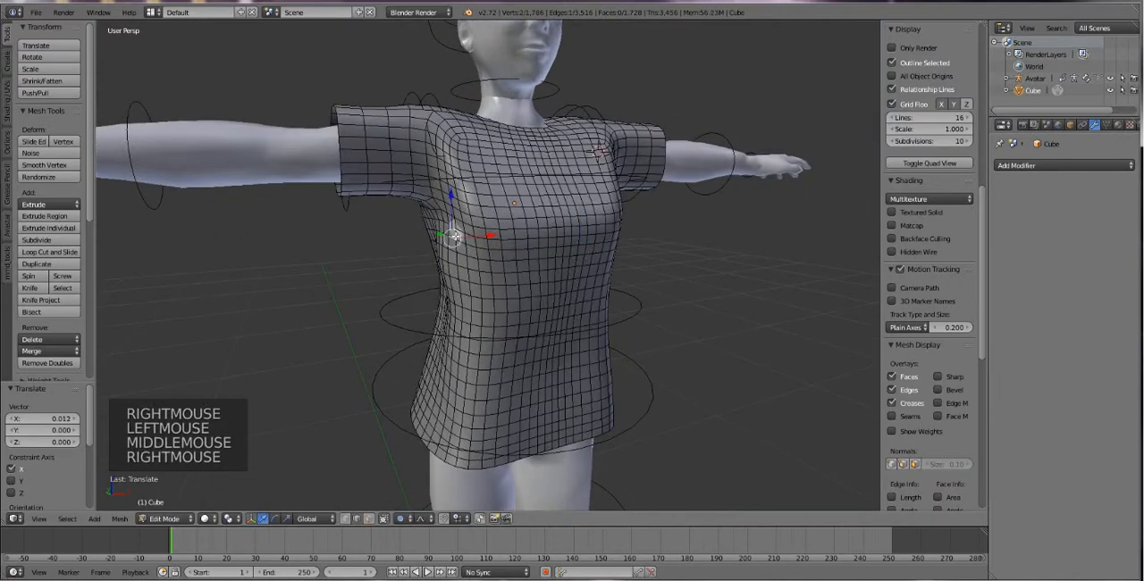
drag(485, 235, 468, 235)
key(ctrl+z)
scroll(468, 235, down, 1)
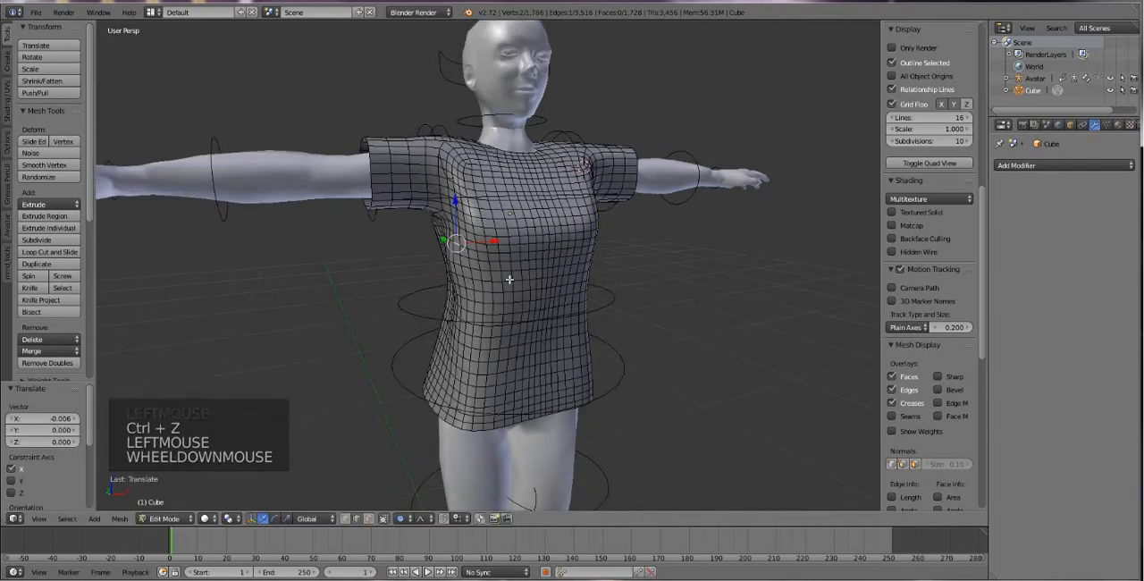
Raise the neckline edge on the avatar's right shoulder 0.015 along Z, then fine-tune it along X and by -0.006 along Z.
middle_drag(468, 235, 442, 340)
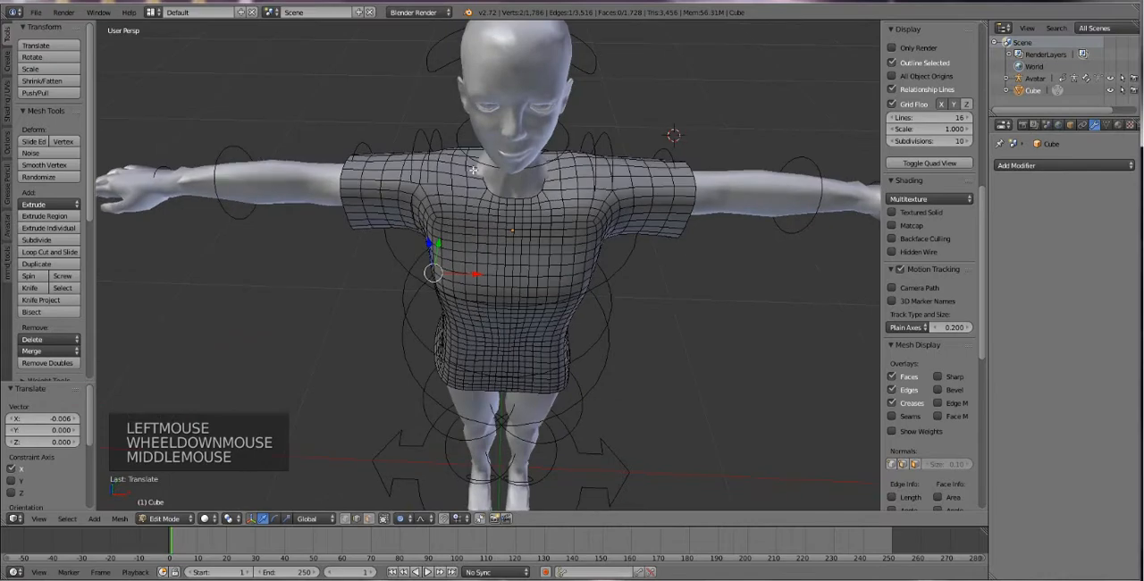
right_click(475, 165)
drag(474, 143, 479, 168)
key(ctrl+z)
middle_drag(475, 165, 475, 118)
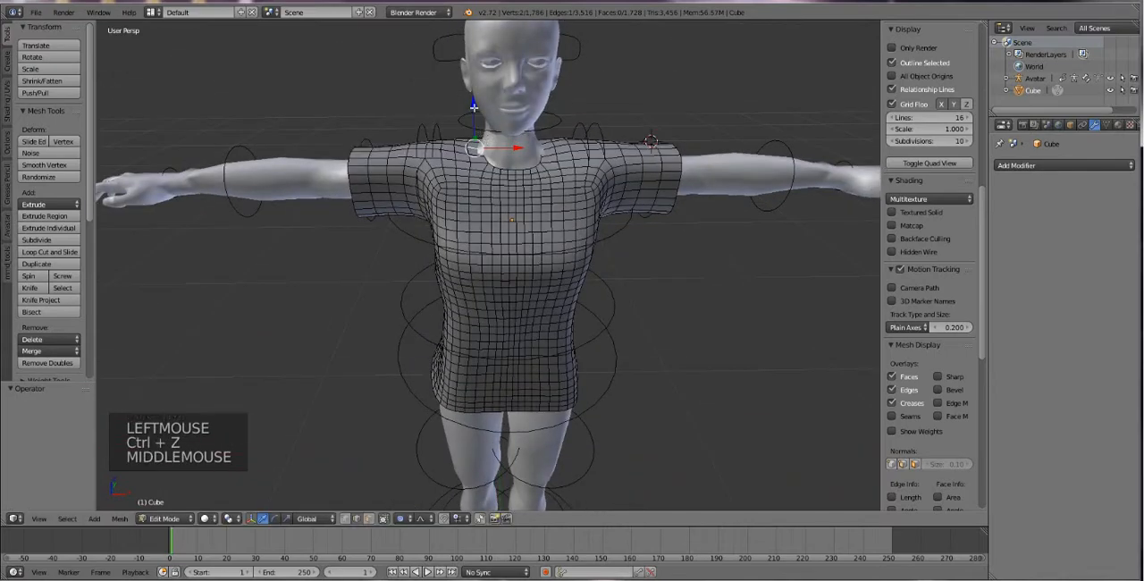
drag(475, 116, 473, 100)
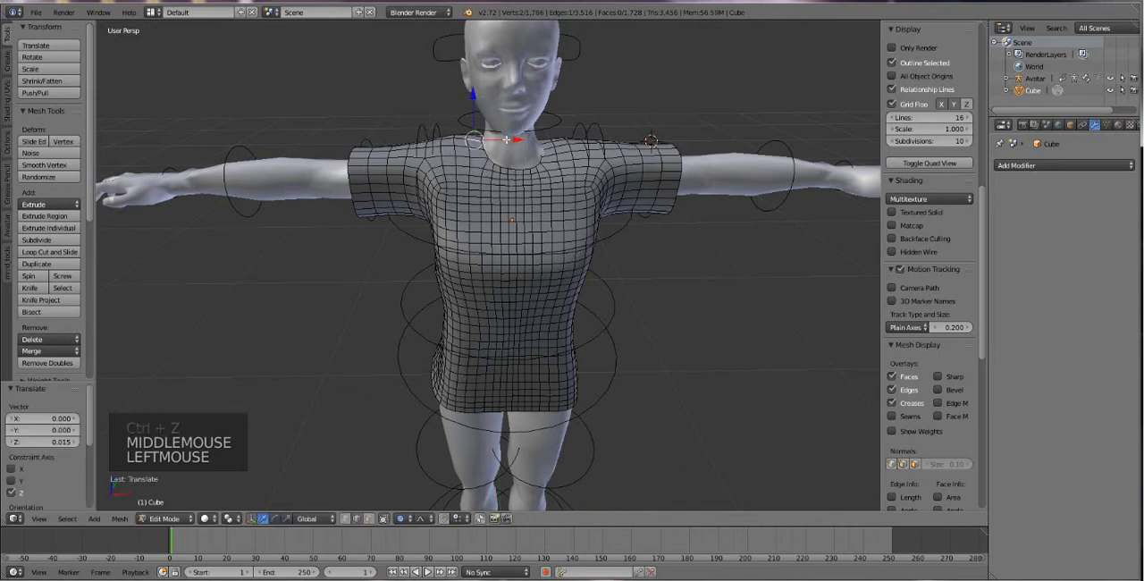
drag(507, 139, 498, 140)
drag(472, 100, 472, 97)
Raise the neckline edge on the avatar's left shoulder 0.006 along Z, nudge it along X, and raise it another 0.002.
right_click(547, 146)
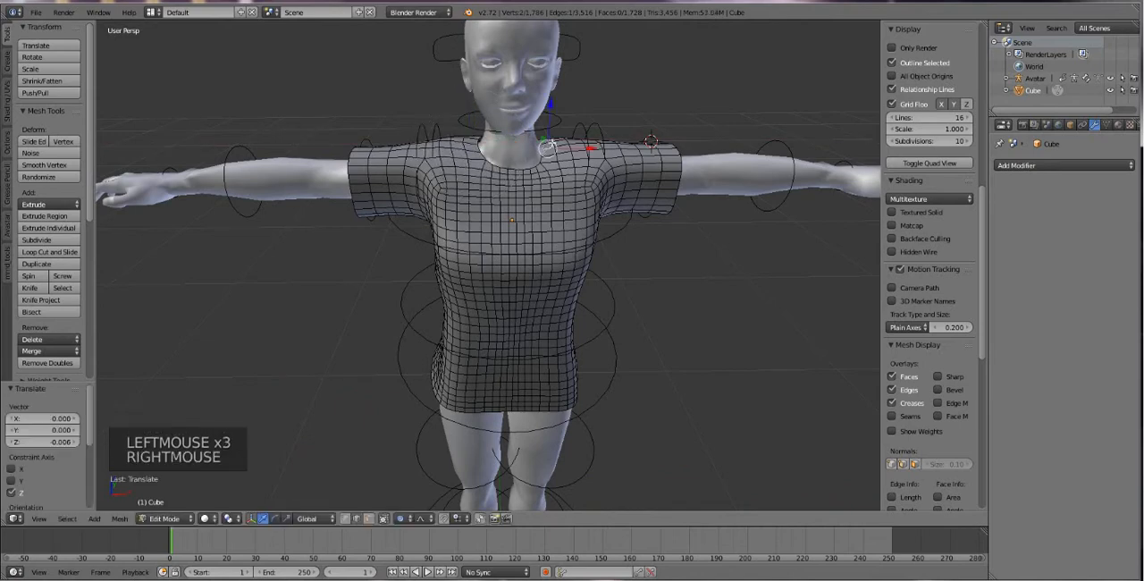
drag(550, 116, 550, 113)
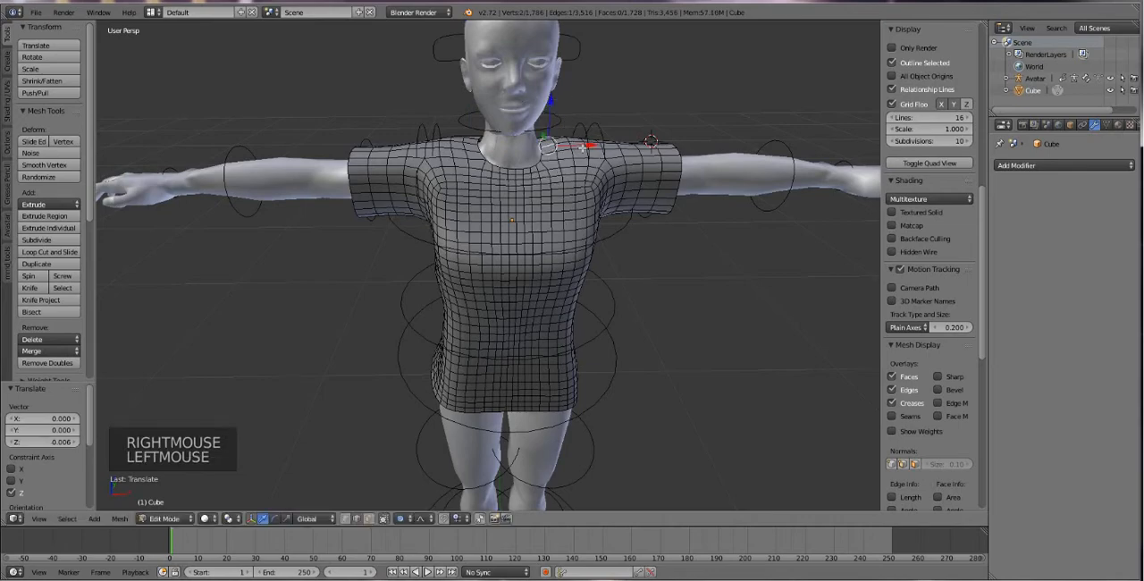
drag(584, 149, 588, 148)
drag(548, 103, 559, 106)
Leave Edit Mode and switch the shirt to Sculpt Mode.
middle_drag(560, 106, 481, 378)
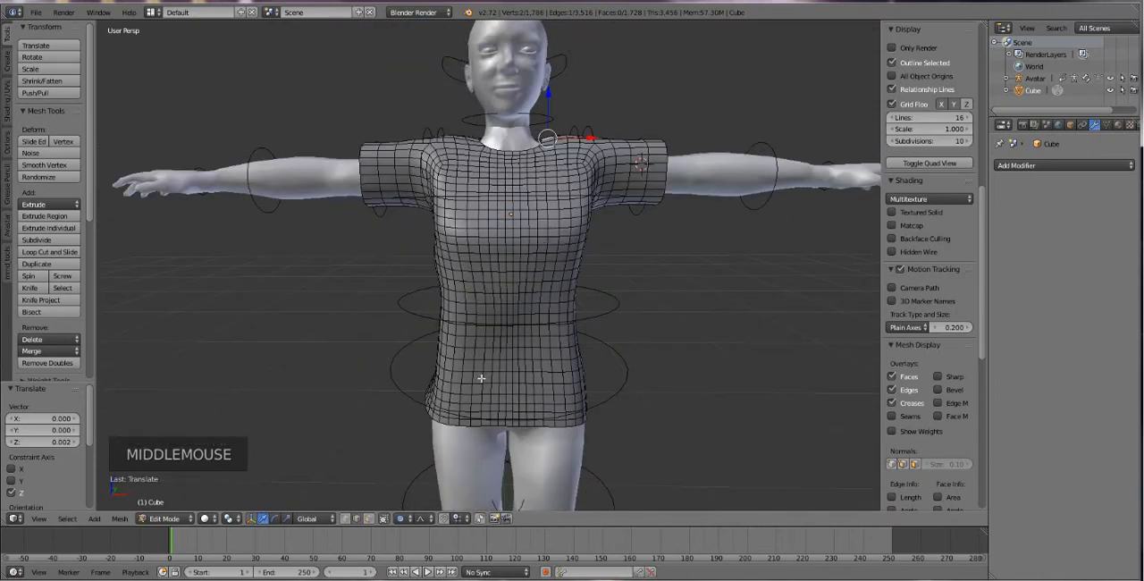
click(163, 523)
click(164, 519)
click(172, 505)
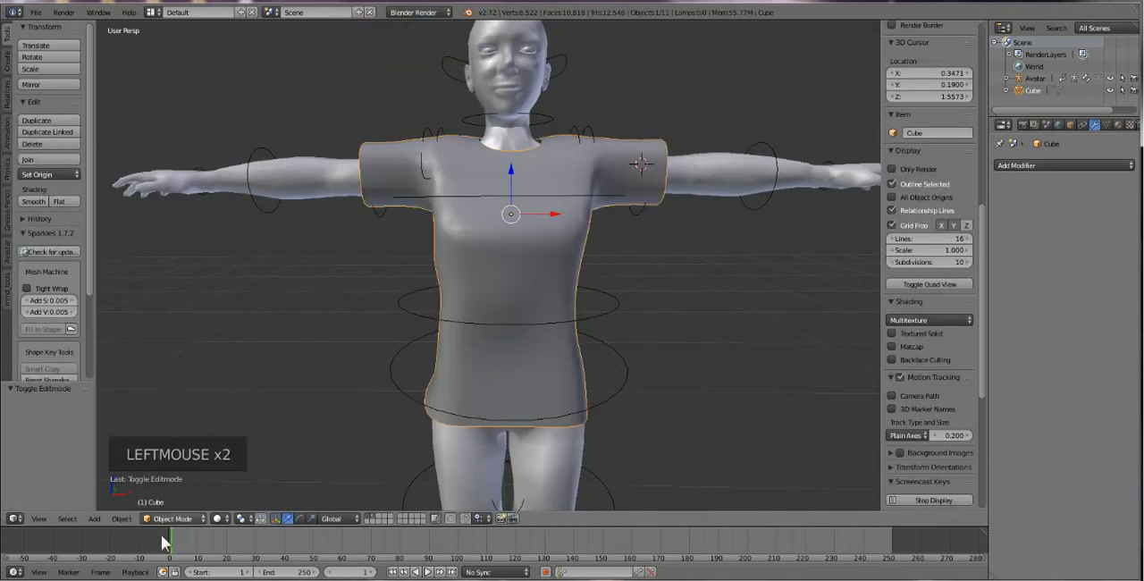
right_click(492, 275)
right_click(492, 275)
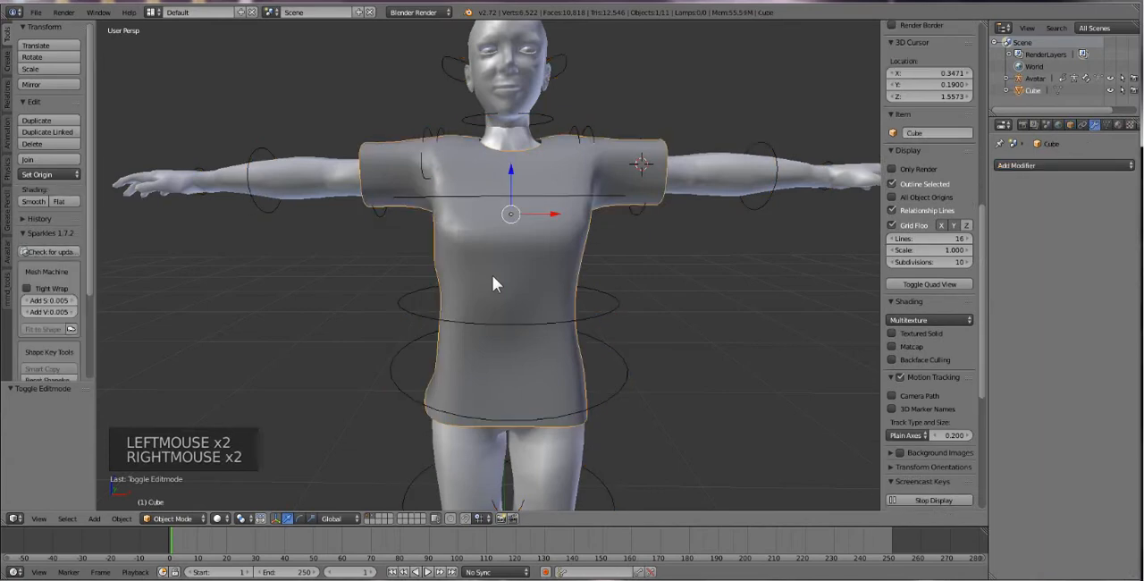
click(172, 519)
click(186, 479)
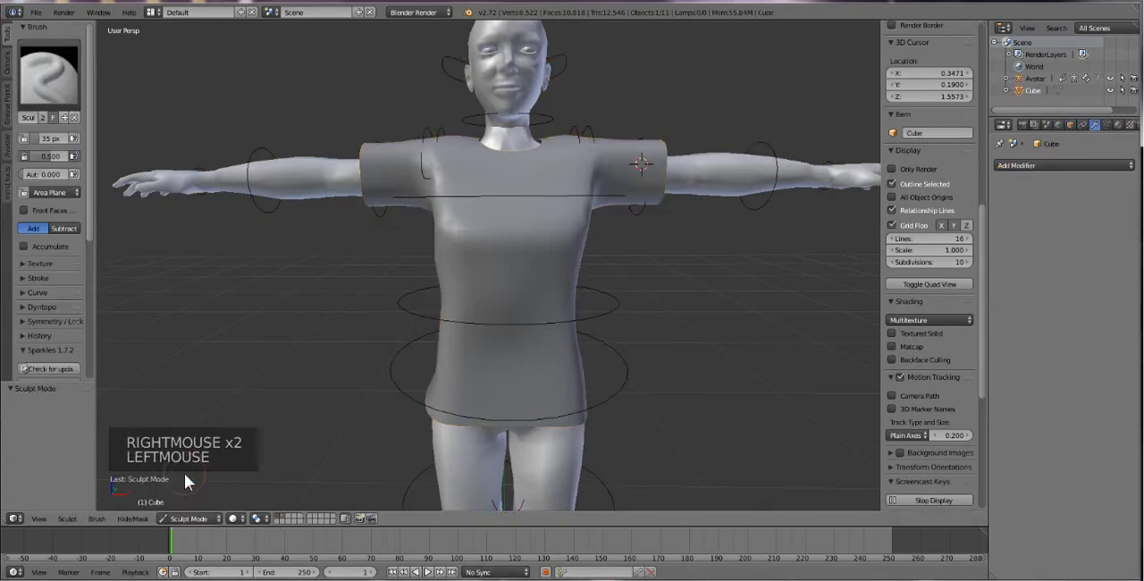
Select the Grab sculpt brush with a 152 px radius and enable mirroring across X.
click(51, 87)
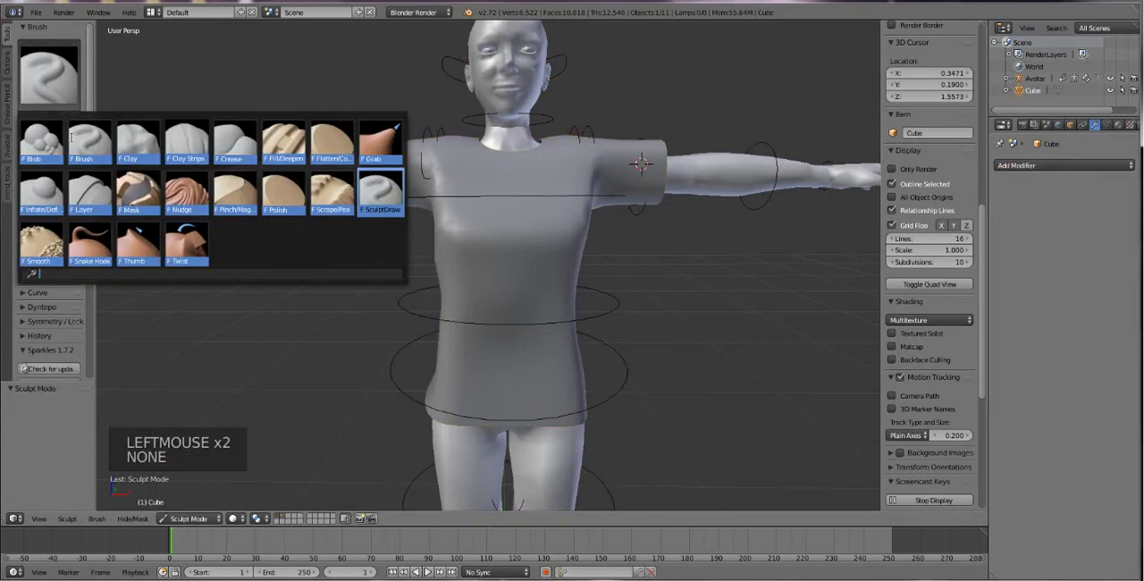
click(381, 145)
drag(45, 136, 64, 139)
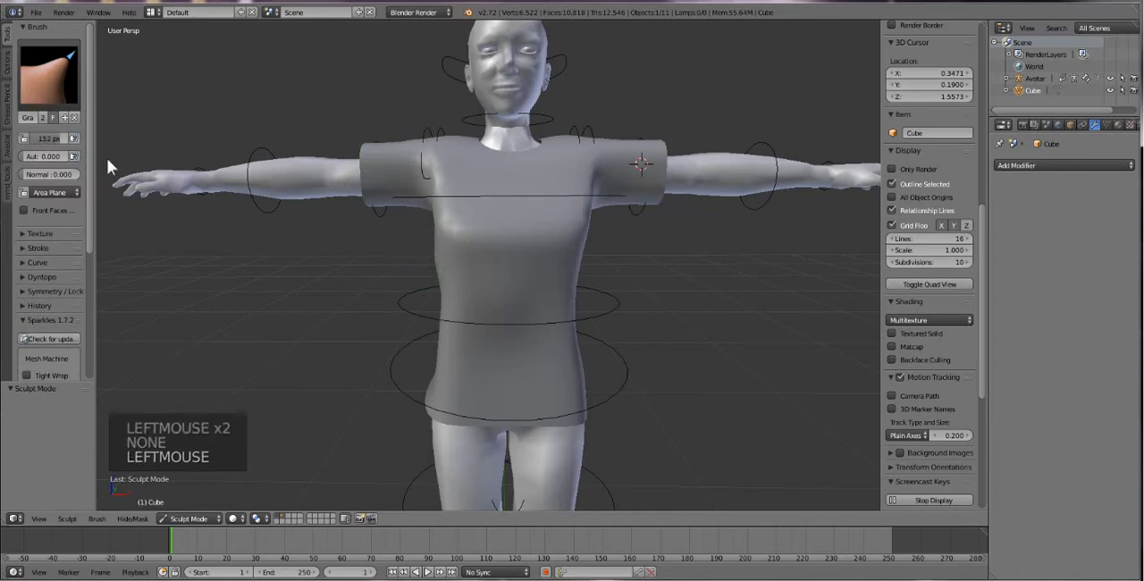
mouse_move(447, 284)
mouse_down()
mouse_move(461, 284)
mouse_move(443, 283)
mouse_up()
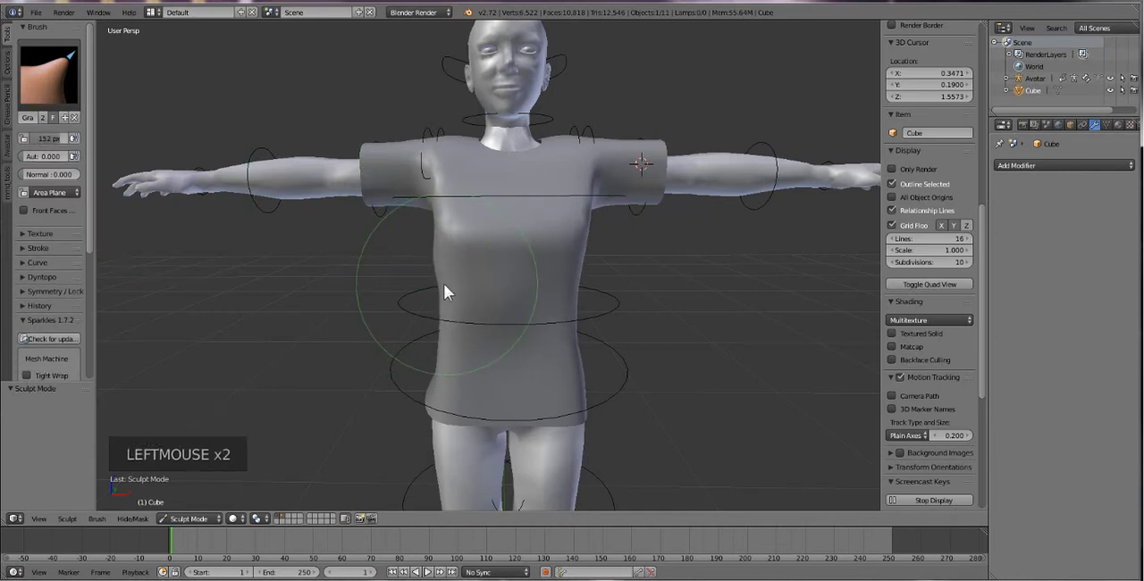
click(34, 292)
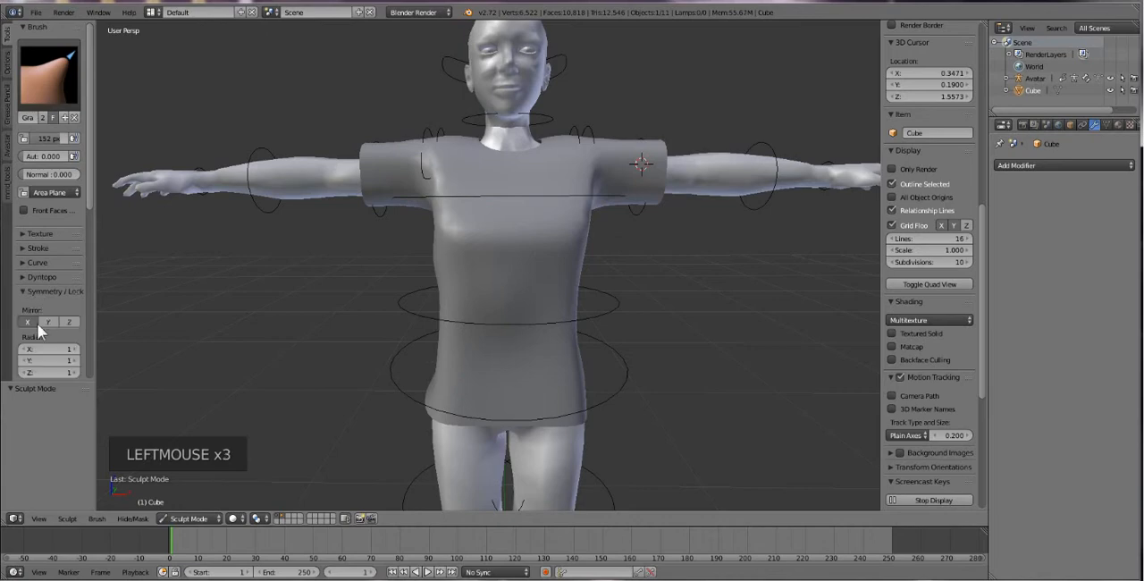
click(26, 320)
Reshape the shirt's shoulders and side waist with mirrored Grab strokes, undoing the first waist stroke.
mouse_move(429, 272)
mouse_down()
mouse_move(474, 268)
mouse_move(426, 278)
mouse_up()
key(ctrl+z)
mouse_move(449, 276)
middle_down()
mouse_move(475, 209)
mouse_move(536, 223)
mouse_move(456, 242)
mouse_move(414, 217)
middle_up()
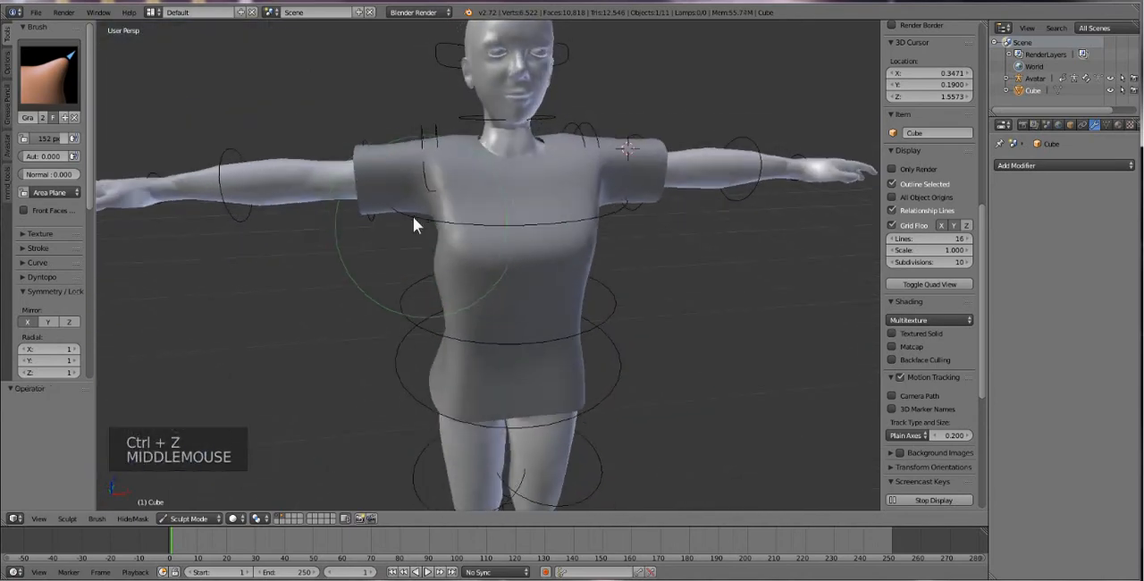
click(450, 133)
click(449, 140)
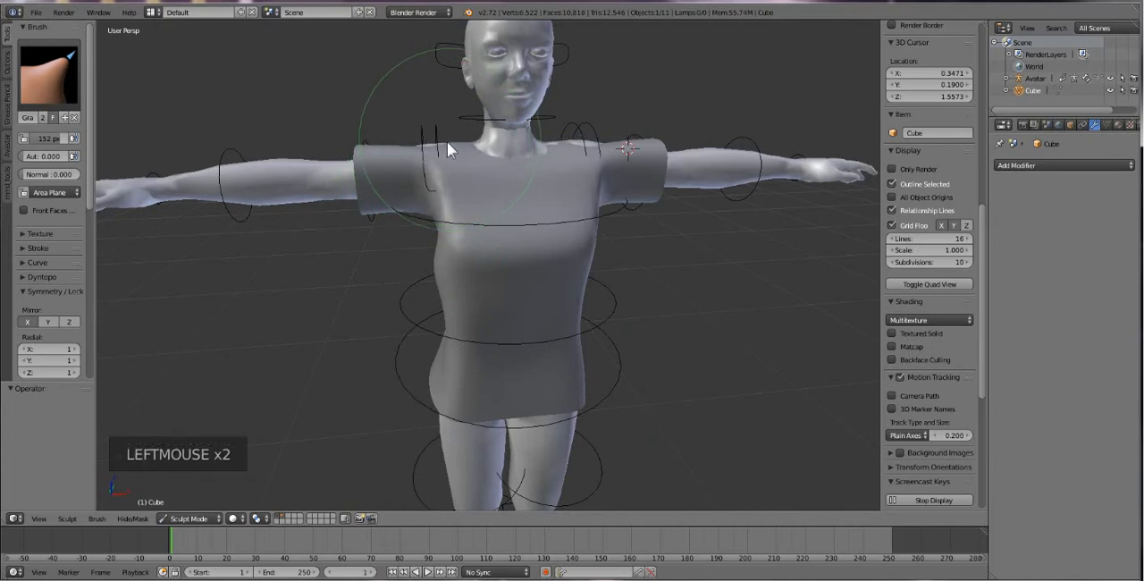
click(447, 143)
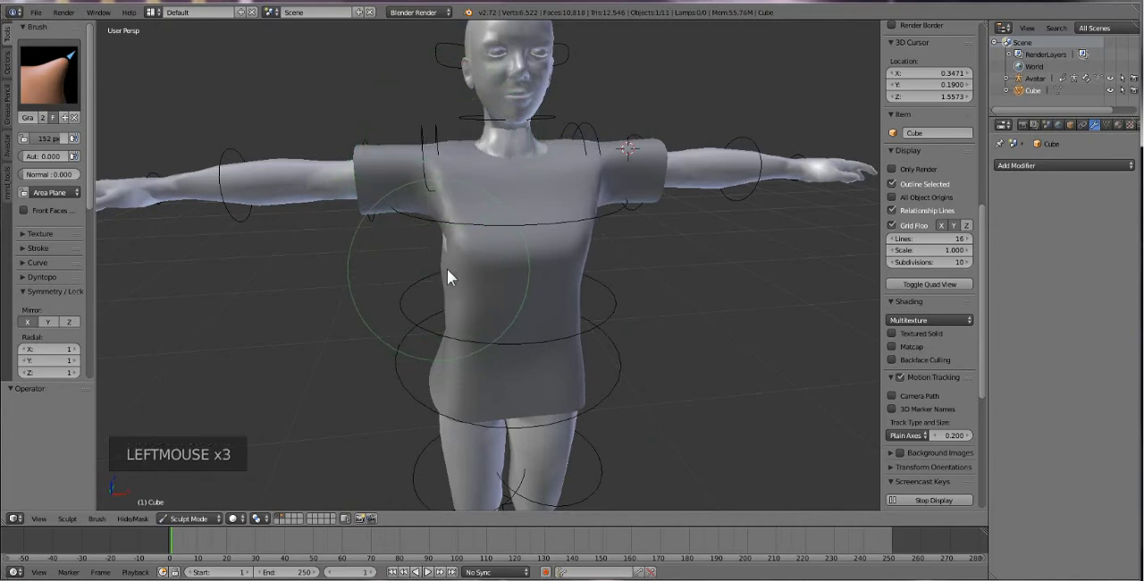
drag(441, 246, 440, 254)
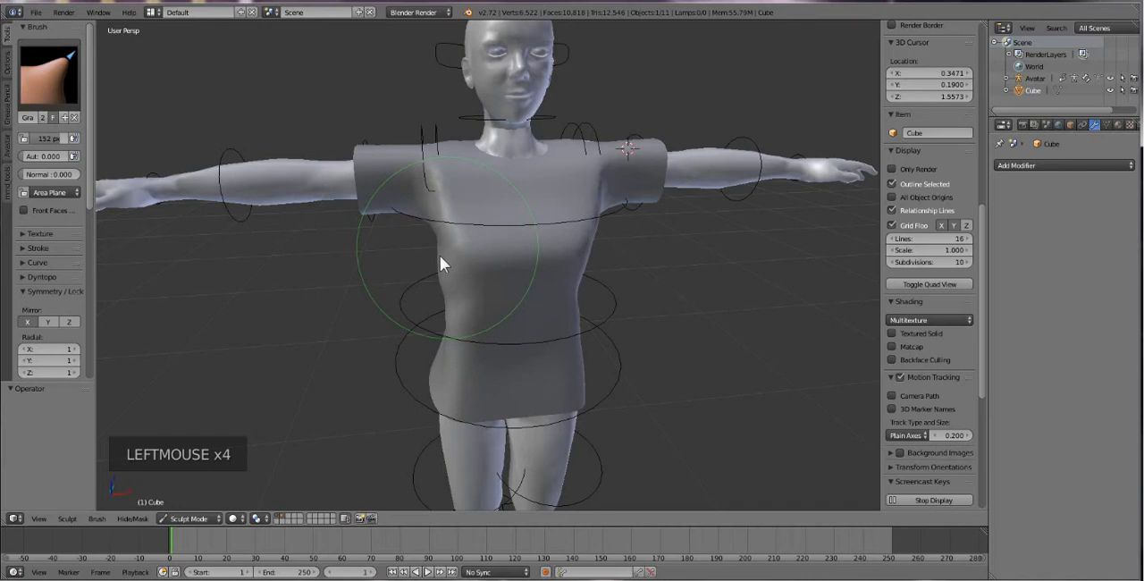
Switch to the Smooth brush and smooth the shirt's back, undoing the stroke made on the front waist.
mouse_move(439, 255)
middle_down()
mouse_move(454, 307)
mouse_move(337, 307)
mouse_move(393, 304)
middle_up()
click(25, 64)
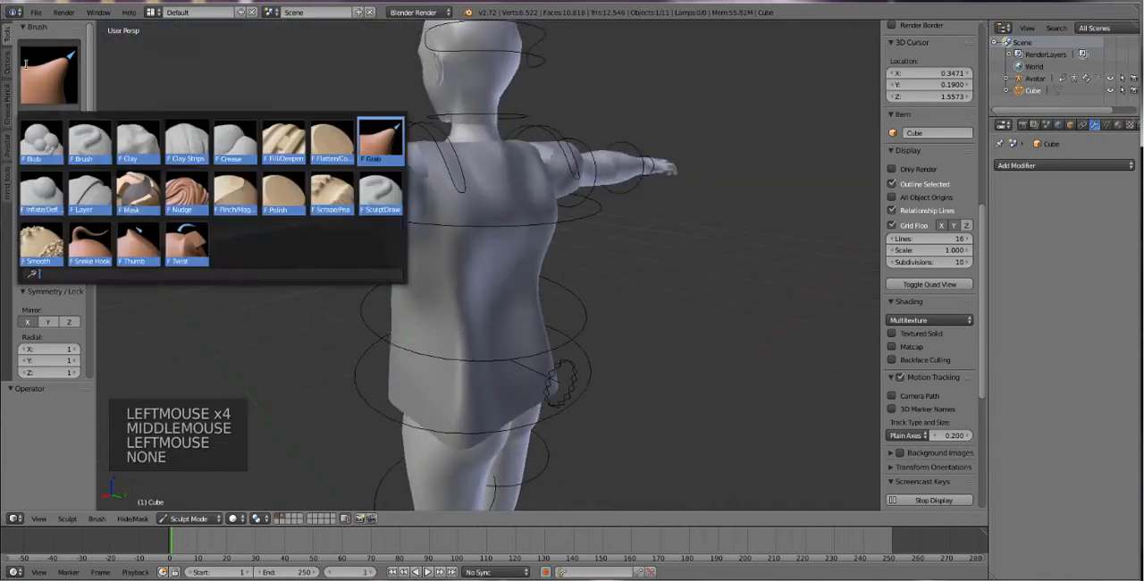
click(42, 243)
mouse_move(447, 332)
mouse_down()
mouse_move(462, 346)
mouse_move(471, 398)
mouse_move(562, 392)
mouse_move(491, 393)
mouse_move(453, 229)
mouse_move(464, 294)
mouse_move(446, 319)
mouse_move(601, 282)
mouse_up()
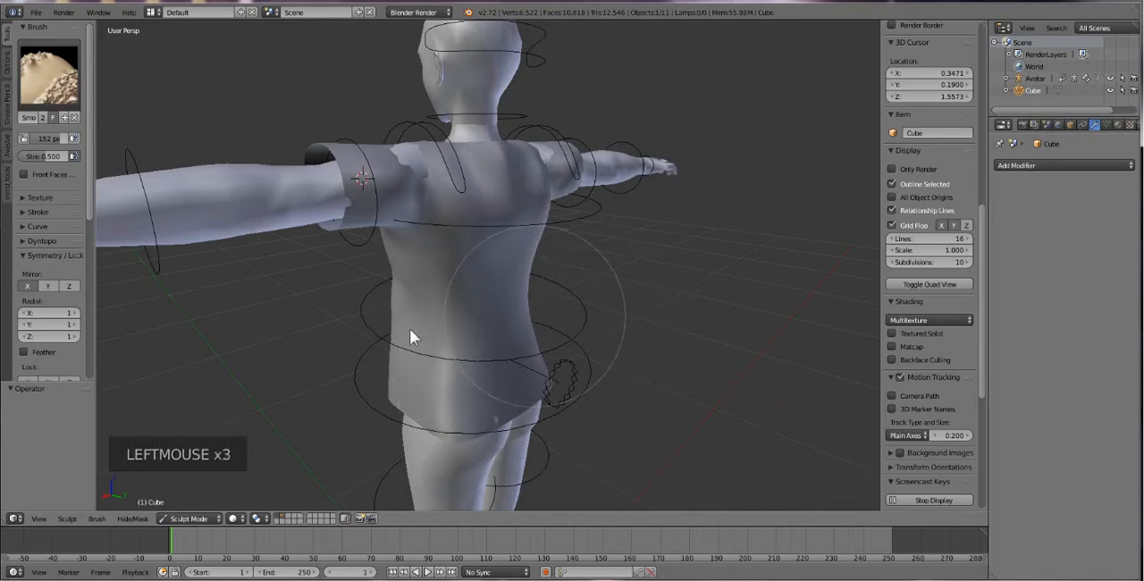
middle_drag(409, 336, 594, 328)
mouse_move(572, 331)
mouse_down()
mouse_move(492, 340)
mouse_move(542, 322)
mouse_move(557, 274)
mouse_up()
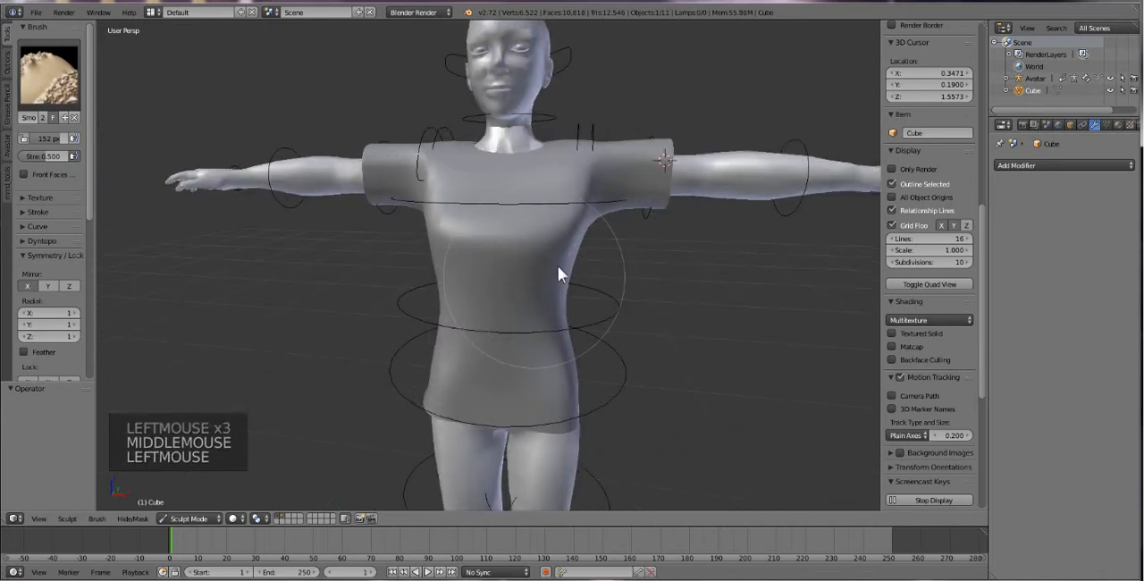
key(ctrl+z)
Smooth more of the shirt's torso, then try a smoothing stroke from the front shoulder across the chest and undo it.
mouse_move(458, 281)
mouse_down()
mouse_move(436, 306)
mouse_move(510, 361)
mouse_up()
middle_drag(512, 352, 600, 315)
mouse_move(500, 368)
mouse_down()
mouse_move(467, 396)
mouse_move(464, 322)
mouse_move(438, 301)
mouse_up()
middle_drag(411, 313, 430, 189)
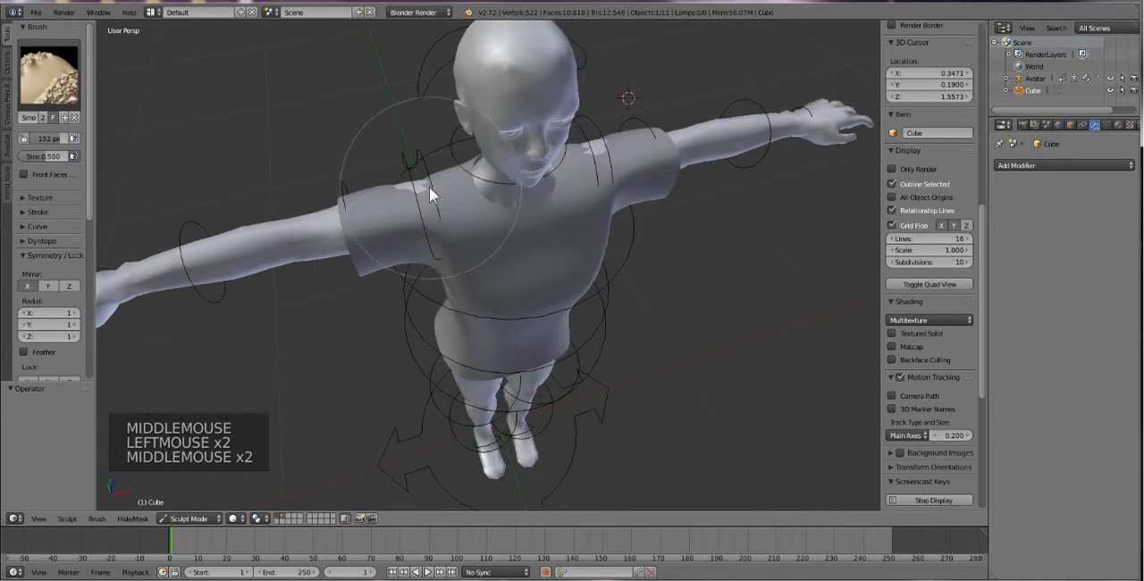
drag(429, 186, 482, 232)
key(ctrl+z)
Smooth the shirt's upper back and the rear of the shoulder and sleeve.
mouse_move(504, 233)
middle_down()
mouse_move(625, 234)
mouse_move(495, 297)
mouse_move(547, 257)
middle_up()
mouse_move(431, 230)
mouse_down()
mouse_move(402, 216)
mouse_move(431, 201)
mouse_move(441, 222)
mouse_move(421, 160)
mouse_move(478, 179)
mouse_up()
mouse_move(531, 168)
mouse_down()
mouse_move(549, 166)
mouse_move(526, 220)
mouse_up()
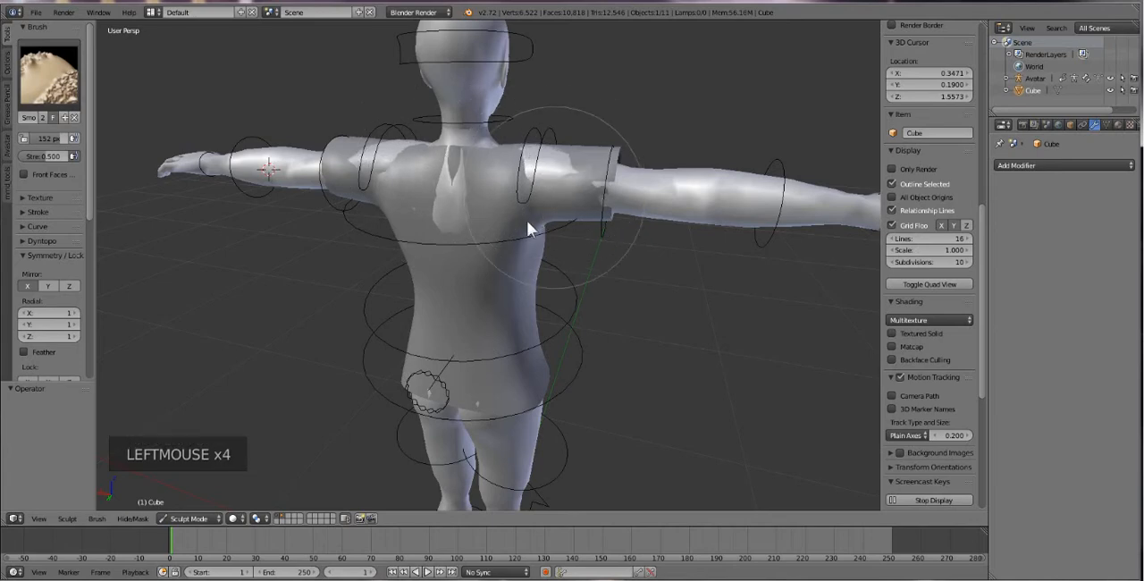
middle_drag(526, 219, 312, 223)
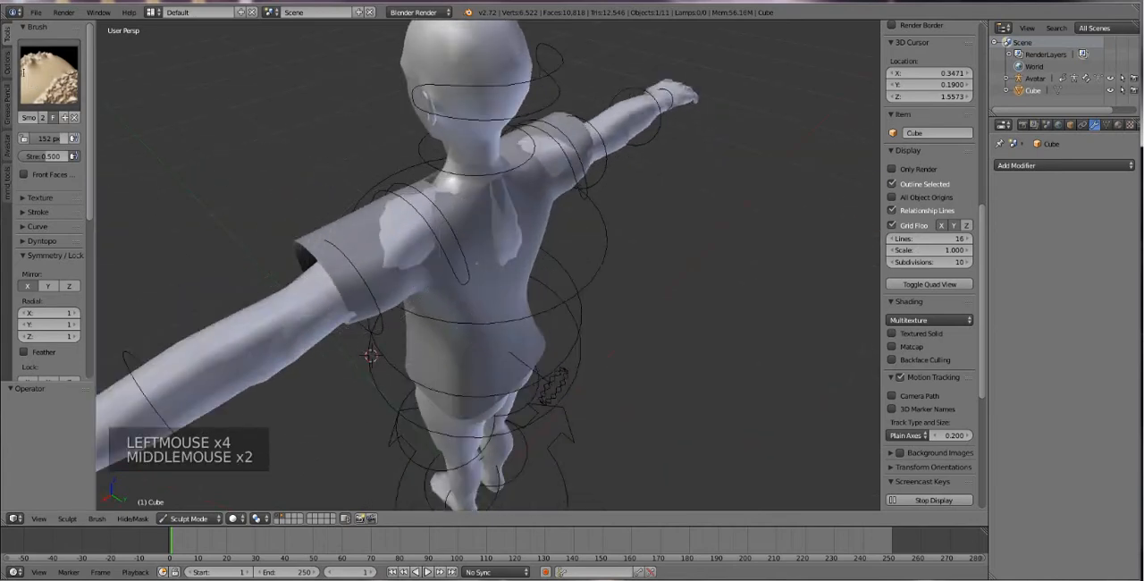
Switch to the Grab brush and reshape the rear and upper edge of the shirt's sleeve opening around the arm.
click(24, 72)
click(385, 139)
drag(352, 313, 361, 325)
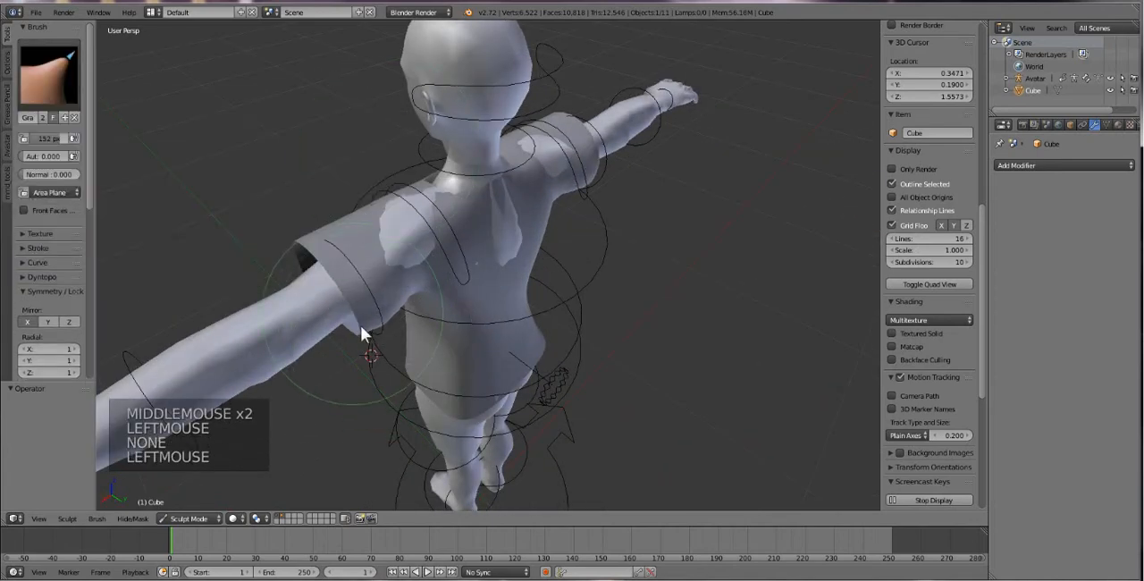
drag(309, 236, 322, 261)
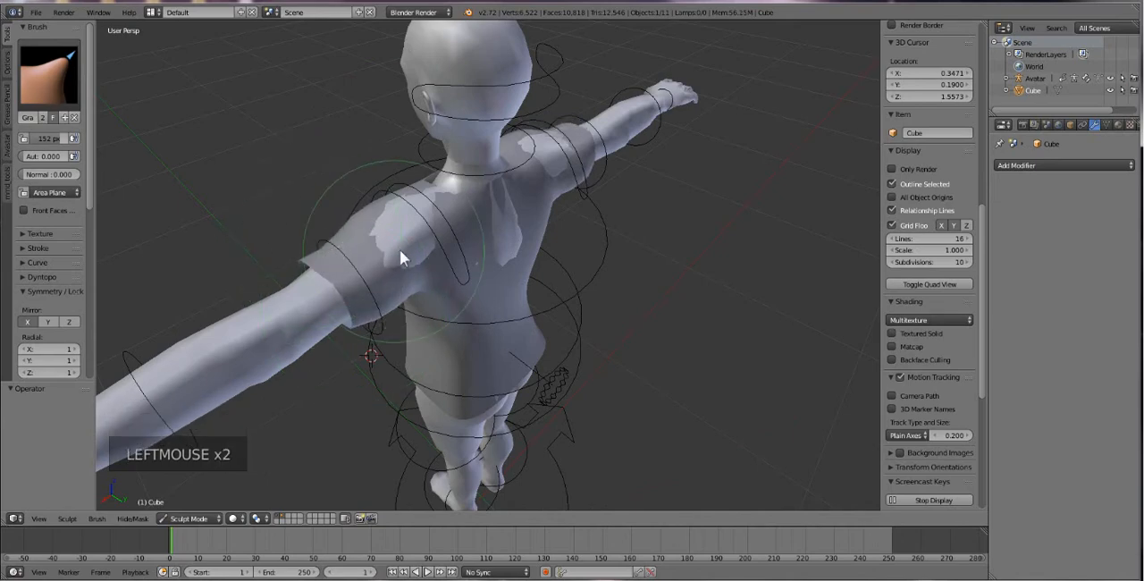
Pull the shirt over the exposed skin on the rear shoulder and upper back with mirrored Grab strokes.
middle_drag(400, 249, 450, 252)
drag(450, 256, 453, 243)
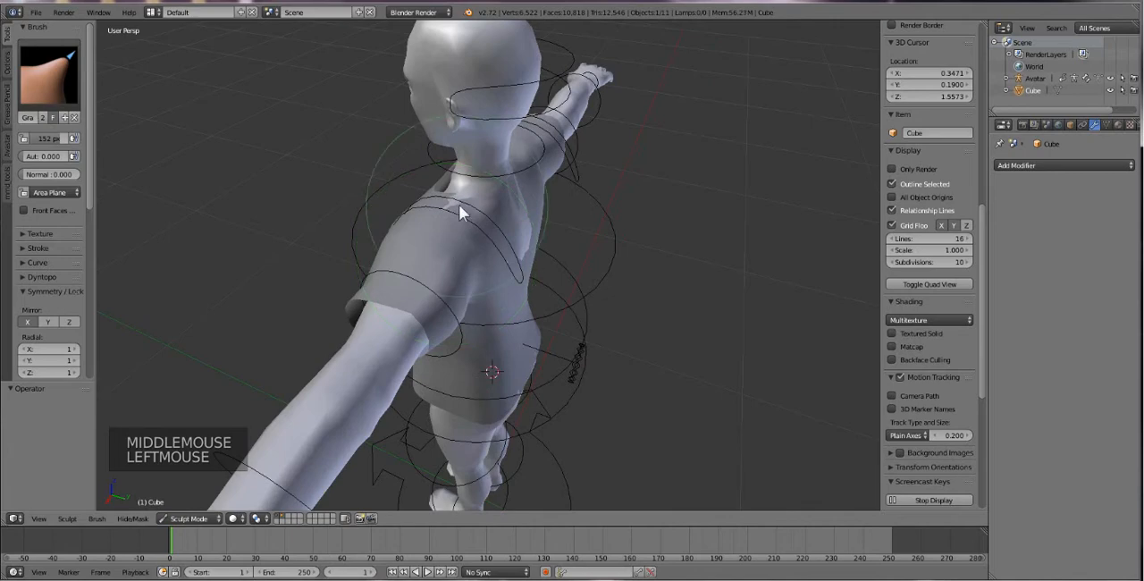
drag(458, 208, 459, 204)
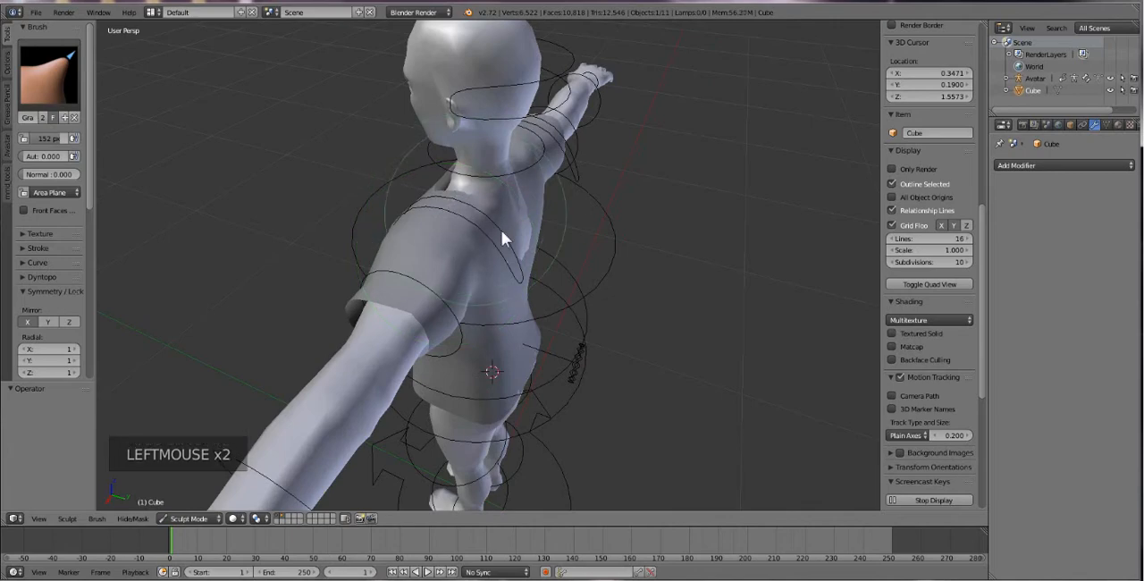
drag(524, 233, 526, 233)
Reshape the underside of the sleeve and the front armpit with mirrored Grab strokes.
mouse_move(499, 246)
middle_down()
mouse_move(572, 253)
mouse_move(564, 292)
middle_up()
mouse_move(564, 292)
mouse_down()
mouse_move(587, 280)
mouse_move(579, 287)
mouse_up()
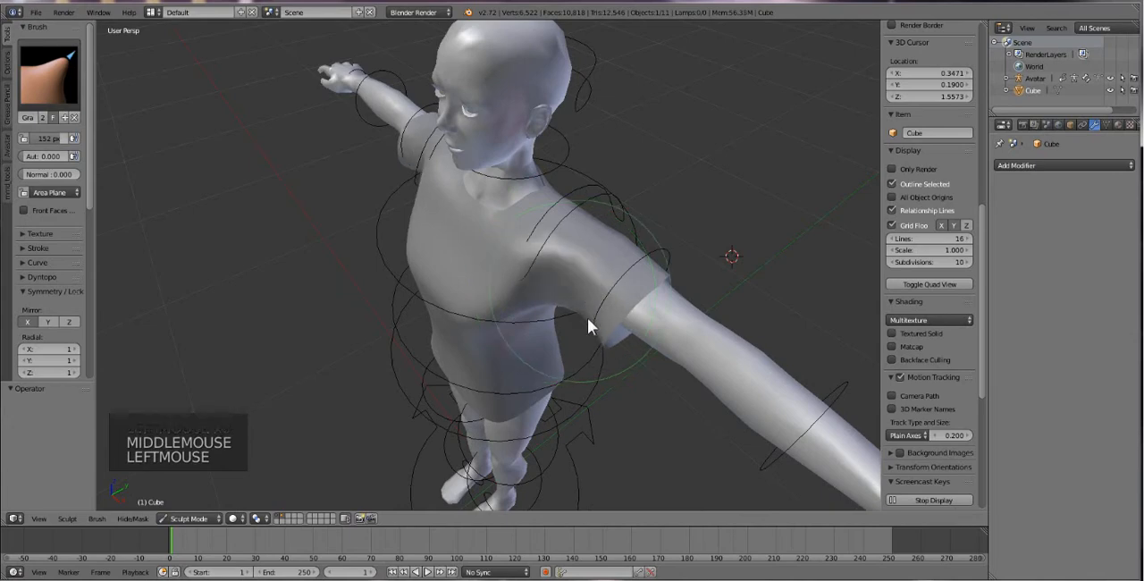
drag(598, 329, 598, 331)
mouse_move(598, 330)
middle_down()
mouse_move(521, 301)
mouse_move(548, 262)
middle_up()
drag(598, 224, 585, 215)
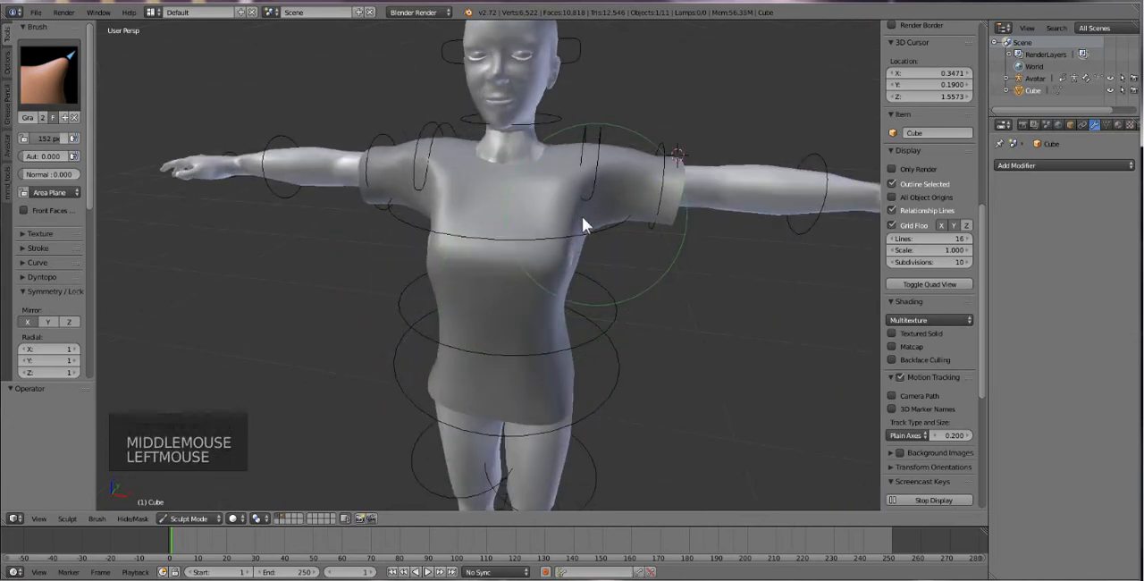
Pull the shirt over the exposed spot on the side of the chest and adjust the front neckline beside the shoulder.
middle_drag(554, 238, 603, 228)
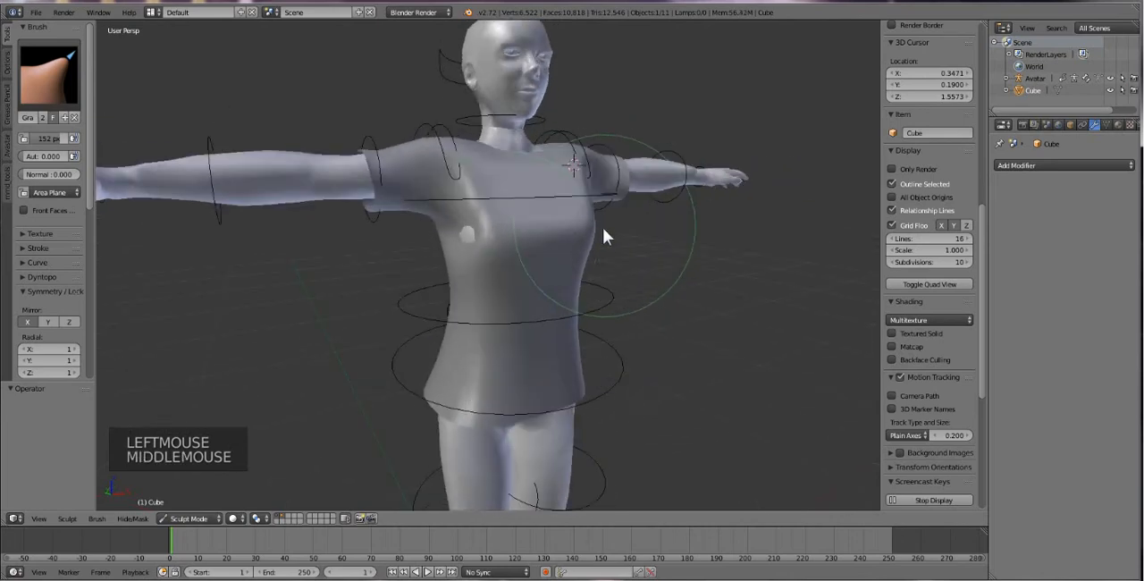
drag(466, 231, 462, 236)
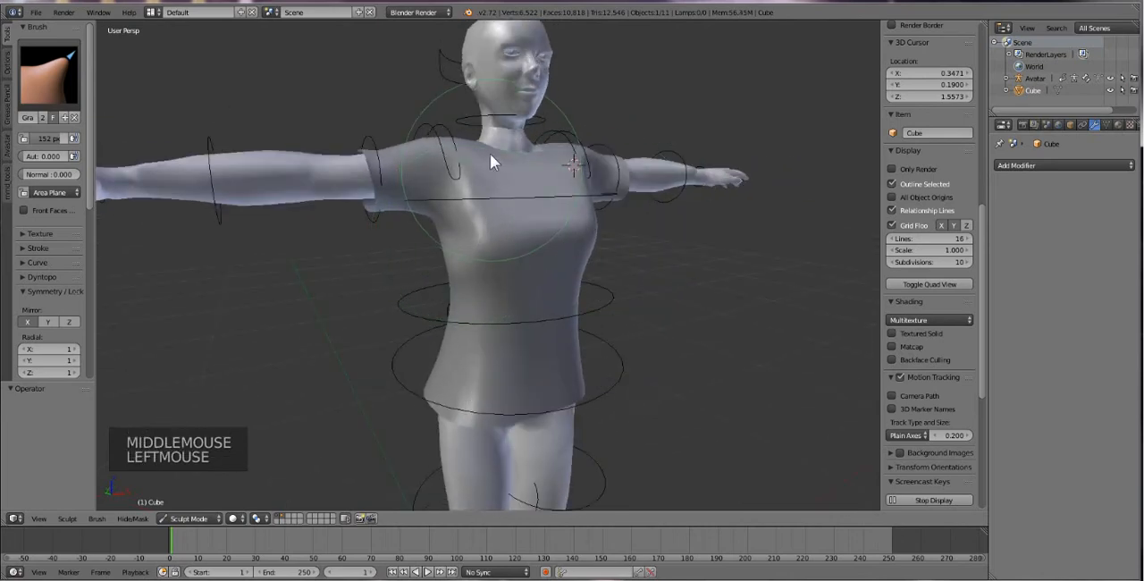
mouse_move(483, 156)
mouse_down()
mouse_move(478, 171)
mouse_move(474, 159)
mouse_up()
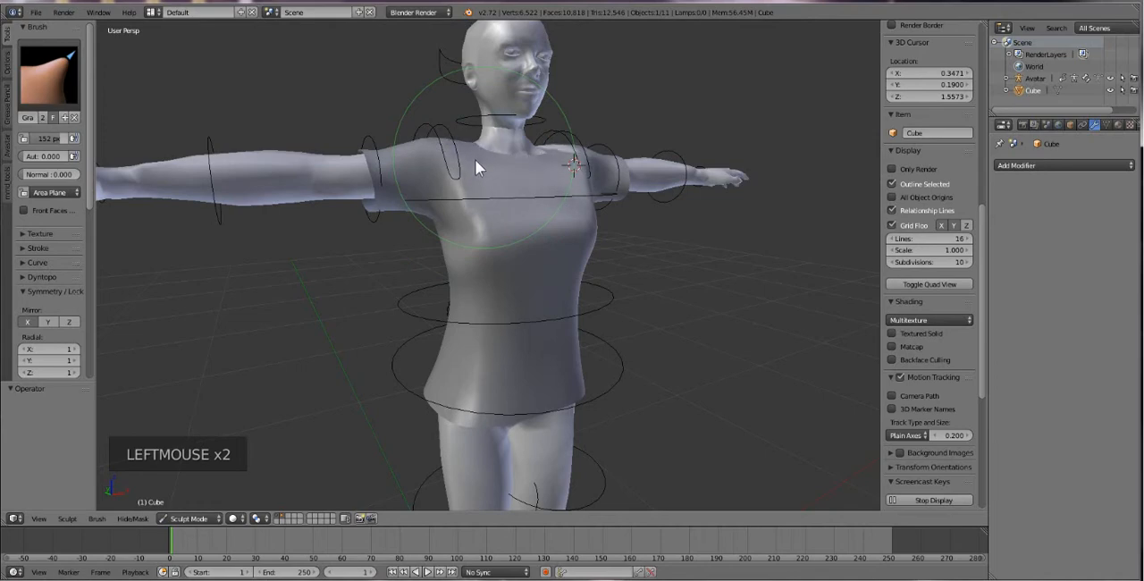
Try a mirrored Grab stroke on the shirt's side below the chest, undo it, and nudge the waist slightly instead.
scroll(416, 342, down, 2)
middle_drag(416, 342, 372, 316)
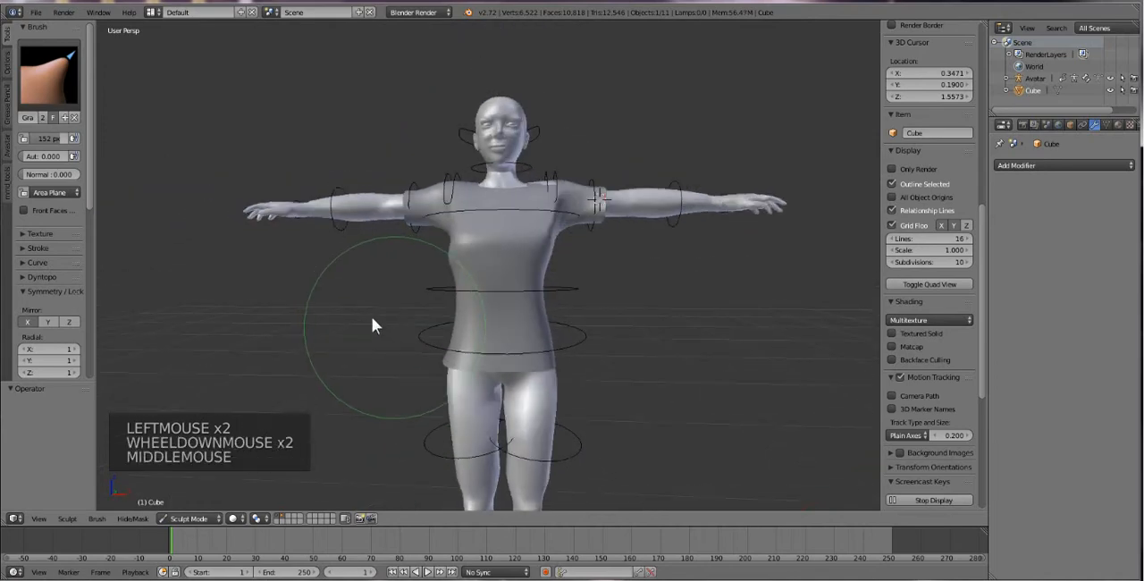
scroll(424, 296, up, 3)
drag(429, 273, 439, 266)
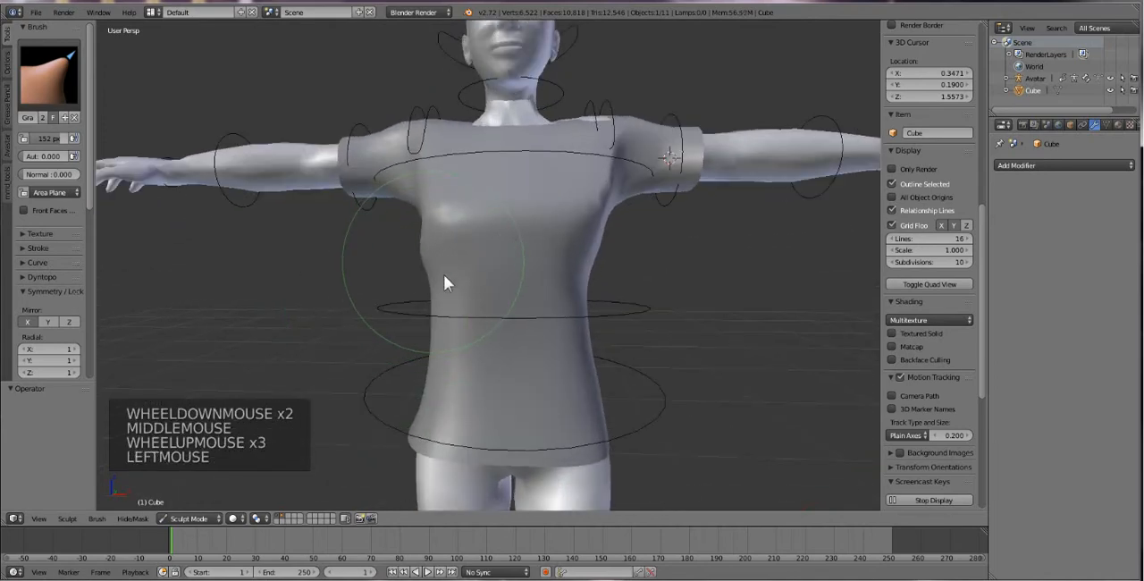
key(ctrl+z)
mouse_move(440, 355)
mouse_down()
mouse_move(460, 358)
mouse_move(442, 357)
mouse_up()
Turn off X mirroring and grab the shirt over the exposed skin at the avatar's left front shoulder and armpit.
middle_drag(614, 261, 428, 151)
click(32, 318)
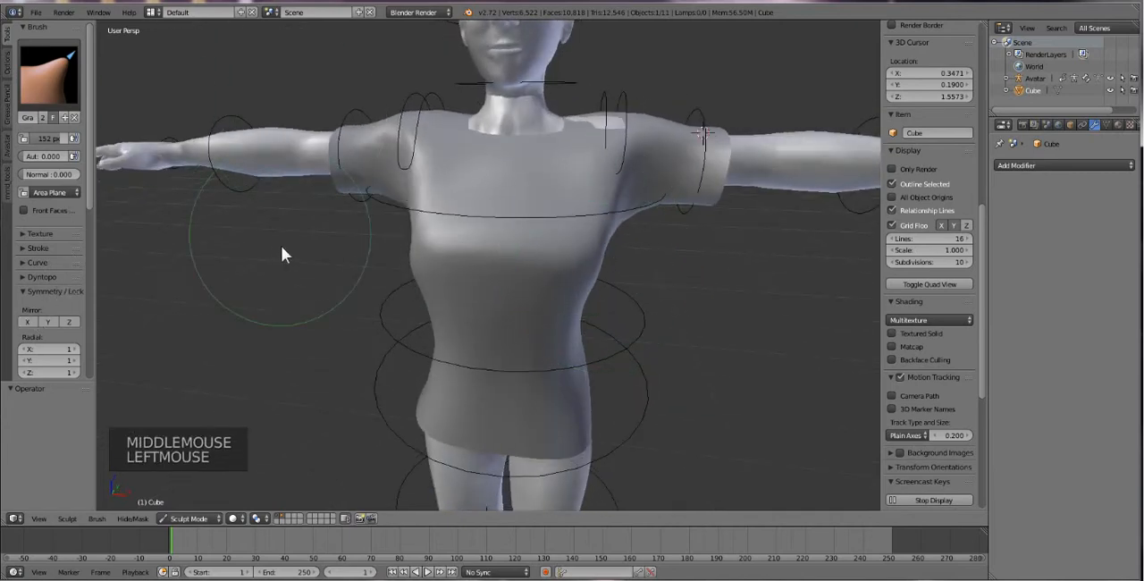
middle_drag(280, 249, 626, 228)
drag(630, 239, 617, 242)
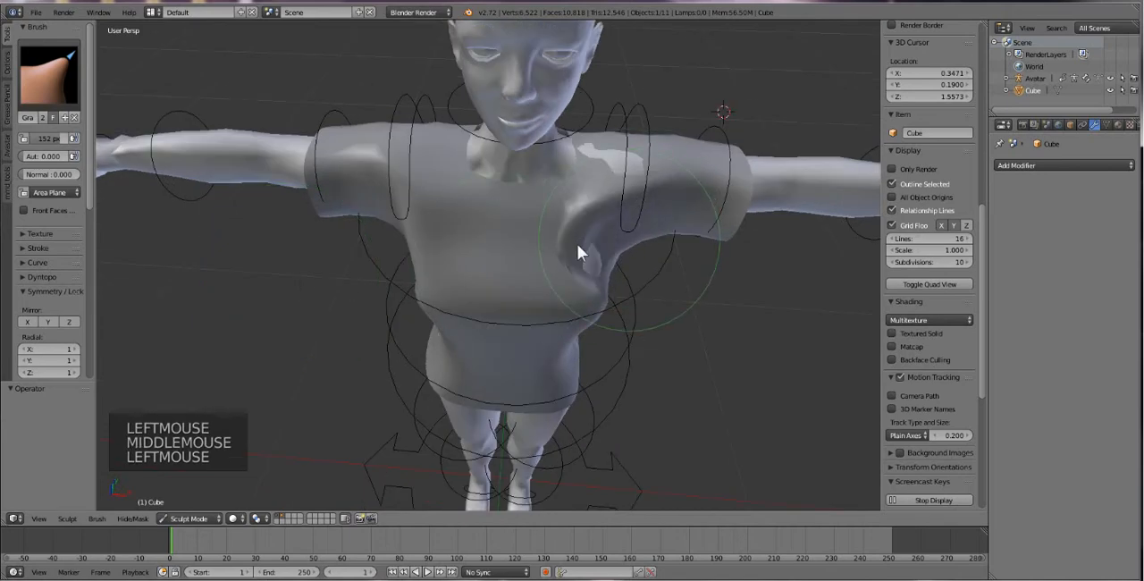
click(618, 171)
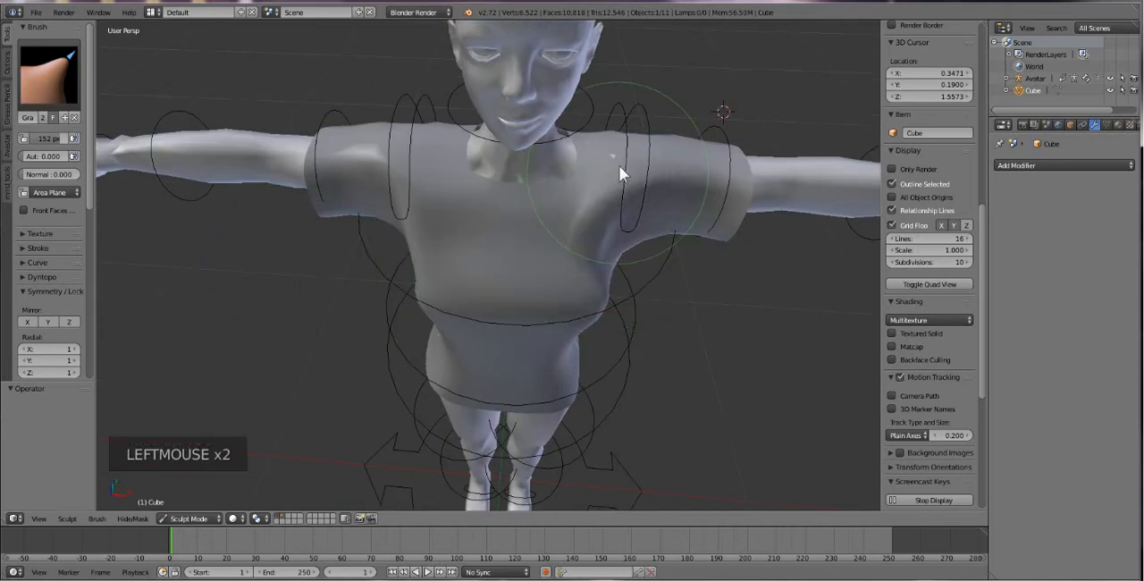
middle_drag(580, 251, 480, 254)
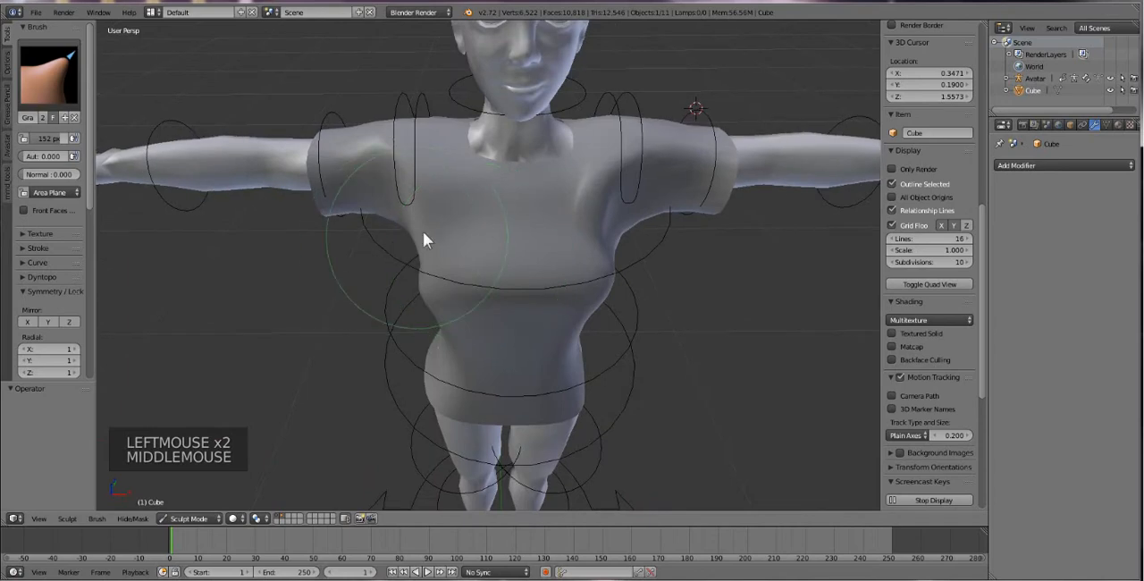
click(445, 229)
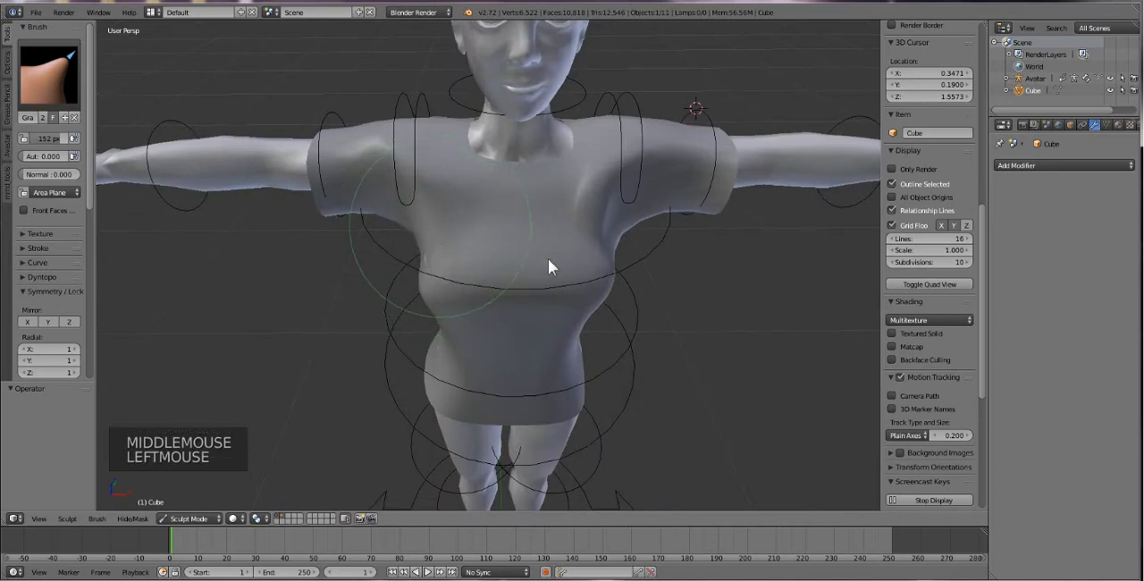
mouse_move(549, 261)
middle_down()
mouse_move(522, 219)
mouse_move(542, 234)
middle_up()
Switch to the Smooth brush and try smoothing the shirt's side below the chest, undoing the strokes.
click(55, 82)
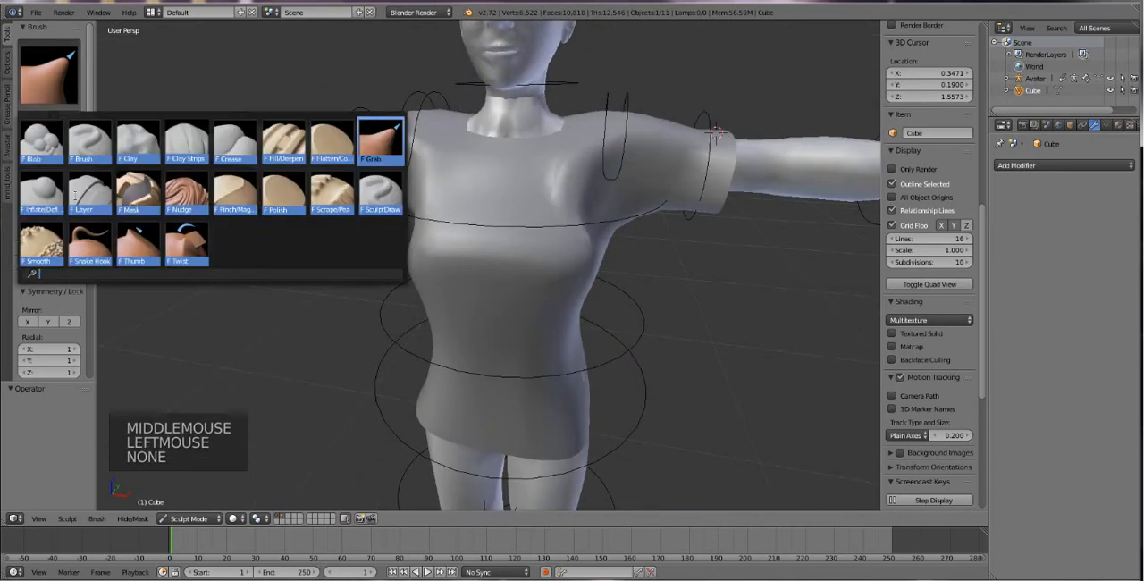
click(51, 248)
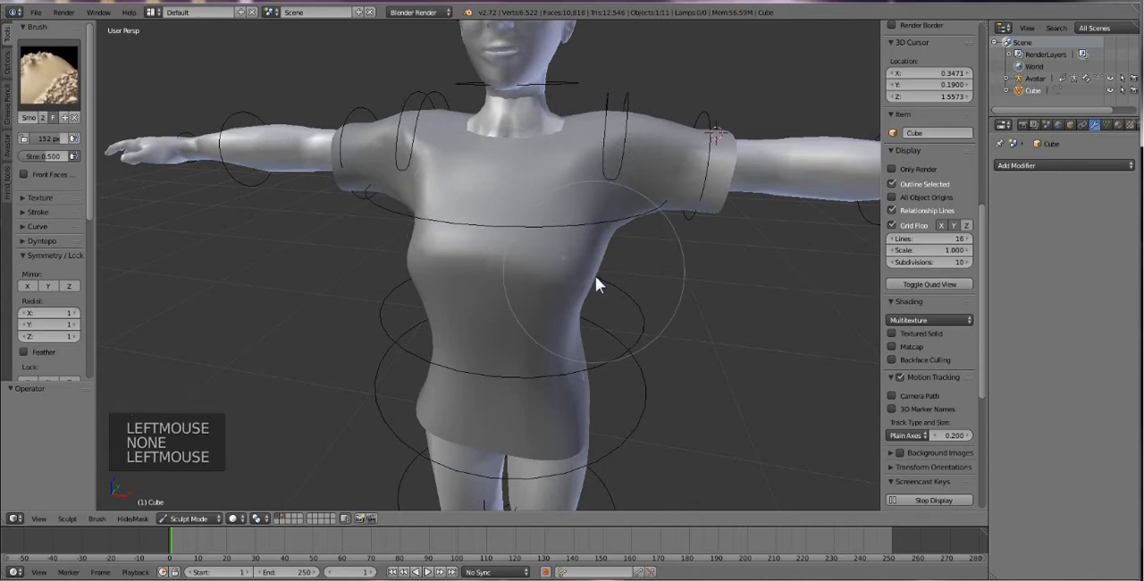
drag(415, 270, 414, 276)
key(ctrl+z)
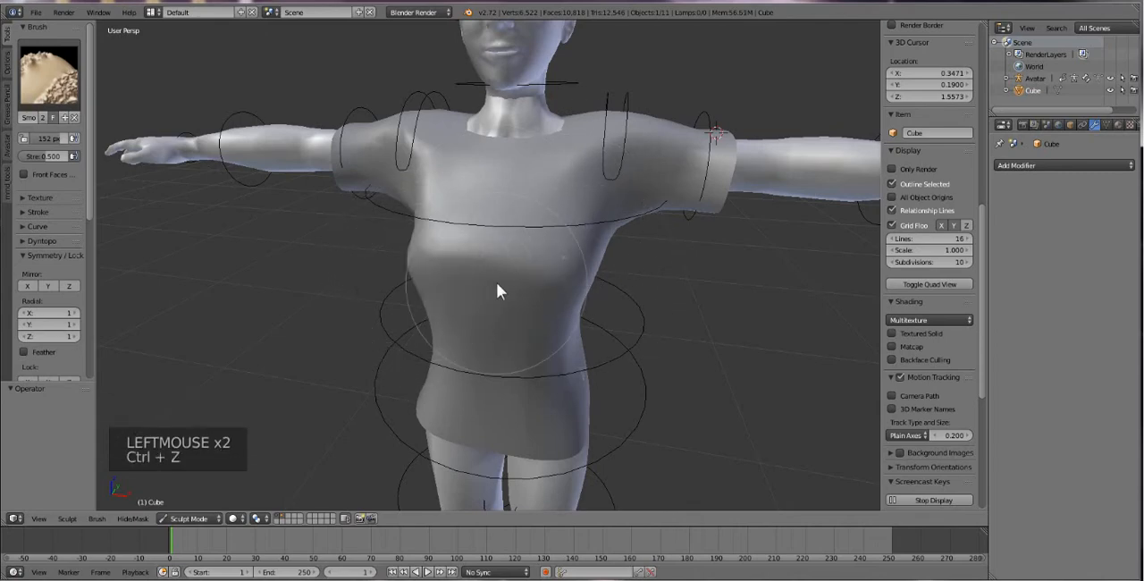
click(420, 283)
key(ctrl+z)
Smooth the front of the shirt's waist, then try a stroke from the left shoulder across the chest and undo it.
click(567, 330)
middle_drag(567, 329, 451, 283)
drag(451, 284, 491, 315)
mouse_move(439, 325)
middle_down()
mouse_move(531, 363)
mouse_move(570, 338)
middle_up()
mouse_move(607, 170)
mouse_down()
mouse_move(618, 146)
mouse_move(563, 187)
mouse_up()
key(ctrl+z)
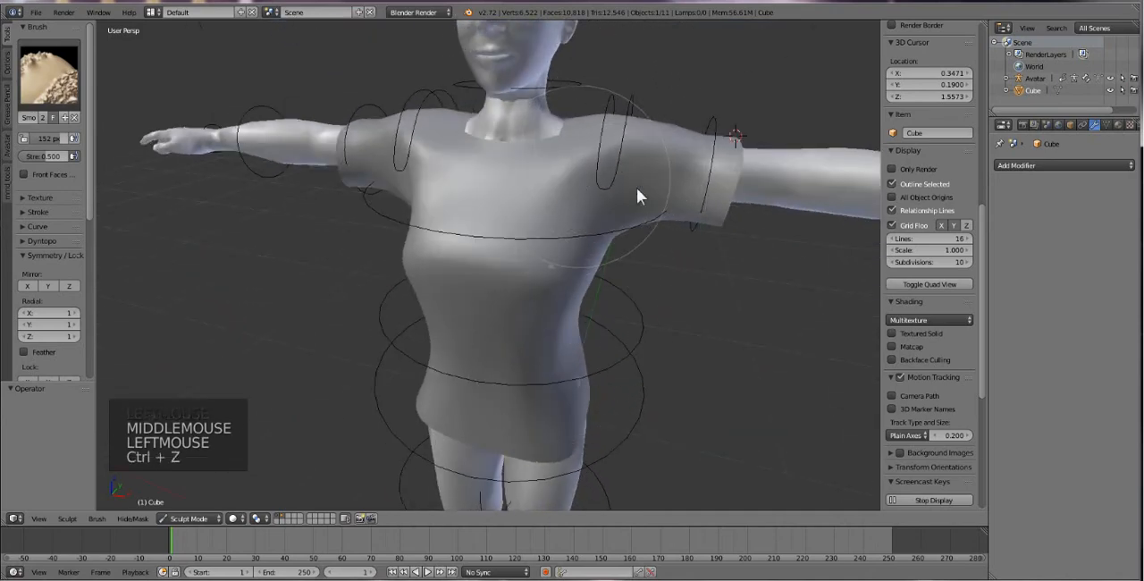
Switch to the Inflate brush, try a stroke across the front of the chest, and undo it.
scroll(521, 244, down, 2)
middle_drag(521, 251, 572, 221)
mouse_move(497, 239)
mouse_down()
mouse_move(470, 273)
mouse_move(474, 217)
mouse_up()
click(49, 76)
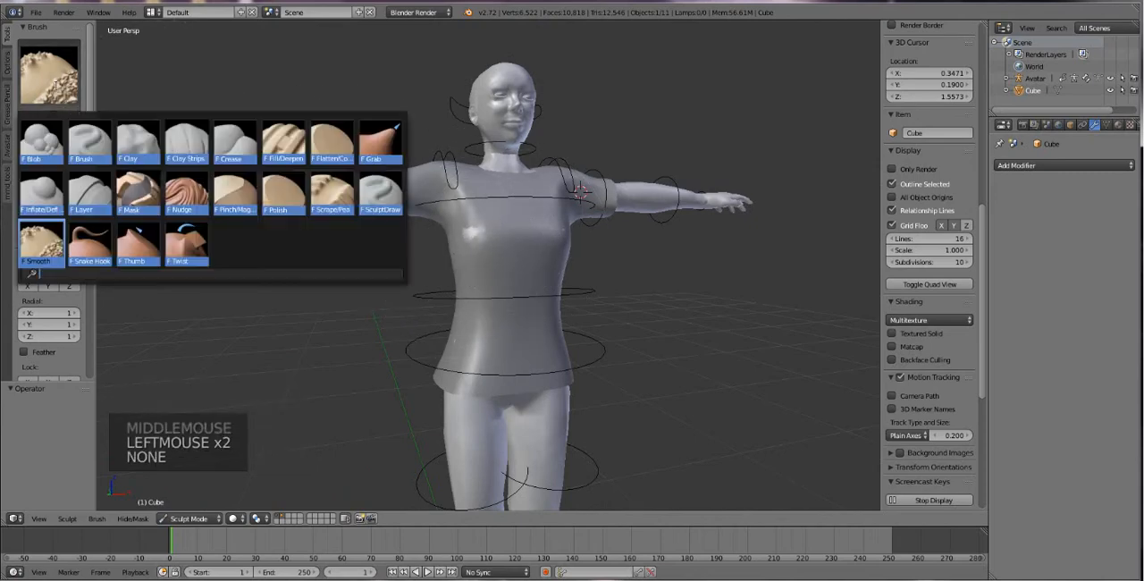
click(97, 191)
mouse_move(473, 235)
mouse_down()
mouse_move(477, 252)
mouse_move(515, 262)
mouse_up()
key(ctrl+z)
Inflate the shirt on both sides of the torso around and below the chest.
scroll(535, 252, up, 2)
middle_drag(535, 252, 476, 313)
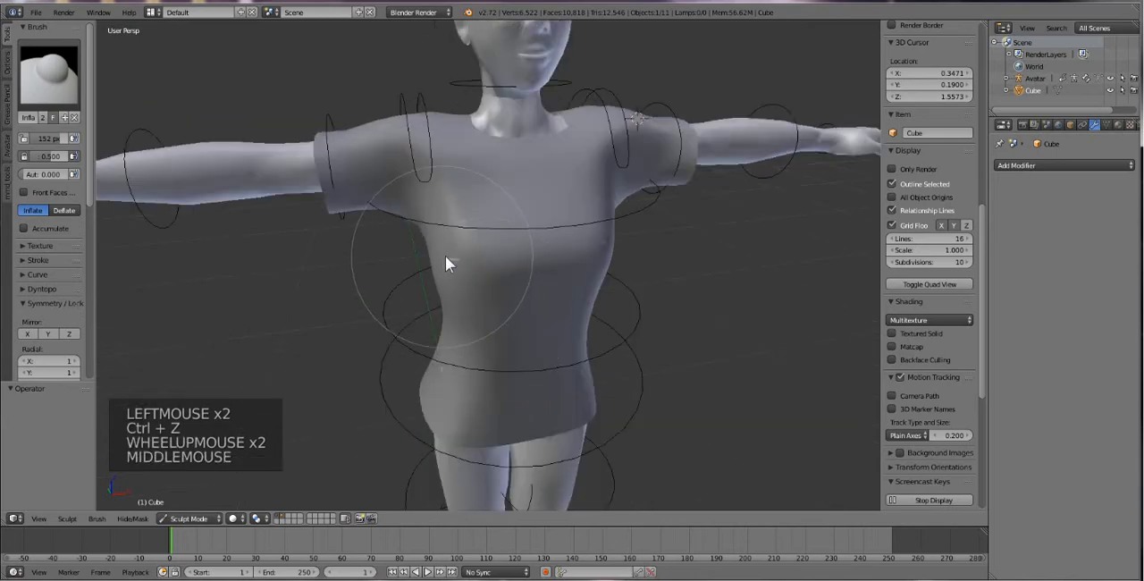
drag(445, 255, 452, 263)
middle_drag(576, 272, 538, 271)
drag(573, 280, 592, 276)
click(592, 276)
middle_drag(554, 317, 551, 300)
Switch back to the Grab brush, pull in the left side of the waist, and flare the left hem outward.
click(77, 99)
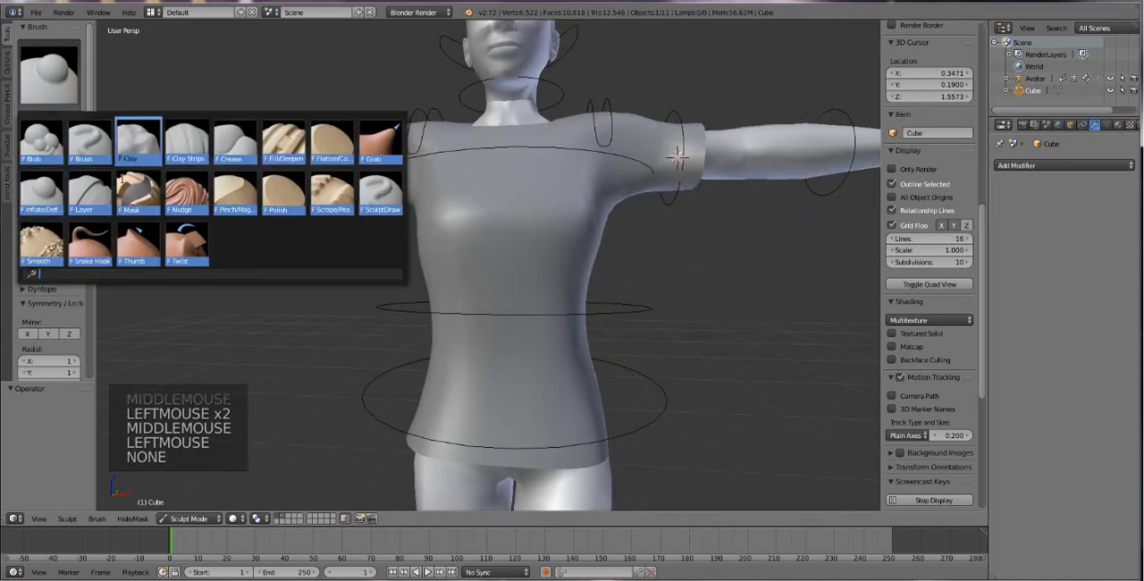
click(383, 136)
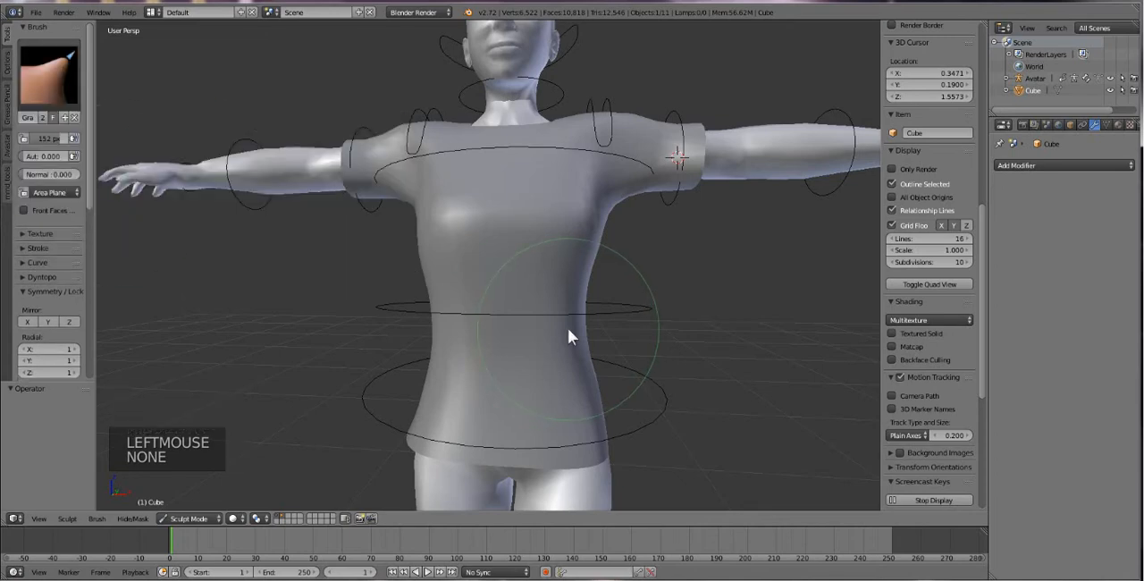
mouse_move(567, 328)
mouse_down()
mouse_move(538, 331)
mouse_move(554, 330)
mouse_up()
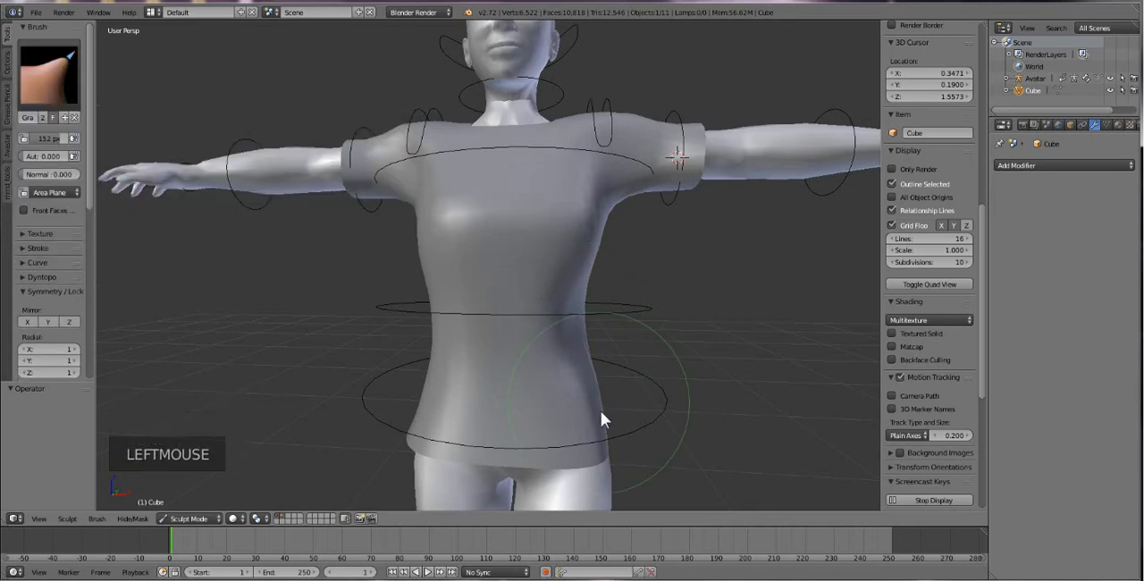
drag(610, 446, 623, 454)
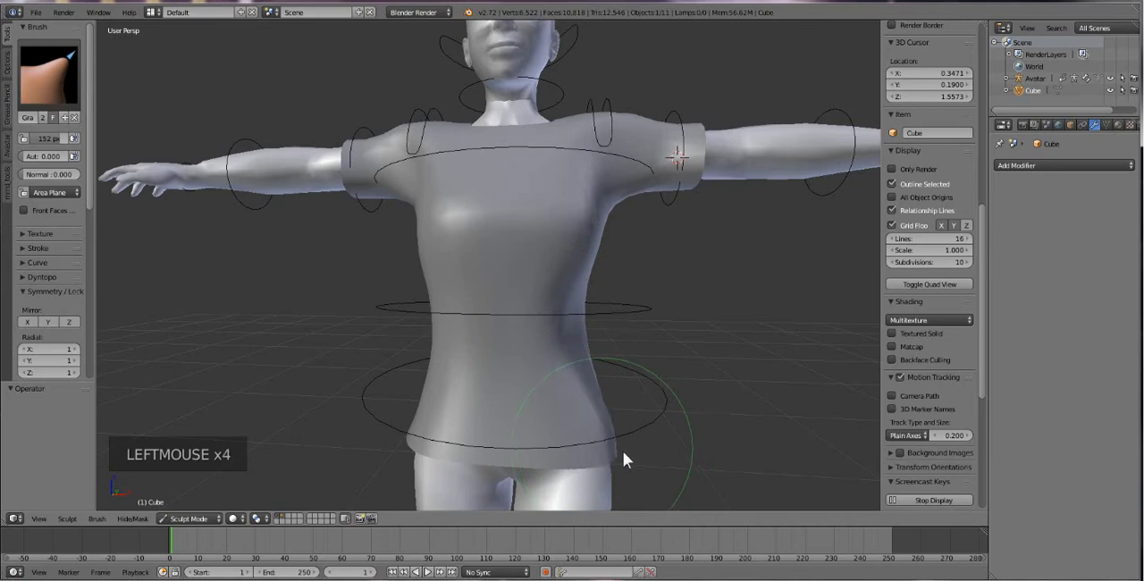
Pull the left hem farther out and grab the shirt over the exposed skin on the left hip and right abdomen.
middle_drag(607, 433, 509, 417)
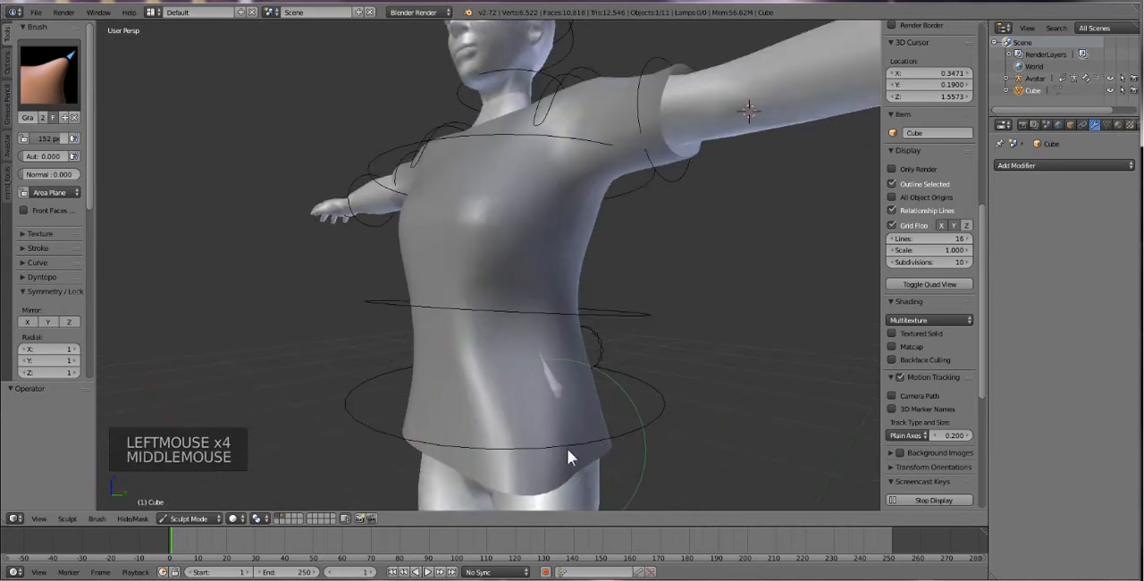
drag(593, 454, 600, 457)
drag(556, 367, 555, 373)
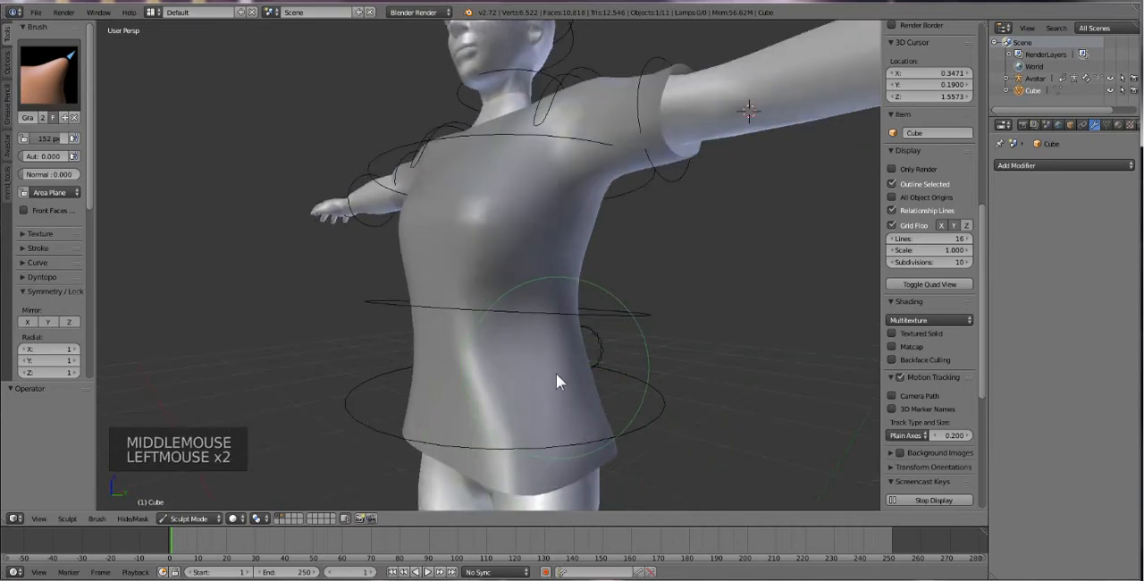
mouse_move(555, 373)
middle_down()
mouse_move(613, 426)
mouse_move(756, 391)
mouse_move(739, 396)
middle_up()
drag(569, 365, 544, 364)
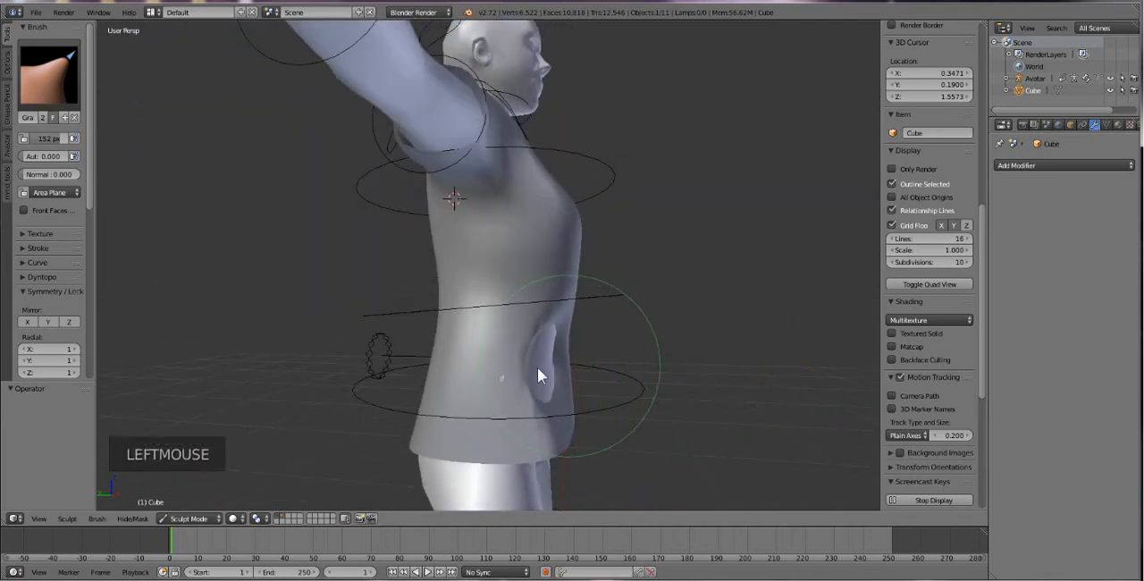
middle_drag(550, 370, 359, 393)
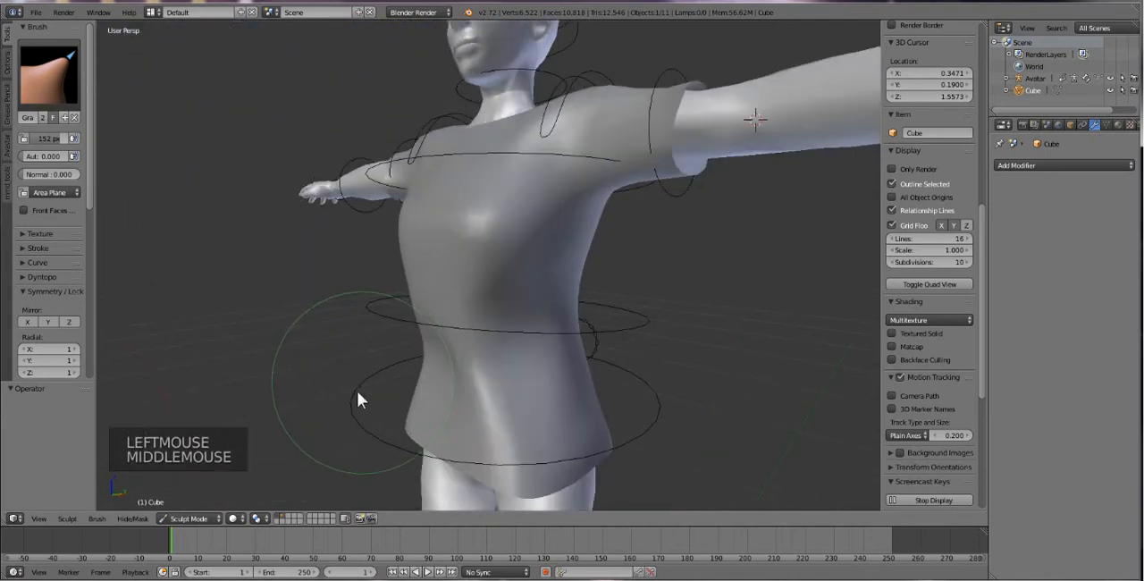
Widen the left side of the shirt's lower hem from a low front view with Grab strokes.
mouse_move(472, 381)
mouse_down()
mouse_move(494, 362)
mouse_move(474, 361)
mouse_move(471, 387)
mouse_move(567, 465)
mouse_up()
middle_drag(566, 464, 584, 460)
drag(584, 459, 600, 442)
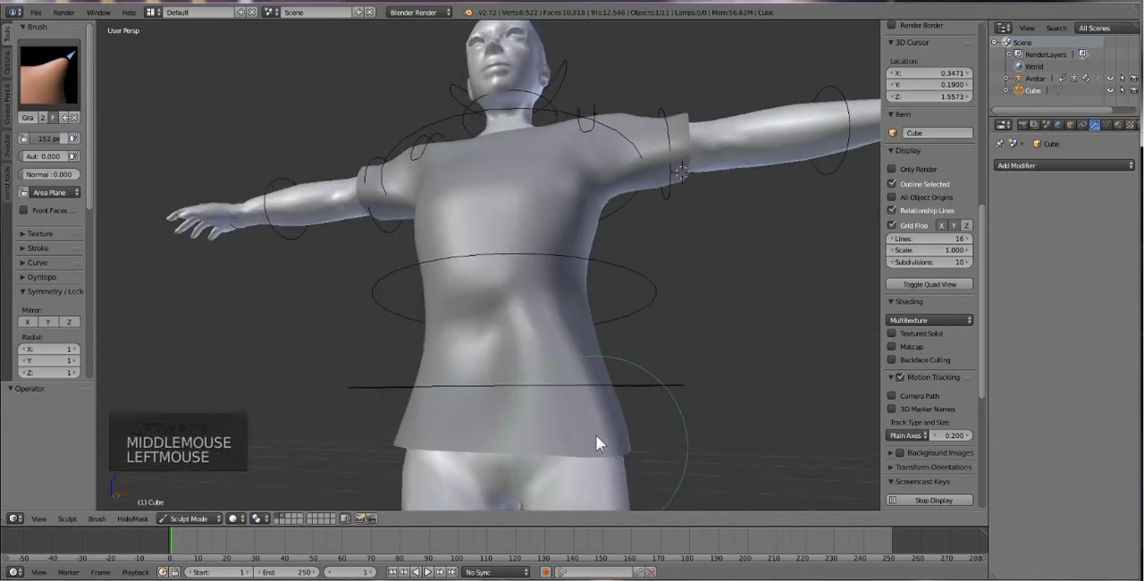
Reshape the front of the shirt's abdomen and waist below the chest with Grab strokes.
mouse_move(506, 369)
middle_down()
mouse_move(532, 380)
mouse_move(475, 355)
mouse_move(544, 356)
mouse_move(577, 273)
middle_up()
click(498, 347)
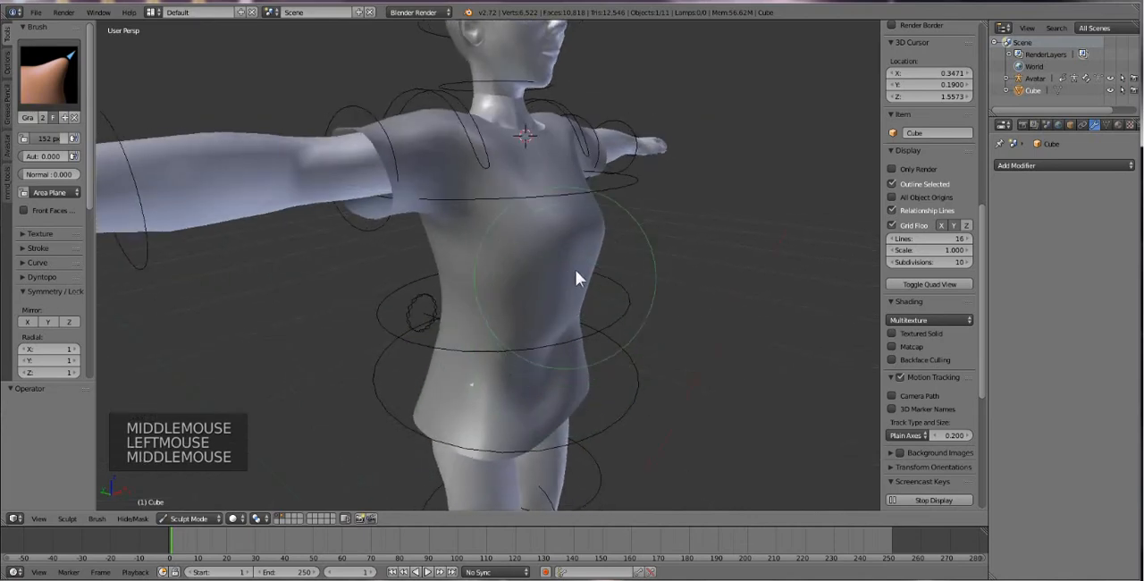
click(577, 281)
drag(577, 282, 557, 280)
middle_drag(516, 325, 502, 319)
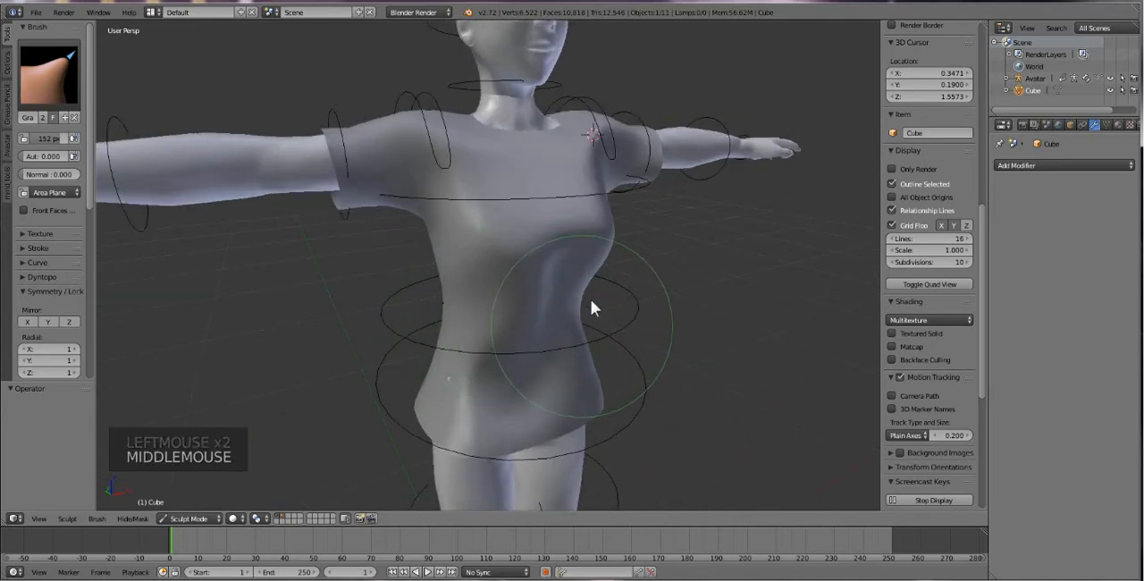
Grab the shirt over the exposed skin on the right side of the waist and adjust the left hip.
middle_drag(572, 282, 465, 307)
click(487, 324)
click(553, 300)
click(470, 303)
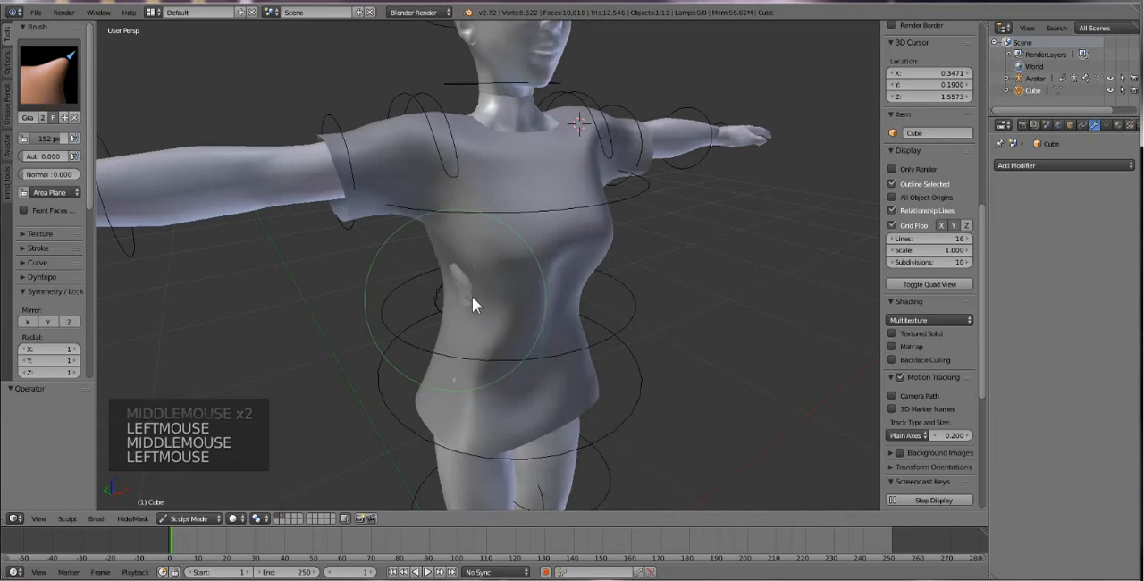
middle_drag(509, 337, 581, 376)
scroll(584, 378, up, 1)
click(596, 406)
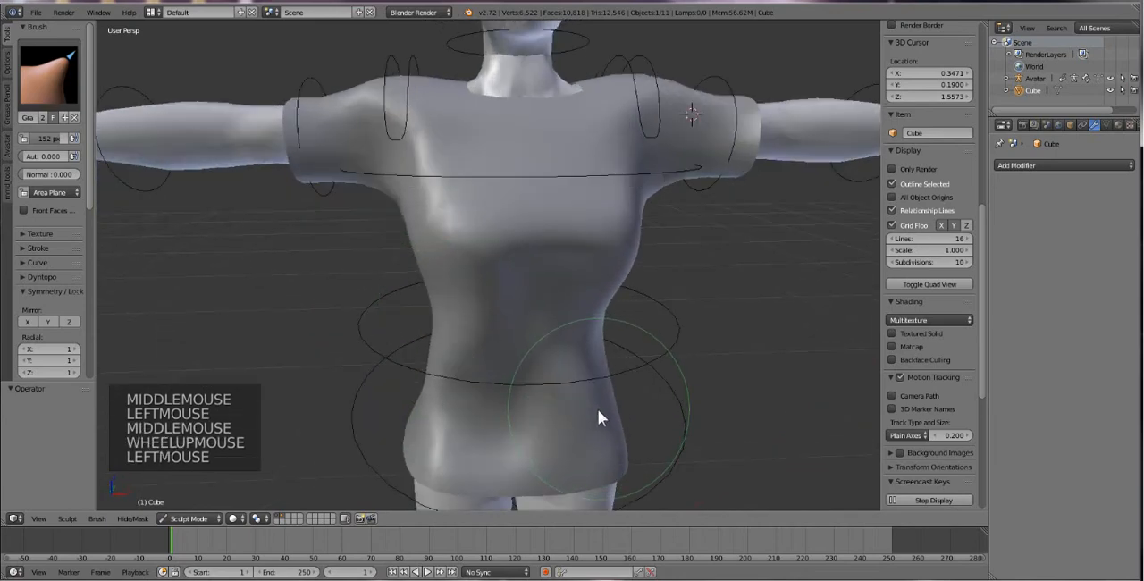
Adjust the shirt's upper chest and reshape both shoulders from the back with Grab strokes.
scroll(536, 357, down, 1)
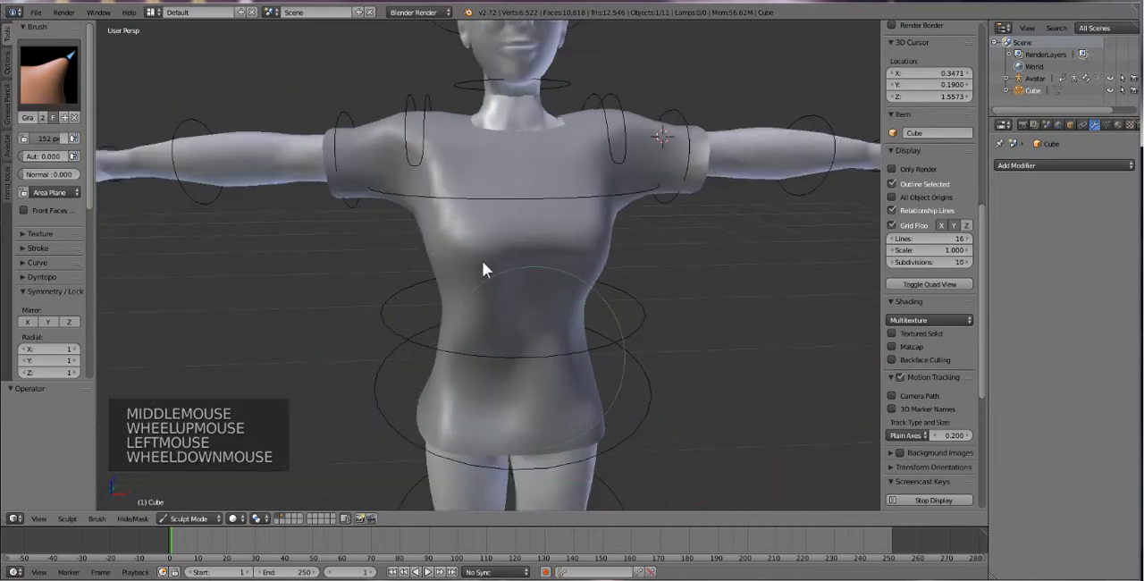
click(527, 160)
middle_drag(583, 219, 475, 198)
middle_drag(506, 328, 423, 305)
click(453, 313)
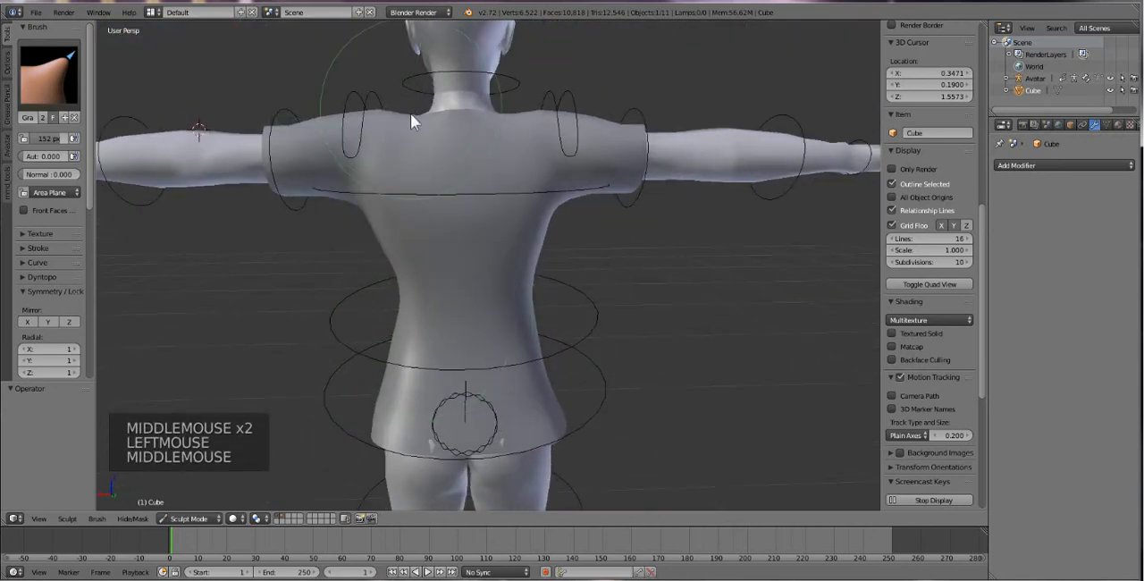
click(376, 121)
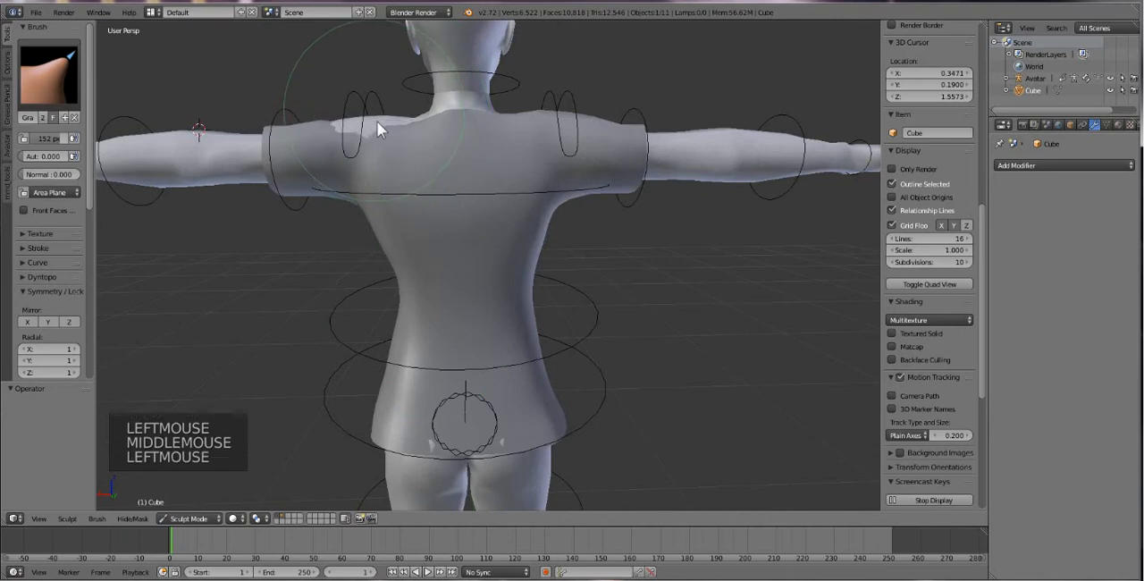
click(572, 122)
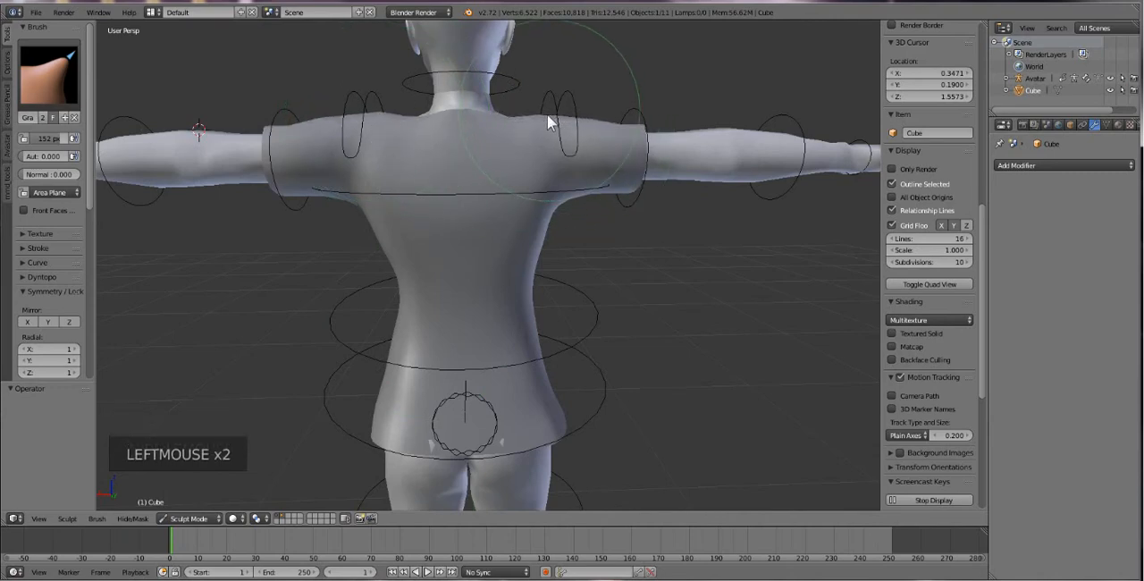
Grab the back of the shirt at the waist and lower back to reshape its contour.
mouse_move(528, 250)
mouse_down()
mouse_move(539, 327)
mouse_move(520, 320)
mouse_up()
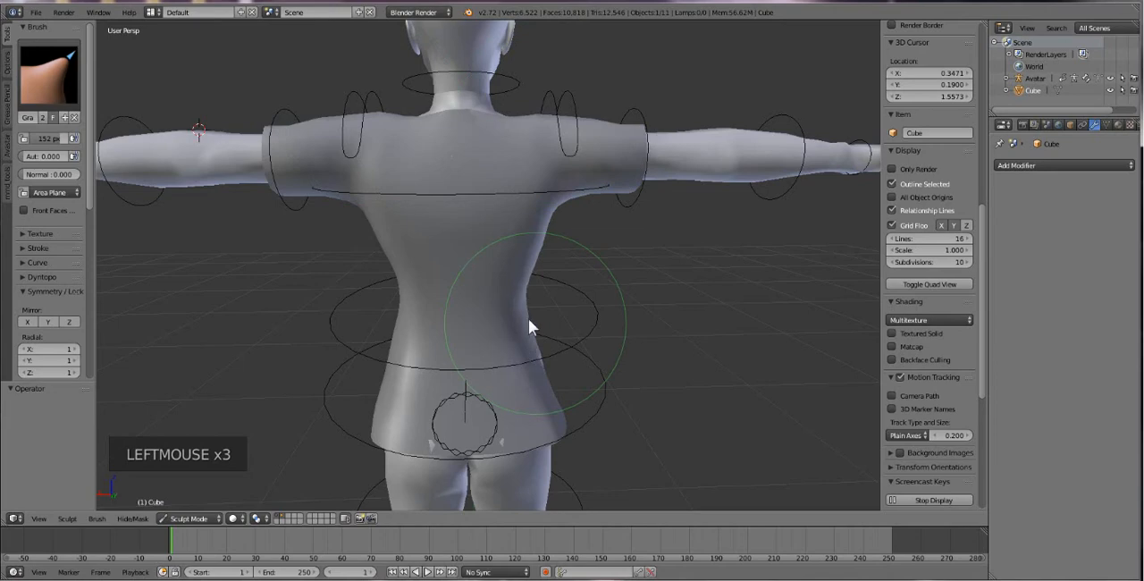
drag(470, 359, 477, 329)
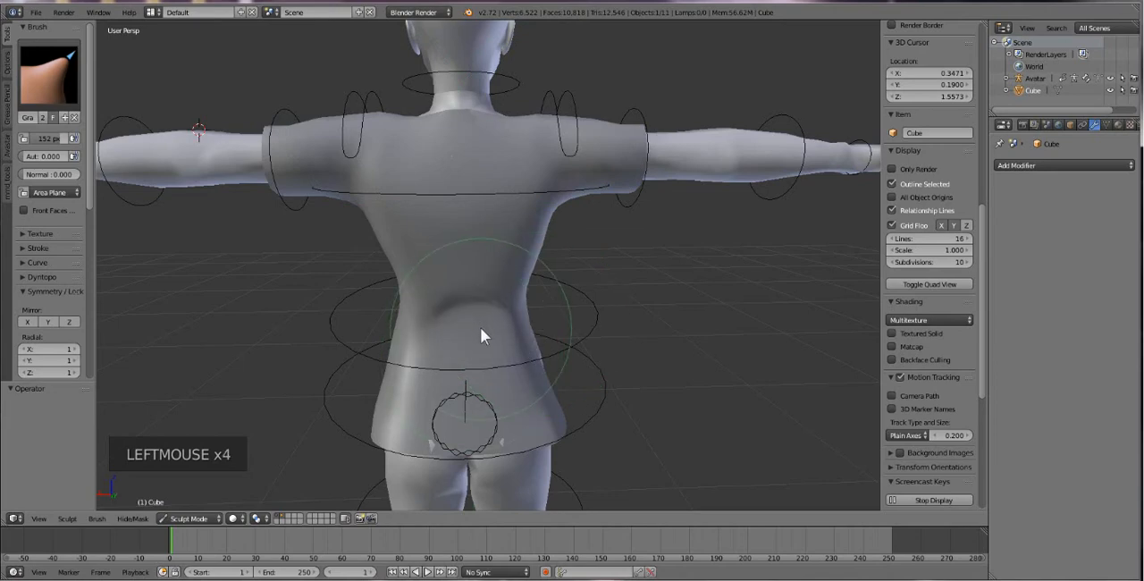
mouse_move(480, 327)
middle_down()
mouse_move(524, 310)
mouse_move(527, 332)
middle_up()
drag(526, 332, 539, 340)
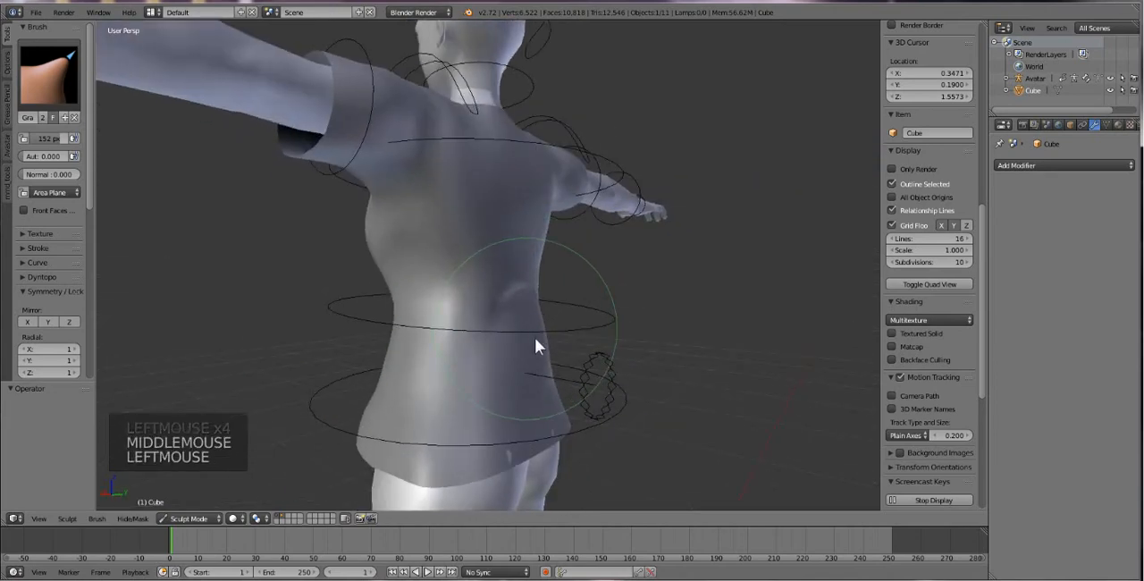
Grab the shirt's lower back and rear hem, and pull it over the exposed skin on the right hip.
drag(546, 376, 536, 373)
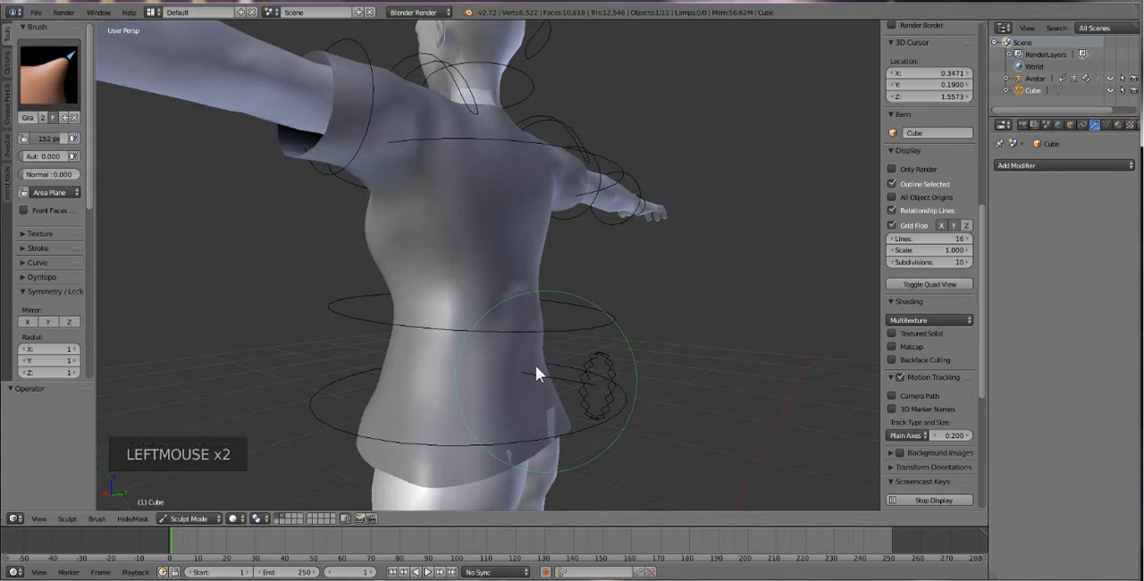
drag(548, 421, 562, 429)
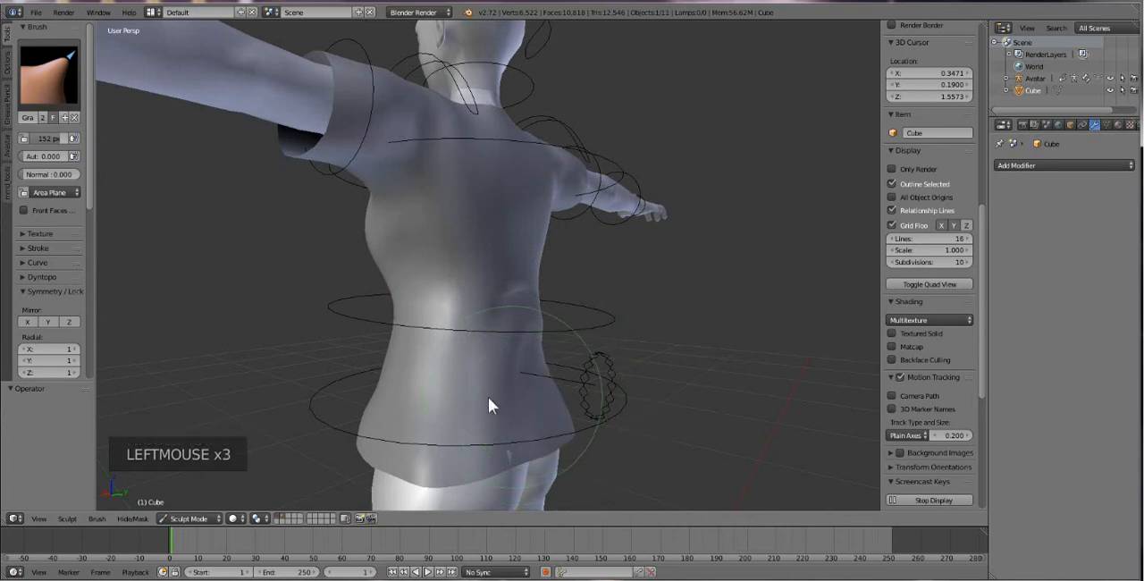
middle_drag(488, 398, 517, 397)
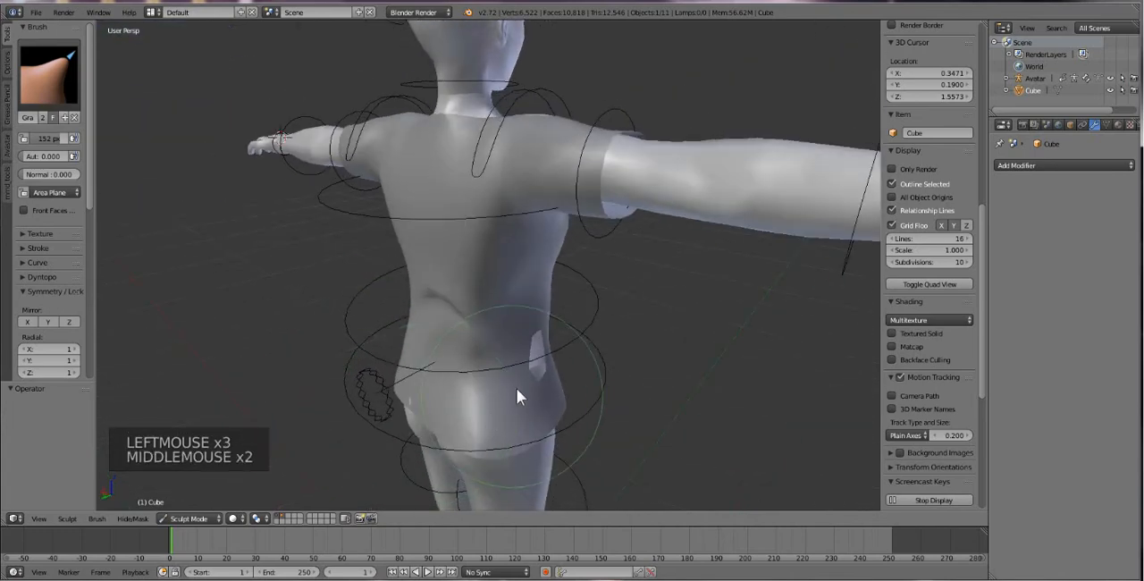
drag(517, 396, 541, 361)
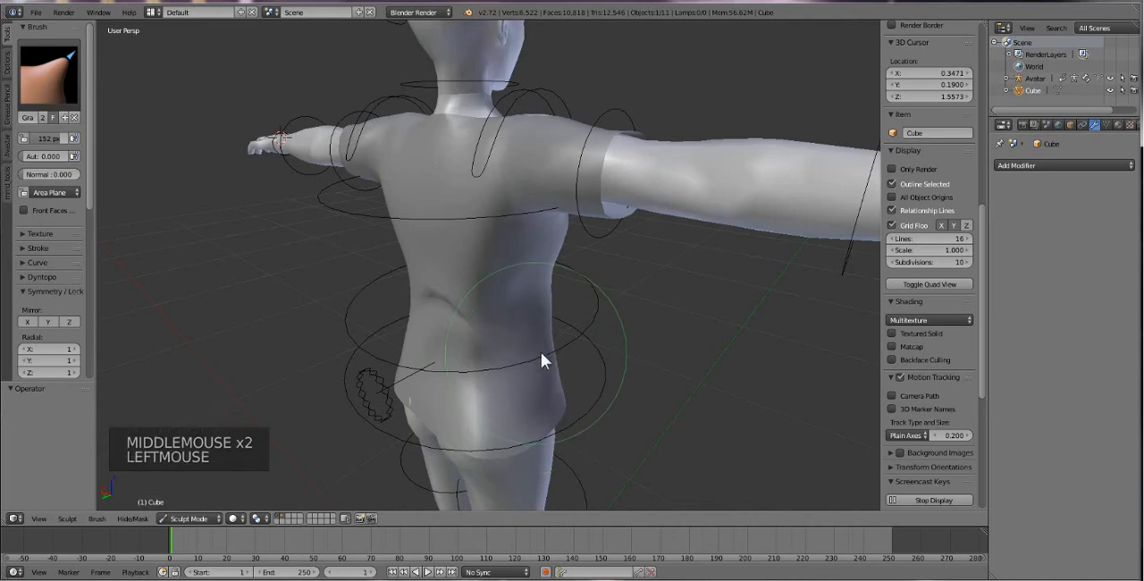
Switch to the Smooth brush and smooth the creases on the shirt's lower back and rear hem.
click(49, 76)
click(49, 76)
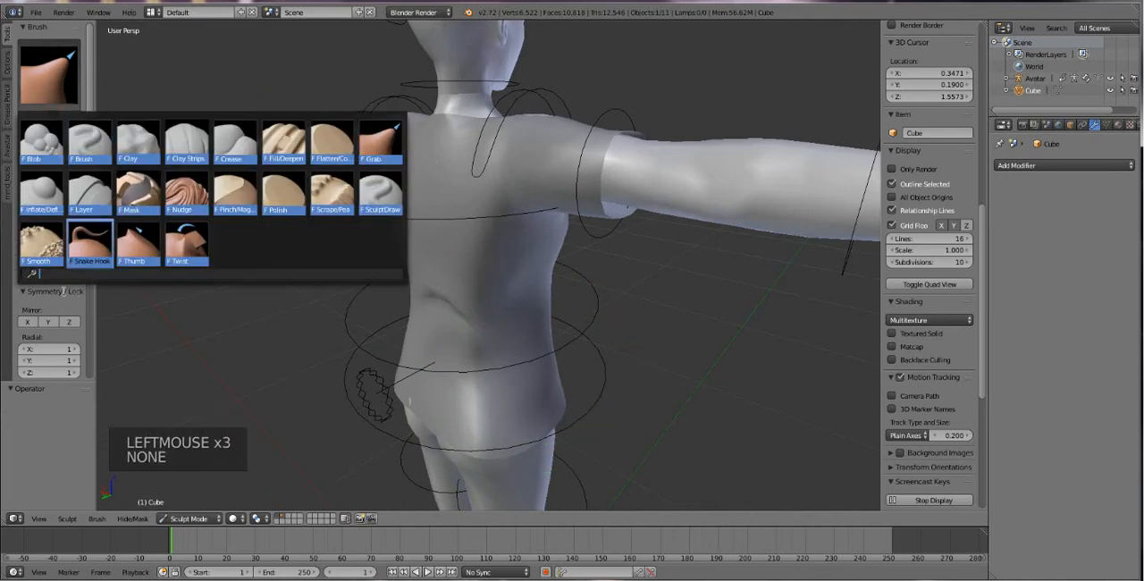
click(42, 244)
mouse_move(433, 333)
mouse_down()
mouse_move(456, 323)
mouse_move(447, 330)
mouse_up()
drag(433, 393, 463, 406)
middle_drag(465, 402, 551, 384)
drag(441, 417, 431, 436)
drag(431, 436, 429, 452)
middle_drag(395, 409, 563, 387)
scroll(536, 390, down, 3)
middle_drag(391, 300, 396, 308)
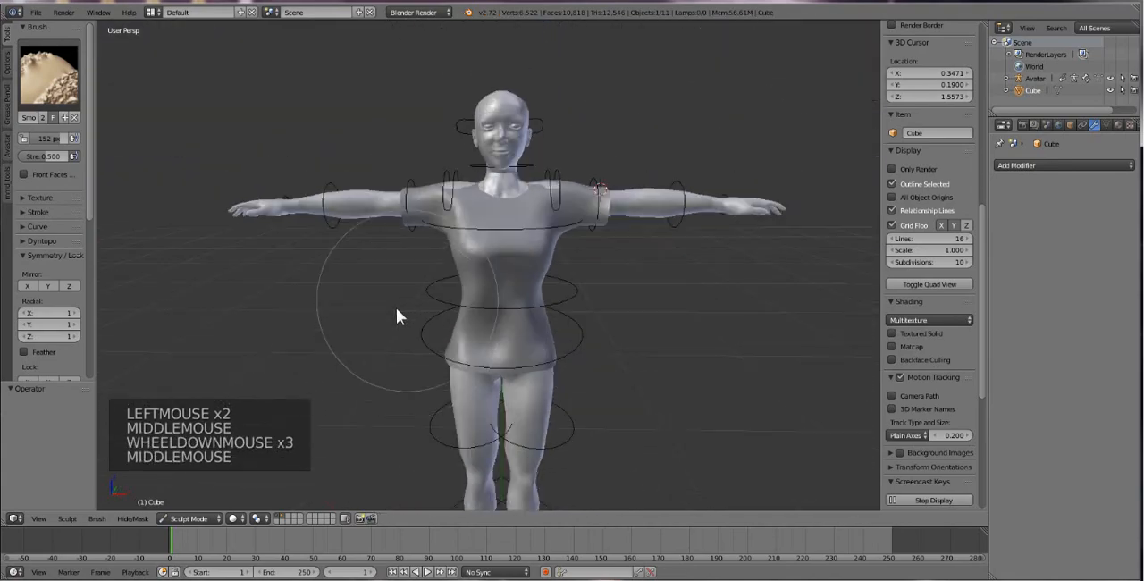
Switch back to the Grab brush, undo the one-sided shoulder stroke and enable X mirror symmetry.
scroll(376, 310, up, 1)
click(43, 68)
click(394, 141)
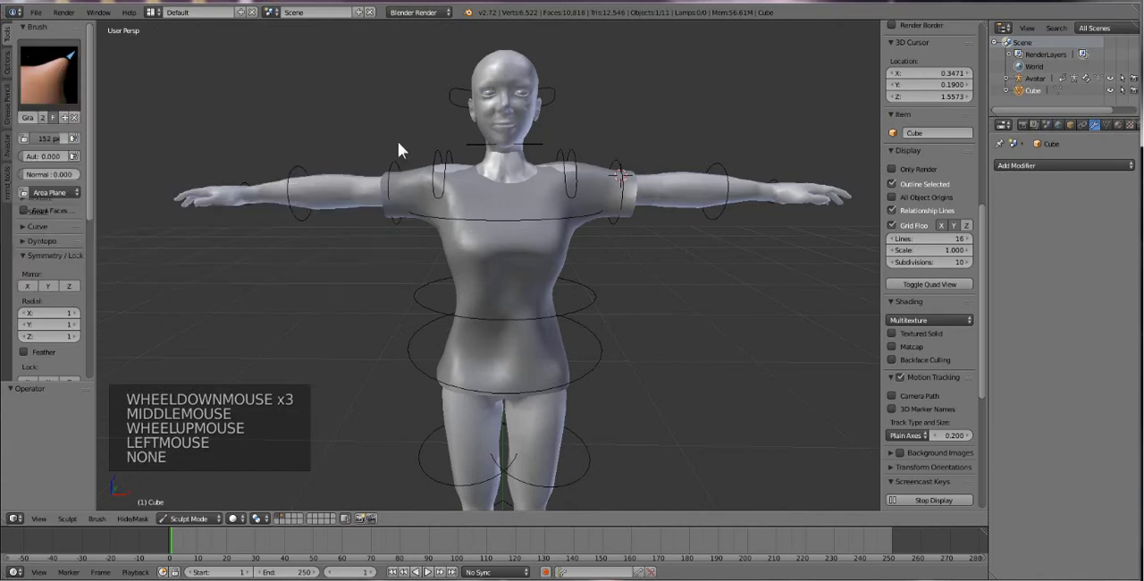
click(453, 169)
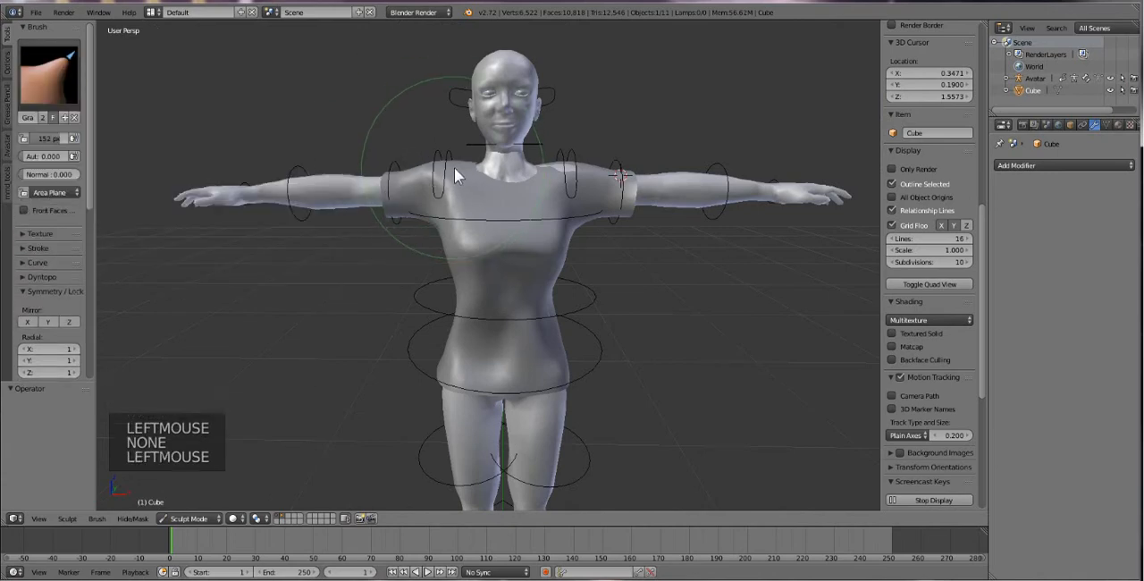
key(ctrl+z)
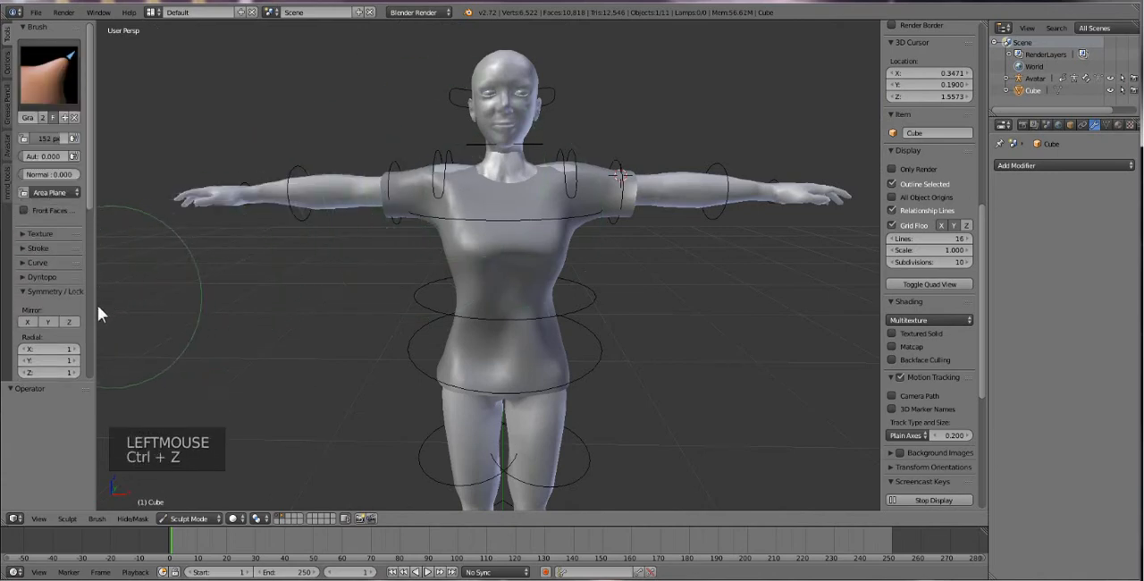
click(27, 320)
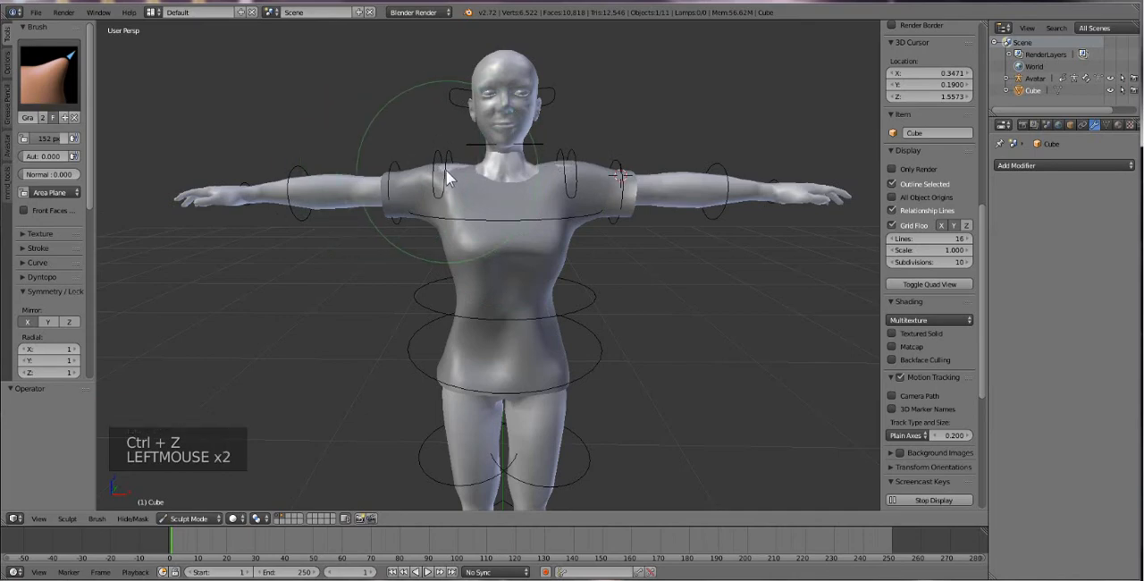
Reshape both shirt shoulders beside the neckline with mirrored Grab strokes.
scroll(481, 195, up, 2)
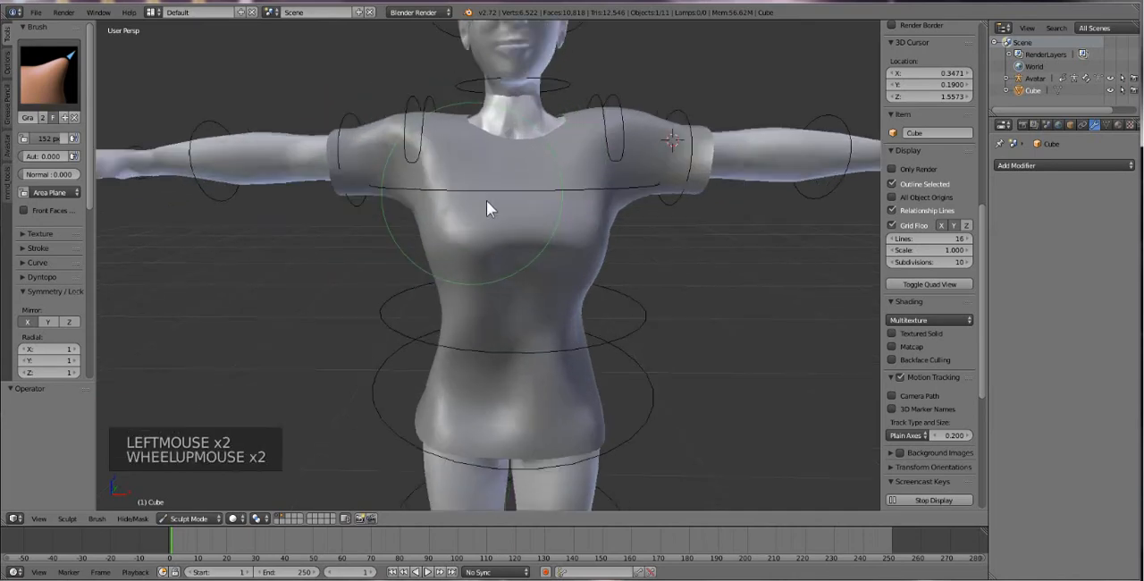
middle_drag(486, 200, 453, 131)
click(454, 123)
drag(456, 116, 454, 117)
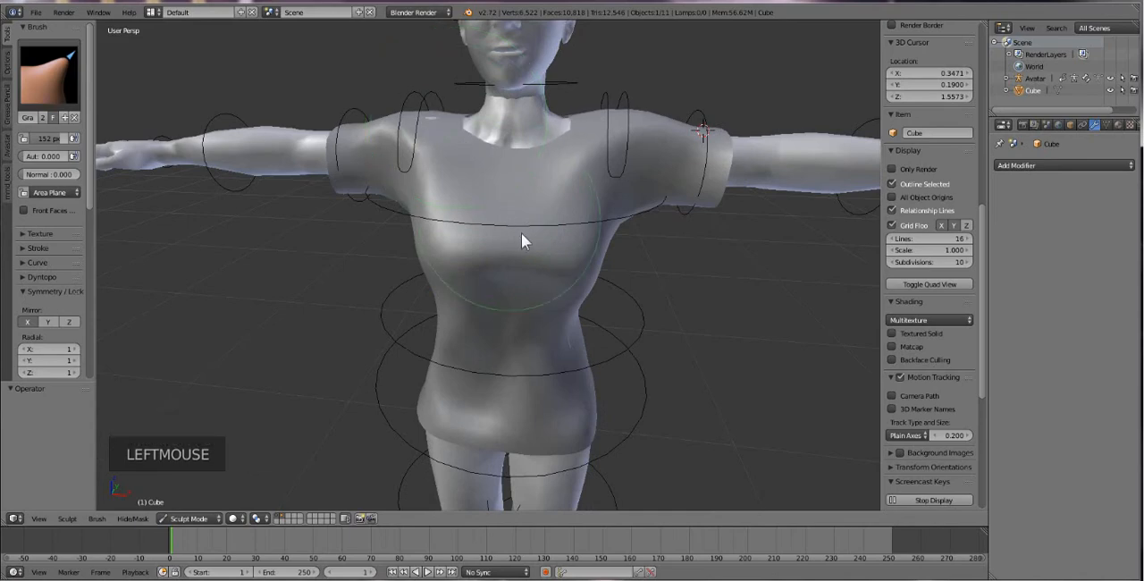
scroll(527, 269, down, 3)
middle_drag(529, 295, 510, 267)
scroll(506, 271, up, 1)
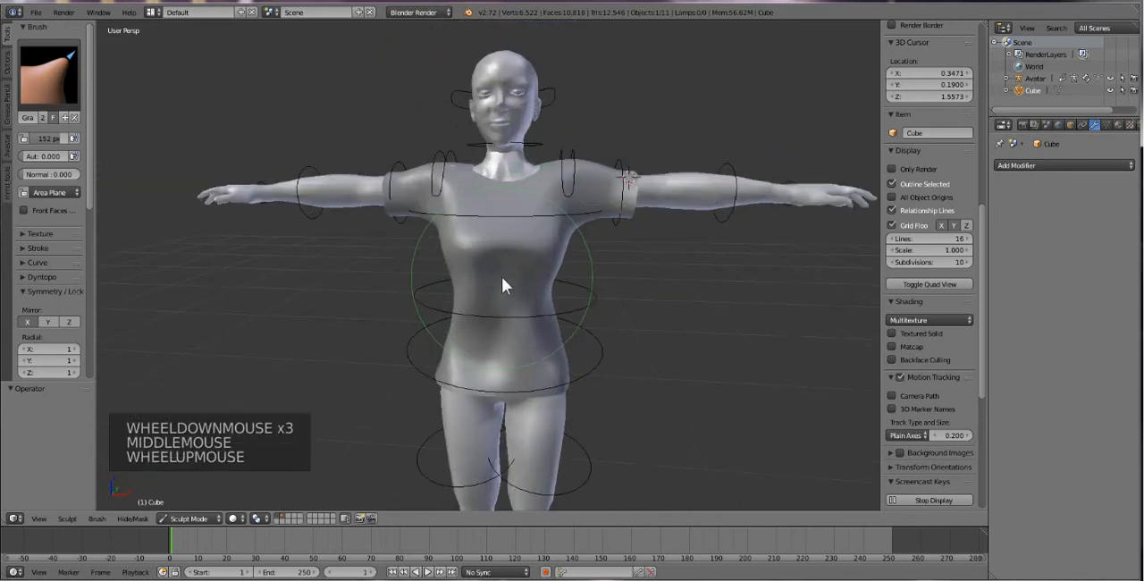
Refine the sides of the chest, the waist and the tops of the shoulders with mirrored Grab strokes.
shift+middle_drag(571, 297, 505, 292)
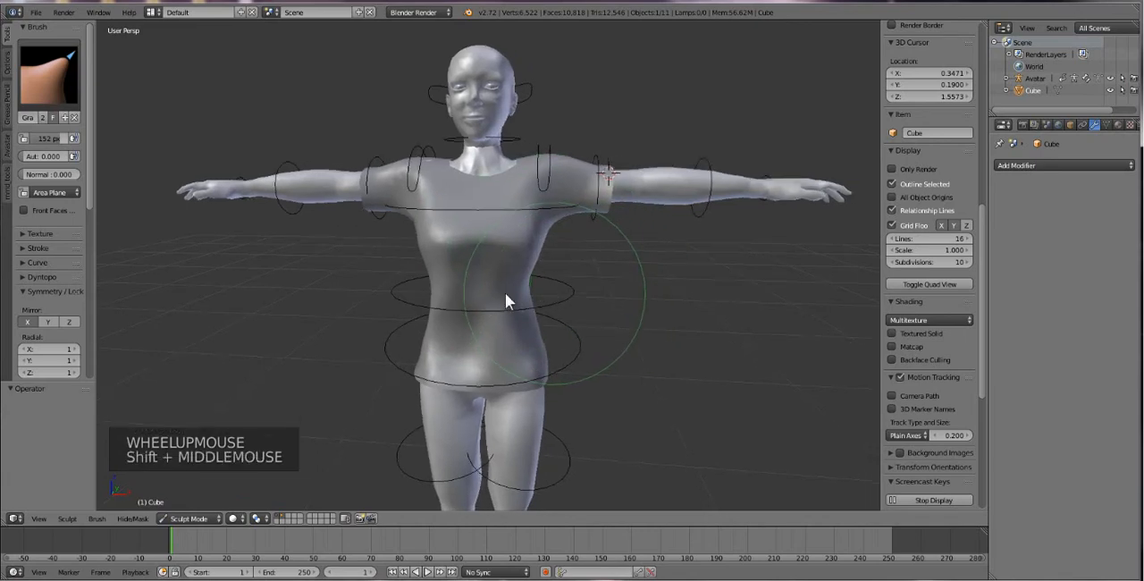
drag(443, 241, 443, 240)
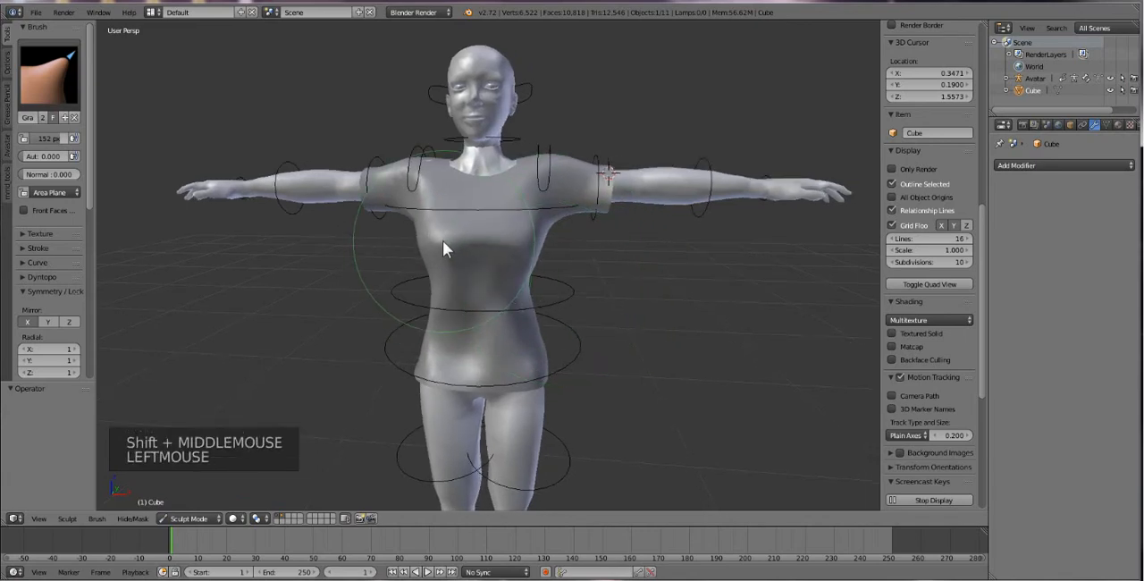
middle_drag(443, 240, 481, 250)
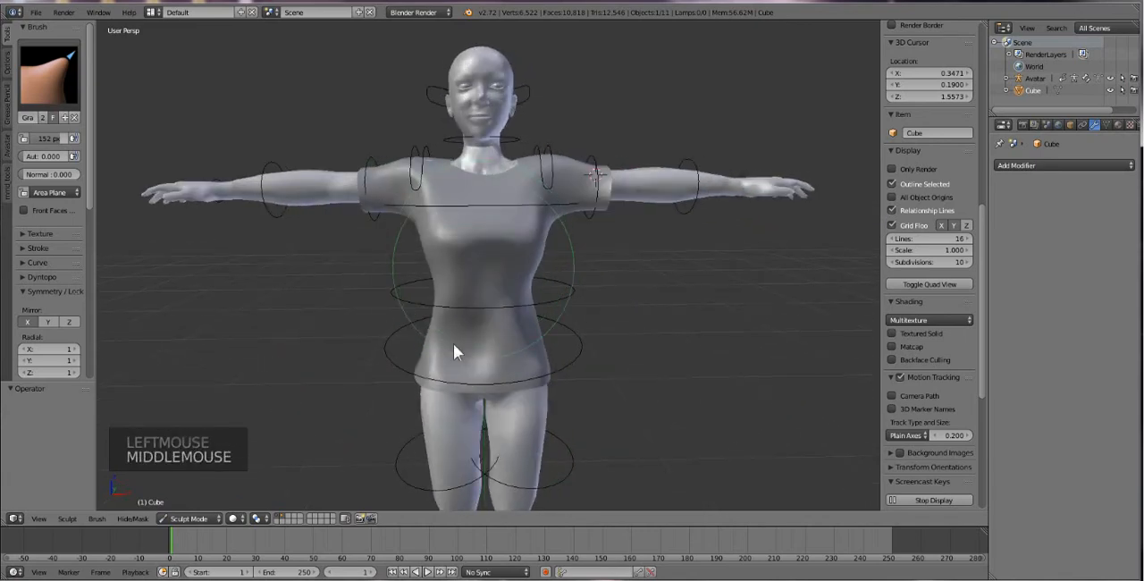
drag(437, 295, 437, 295)
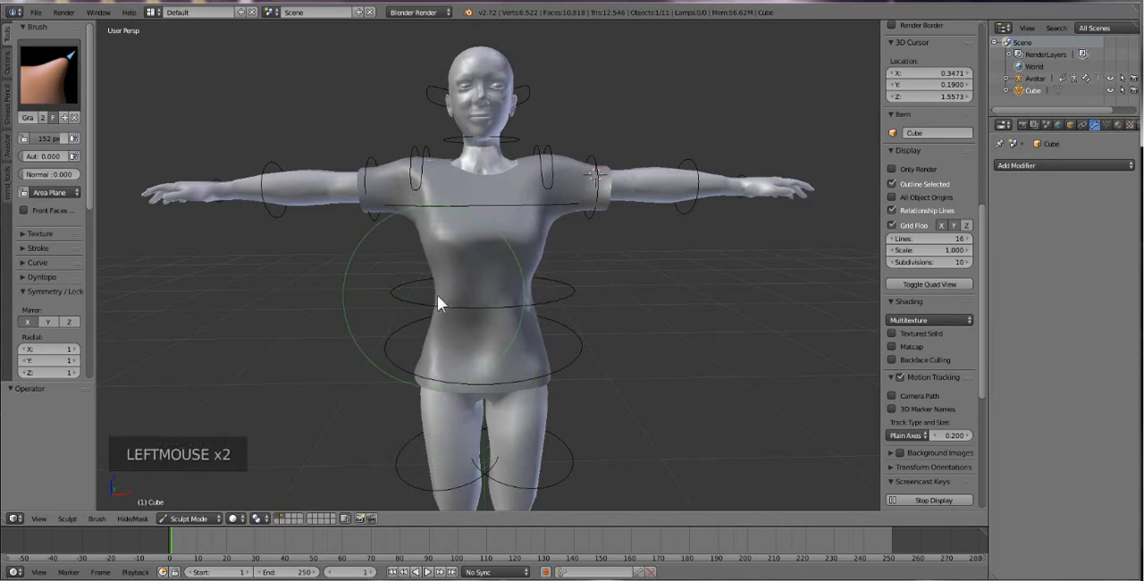
mouse_move(436, 295)
middle_down()
mouse_move(527, 287)
mouse_move(480, 298)
middle_up()
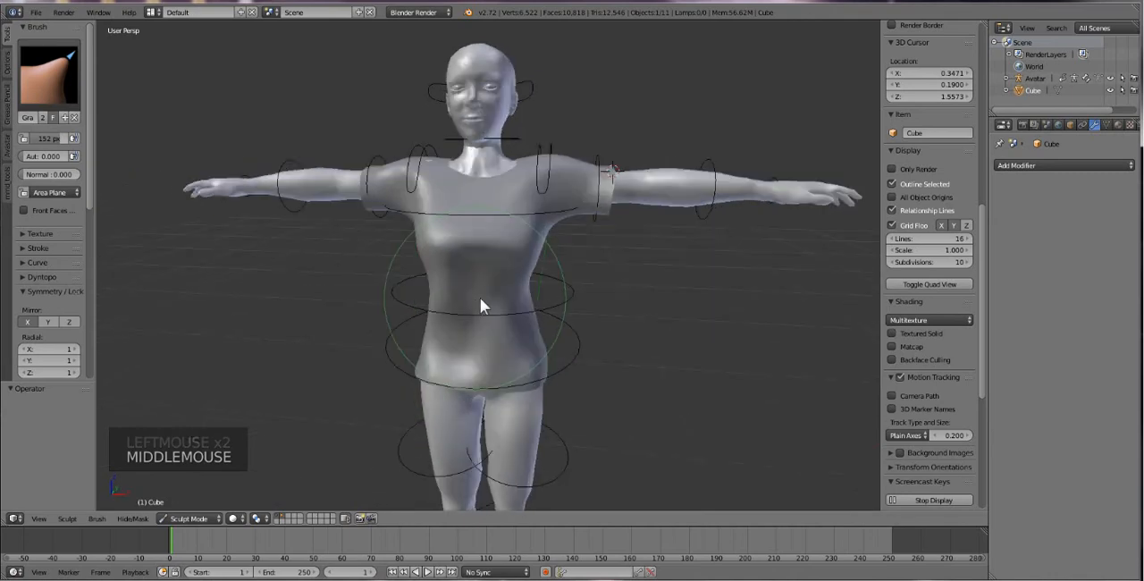
click(429, 161)
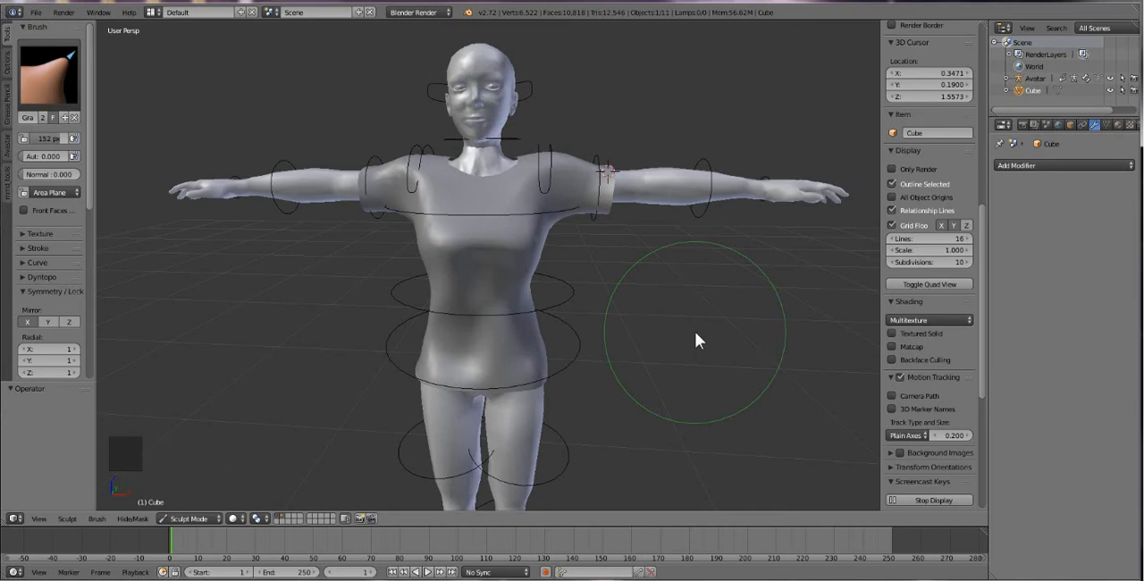
Switch to the Smooth brush and smooth the shirt's left shoulder and sleeve with X mirror symmetry enabled.
scroll(631, 278, up, 2)
middle_drag(572, 266, 483, 272)
click(49, 76)
click(191, 238)
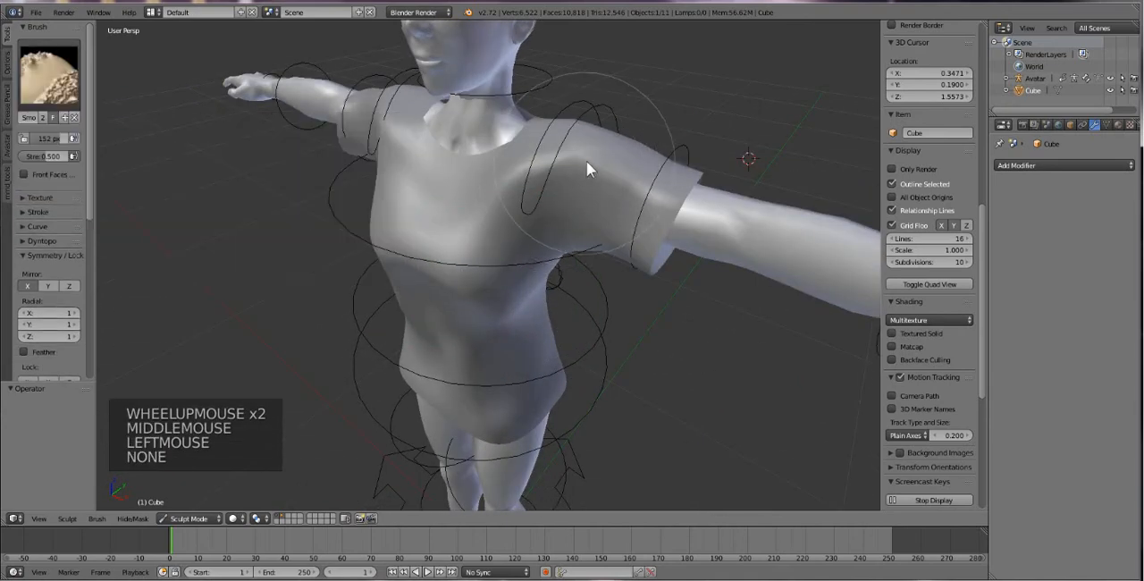
drag(586, 161, 572, 144)
click(659, 159)
click(660, 159)
click(667, 170)
click(673, 182)
click(660, 173)
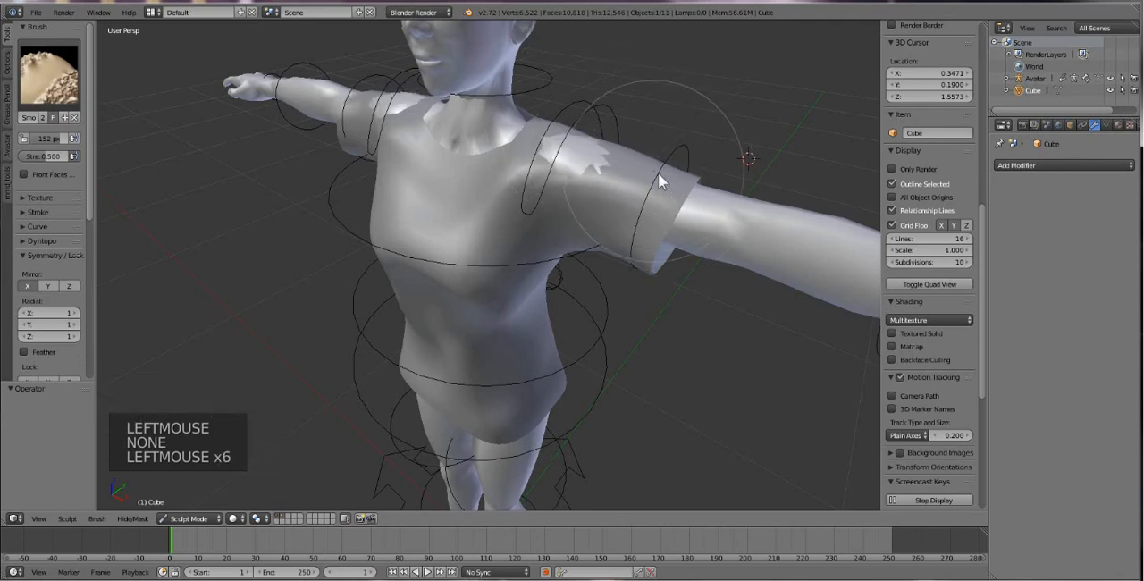
click(554, 127)
click(551, 131)
click(553, 129)
click(572, 134)
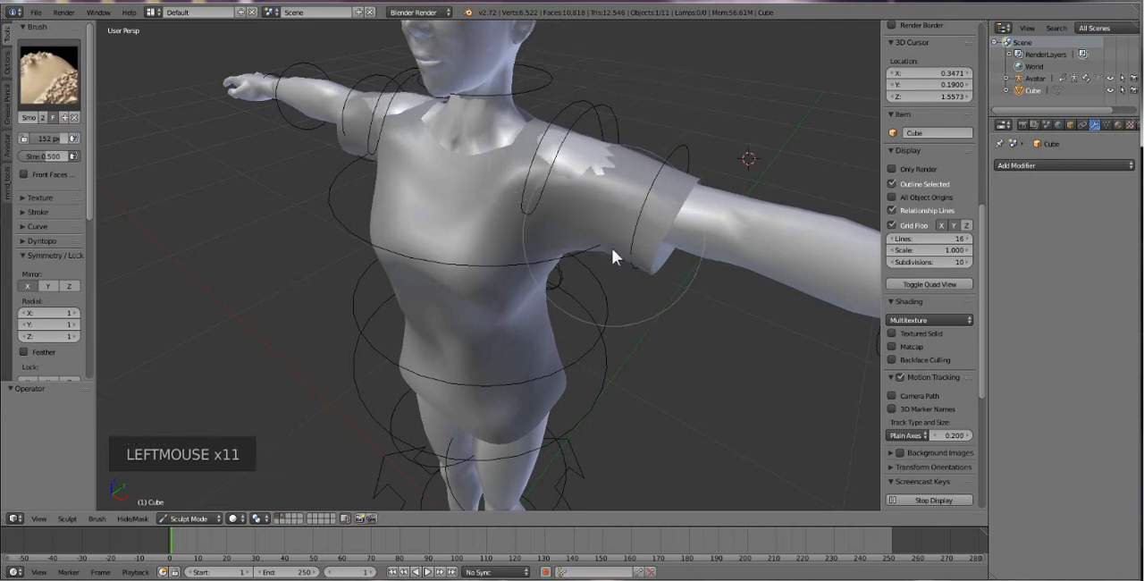
Grab the shirt over the exposed skin on both shoulders, turning off X mirror symmetry for the right one.
click(40, 89)
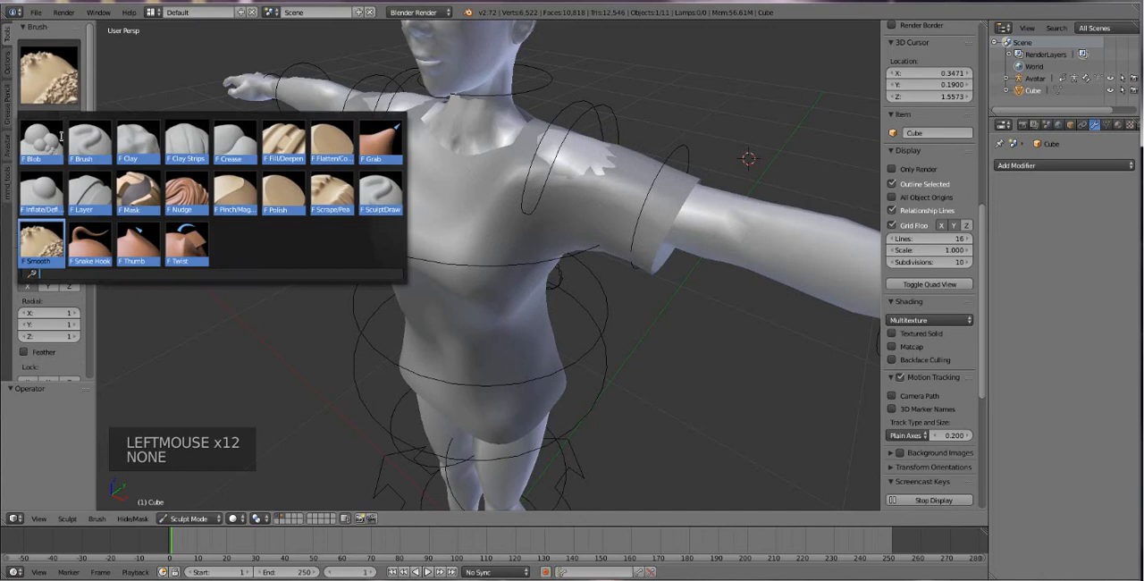
click(386, 143)
mouse_move(581, 159)
mouse_down()
mouse_move(565, 151)
mouse_move(554, 168)
mouse_move(563, 149)
mouse_up()
middle_drag(423, 189, 482, 179)
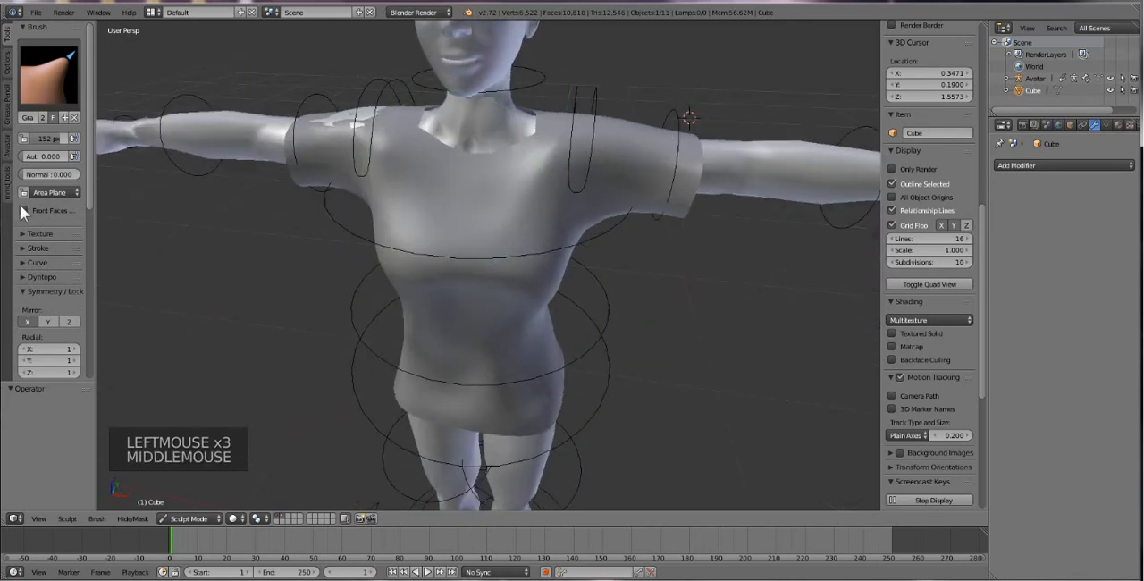
click(27, 321)
drag(304, 125, 347, 122)
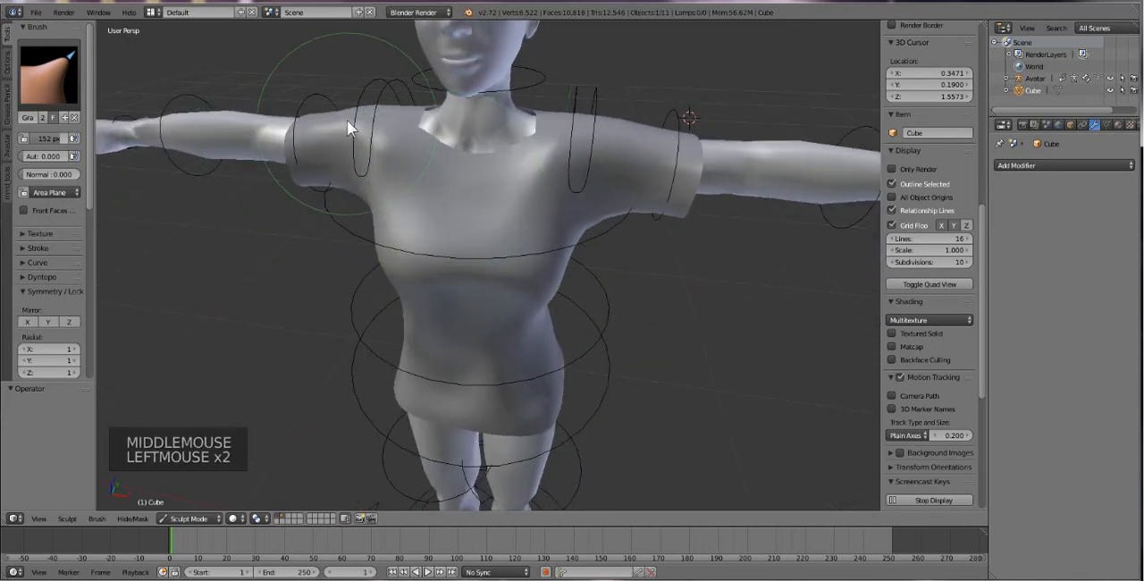
Undo the one-sided stroke, re-enable X mirror symmetry and pull the shirt inward below the left underarm with Grab.
scroll(483, 220, down, 2)
mouse_move(495, 218)
middle_down()
mouse_move(516, 216)
mouse_move(506, 220)
middle_up()
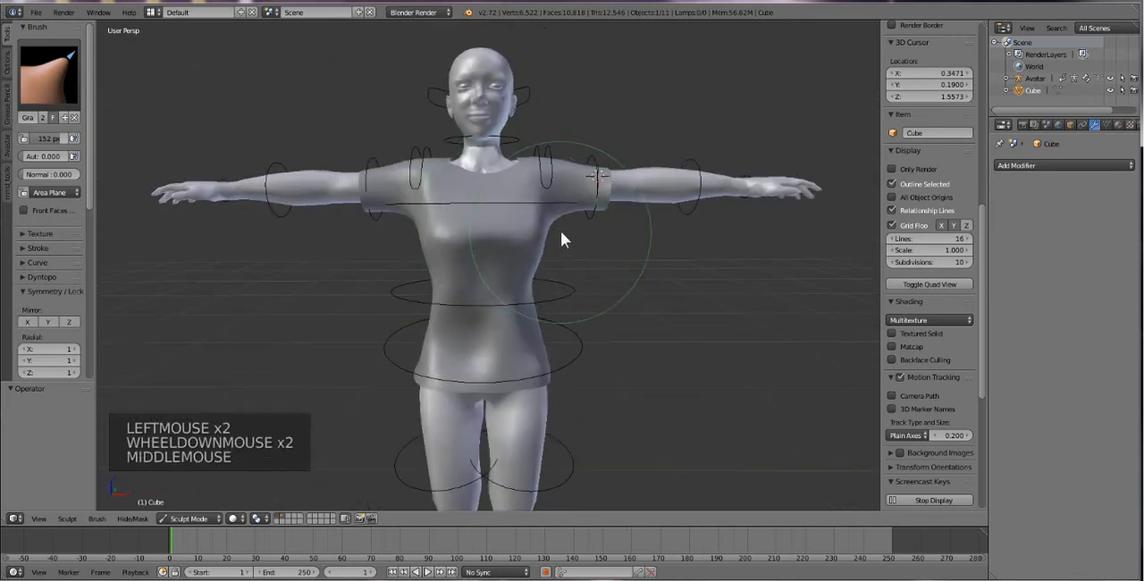
scroll(563, 246, up, 3)
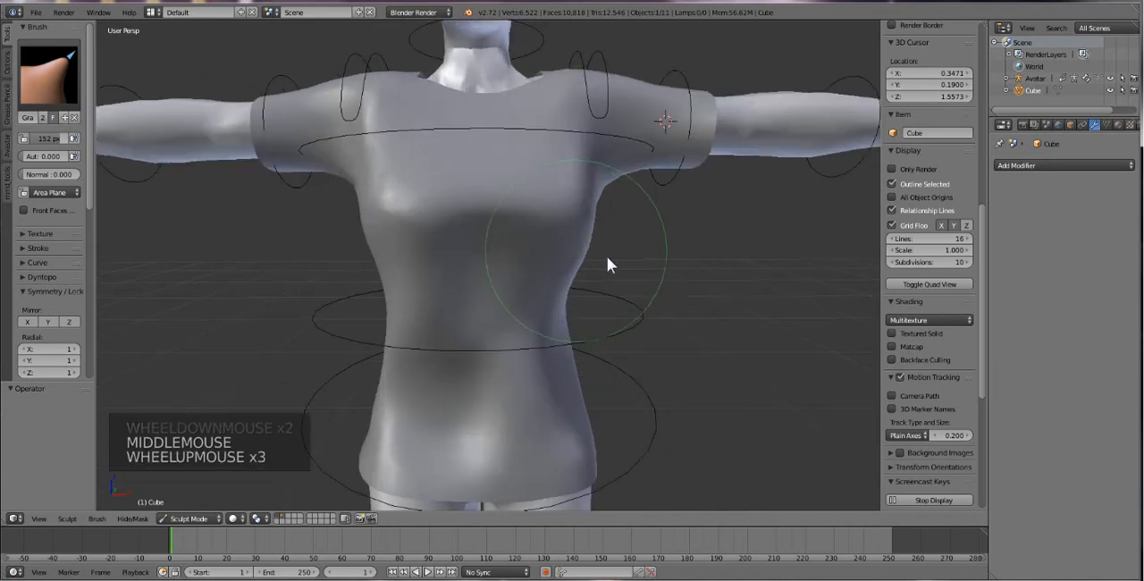
middle_drag(608, 260, 597, 265)
mouse_move(607, 191)
mouse_down()
mouse_move(595, 182)
mouse_move(603, 203)
mouse_move(604, 186)
mouse_move(572, 154)
mouse_move(588, 159)
mouse_up()
key(ctrl+z)
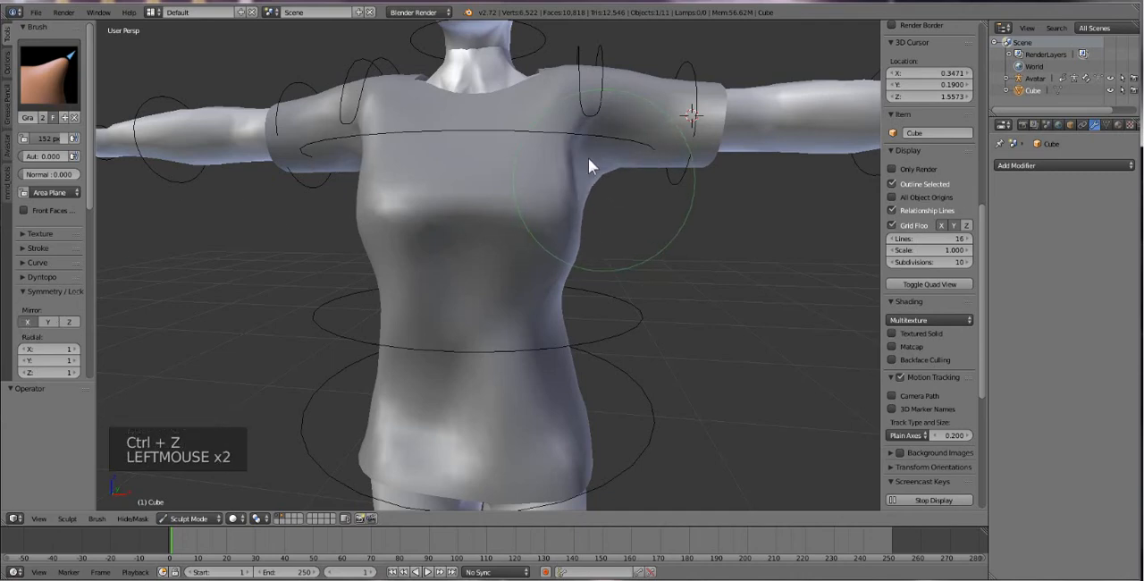
Reshape the shirt's left side from the underarm toward the waist with Grab, and switch to the Smooth brush.
middle_drag(586, 164, 594, 206)
mouse_move(593, 205)
mouse_down()
mouse_move(562, 173)
mouse_move(577, 176)
mouse_move(573, 224)
mouse_move(563, 223)
mouse_move(575, 243)
mouse_up()
click(44, 83)
click(39, 250)
scroll(581, 256, down, 3)
mouse_move(582, 256)
middle_down()
mouse_move(558, 266)
mouse_move(598, 260)
middle_up()
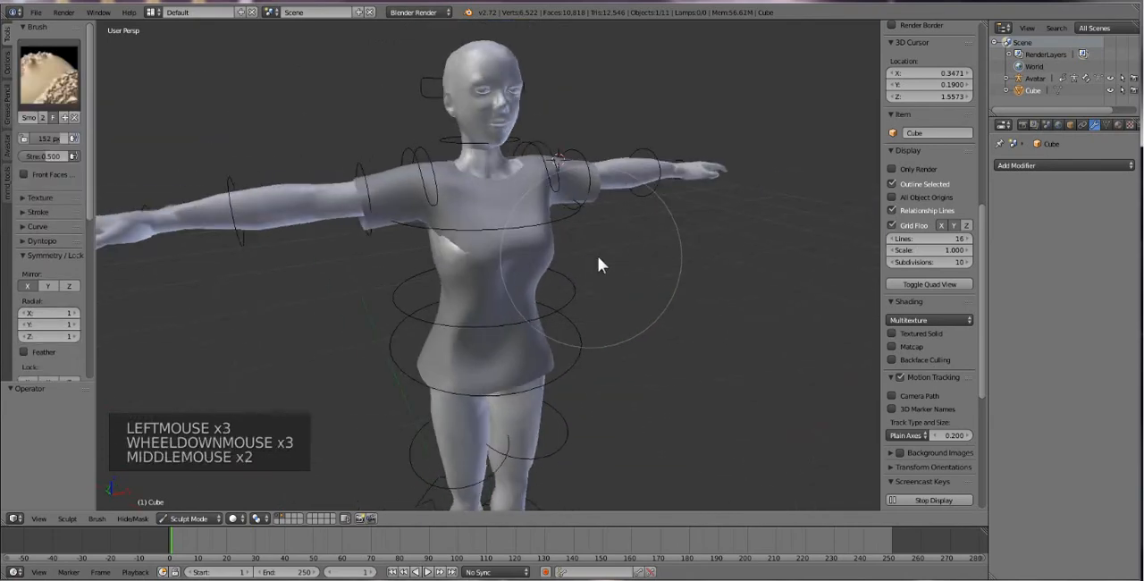
Inflate the shirt over the exposed skin on the right side of the chest and below the right underarm.
scroll(397, 284, up, 2)
middle_drag(415, 286, 135, 143)
click(49, 79)
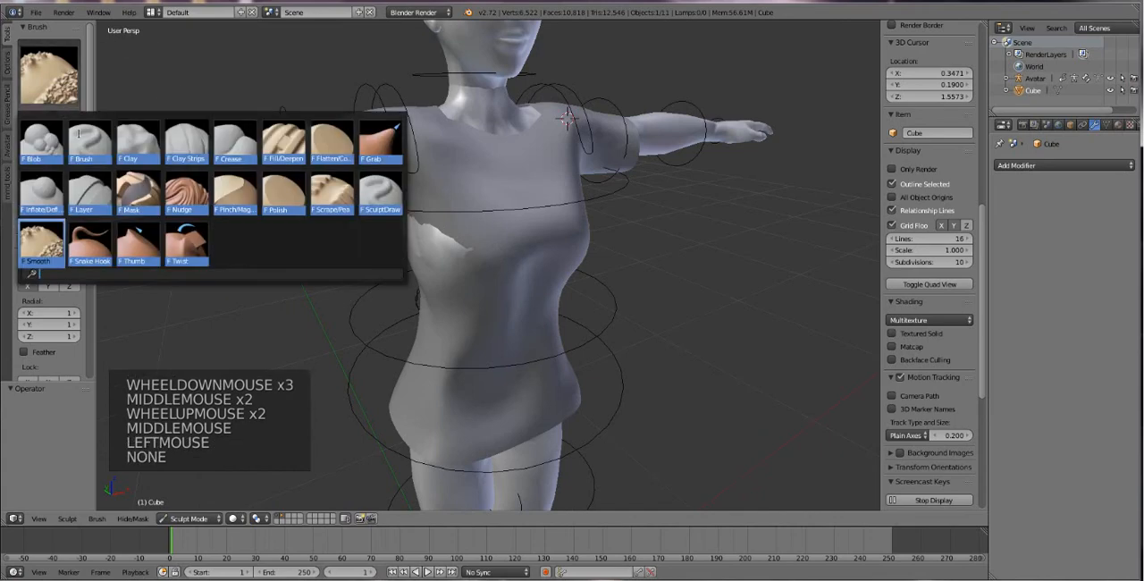
click(44, 187)
click(417, 256)
mouse_move(418, 248)
mouse_down()
mouse_move(407, 250)
mouse_move(445, 270)
mouse_move(468, 264)
mouse_up()
middle_drag(468, 264, 470, 231)
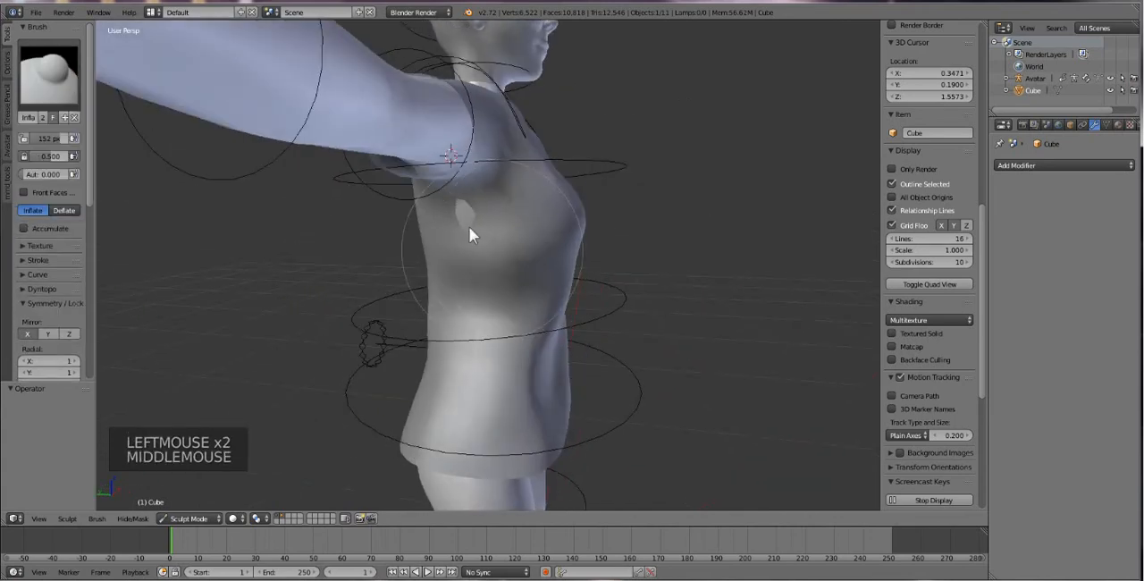
drag(470, 231, 459, 224)
click(460, 225)
mouse_move(602, 304)
middle_down()
mouse_move(489, 311)
mouse_move(518, 341)
mouse_move(521, 331)
middle_up()
scroll(506, 324, down, 2)
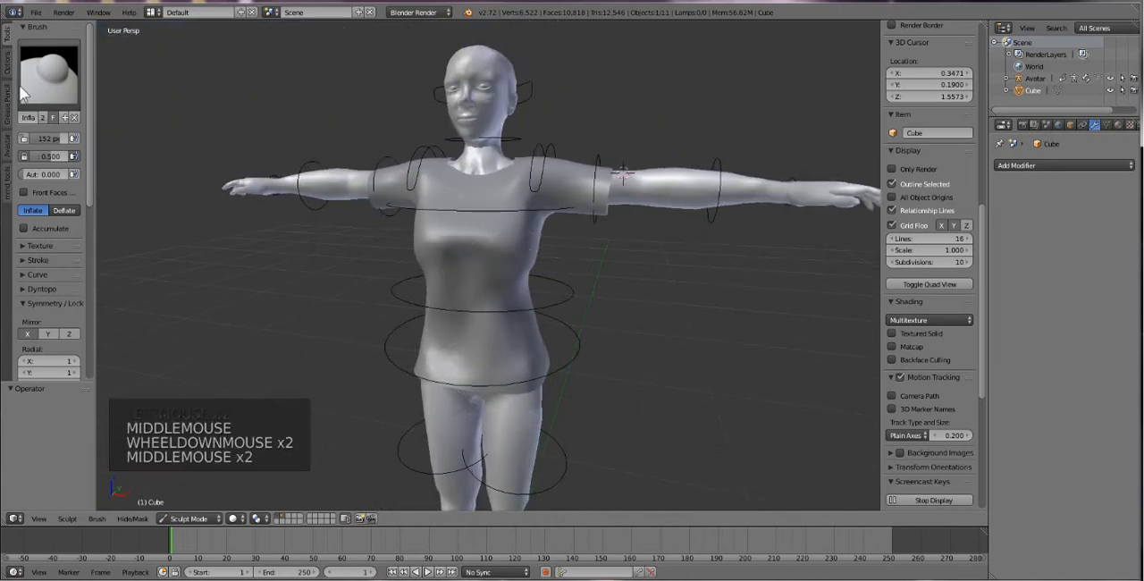
Smooth the shirt's left side between the chest and the waist with the Smooth brush.
click(50, 75)
click(45, 243)
click(532, 263)
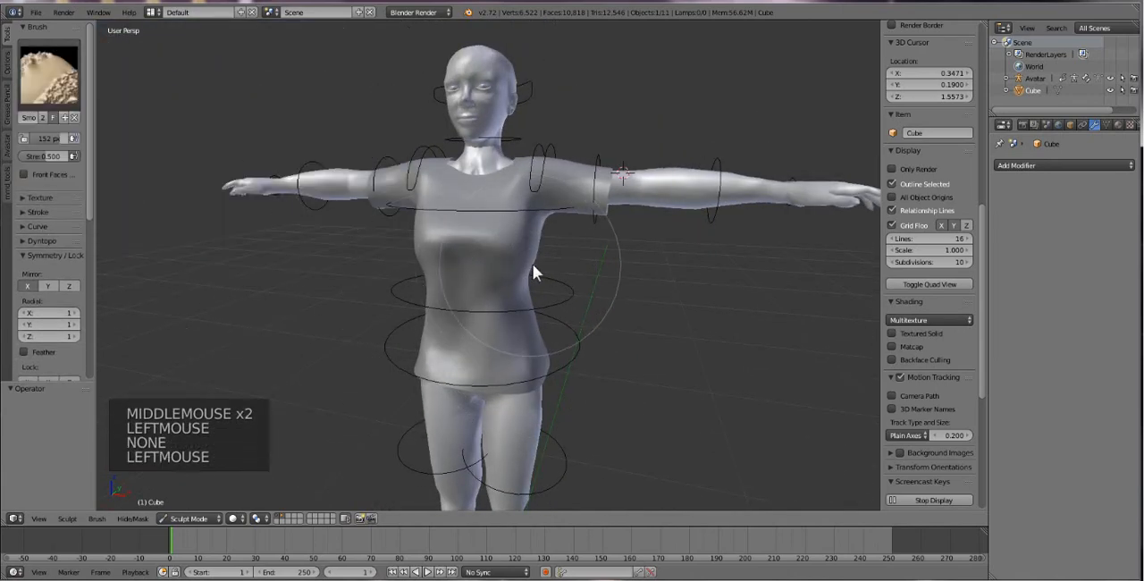
click(523, 261)
middle_drag(512, 248, 506, 272)
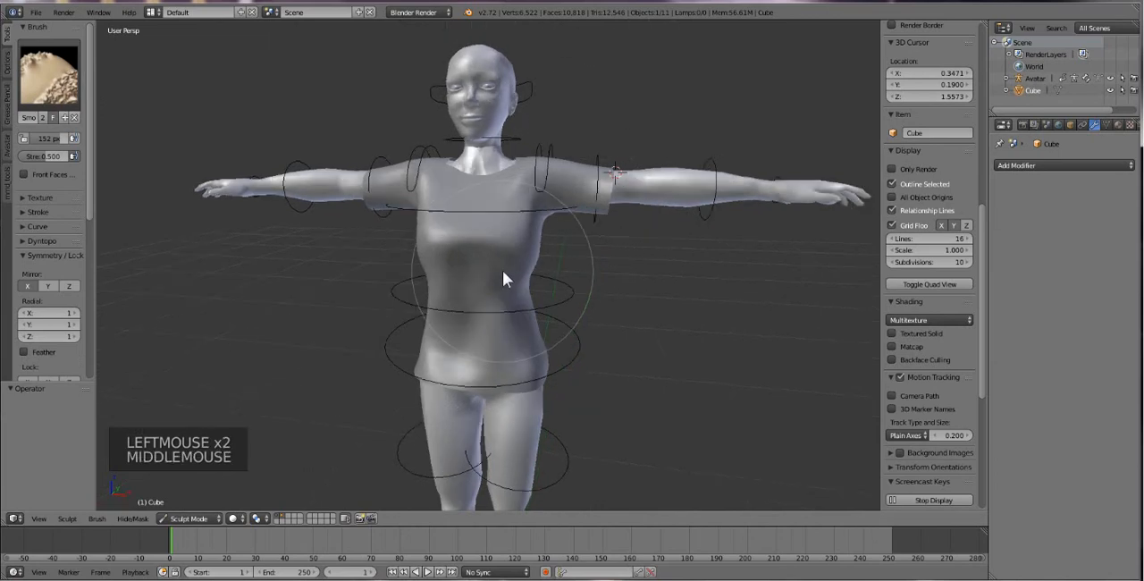
Return the shirt to Object Mode and add a Decimate modifier to it.
click(220, 519)
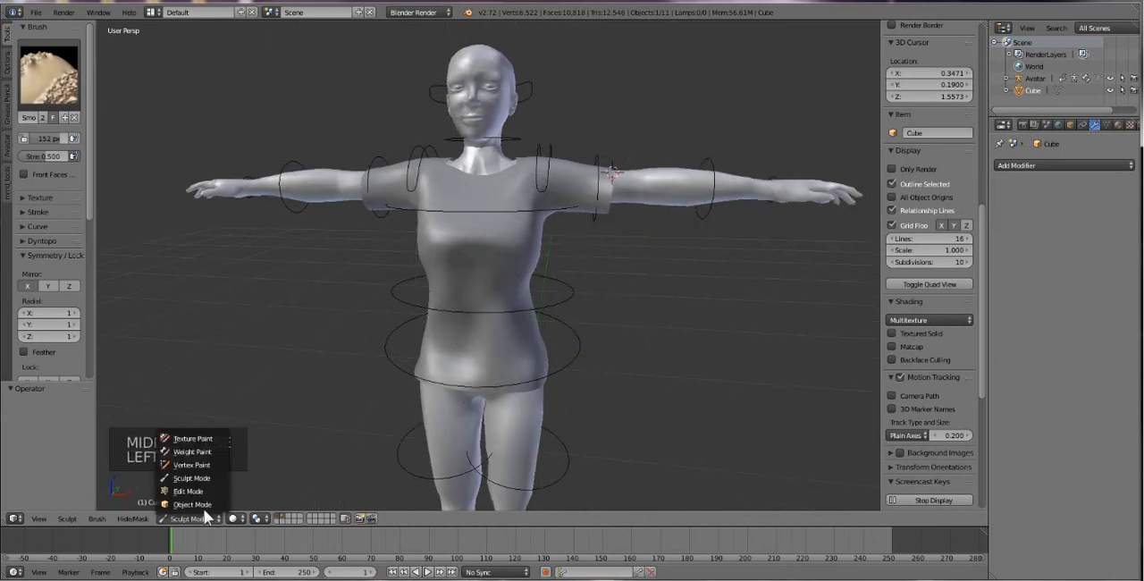
click(193, 504)
middle_drag(576, 288, 527, 260)
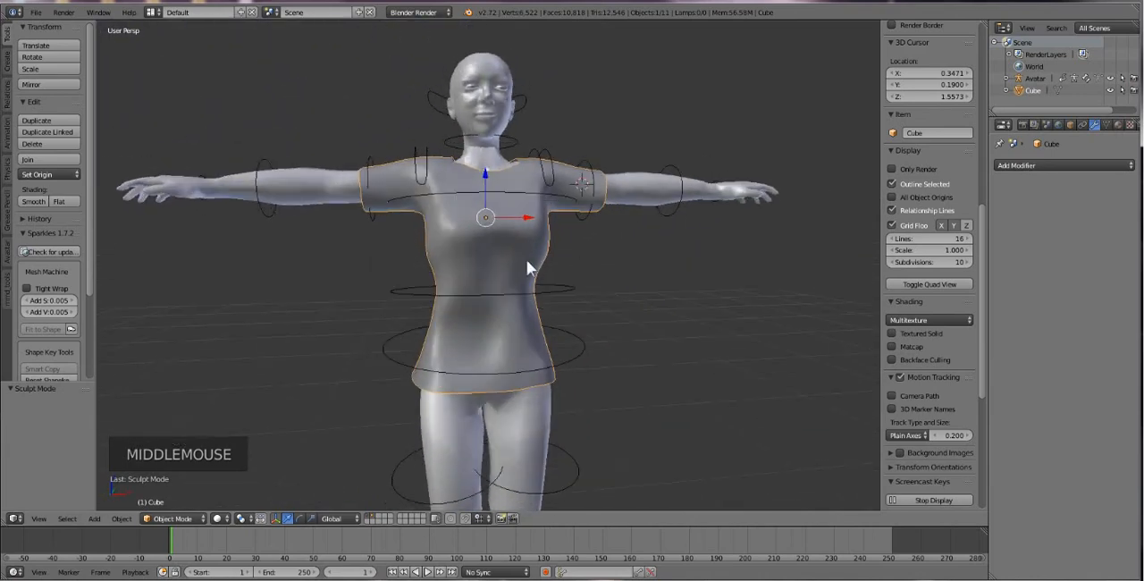
click(1045, 163)
click(909, 245)
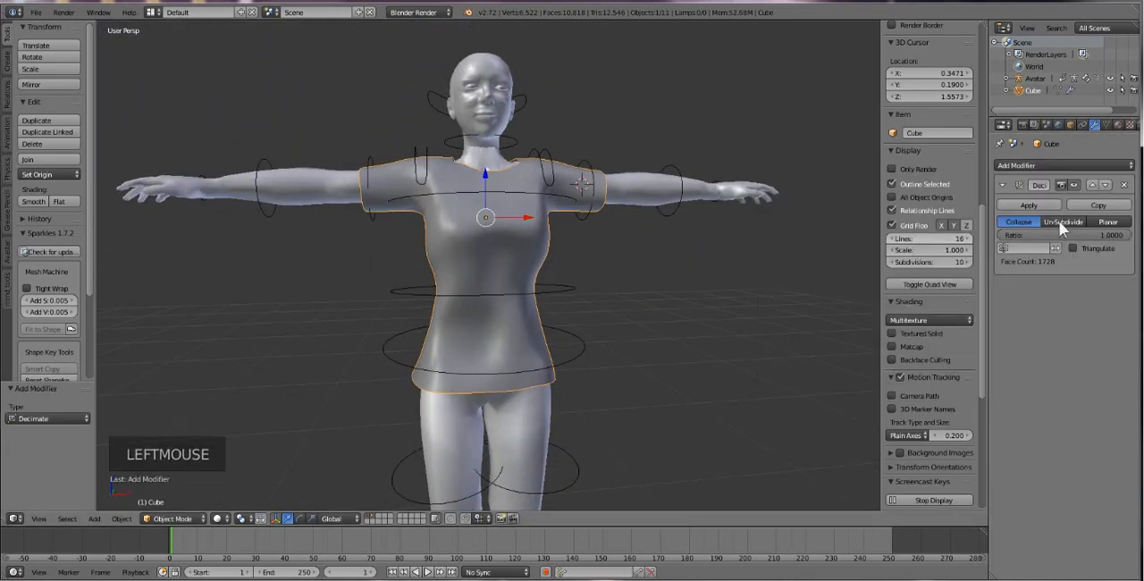
Lower the Decimate modifier's Collapse ratio to about 0.5 and apply the modifier to the shirt.
drag(1093, 238, 1018, 237)
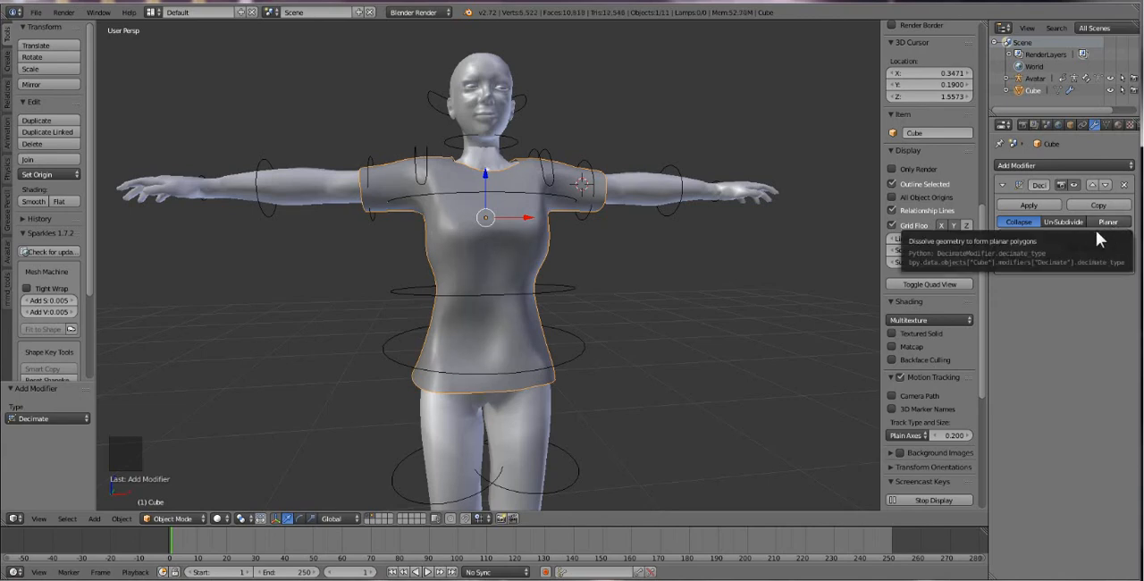
double_click(1094, 240)
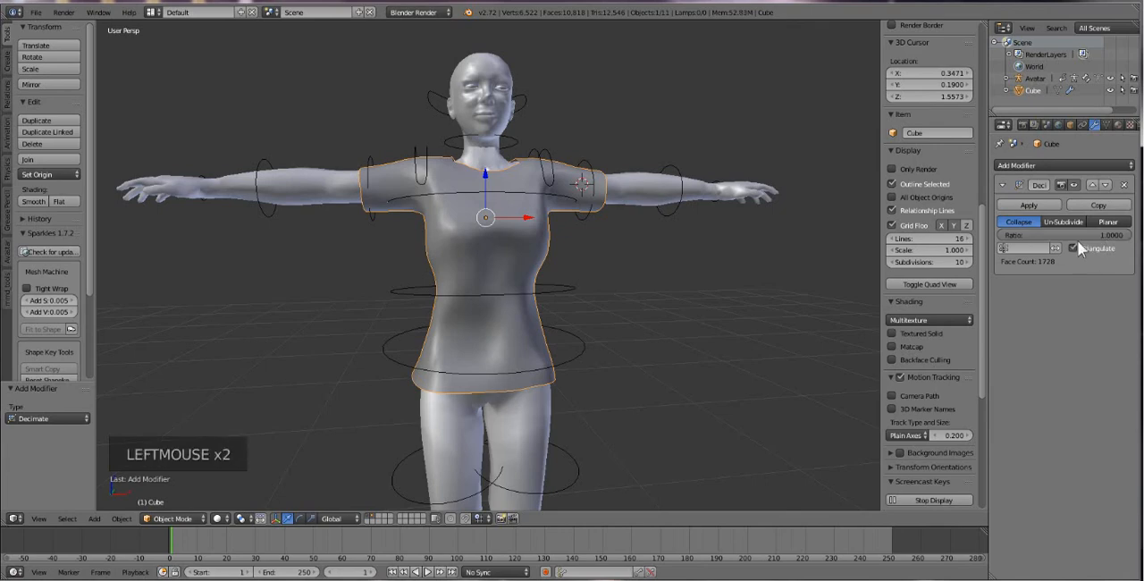
click(1077, 242)
drag(1091, 231, 1064, 232)
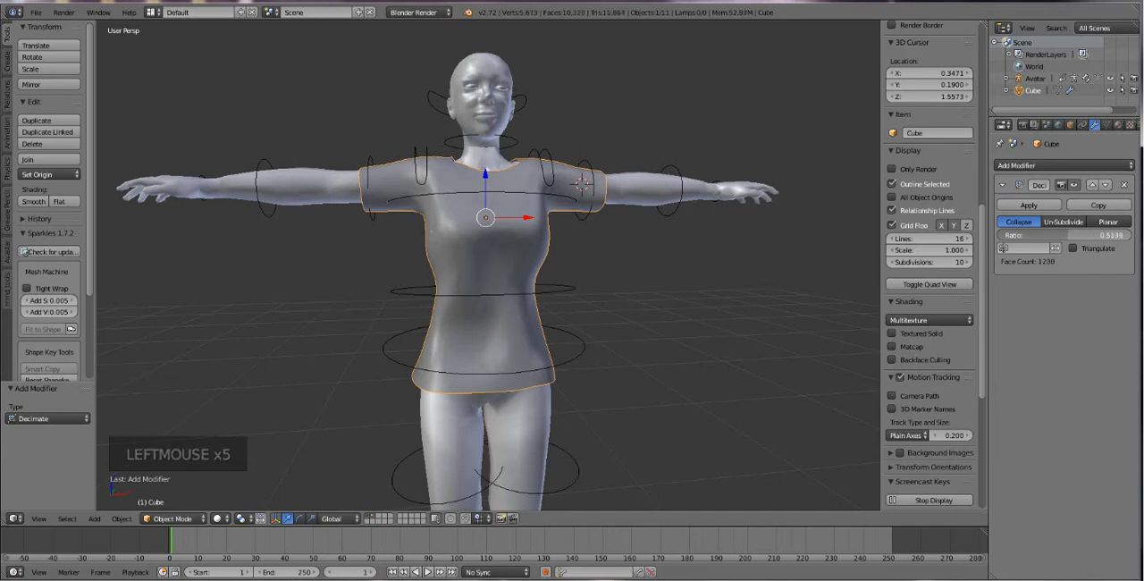
click(1028, 204)
Select the avatar's upper body mesh and put it in Sculpt Mode with the Smooth brush.
middle_drag(491, 289, 472, 312)
right_click(481, 340)
click(174, 518)
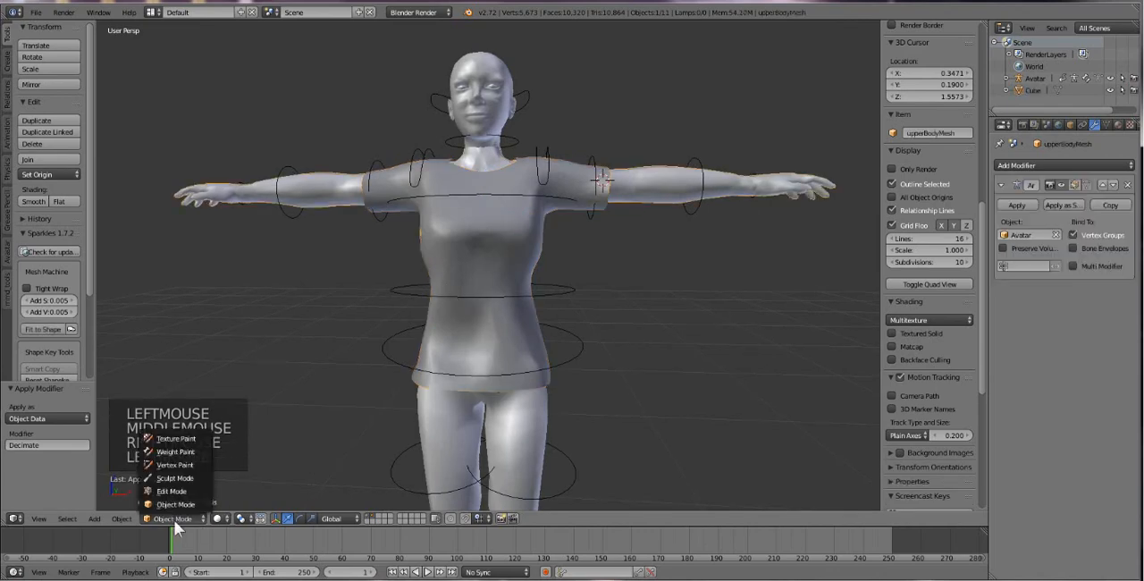
click(183, 476)
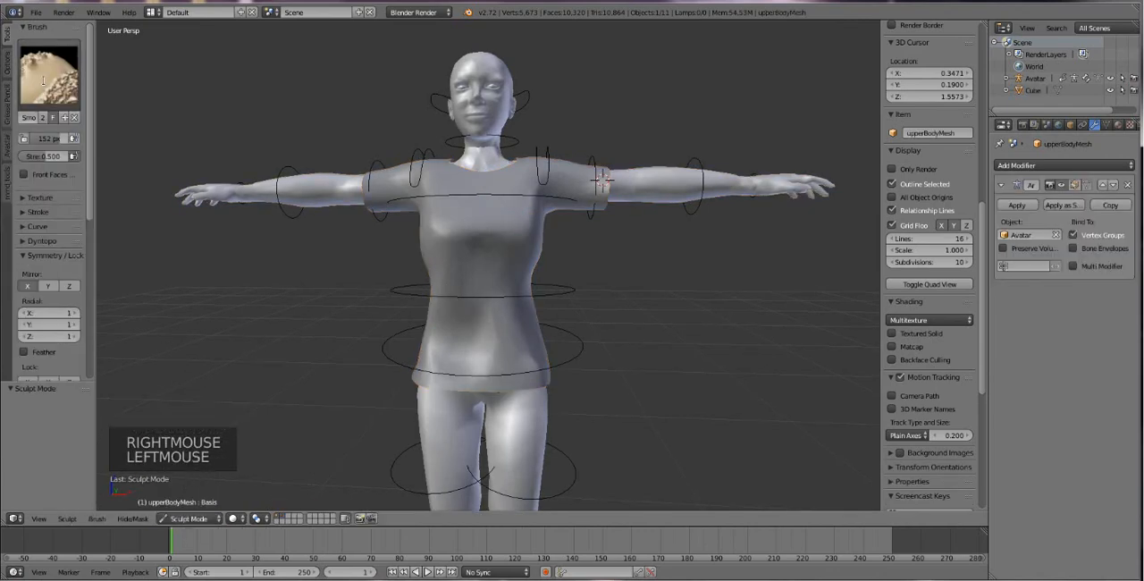
click(48, 78)
click(284, 191)
Smooth the upper body mesh's torso, turning off X mirror symmetry and setting the brush to 49 px radius and 1.000 strength.
drag(482, 284, 582, 306)
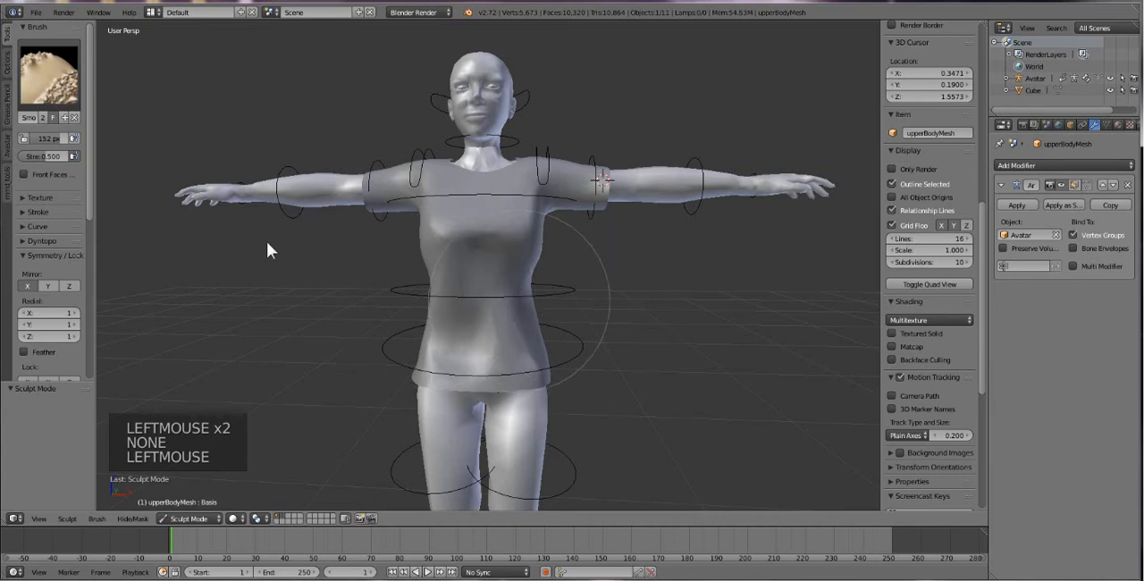
click(32, 288)
mouse_move(49, 156)
mouse_down()
mouse_move(80, 157)
mouse_move(38, 139)
mouse_up()
drag(489, 265, 499, 248)
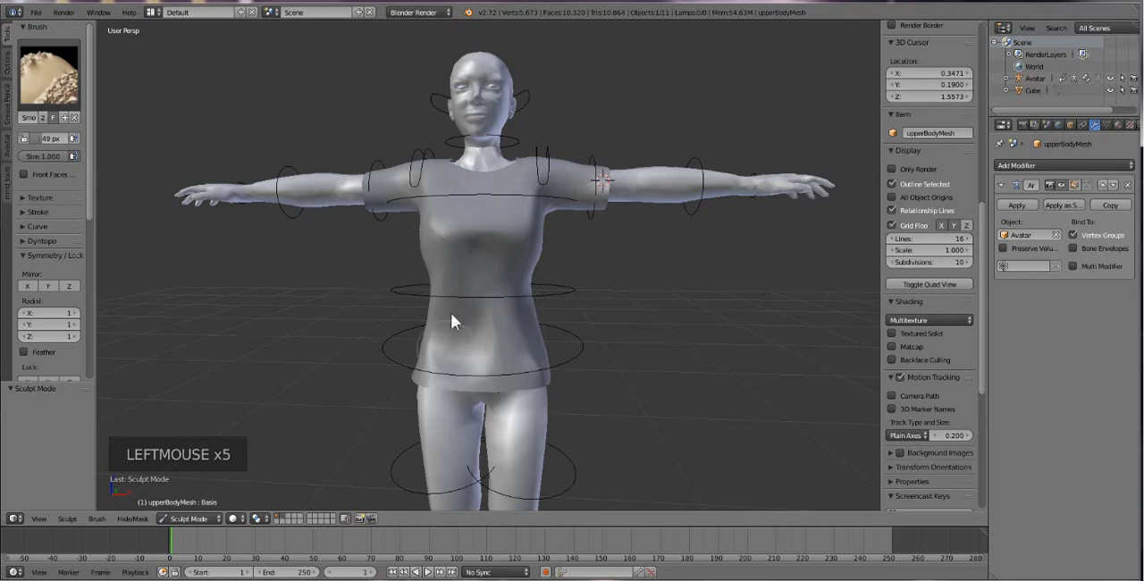
Select the shirt mesh again and put it in Sculpt Mode.
scroll(496, 295, up, 2)
right_click(496, 251)
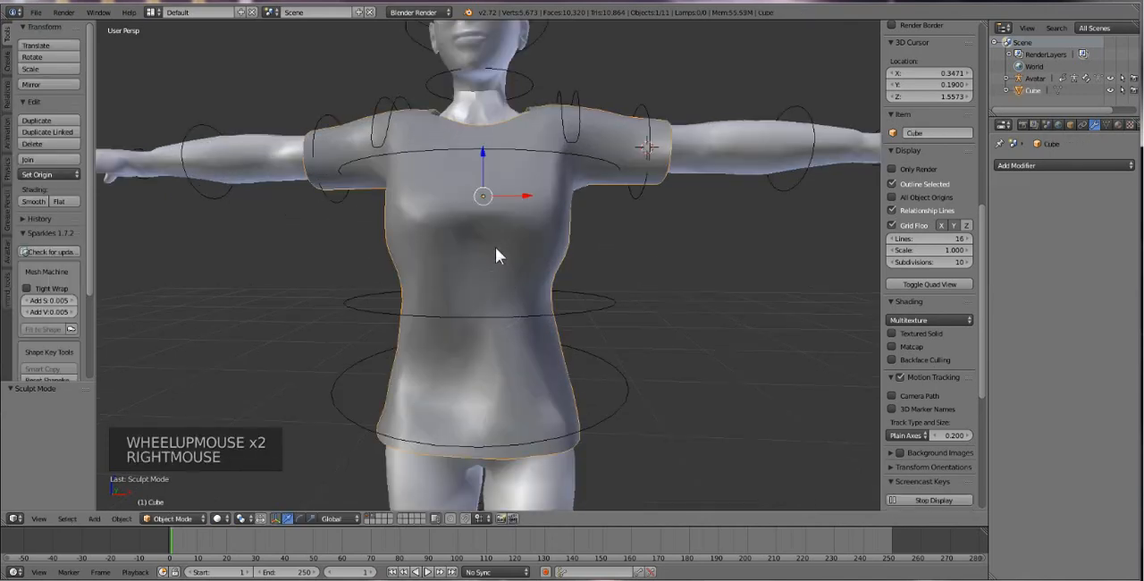
click(173, 518)
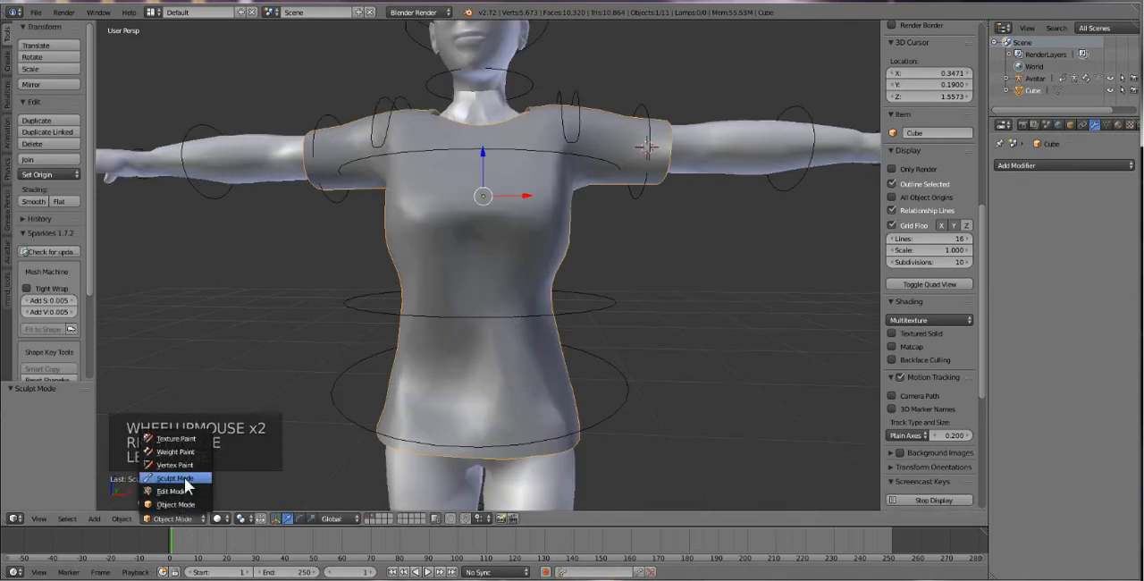
click(186, 485)
Try smoothing the shirt's chest with the 49 px full-strength brush, and undo the last stroke.
click(486, 247)
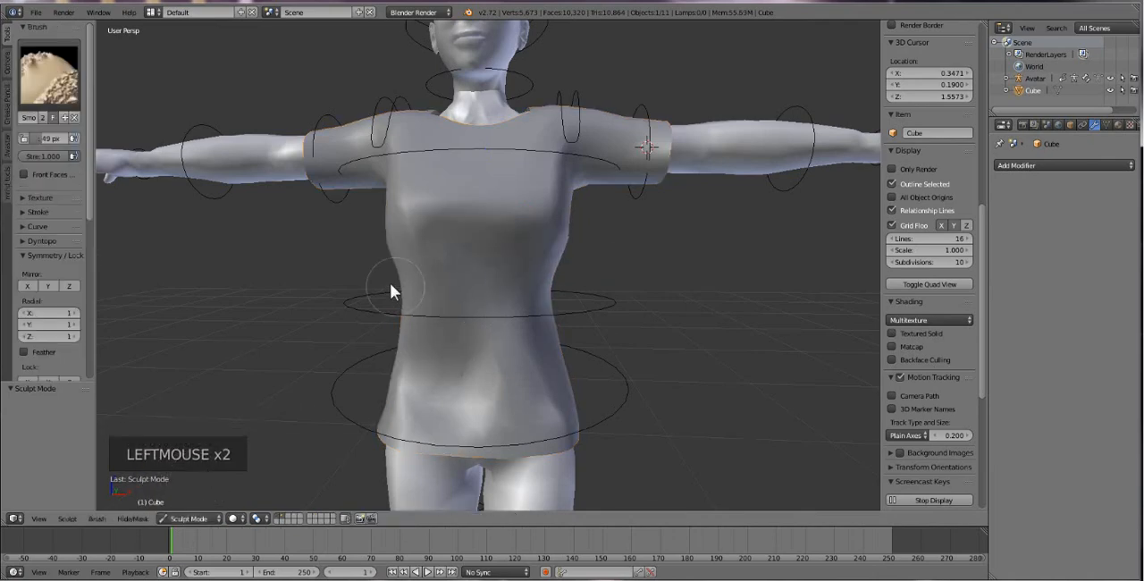
mouse_move(497, 232)
mouse_down()
mouse_move(381, 215)
mouse_move(540, 201)
mouse_up()
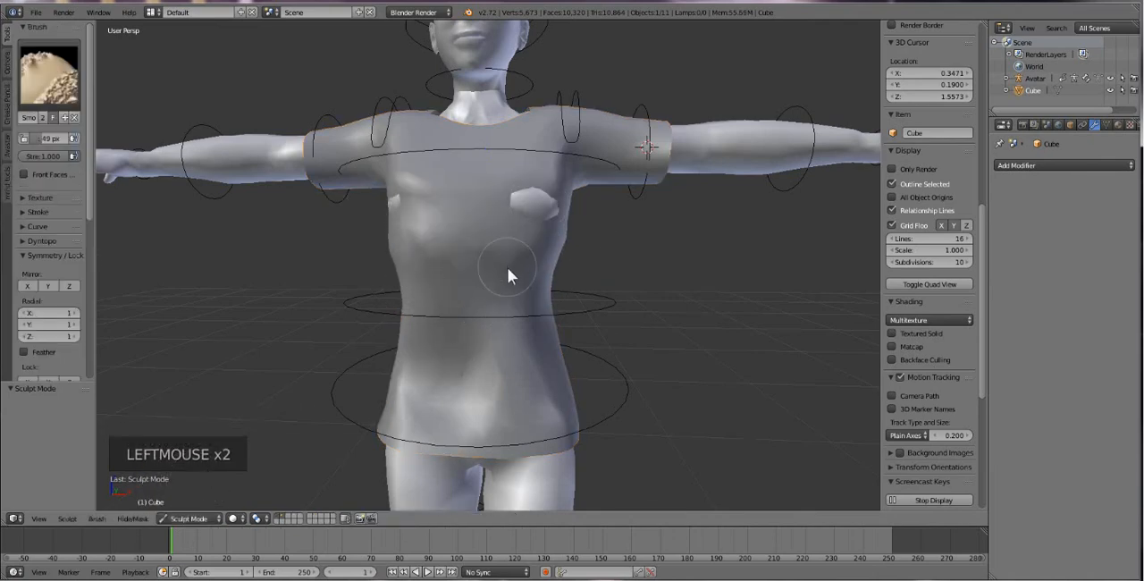
key(ctrl+z)
Set the Smooth brush to 113 px and 0.355 strength, and smooth the shirt's chest, right side and back waist.
mouse_move(42, 139)
mouse_down()
mouse_move(64, 161)
mouse_move(43, 161)
mouse_move(61, 141)
mouse_up()
drag(408, 240, 558, 248)
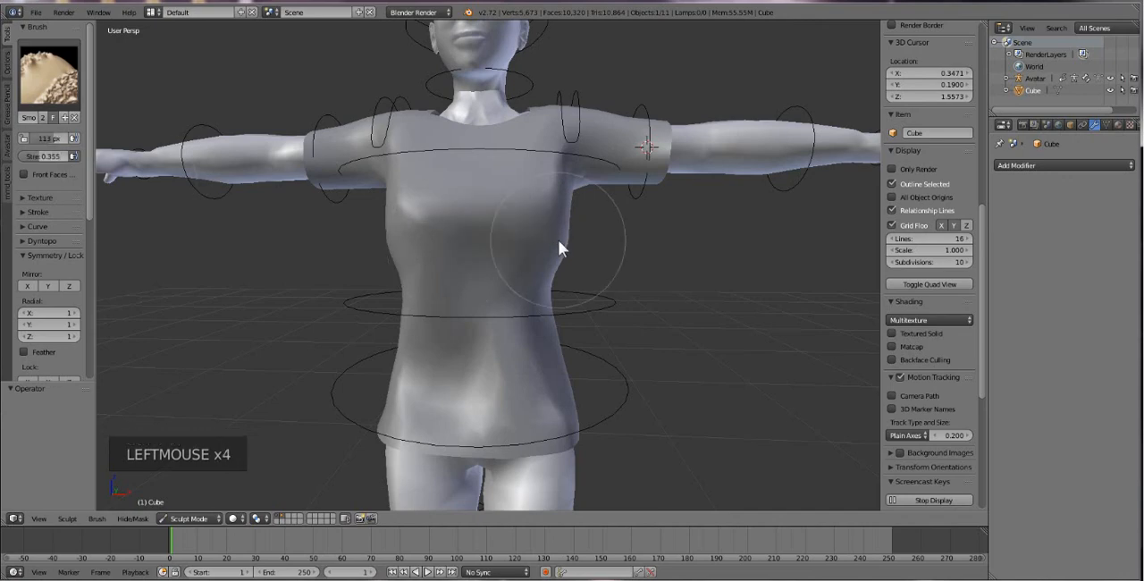
middle_drag(492, 391, 608, 366)
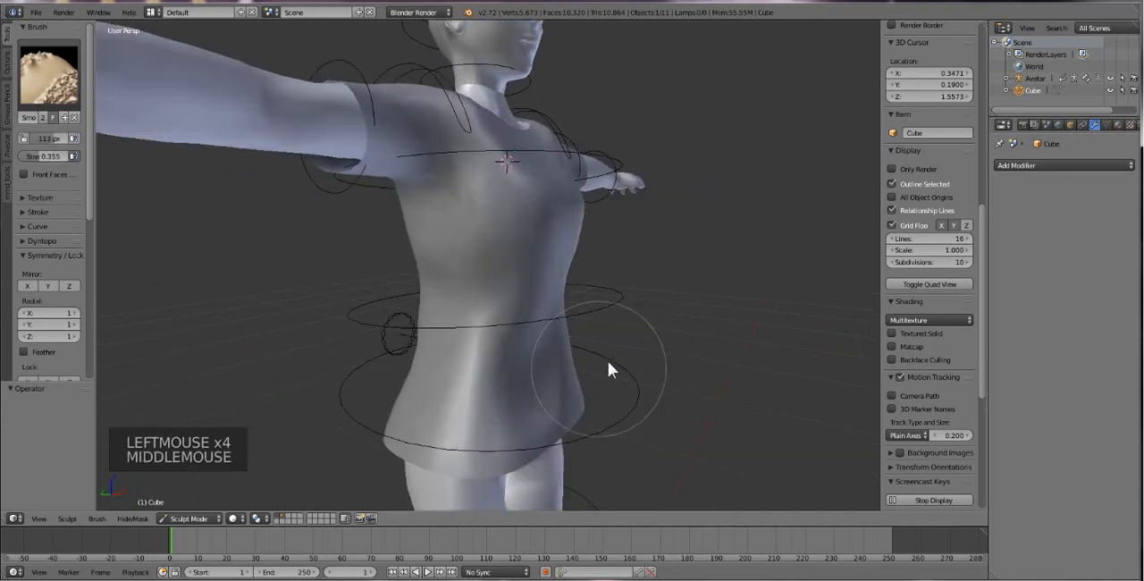
click(467, 334)
click(552, 396)
middle_drag(551, 396, 420, 317)
click(417, 315)
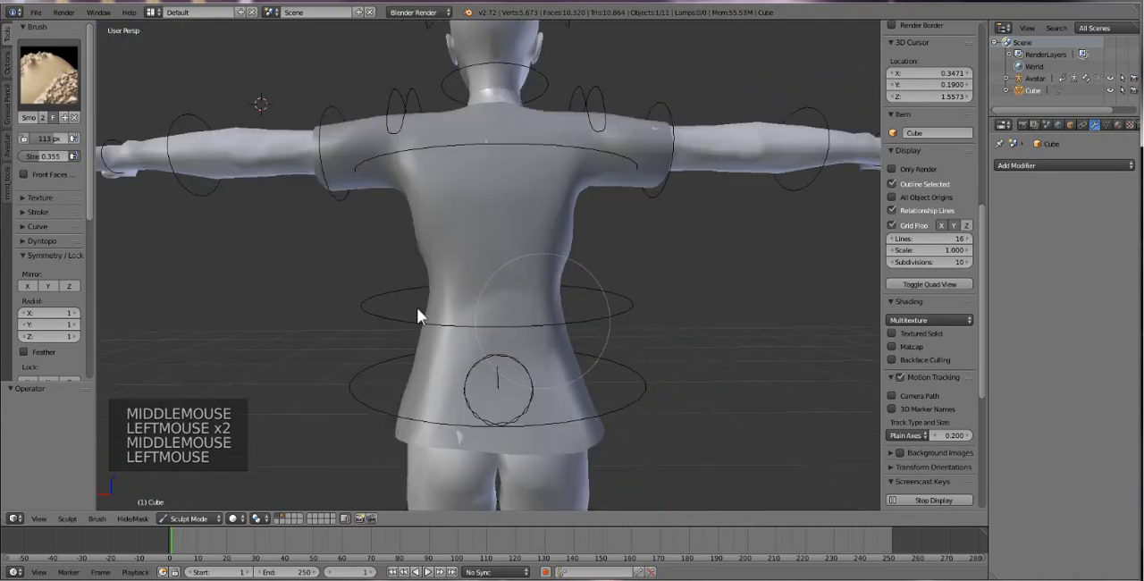
Try smoothing the shirt's lower back and the back of the right sleeve, undoing each stroke.
click(478, 390)
key(ctrl+z)
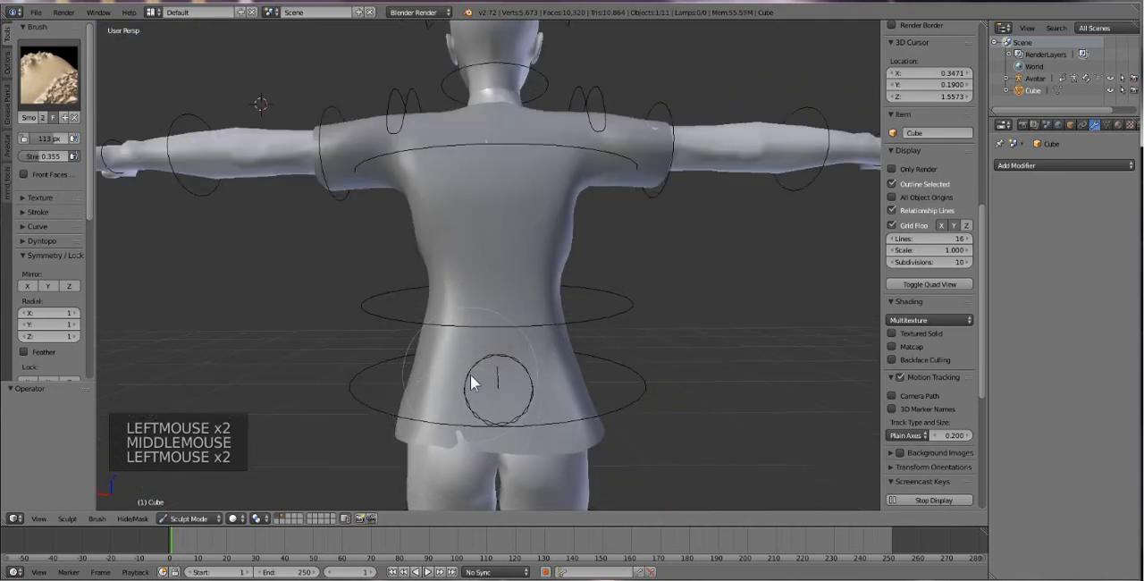
click(640, 159)
key(ctrl+z)
Inflate the shirt over the right sleeve, the upper back and the exposed skin at the back hem.
click(39, 86)
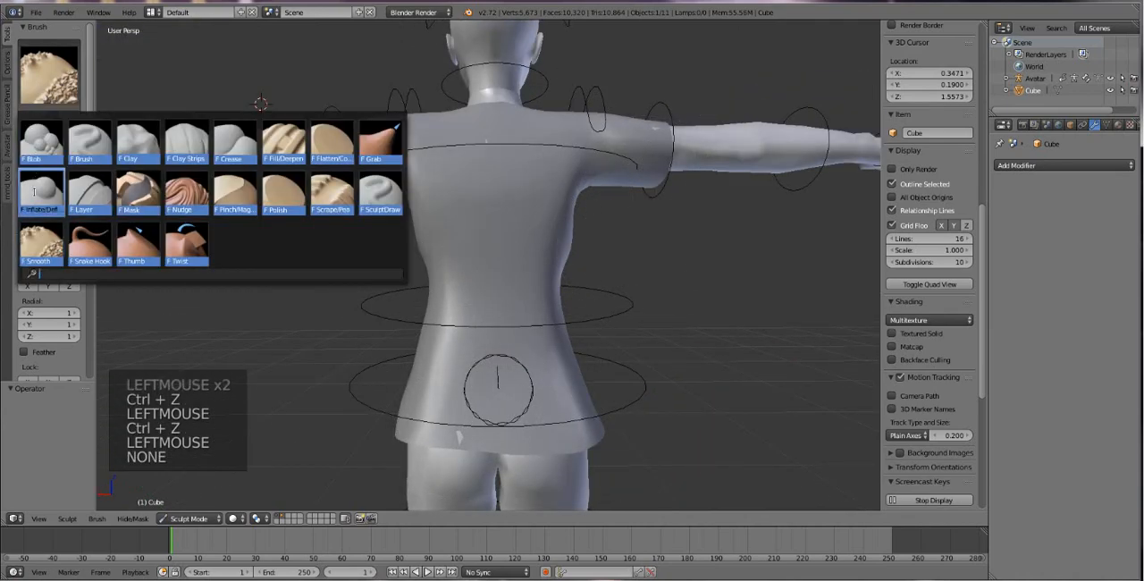
click(34, 191)
click(636, 125)
click(490, 152)
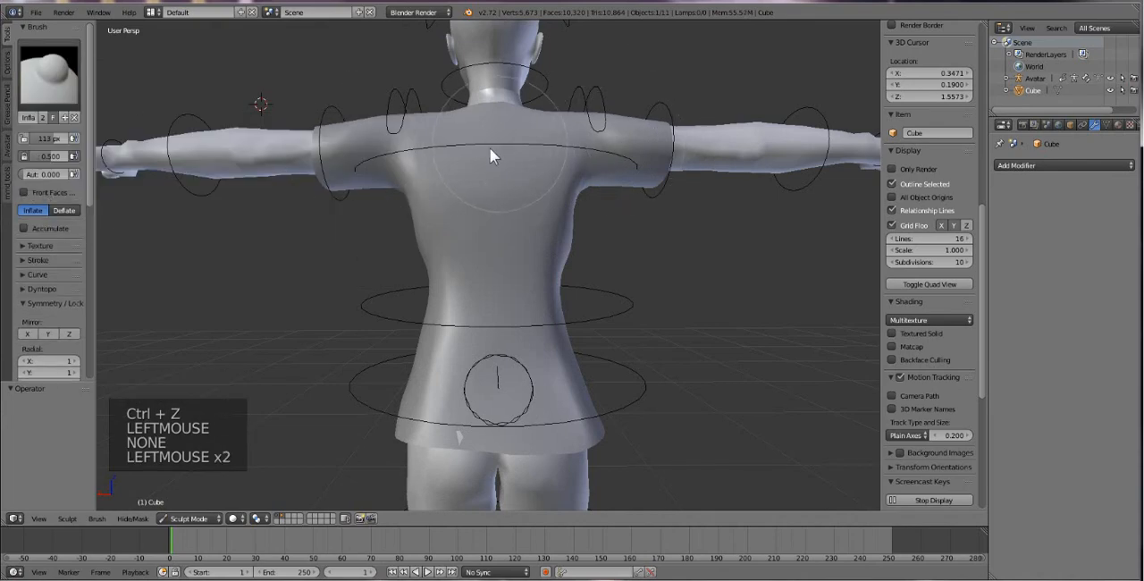
click(452, 433)
Inflate the front of the shirt at the left side of the waist and check the fit from the front.
middle_drag(358, 296, 610, 319)
scroll(572, 301, down, 2)
click(514, 308)
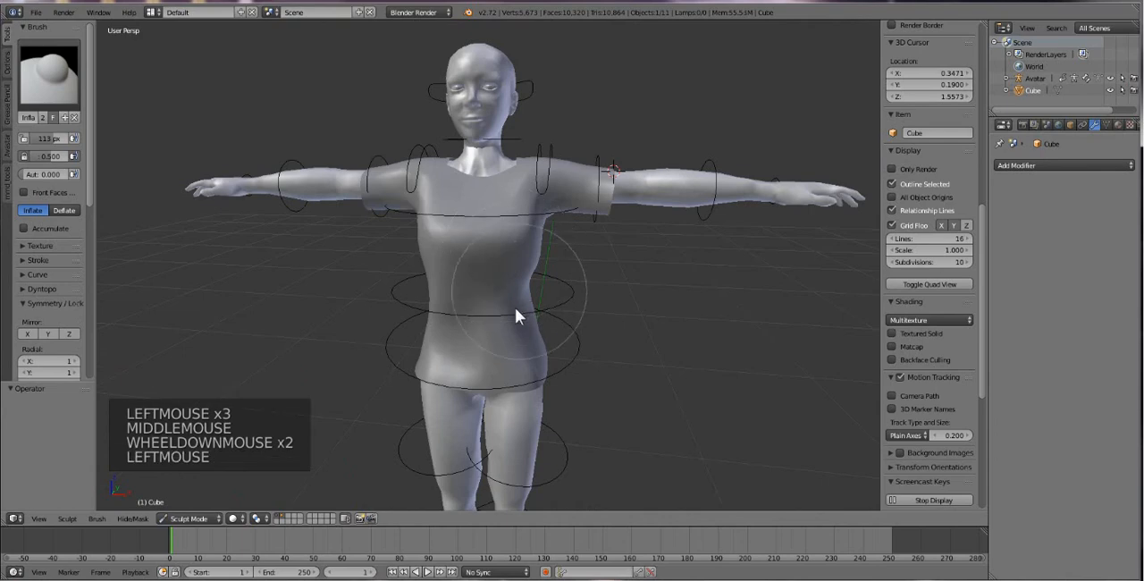
scroll(513, 307, down, 2)
middle_drag(513, 307, 526, 298)
scroll(526, 299, up, 1)
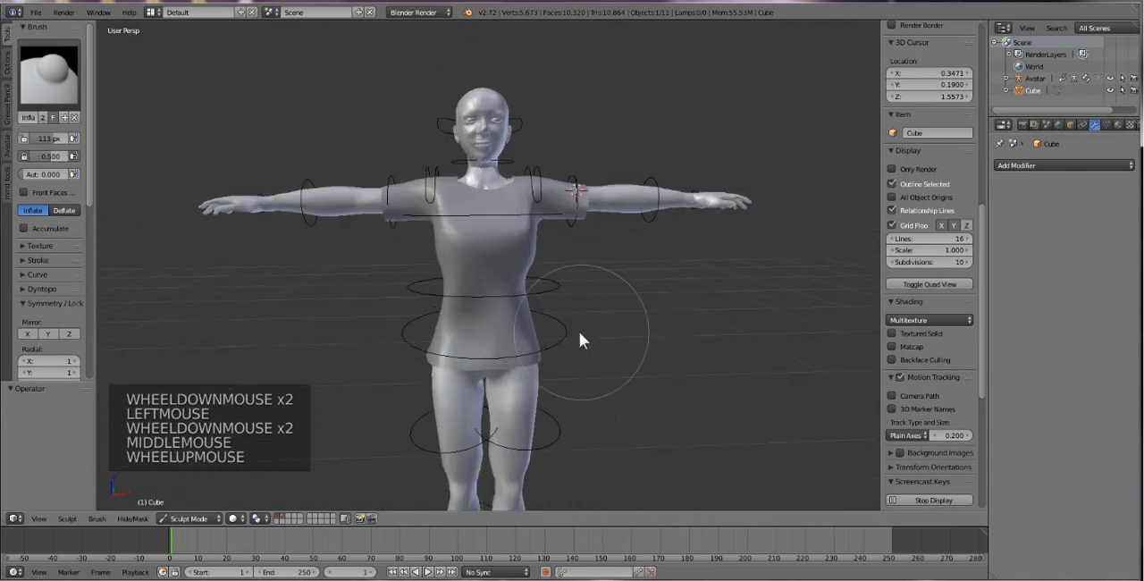
mouse_move(579, 339)
middle_down()
mouse_move(569, 337)
mouse_move(567, 365)
mouse_move(574, 340)
middle_up()
scroll(575, 340, up, 1)
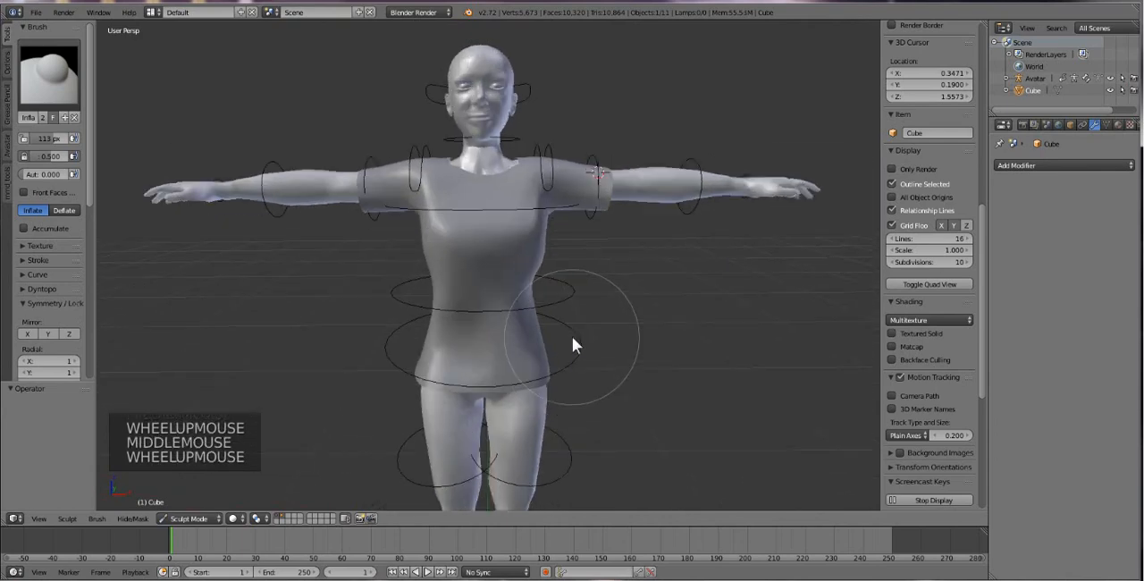